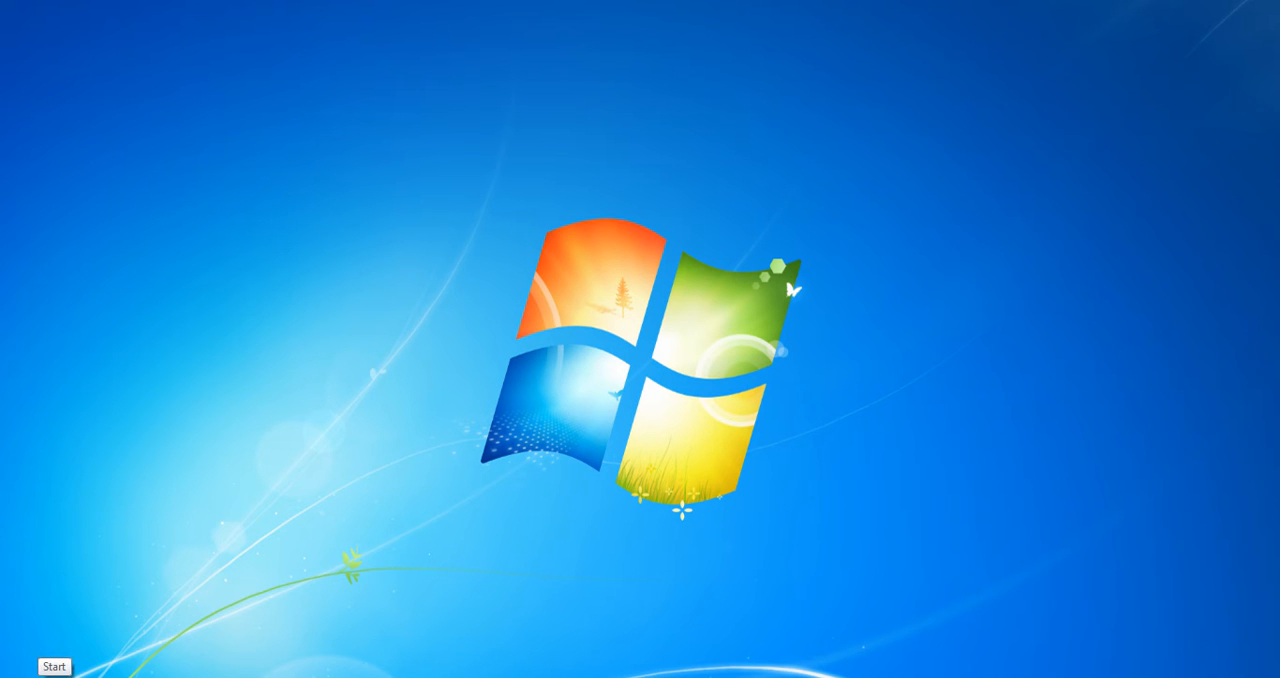
Launch Internet Explorer and check its version in the About information
{"action": "left_click", "coordinate": [24, 677]}
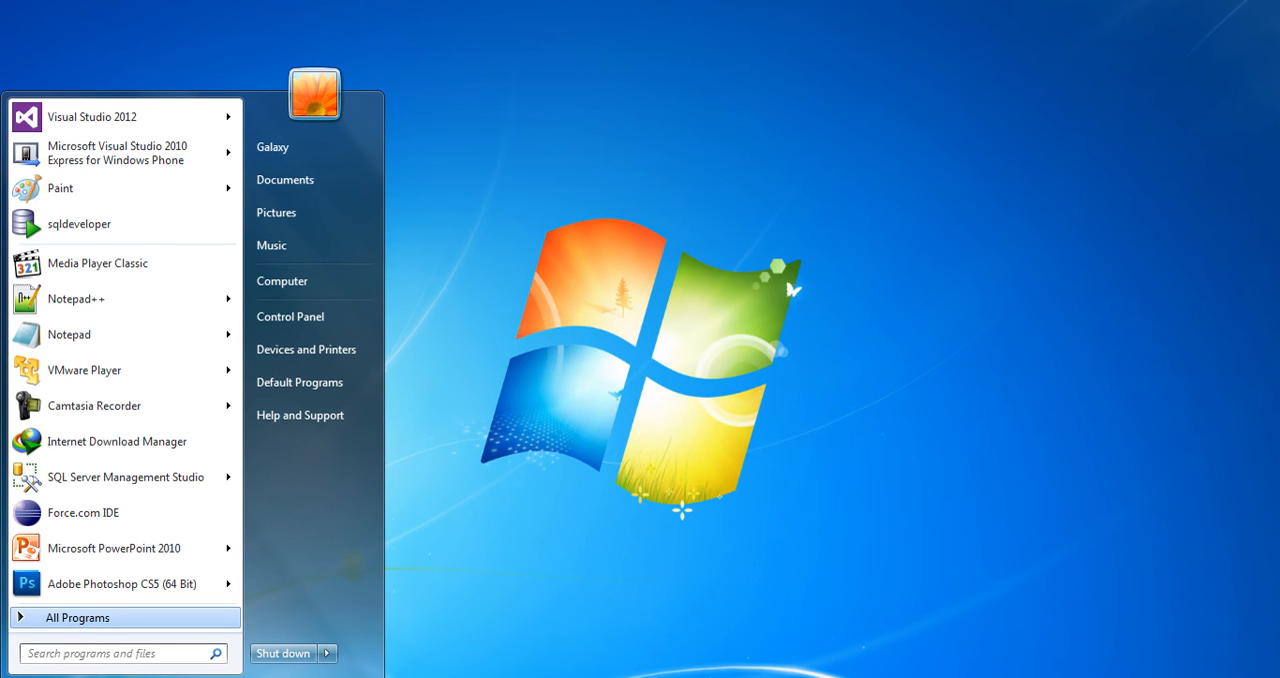
{"action": "left_click", "coordinate": [60, 618]}
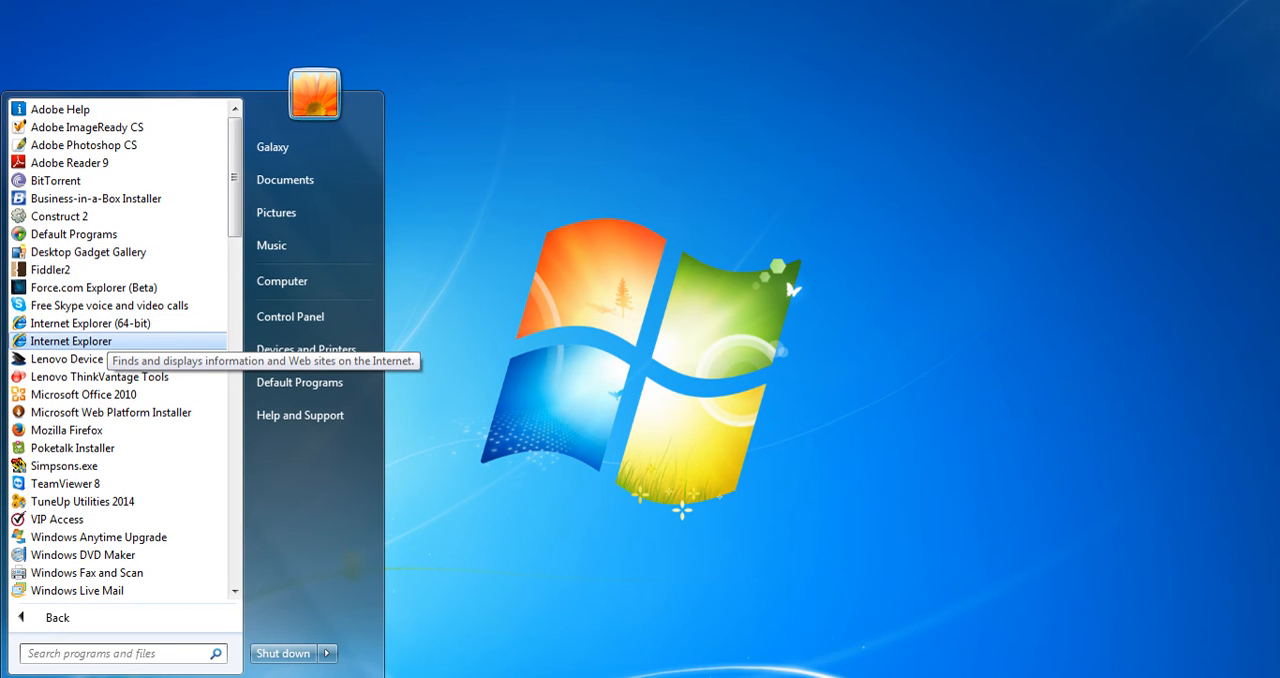
{"action": "left_click", "coordinate": [104, 341]}
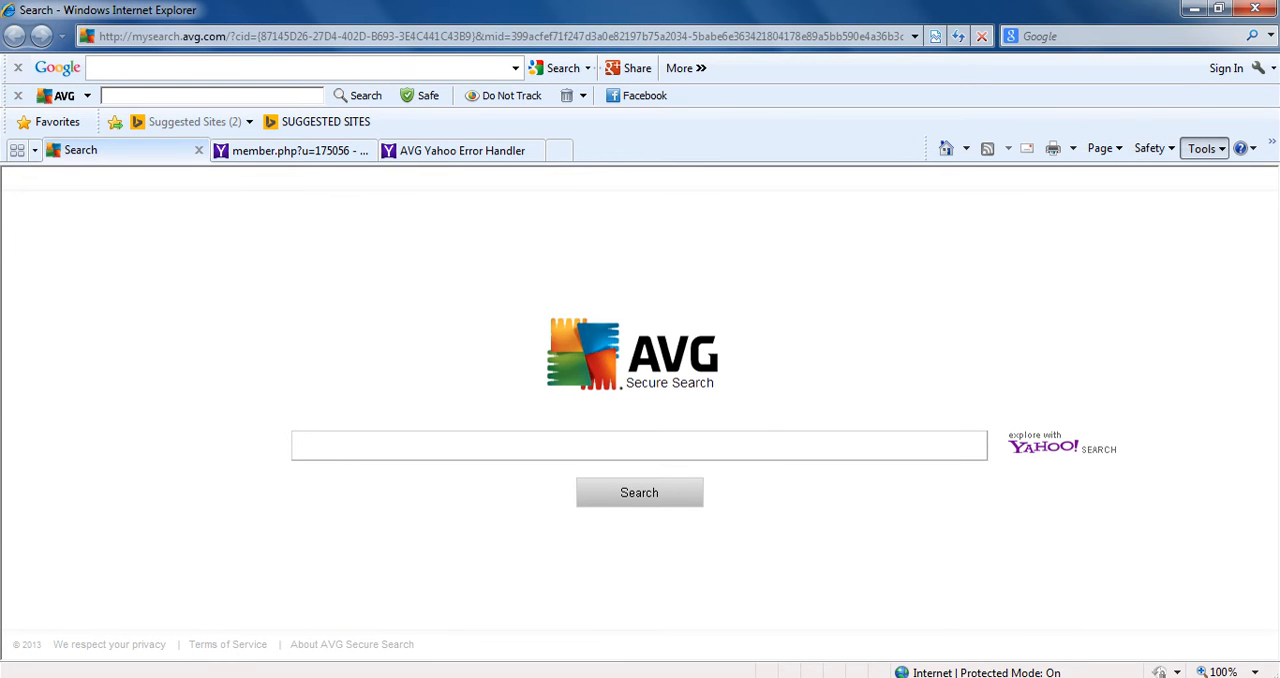
{"action": "left_click", "coordinate": [1203, 148]}
{"action": "key", "text": "Right"}
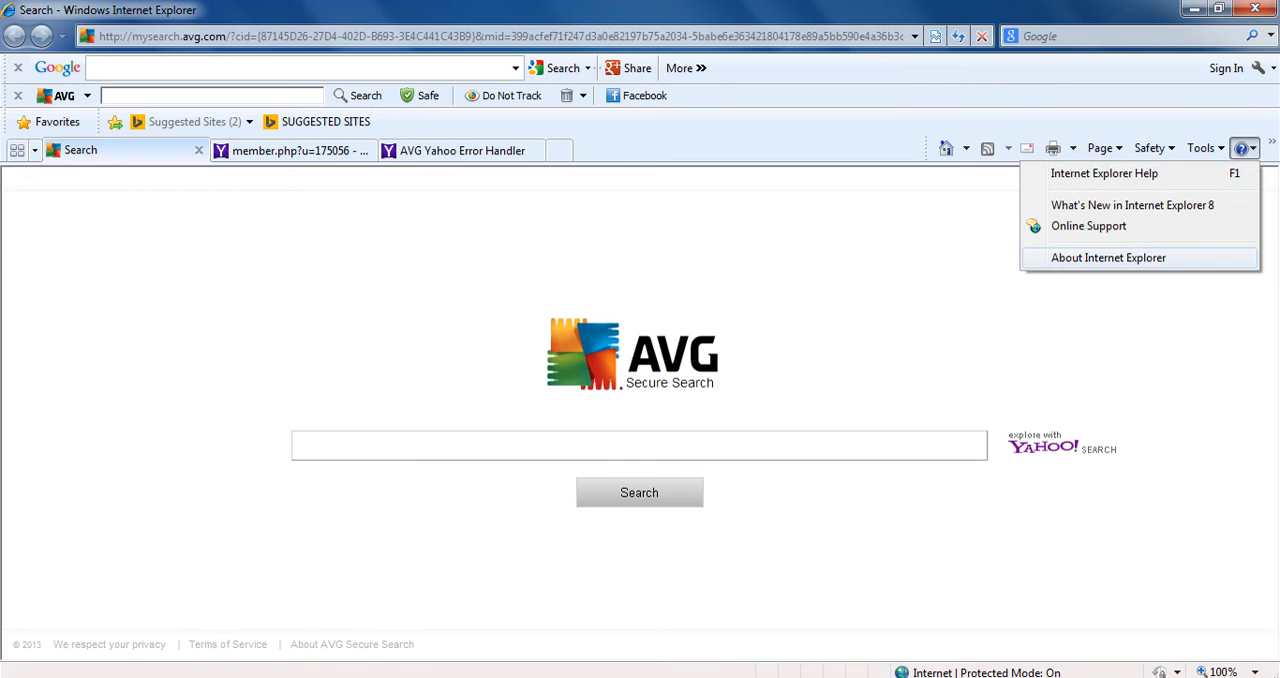
{"action": "left_click", "coordinate": [1108, 258]}
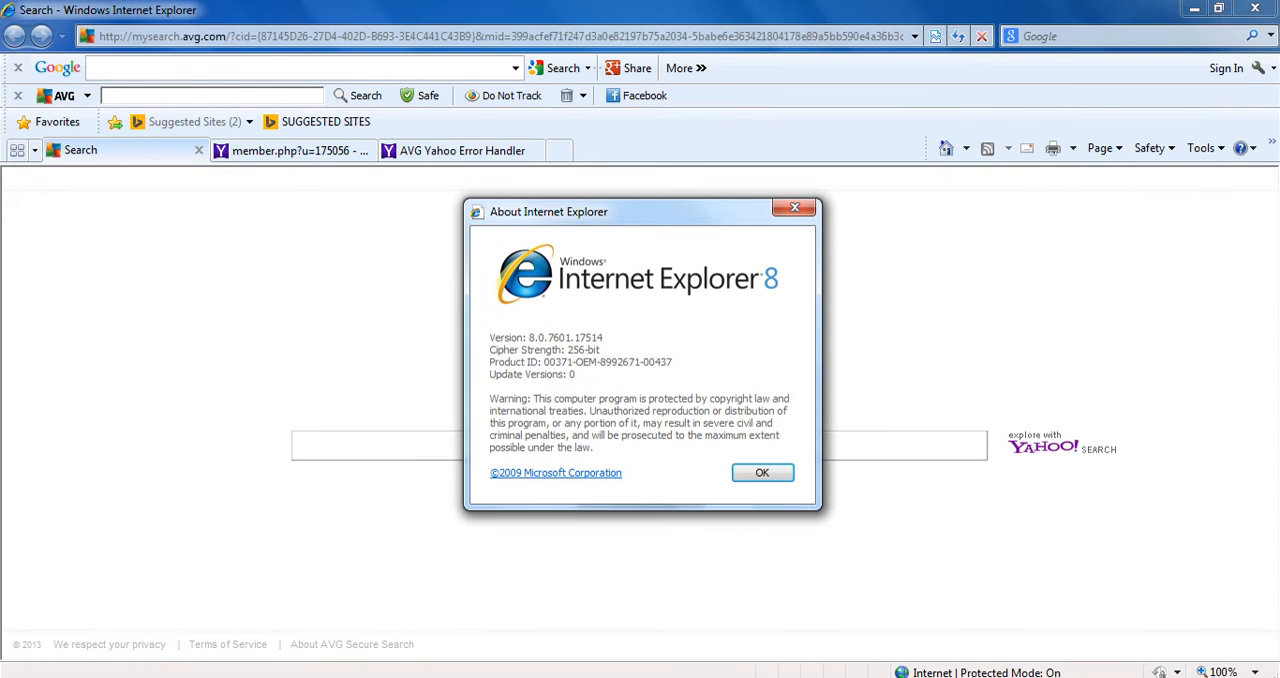
{"action": "key", "text": "Return"}
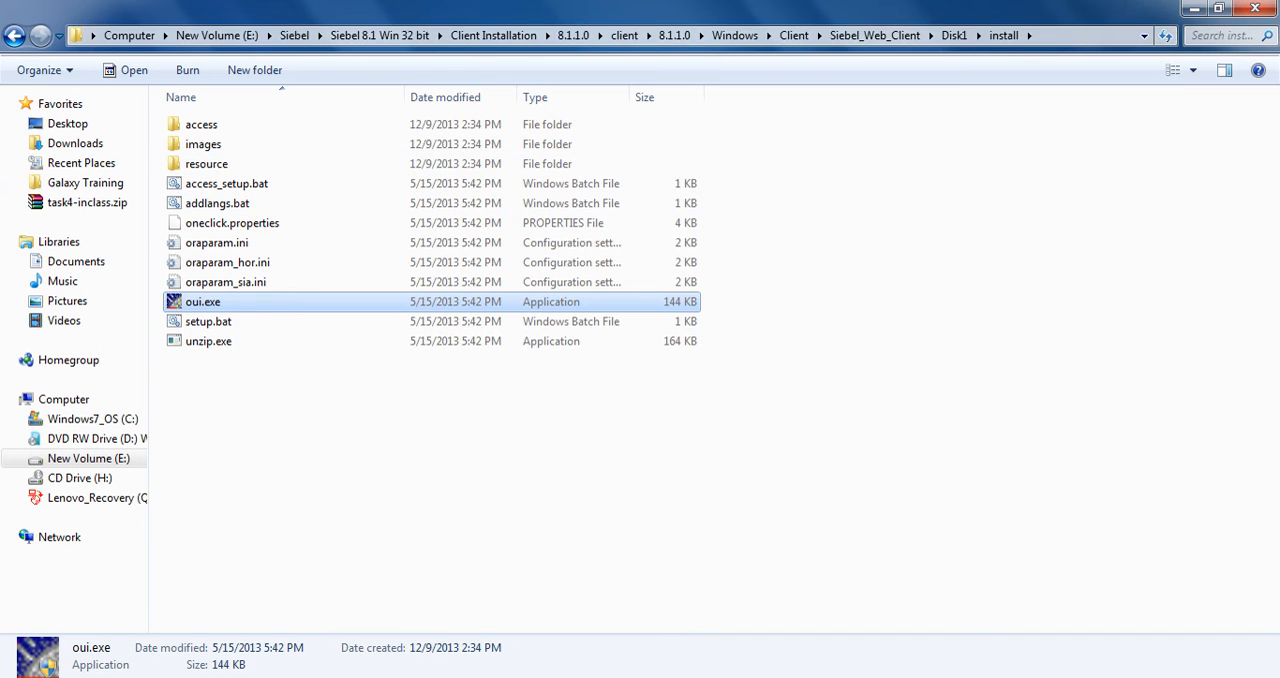
Browse from the Siebel folder through Siebel 8.1 Win 32 bit, Client Installation and 8.1.1.0 to Siebel_Web_Client\Disk1\install
{"action": "left_click", "coordinate": [380, 35]}
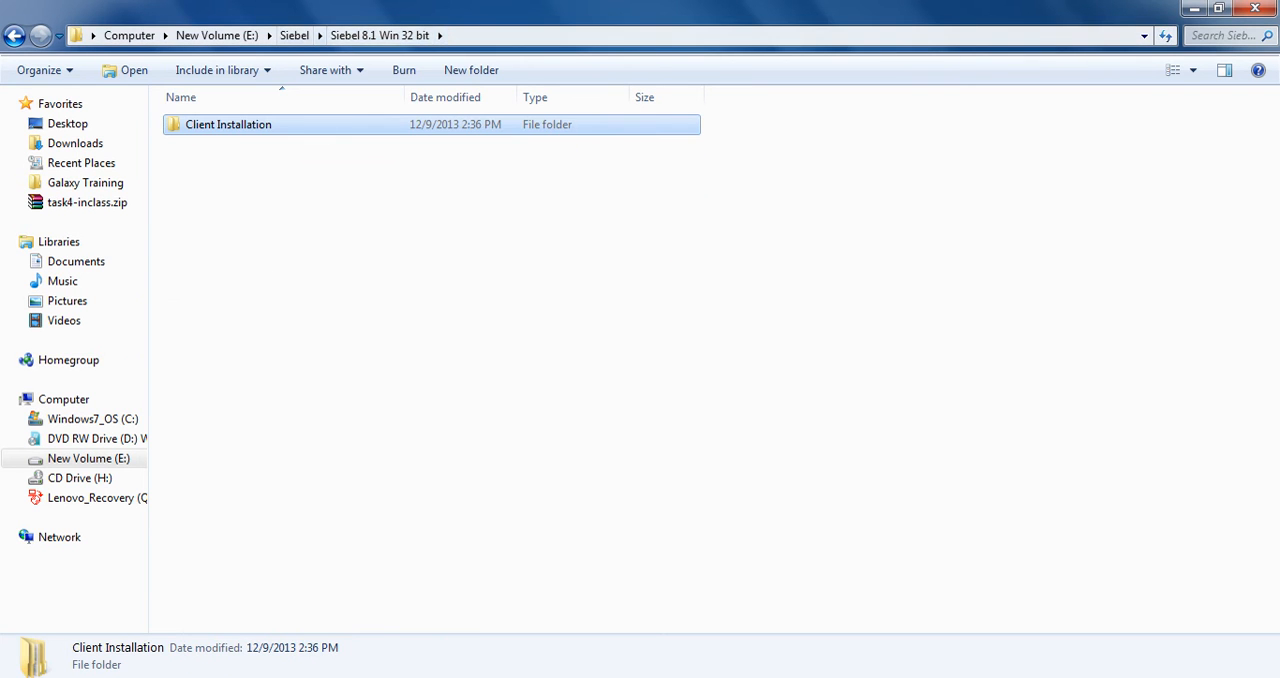
{"action": "left_click", "coordinate": [294, 35]}
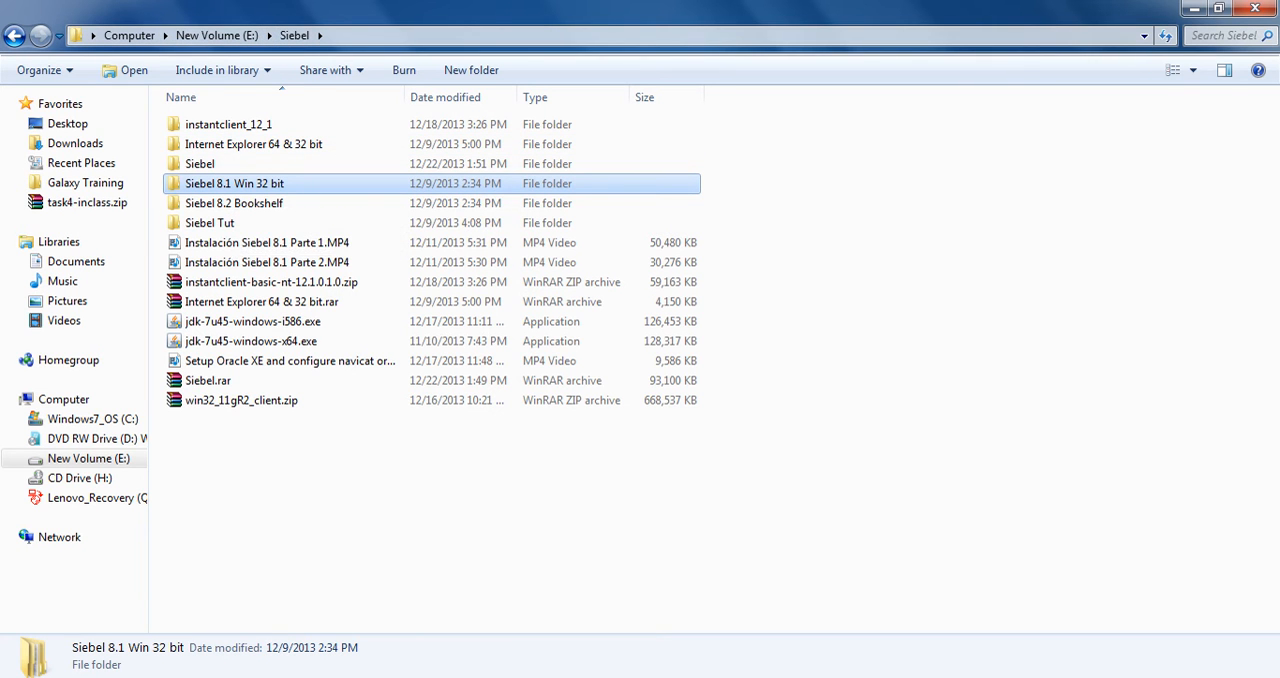
{"action": "double_click", "coordinate": [235, 184]}
{"action": "double_click", "coordinate": [228, 126]}
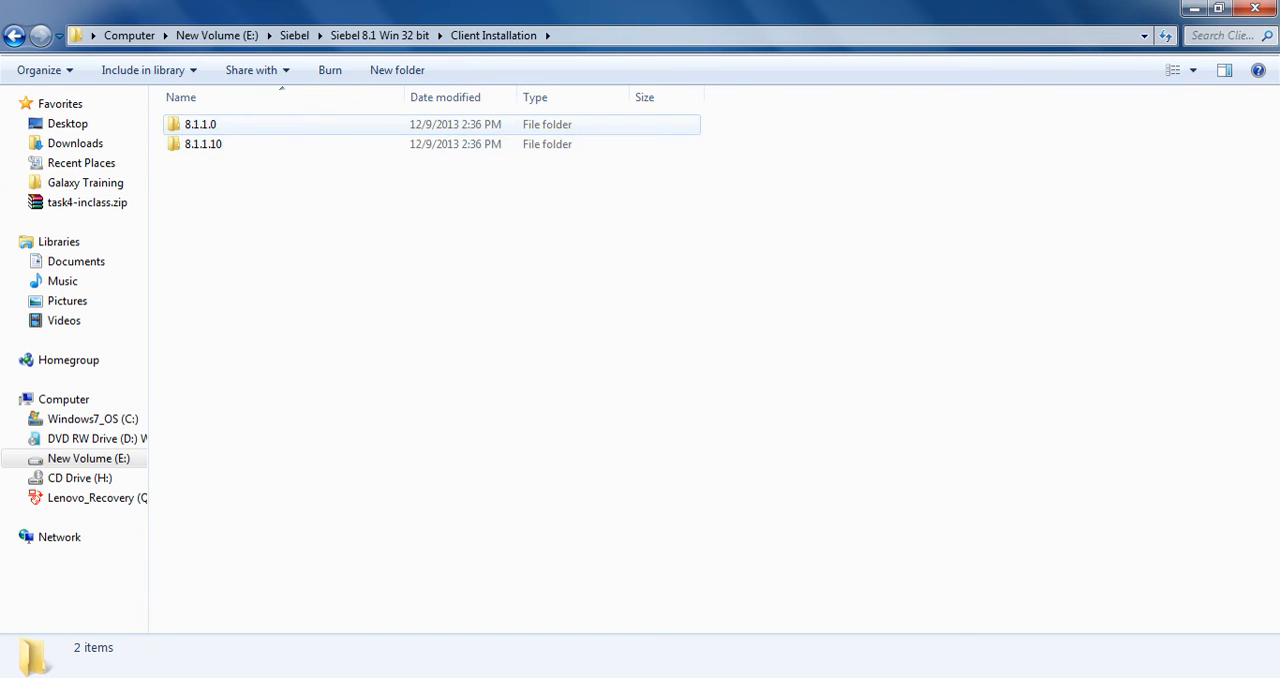
{"action": "double_click", "coordinate": [228, 126]}
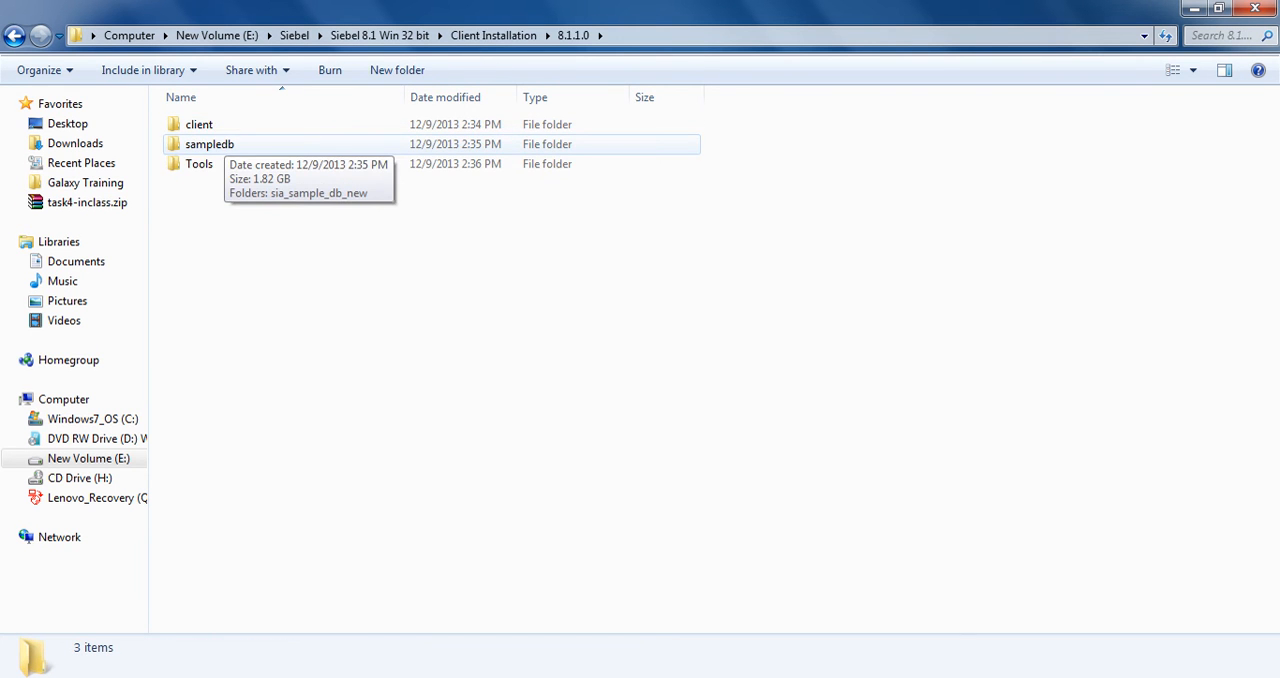
{"action": "double_click", "coordinate": [210, 124]}
{"action": "double_click", "coordinate": [210, 124]}
{"action": "double_click", "coordinate": [210, 124]}
{"action": "double_click", "coordinate": [210, 124]}
{"action": "double_click", "coordinate": [210, 124]}
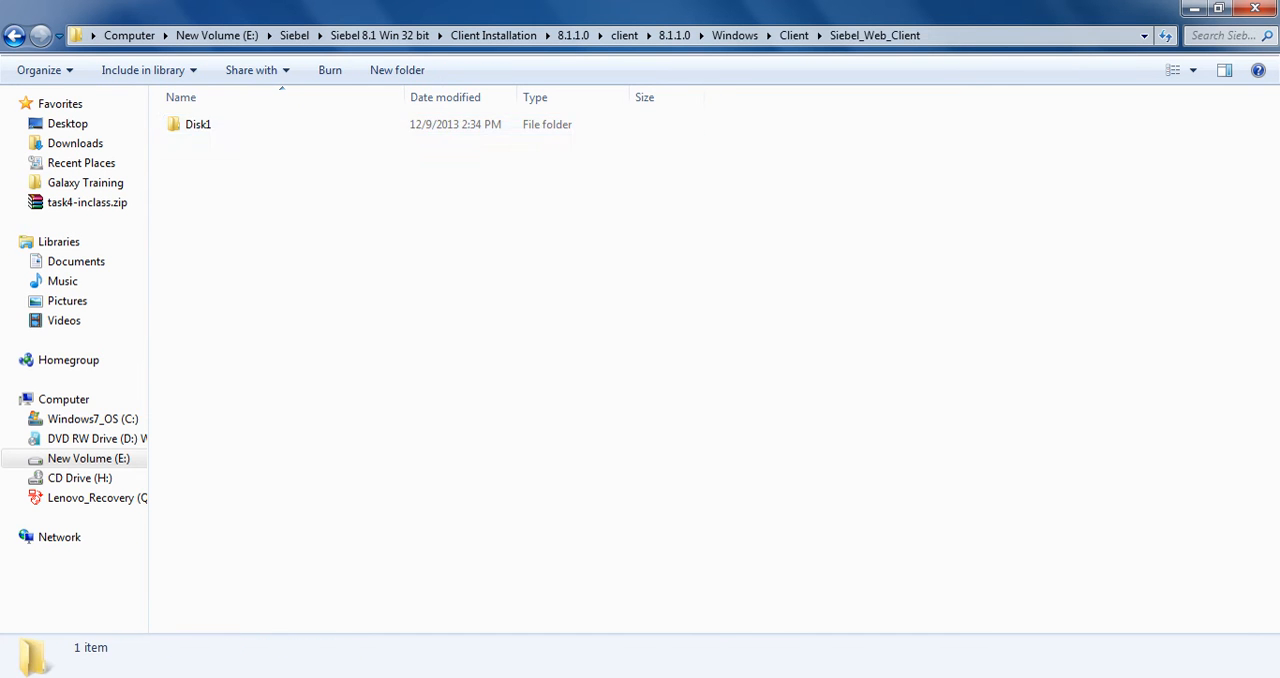
{"action": "double_click", "coordinate": [200, 124]}
{"action": "double_click", "coordinate": [200, 124]}
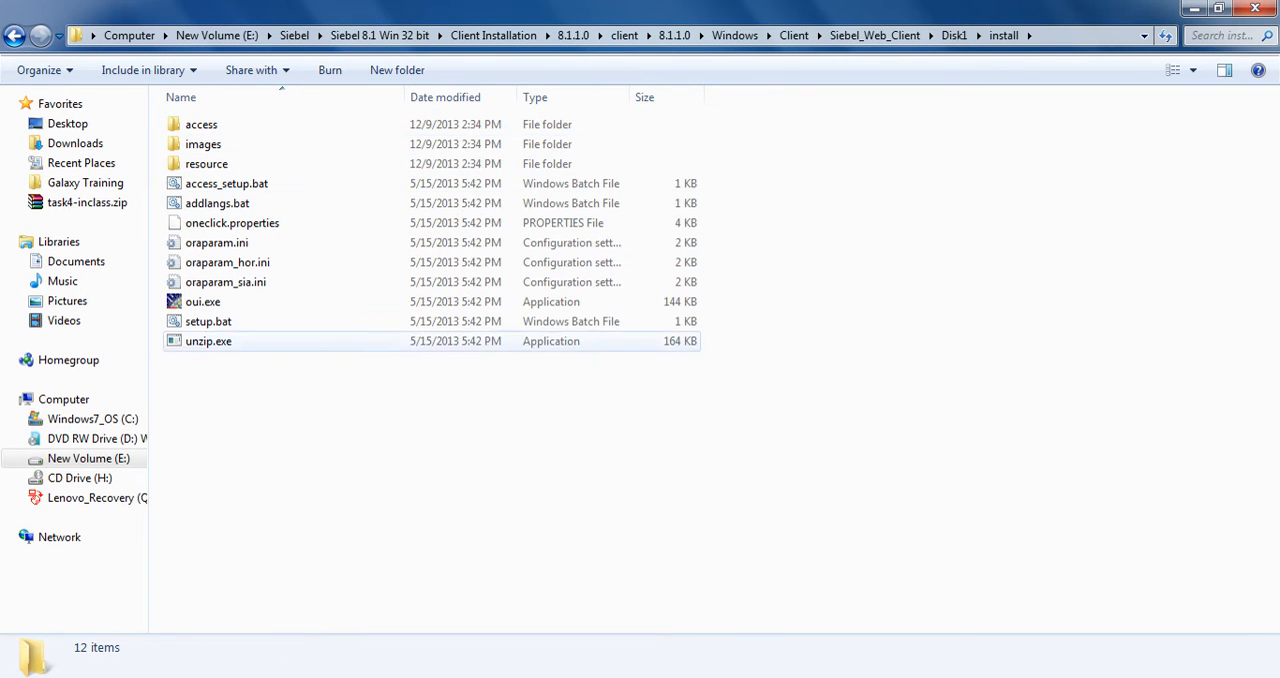
Review the compatibility mode and privilege level settings in the properties of oui.exe
{"action": "right_click", "coordinate": [195, 302]}
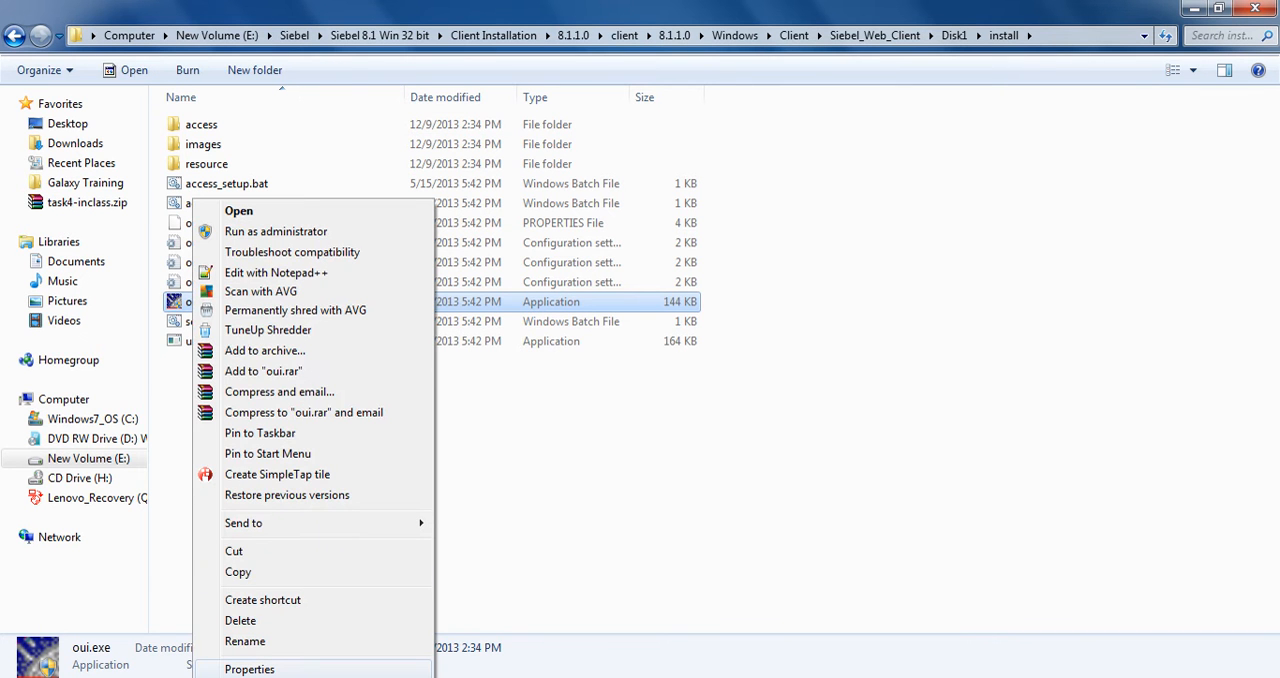
{"action": "left_click", "coordinate": [250, 669]}
{"action": "left_click", "coordinate": [285, 241]}
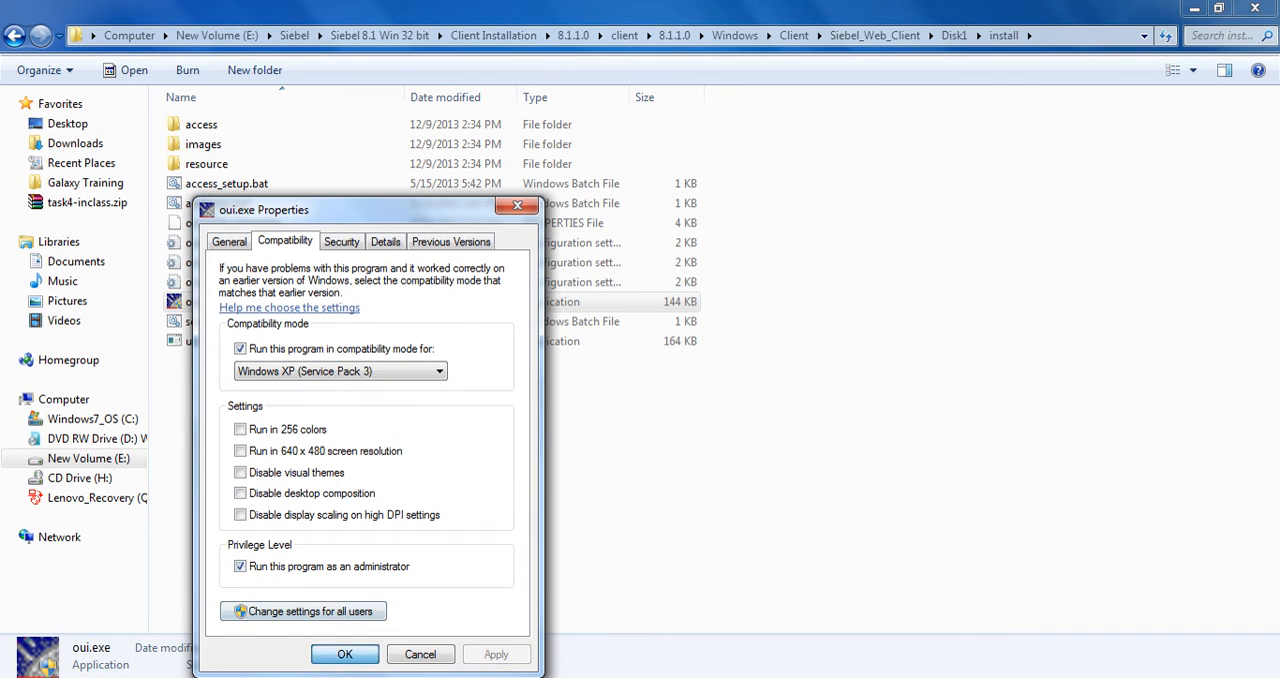
{"action": "left_click", "coordinate": [344, 654]}
Run oui.exe as administrator and minimize the folder window while the installer loads
{"action": "right_click", "coordinate": [210, 301]}
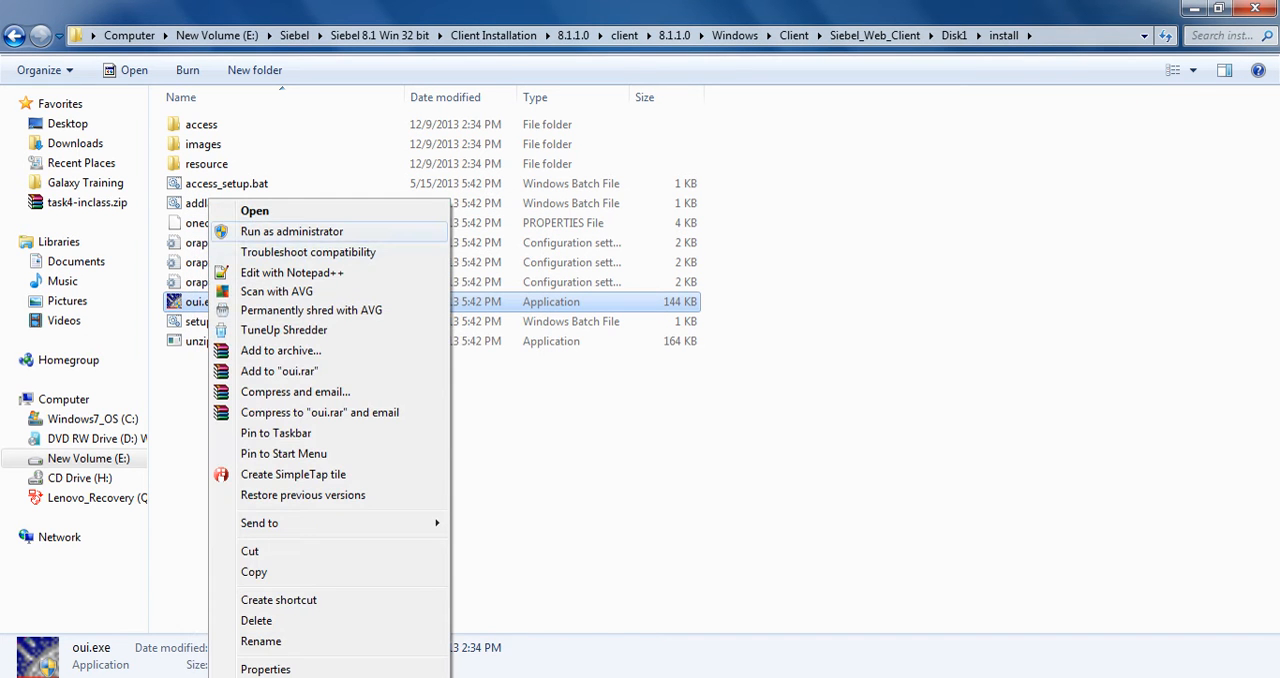
{"action": "left_click", "coordinate": [265, 231]}
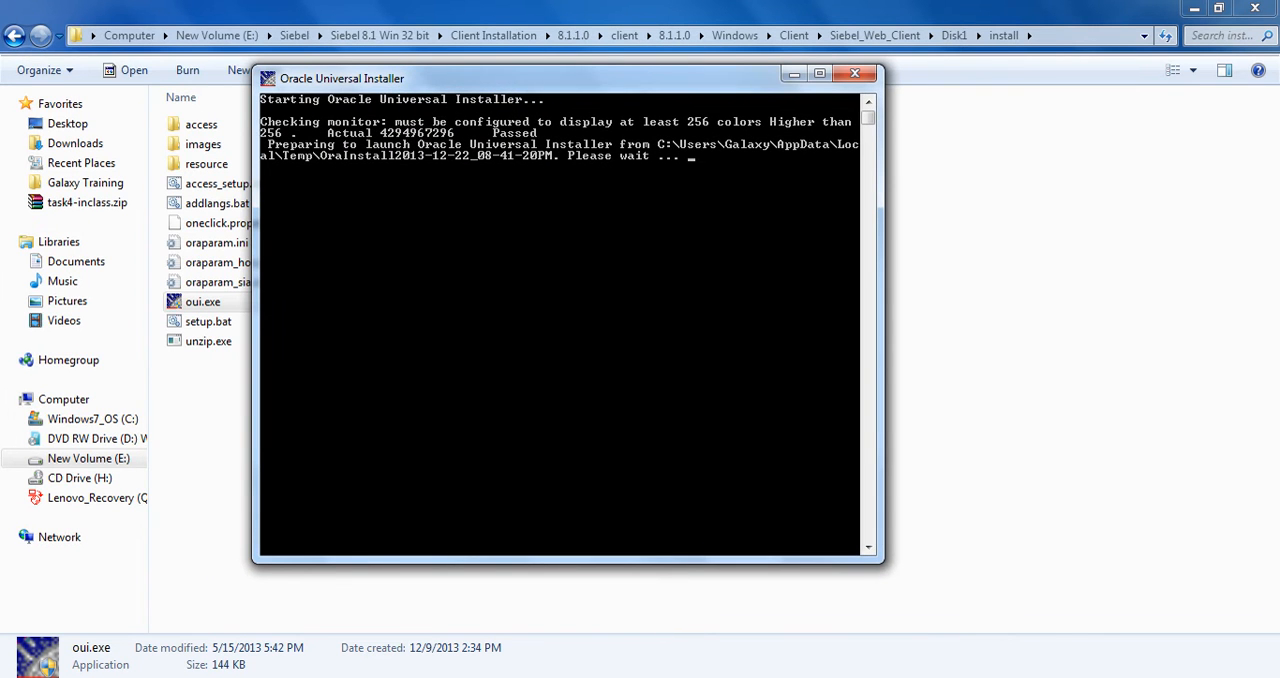
{"action": "left_click", "coordinate": [1194, 9]}
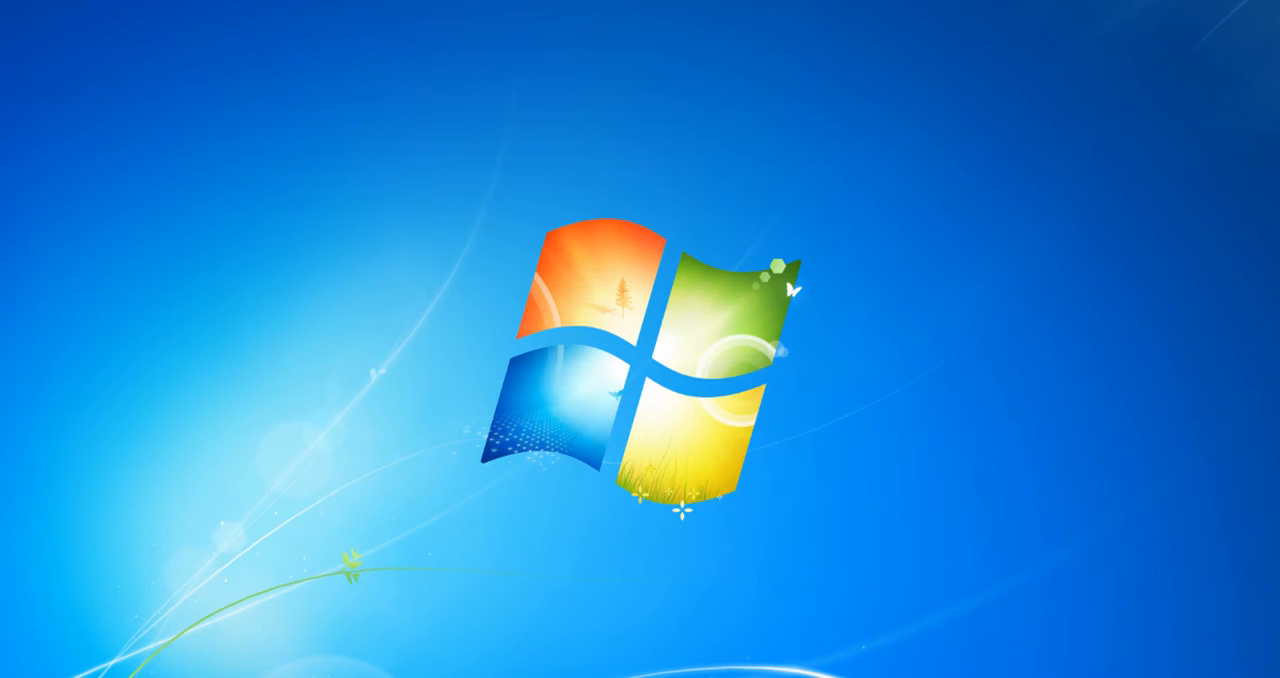
{"action": "right_click", "coordinate": [466, 251]}
{"action": "left_click", "coordinate": [514, 304]}
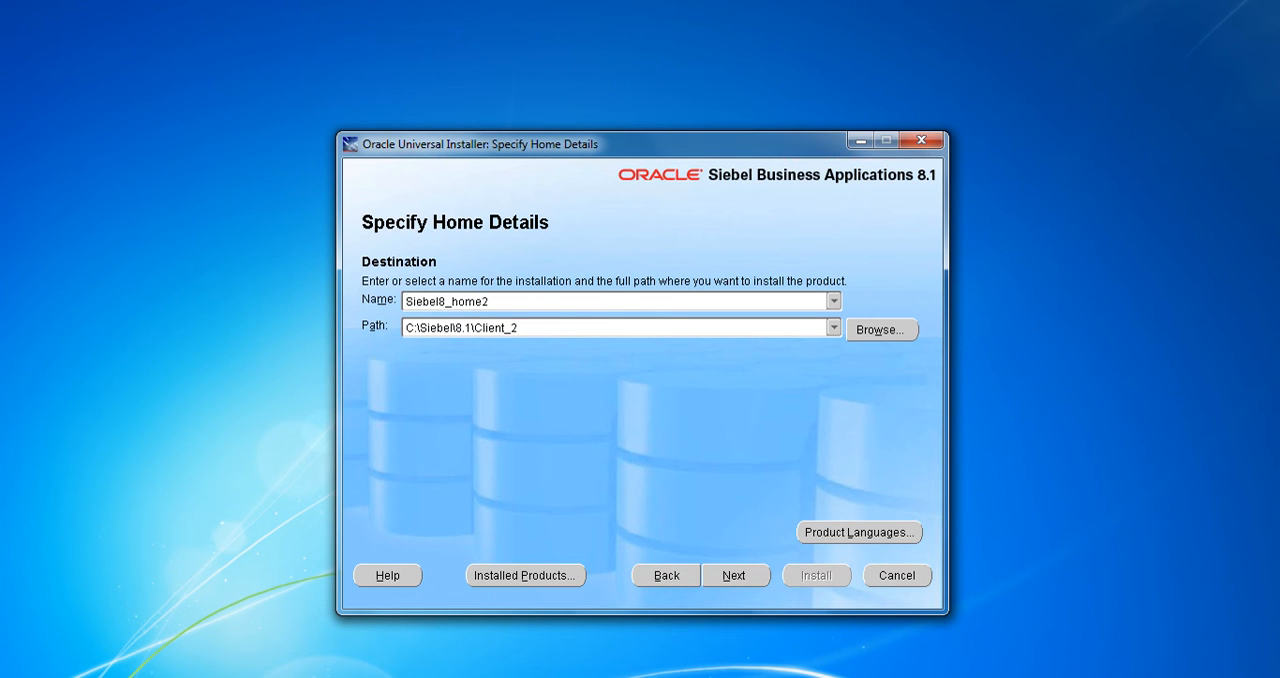
Set the installation name to Siebel8_home1 and its path to C:\Siebel\8.1\Client_1
{"action": "mouse_move", "coordinate": [475, 301]}
{"action": "left_mouse_down"}
{"action": "mouse_move", "coordinate": [489, 301]}
{"action": "mouse_move", "coordinate": [475, 301]}
{"action": "left_mouse_up"}
{"action": "left_click", "coordinate": [490, 301]}
{"action": "type", "text": "1"}
{"action": "mouse_move", "coordinate": [405, 328]}
{"action": "left_mouse_down"}
{"action": "mouse_move", "coordinate": [511, 328]}
{"action": "mouse_move", "coordinate": [405, 328]}
{"action": "left_mouse_up"}
{"action": "type", "text": "1"}
{"action": "left_click", "coordinate": [405, 301]}
Proceed to the prerequisite checks, agreeing to install into the non-empty directory
{"action": "left_click", "coordinate": [736, 576]}
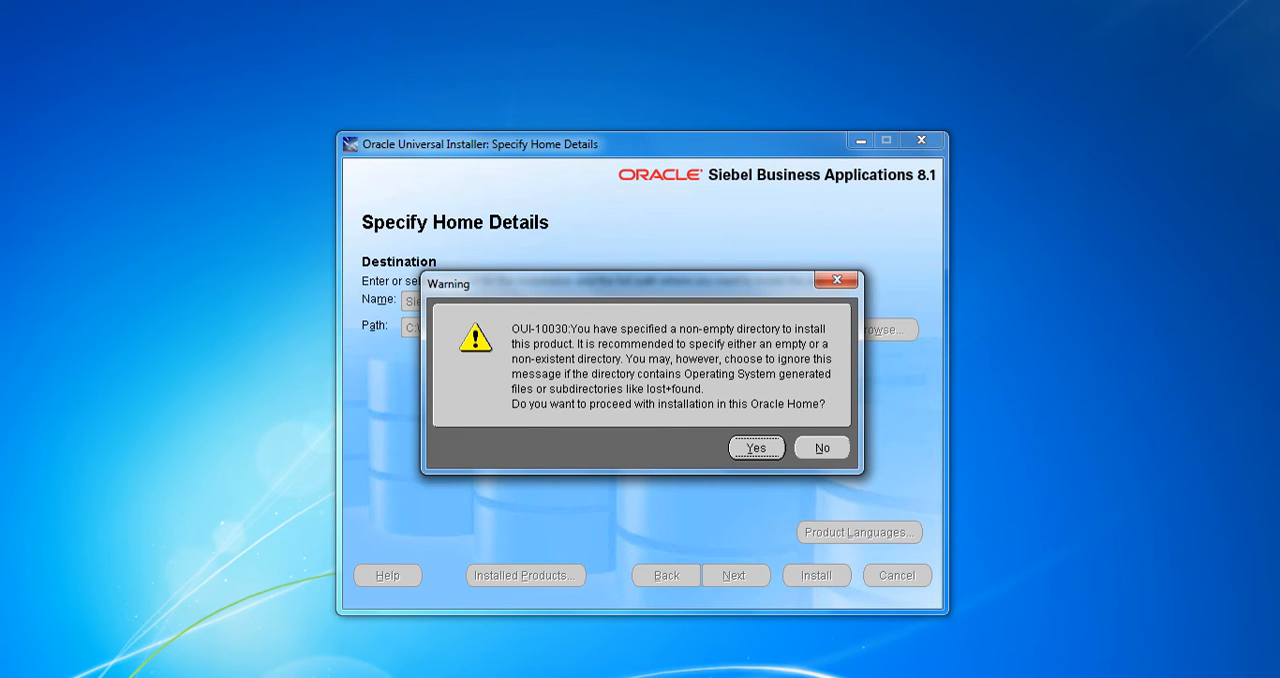
{"action": "key", "text": "Tab"}
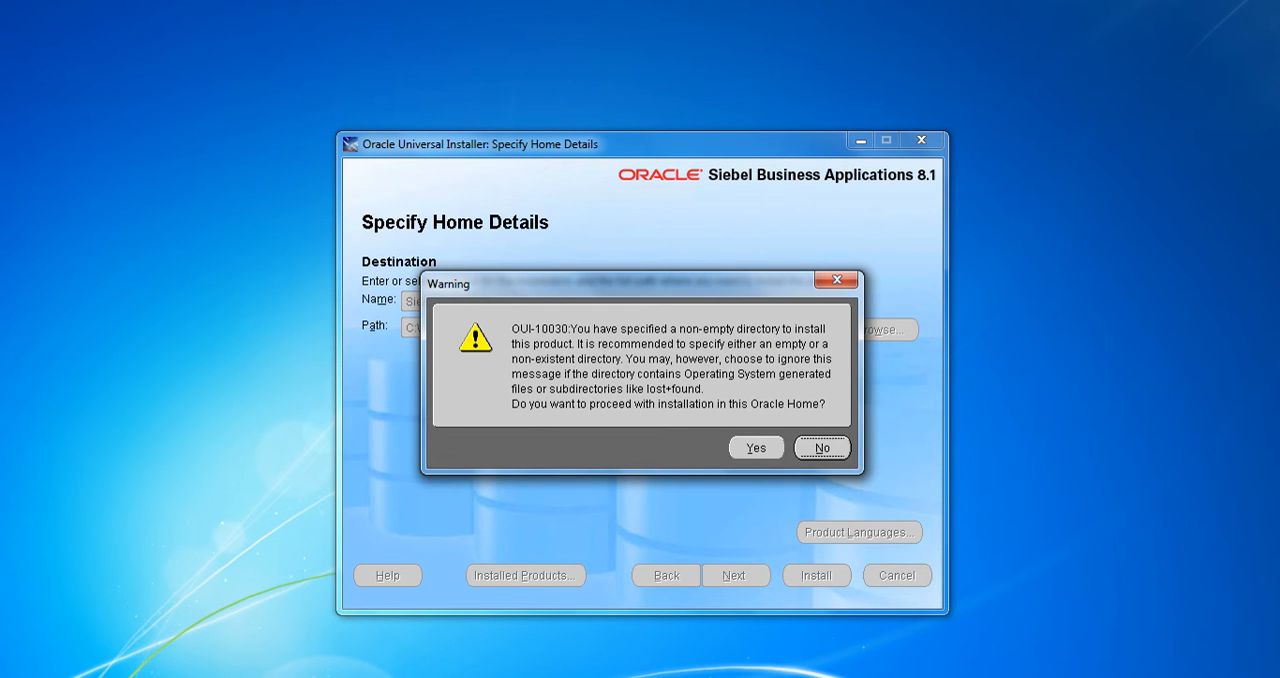
{"action": "key", "text": "Tab"}
{"action": "key", "text": "Return"}
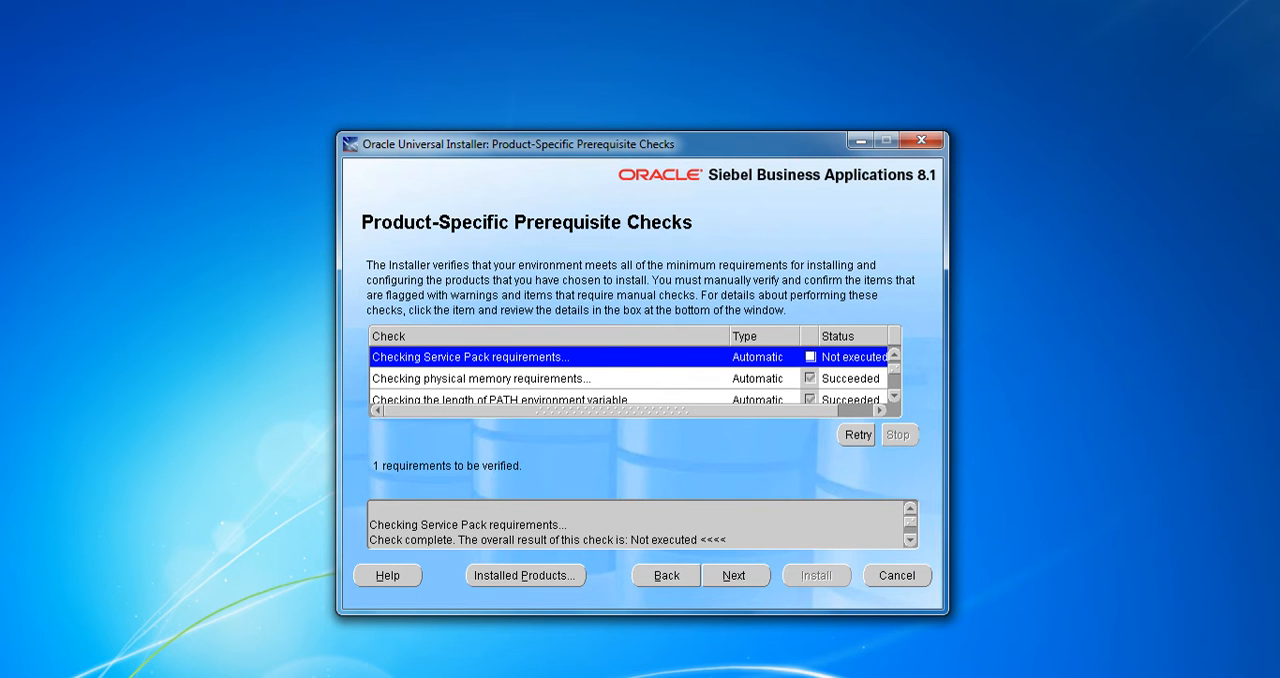
Return to the home details, set the name to Siebel8_homex and path to C:\Siebel\8.1\Client_x, and run the prerequisite checks
{"action": "key", "text": "alt+b"}
{"action": "left_click_drag", "start_coordinate": [405, 301], "coordinate": [490, 301]}
{"action": "left_click", "coordinate": [491, 301]}
{"action": "type", "text": "x"}
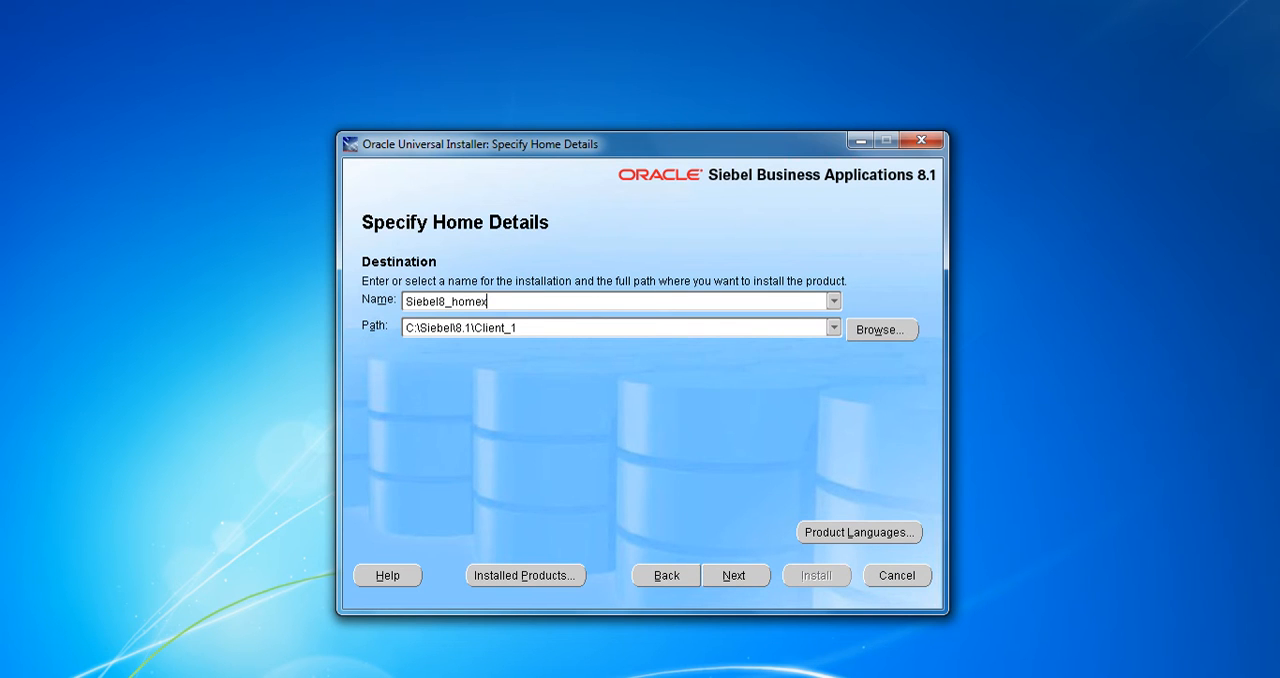
{"action": "key", "text": "Tab"}
{"action": "key", "text": "End"}
{"action": "key", "text": "shift+Left"}
{"action": "type", "text": "x"}
{"action": "left_click", "coordinate": [736, 575]}
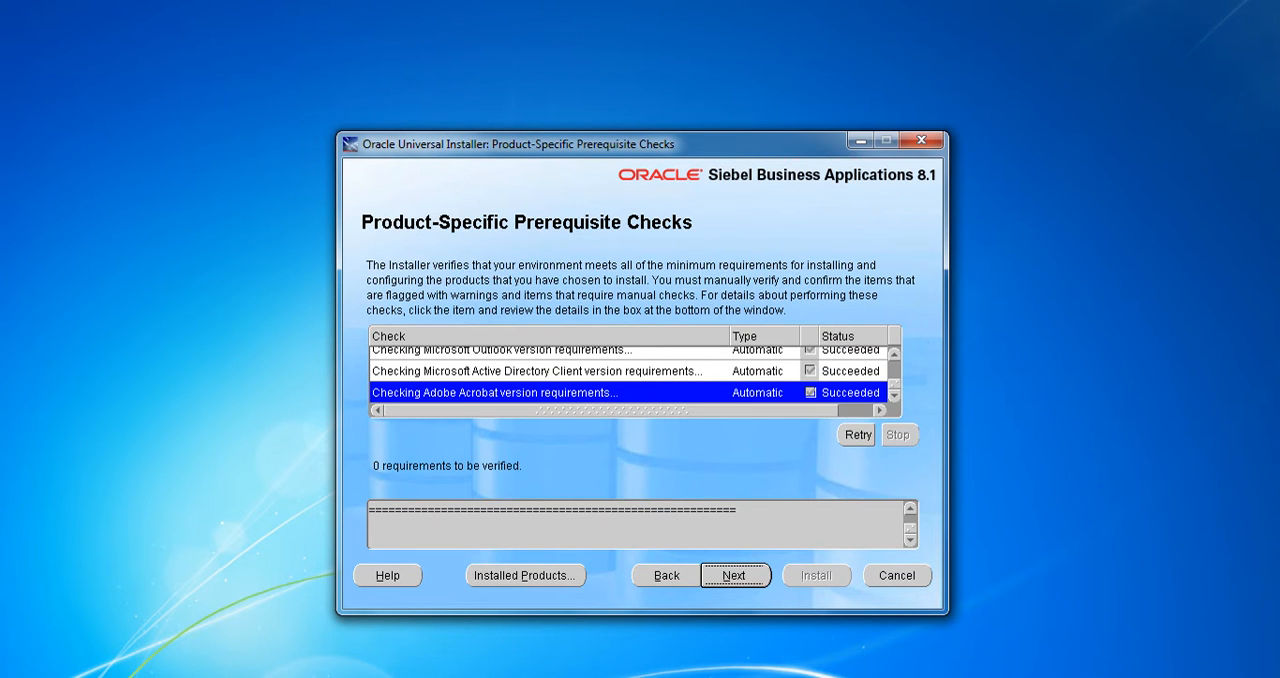
Revisit the home details to review the installation name, and continue past the prerequisite checks to the language selection
{"action": "left_click", "coordinate": [736, 575]}
{"action": "left_click", "coordinate": [667, 575]}
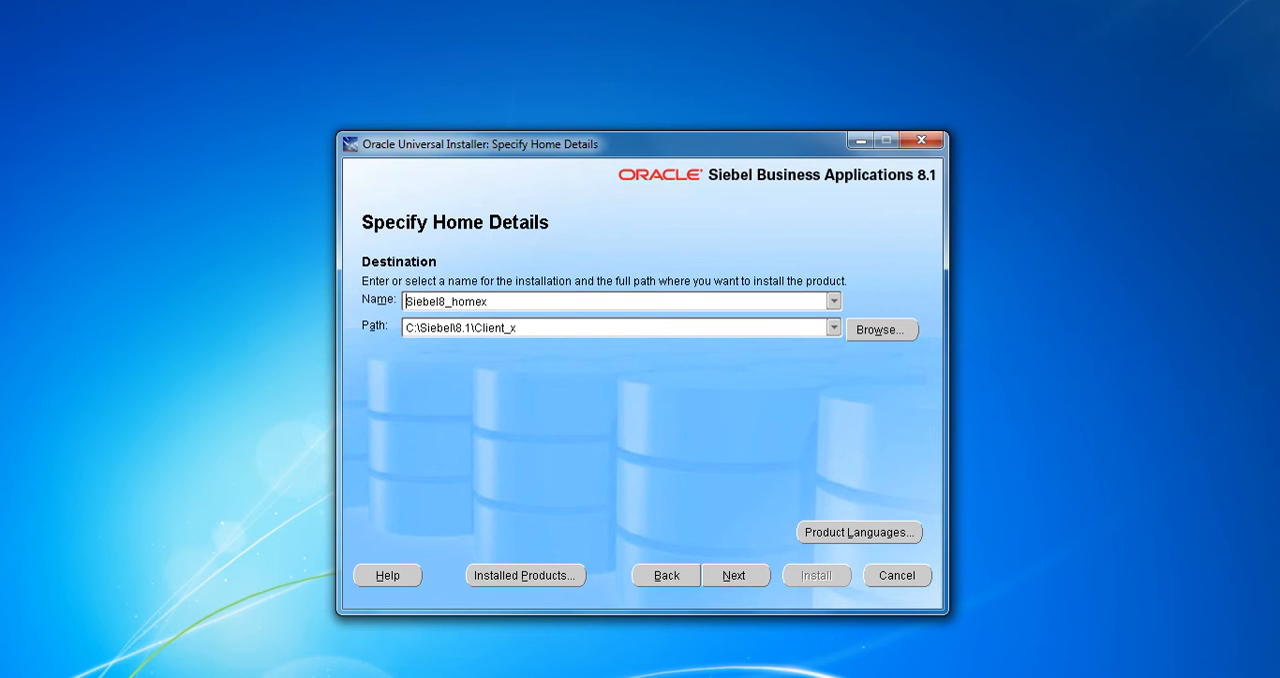
{"action": "double_click", "coordinate": [446, 301]}
{"action": "left_click", "coordinate": [736, 575]}
{"action": "left_click", "coordinate": [736, 575]}
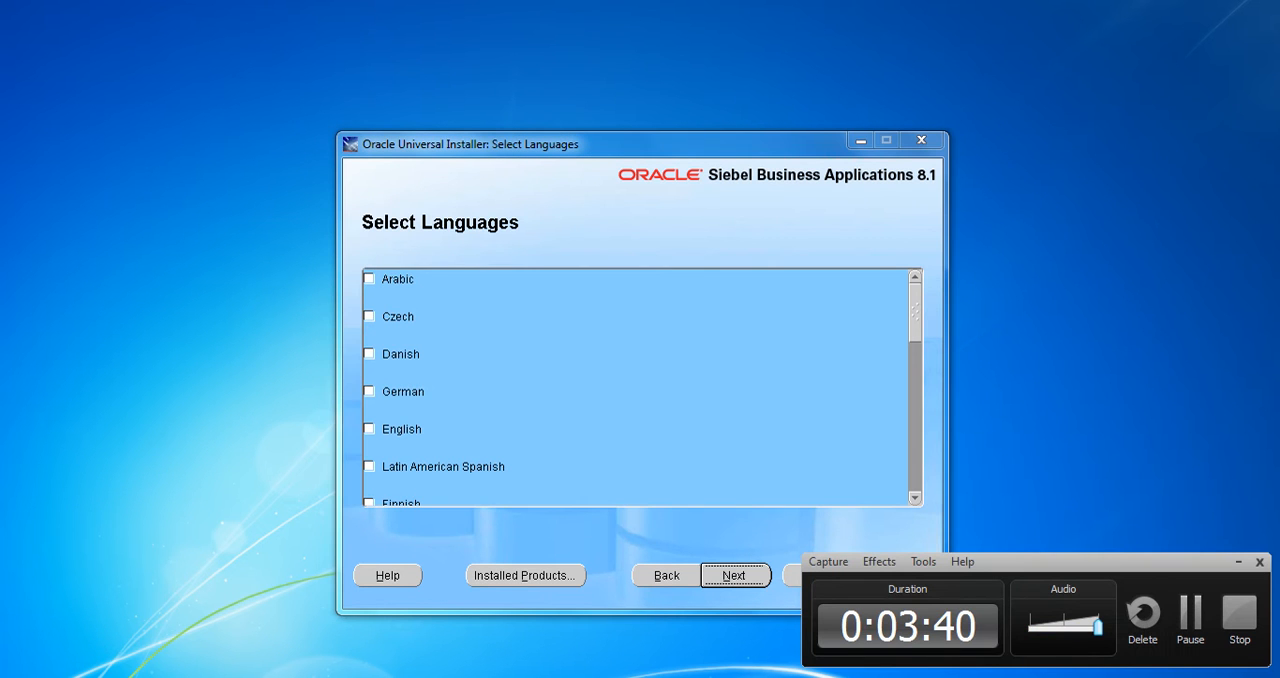
Select English as the installation language and continue past the client setup welcome page
{"action": "left_click", "coordinate": [600, 400]}
{"action": "scroll", "coordinate": [636, 388], "scroll_direction": "down", "scroll_amount": 3}
{"action": "left_click", "coordinate": [370, 421]}
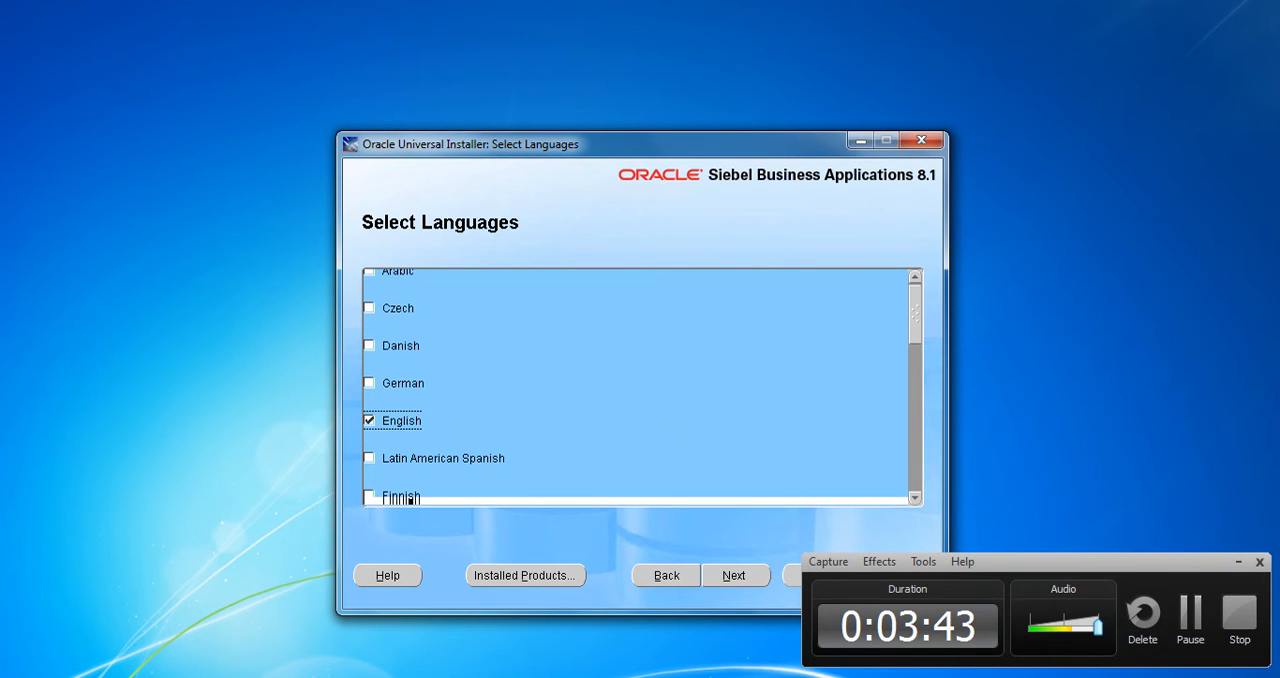
{"action": "left_click", "coordinate": [735, 576]}
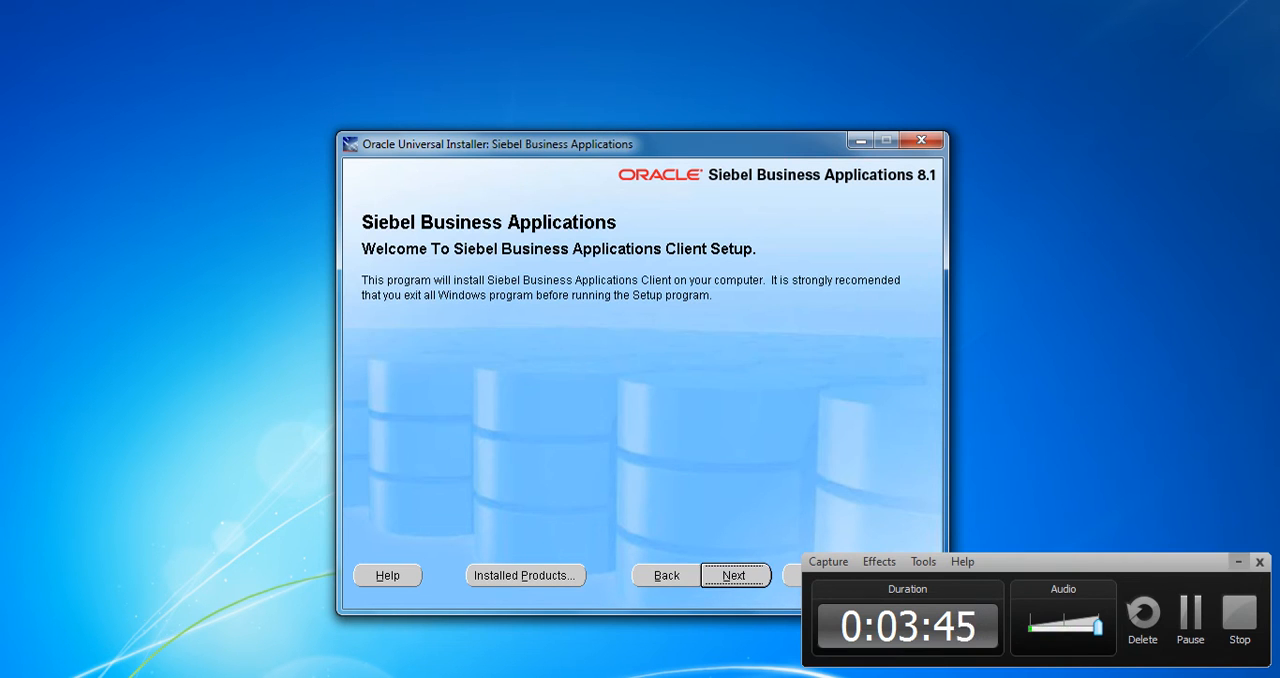
{"action": "left_click", "coordinate": [1238, 562]}
{"action": "left_click", "coordinate": [735, 576]}
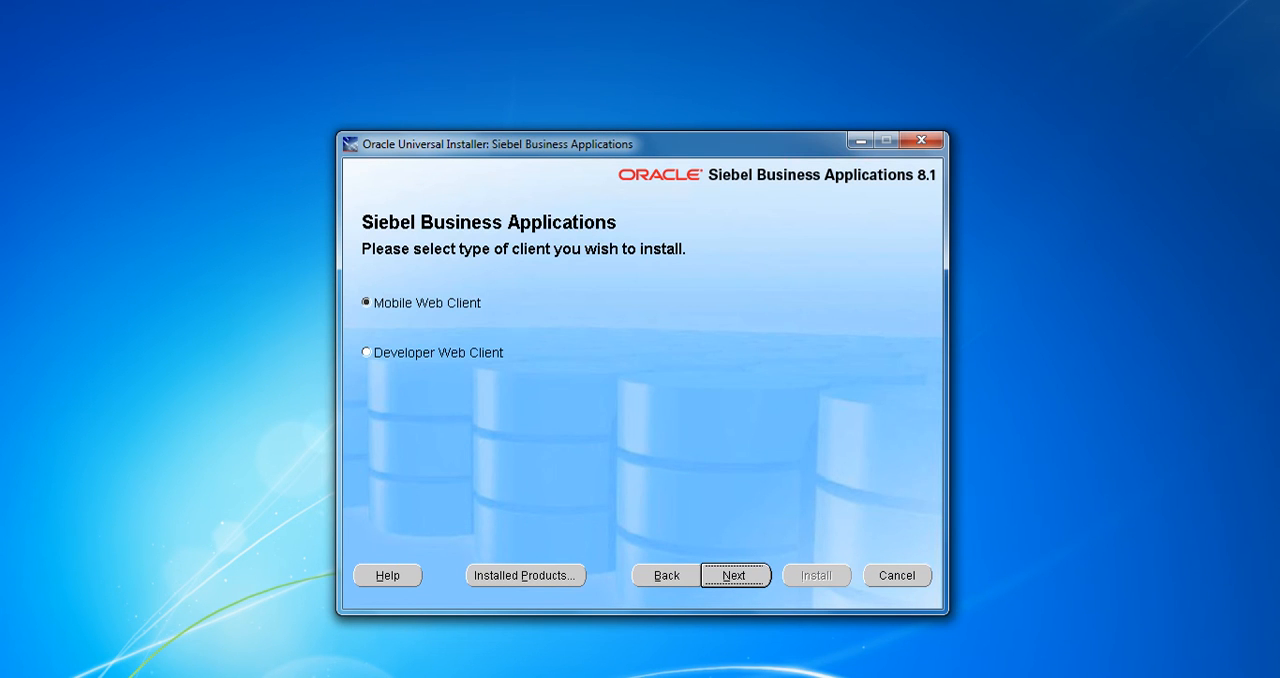
Choose Developer Web Client as the client type and accept Oracle Database Server as the database
{"action": "left_click", "coordinate": [367, 352]}
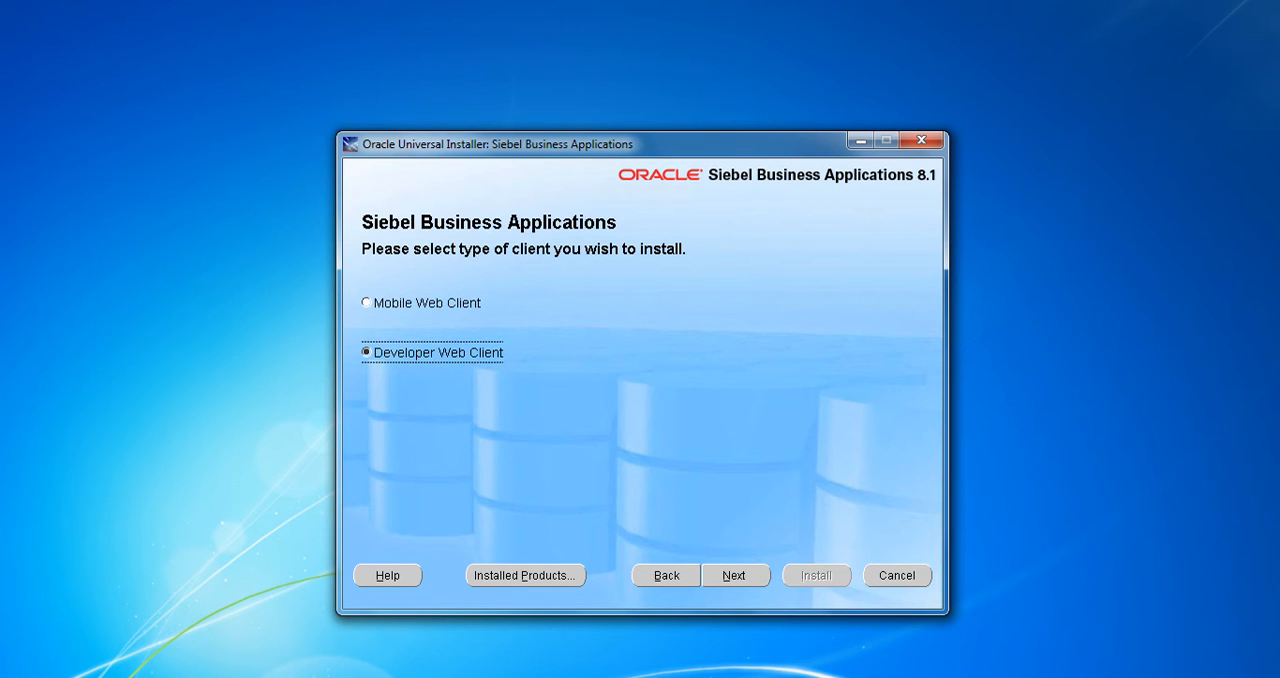
{"action": "left_click", "coordinate": [735, 576]}
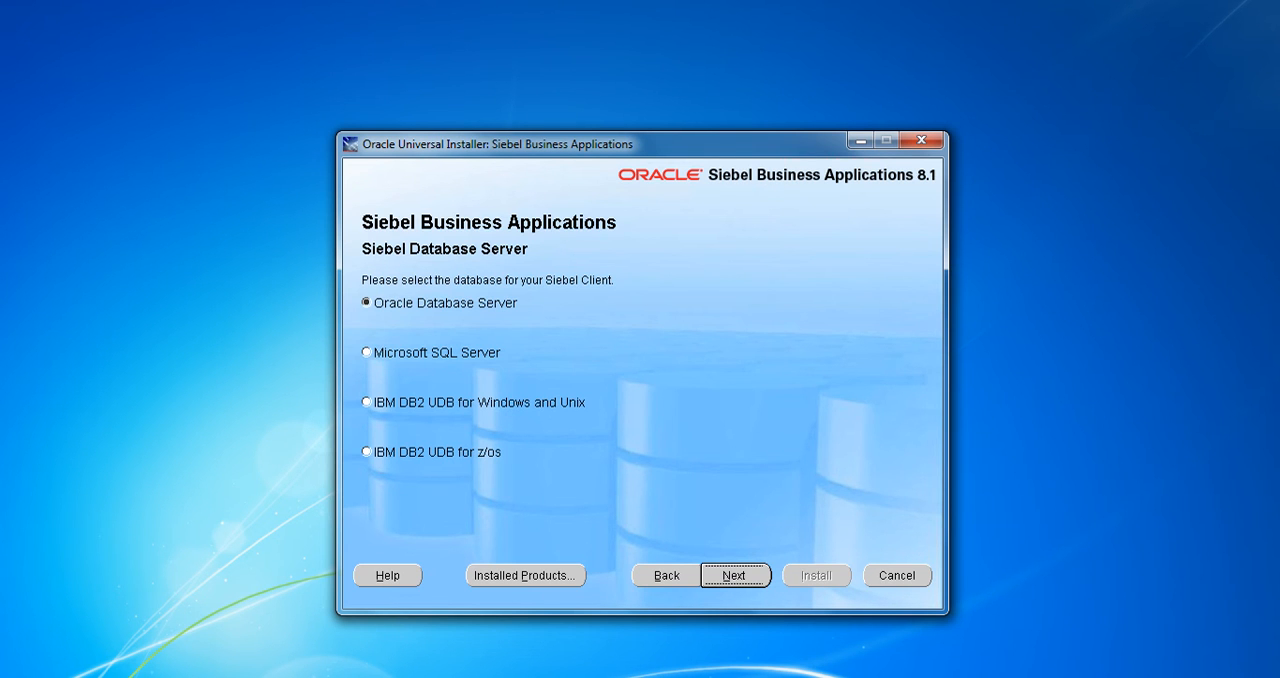
{"action": "left_click", "coordinate": [735, 576]}
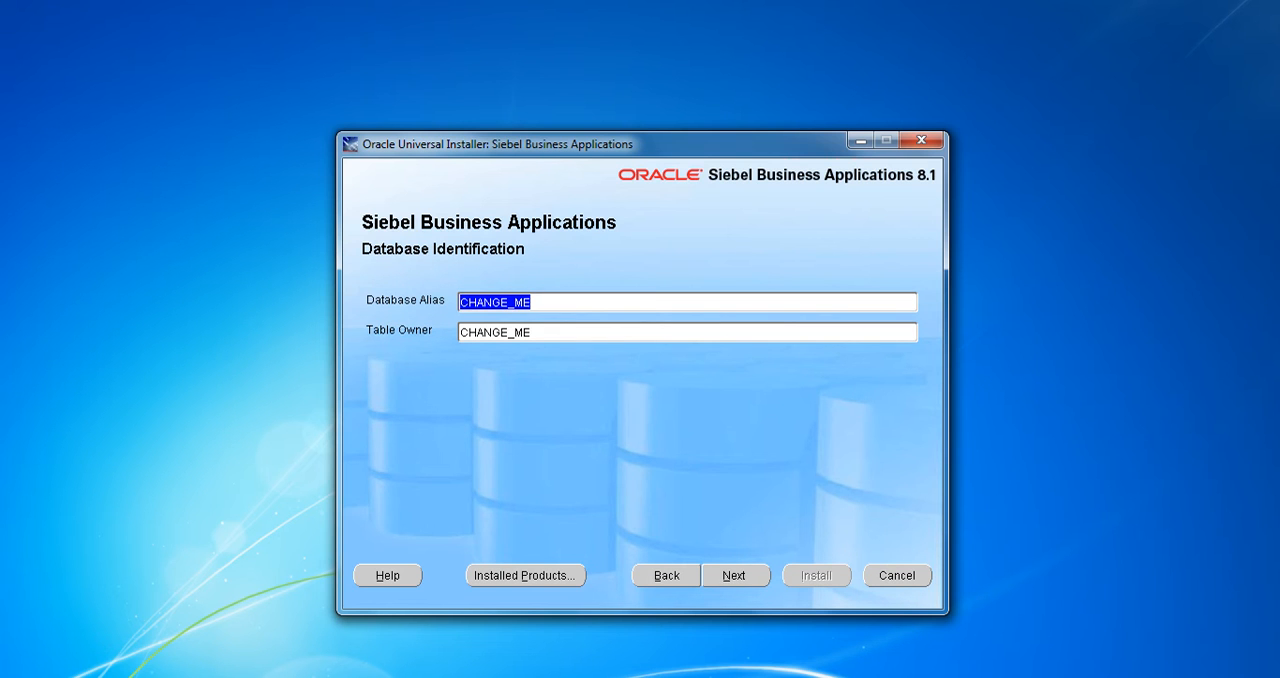
Set both the database alias and the table owner to SIEBEL and continue to the file system server information
{"action": "type", "text": "SIEBEL"}
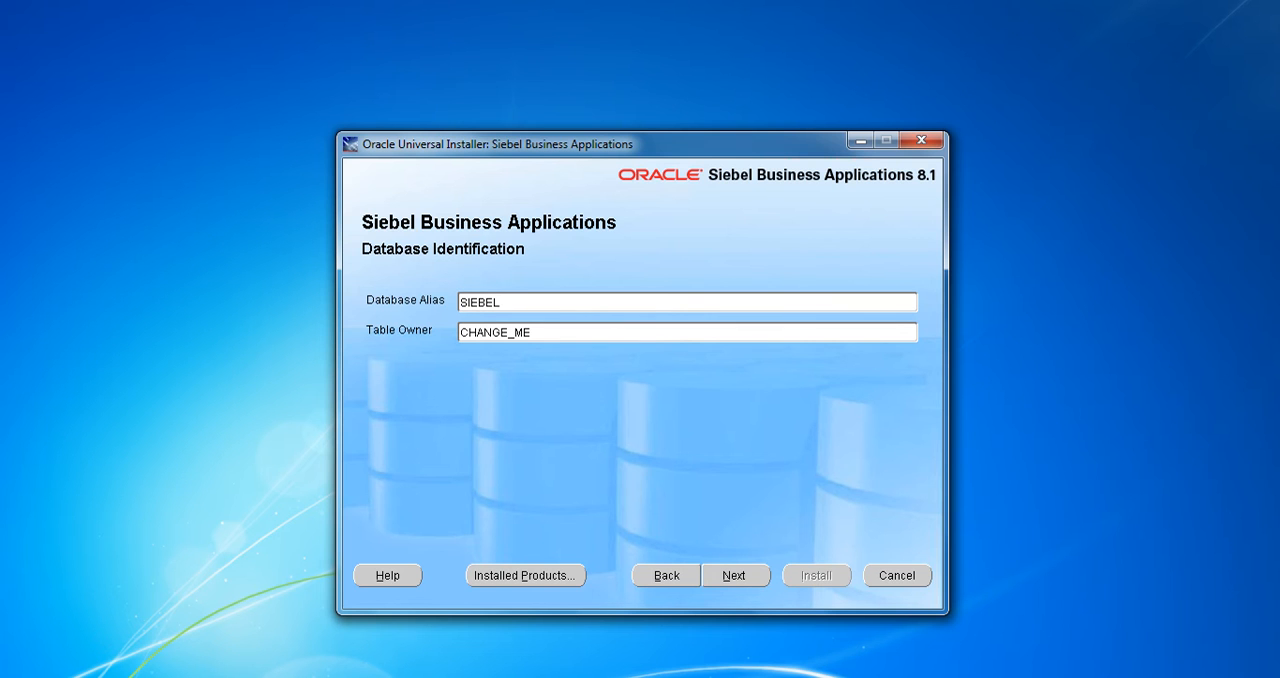
{"action": "key", "text": "ctrl+a"}
{"action": "key", "text": "ctrl+c"}
{"action": "key", "text": "Tab"}
{"action": "key", "text": "ctrl+a"}
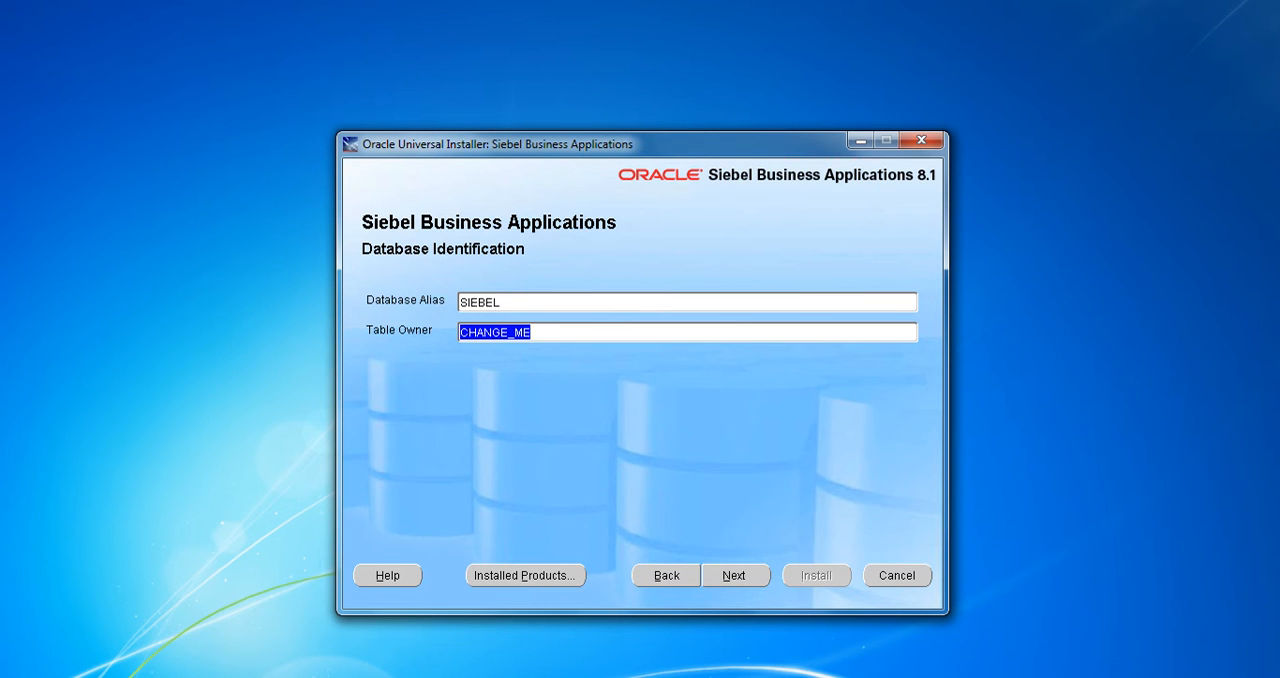
{"action": "key", "text": "ctrl+v"}
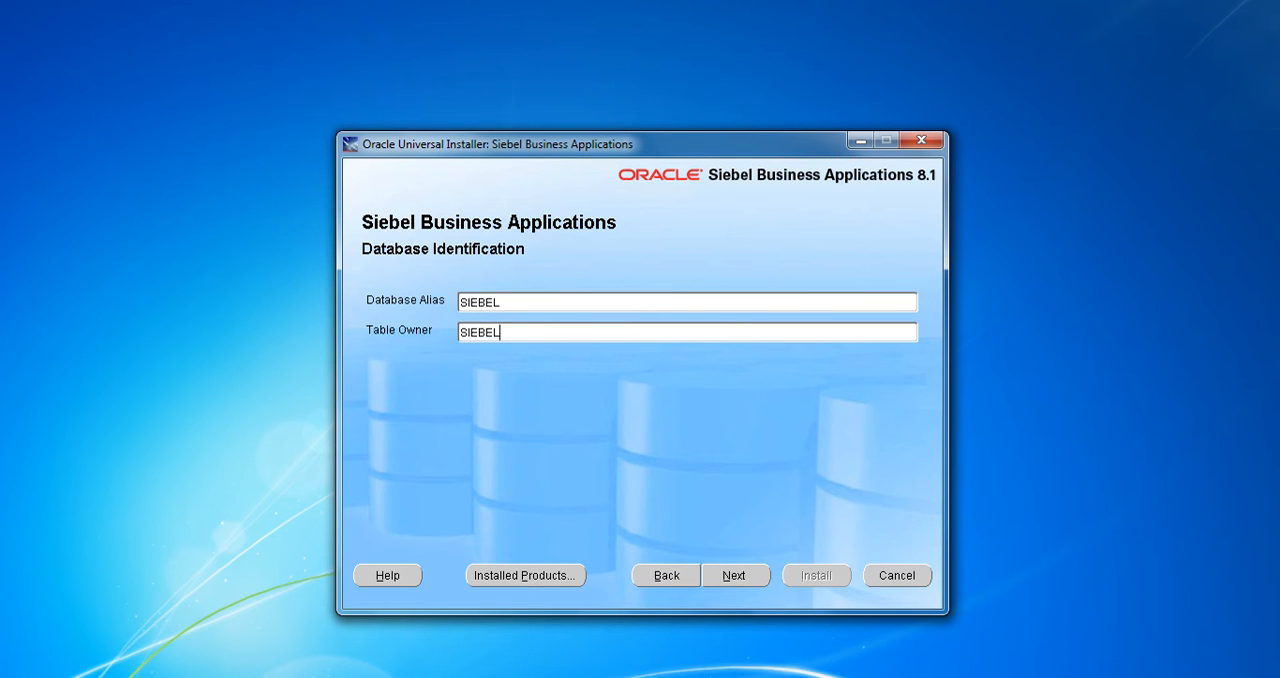
{"action": "key", "text": "ctrl+a"}
{"action": "key", "text": "shift+Tab"}
{"action": "key", "text": "Tab"}
{"action": "key", "text": "Tab"}
{"action": "key", "text": "Return"}
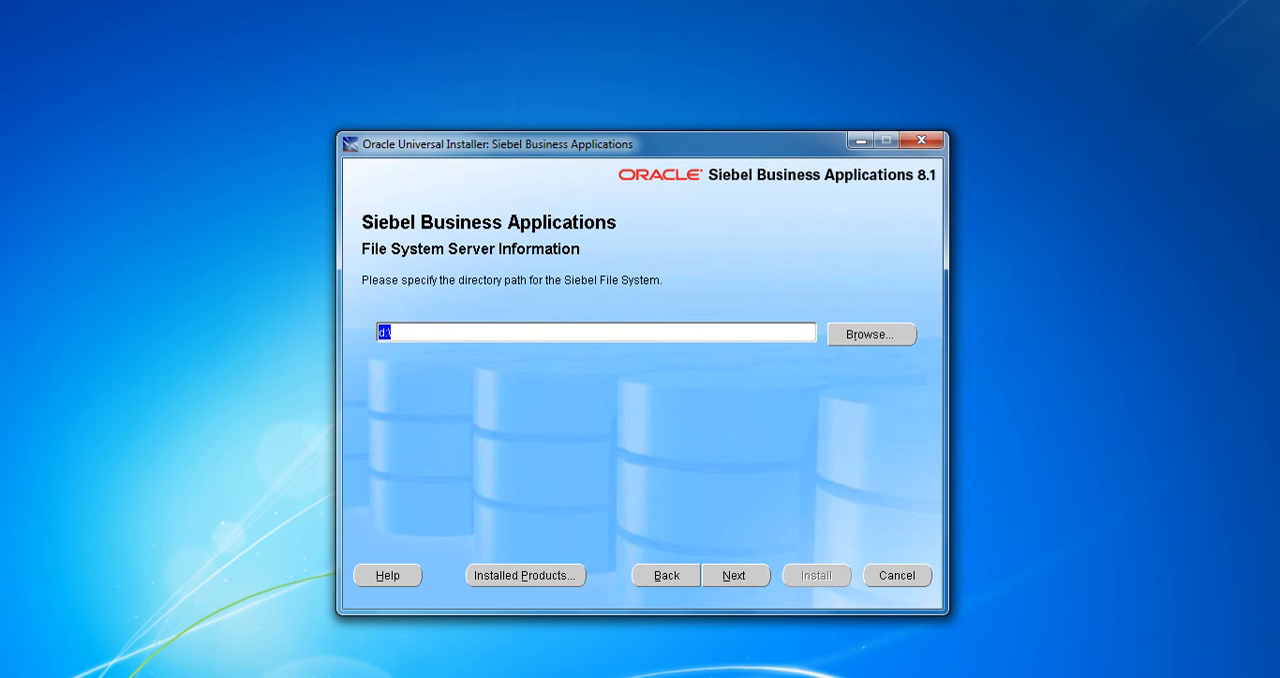
Create a folder named SIEBEL_FS at the root of the C: drive and open it
{"action": "key", "text": "super"}
{"action": "left_click", "coordinate": [283, 281]}
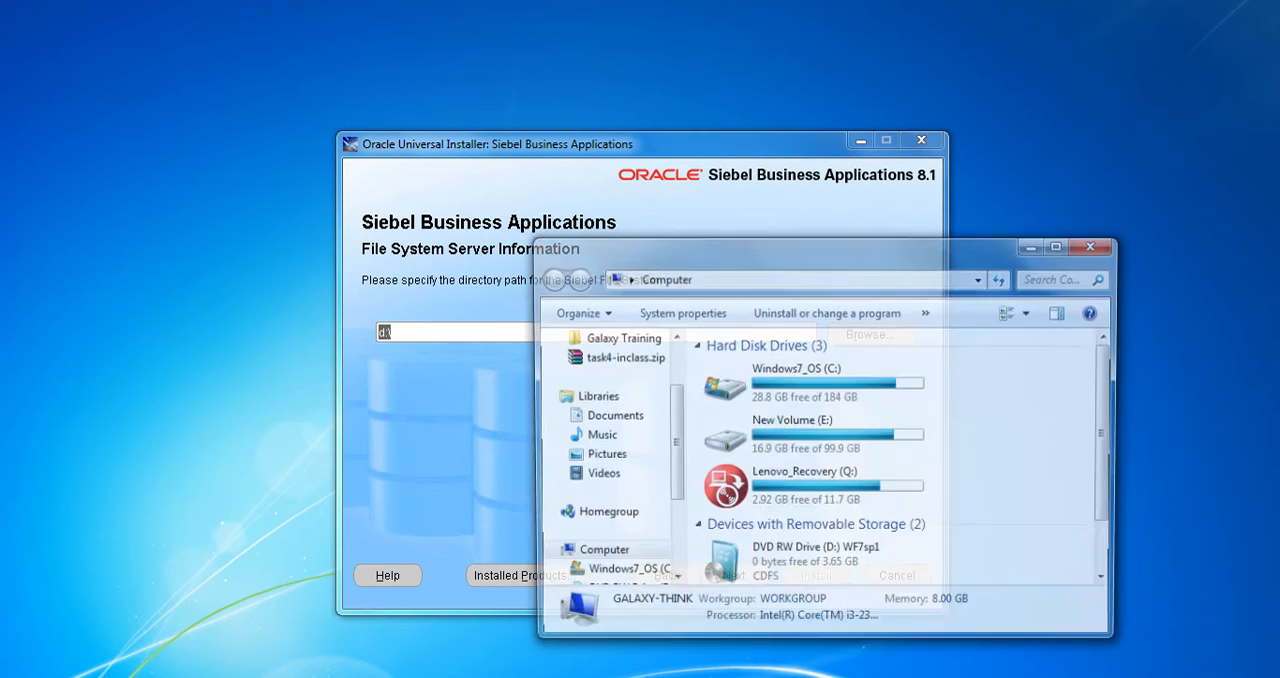
{"action": "double_click", "coordinate": [812, 384]}
{"action": "left_click_drag", "start_coordinate": [810, 248], "coordinate": [507, 120]}
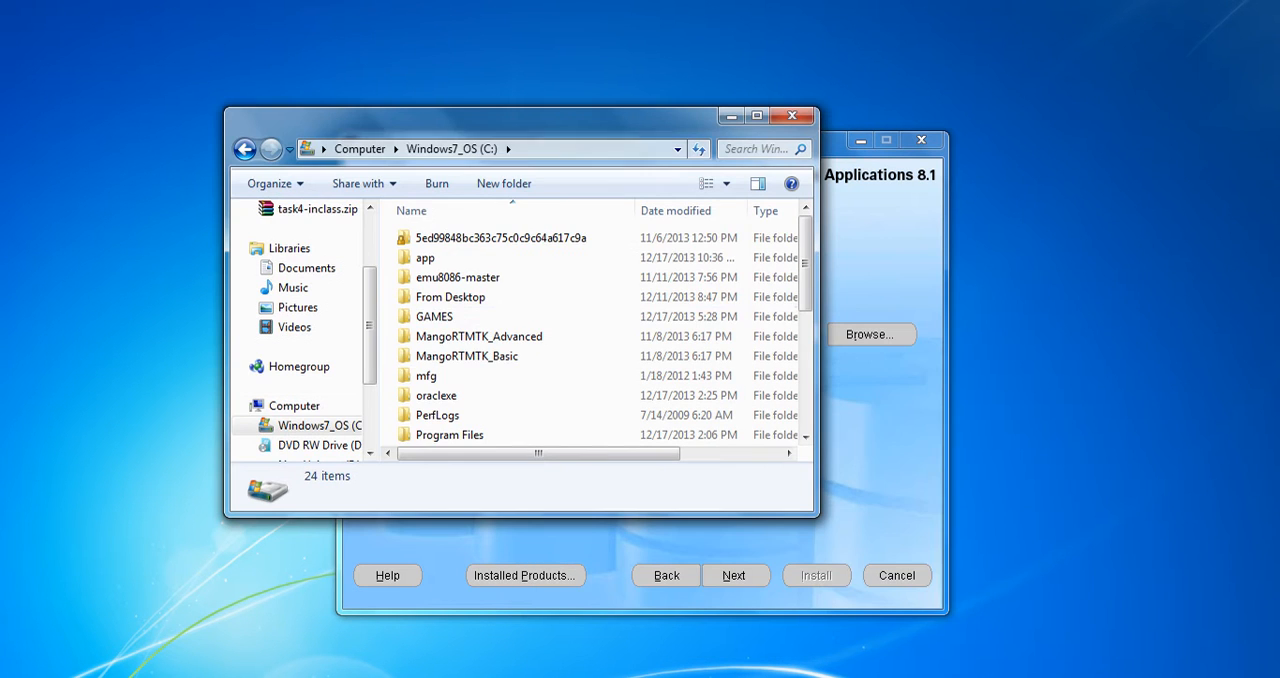
{"action": "left_click", "coordinate": [504, 183]}
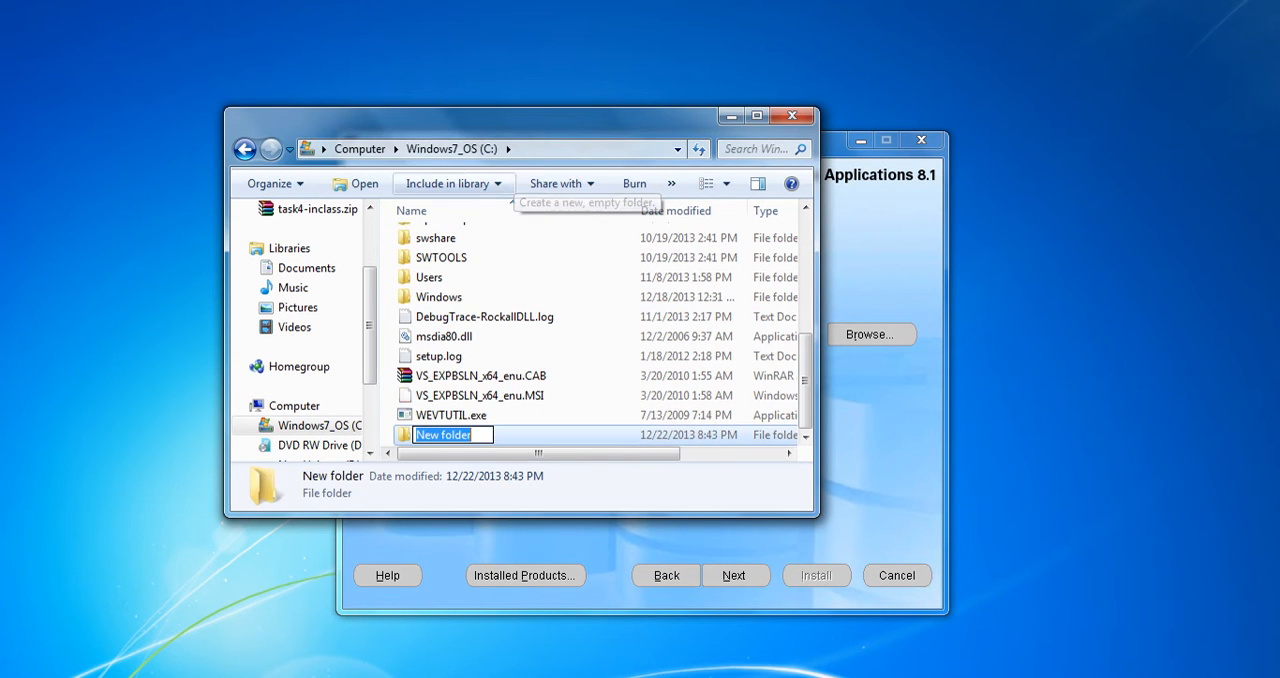
{"action": "type", "text": "SIEBEL)"}
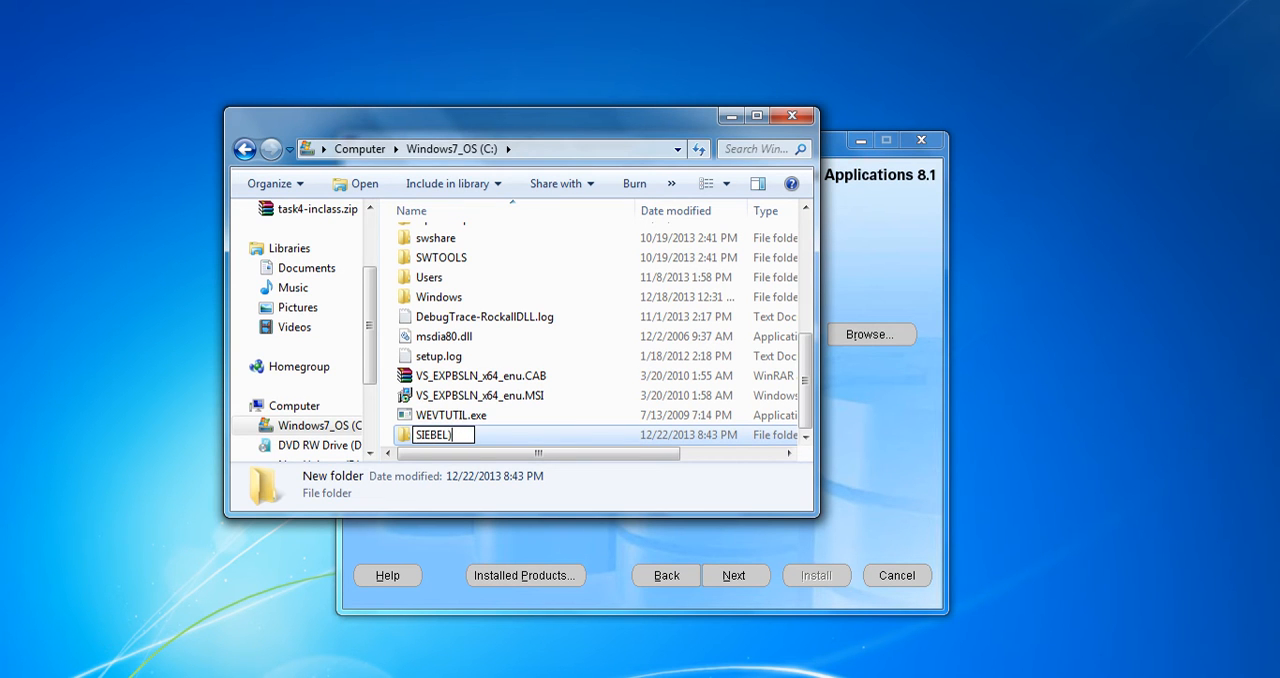
{"action": "key", "text": "BackSpace"}
{"action": "type", "text": "_FS"}
{"action": "key", "text": "Return"}
{"action": "key", "text": "Return"}
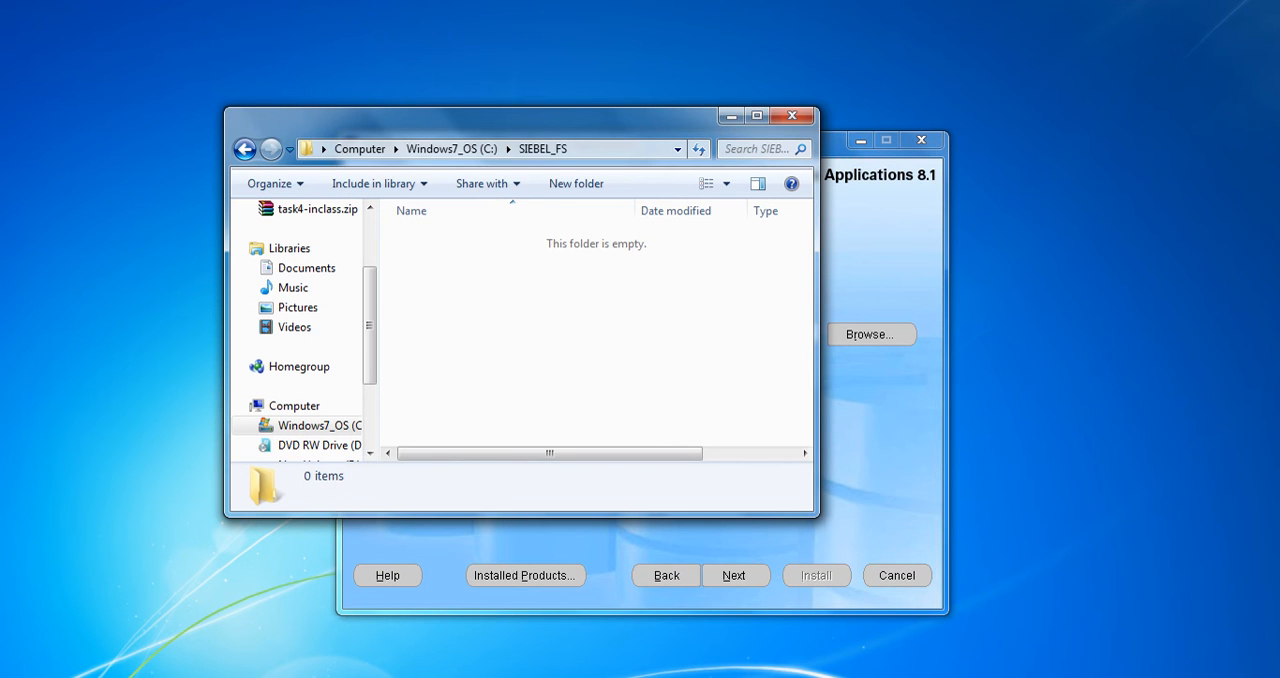
Set the Siebel File System directory to C:\SIEBEL_FS and continue to the remote server information
{"action": "left_click", "coordinate": [871, 335]}
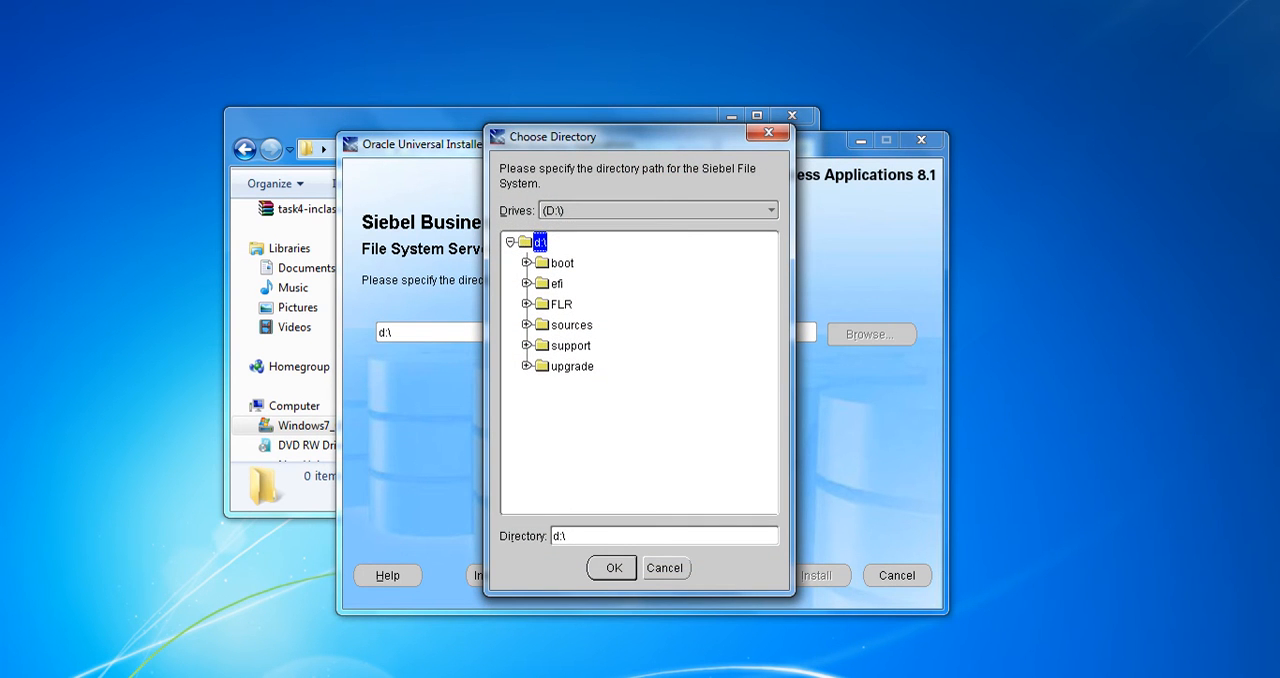
{"action": "left_click", "coordinate": [770, 210]}
{"action": "left_click", "coordinate": [652, 194]}
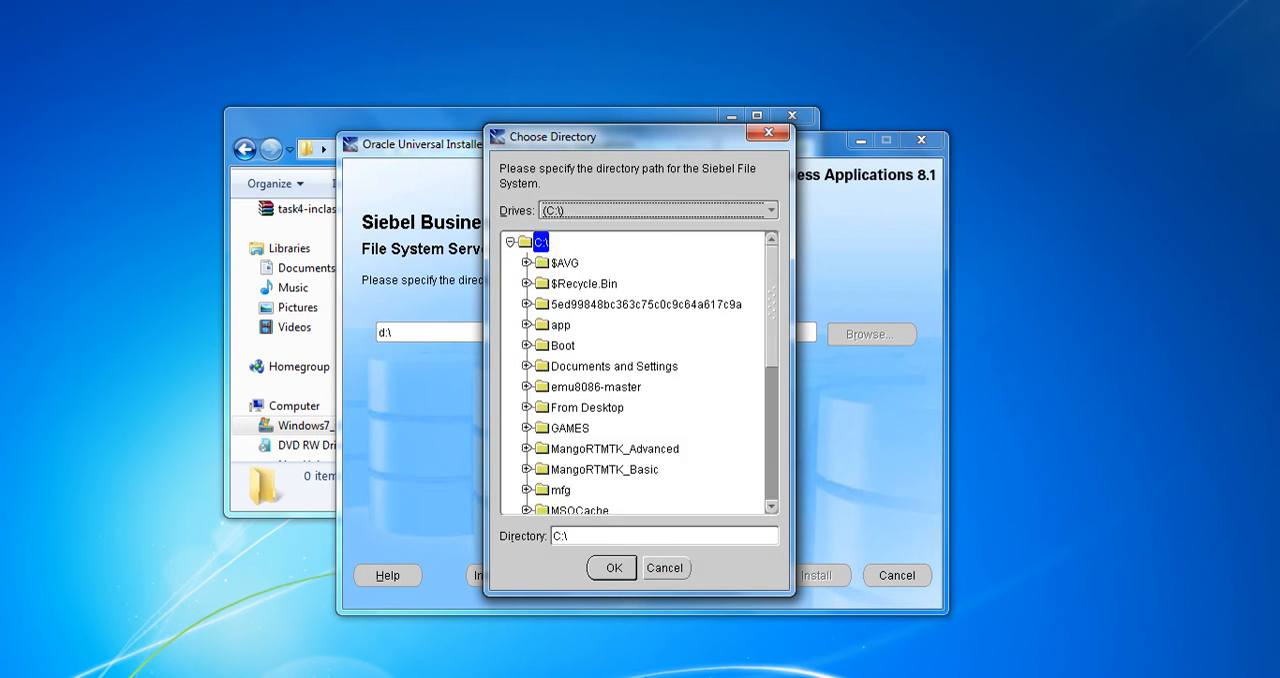
{"action": "scroll", "coordinate": [640, 372], "scroll_direction": "down", "scroll_amount": 1}
{"action": "scroll", "coordinate": [640, 372], "scroll_direction": "down", "scroll_amount": 4}
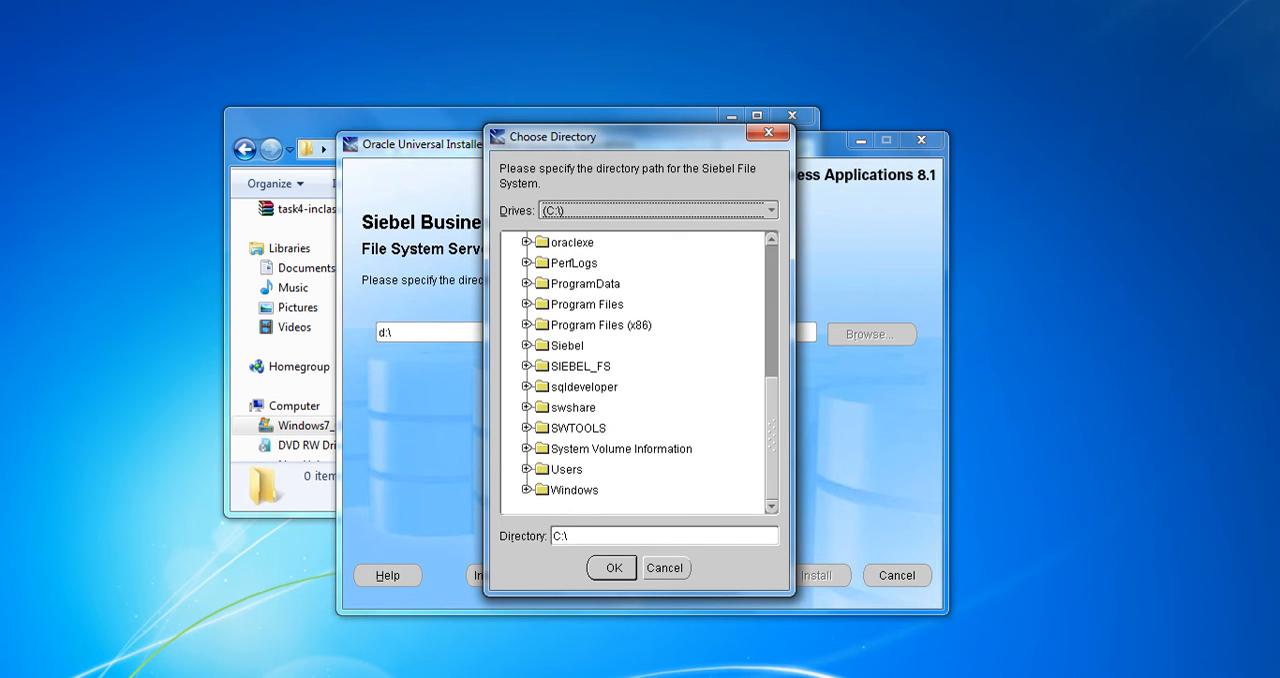
{"action": "left_click", "coordinate": [580, 366]}
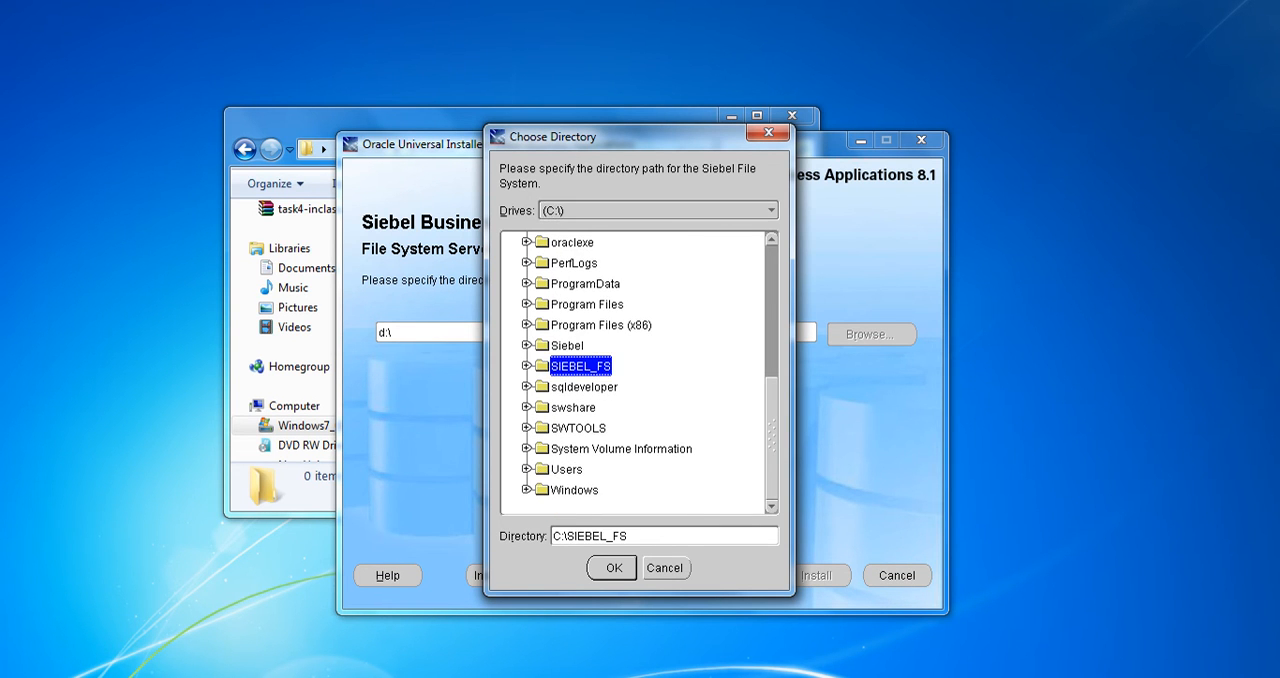
{"action": "key", "text": "Return"}
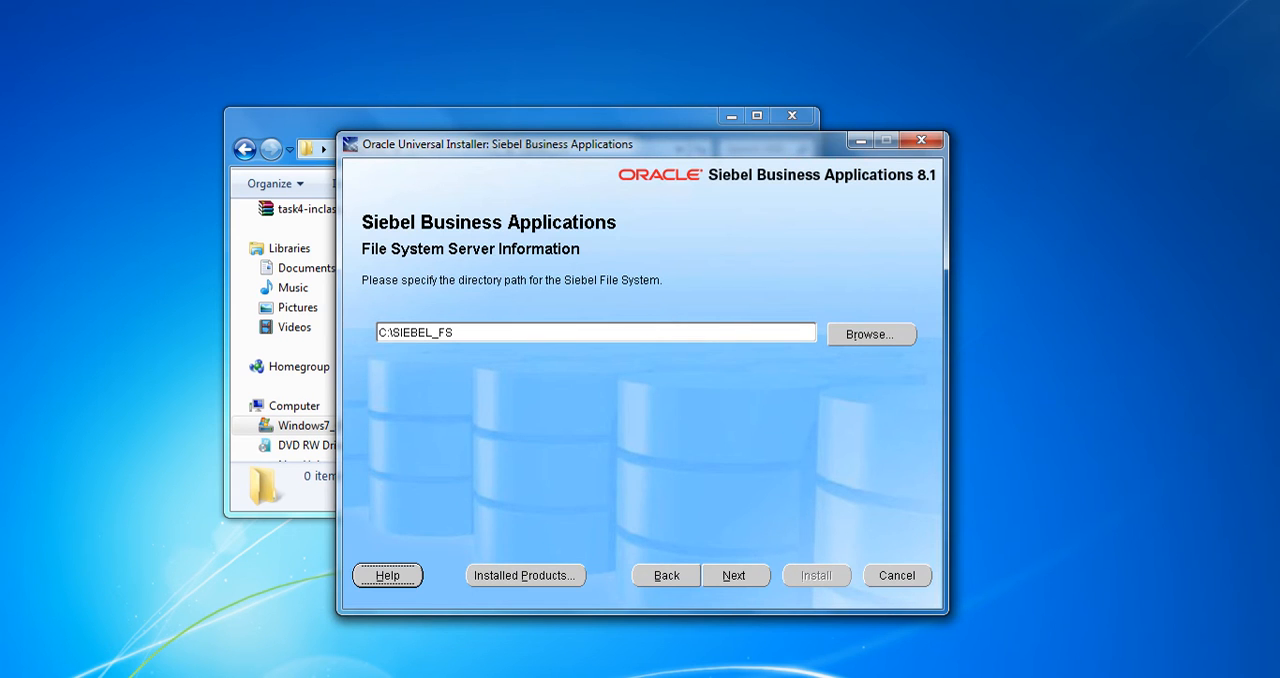
{"action": "left_click_drag", "start_coordinate": [392, 332], "coordinate": [432, 332]}
{"action": "key", "text": "ctrl+c"}
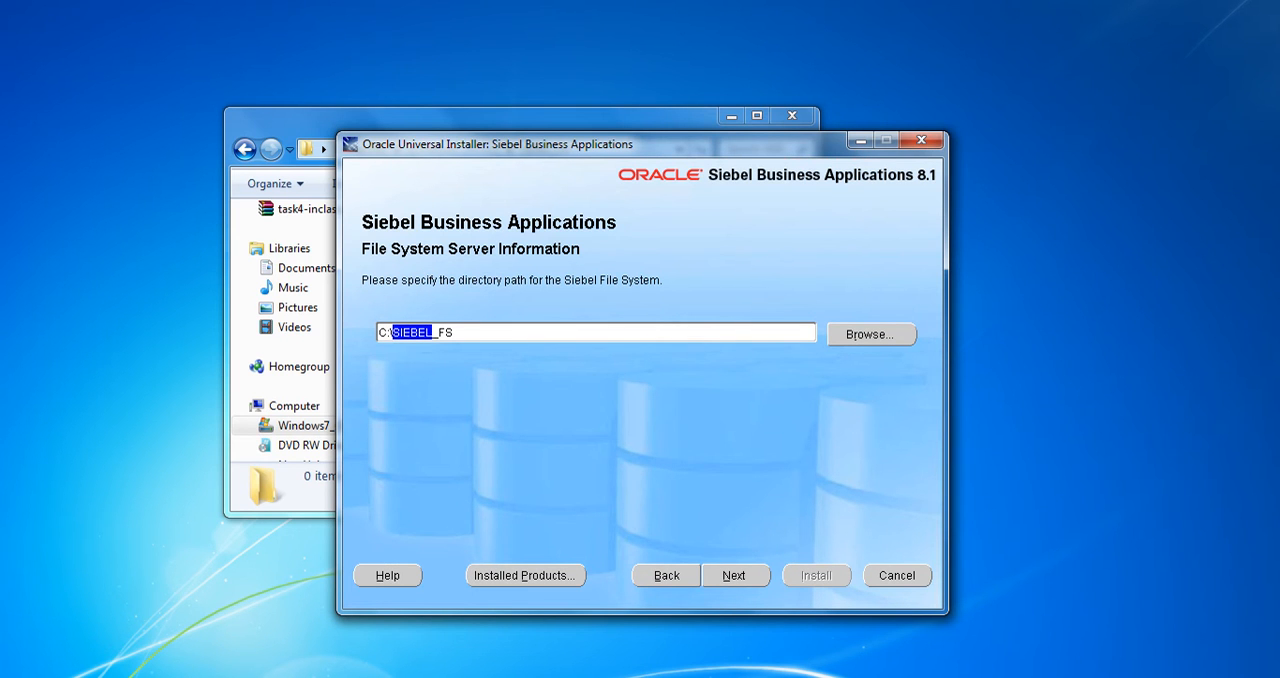
{"action": "left_click", "coordinate": [735, 575]}
Replace the Siebel Remote Server hostname with the copied text and continue to the enterprise server information
{"action": "left_click_drag", "start_coordinate": [564, 332], "coordinate": [489, 332]}
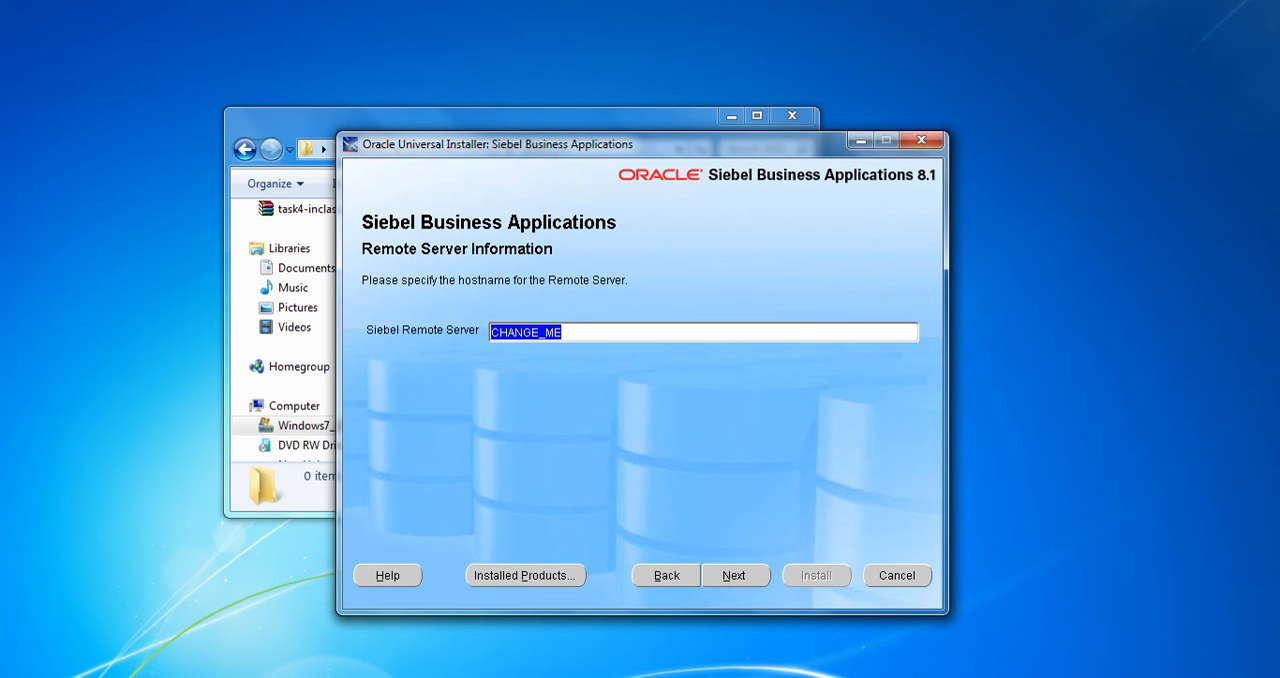
{"action": "key", "text": "ctrl+v"}
{"action": "left_click", "coordinate": [735, 575]}
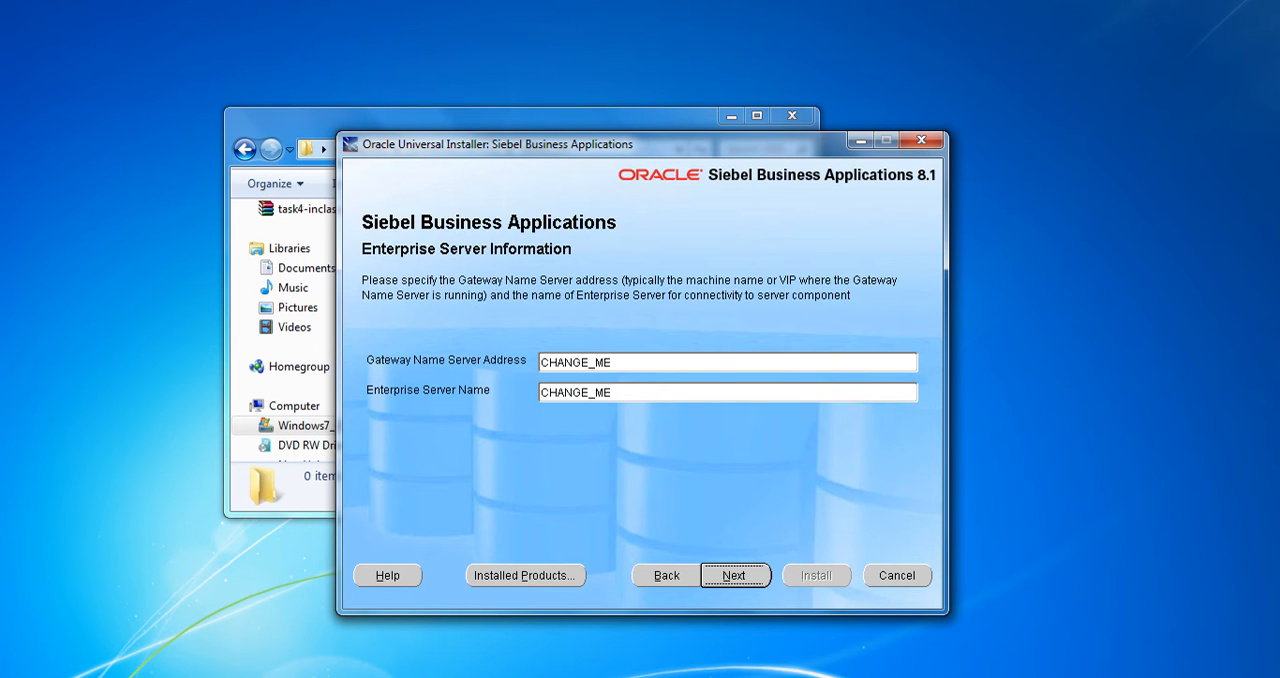
Set the Gateway Name Server address to localhost
{"action": "double_click", "coordinate": [575, 362]}
{"action": "type", "text": "localhoss"}
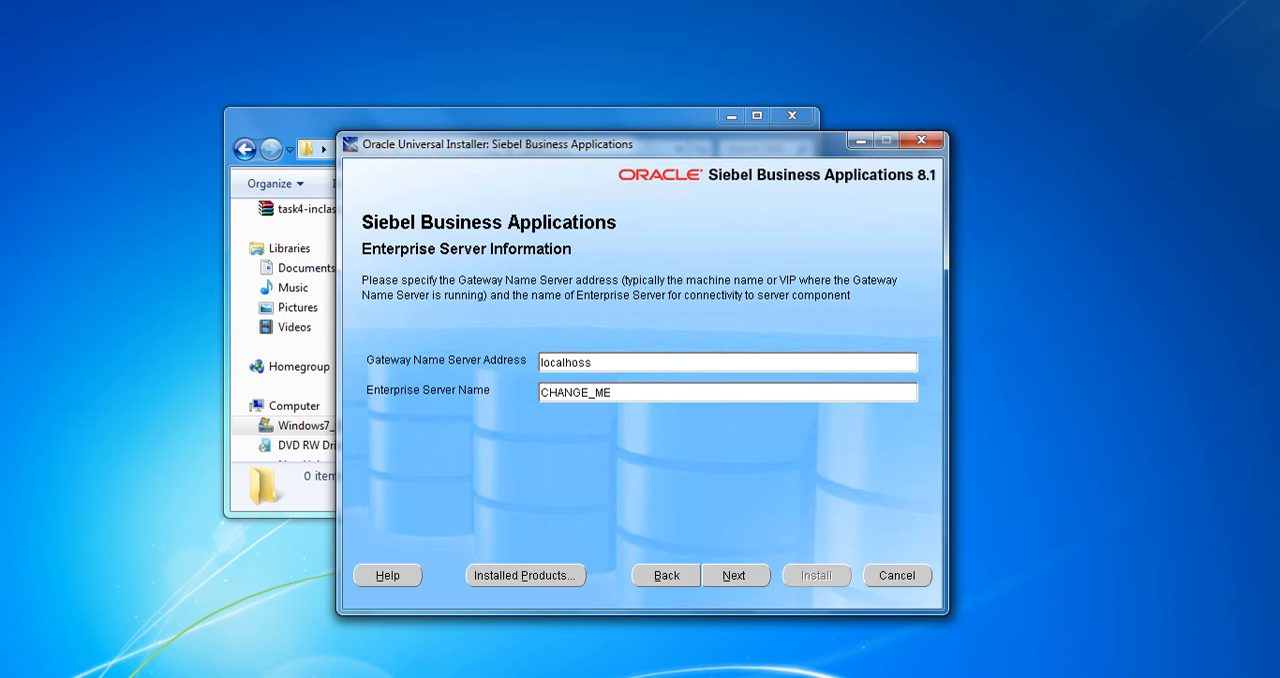
{"action": "key", "text": "BackSpace"}
{"action": "key", "text": "BackSpace"}
{"action": "type", "text": "t"}
{"action": "key", "text": "BackSpace"}
{"action": "type", "text": "st"}
{"action": "key", "text": "Tab"}
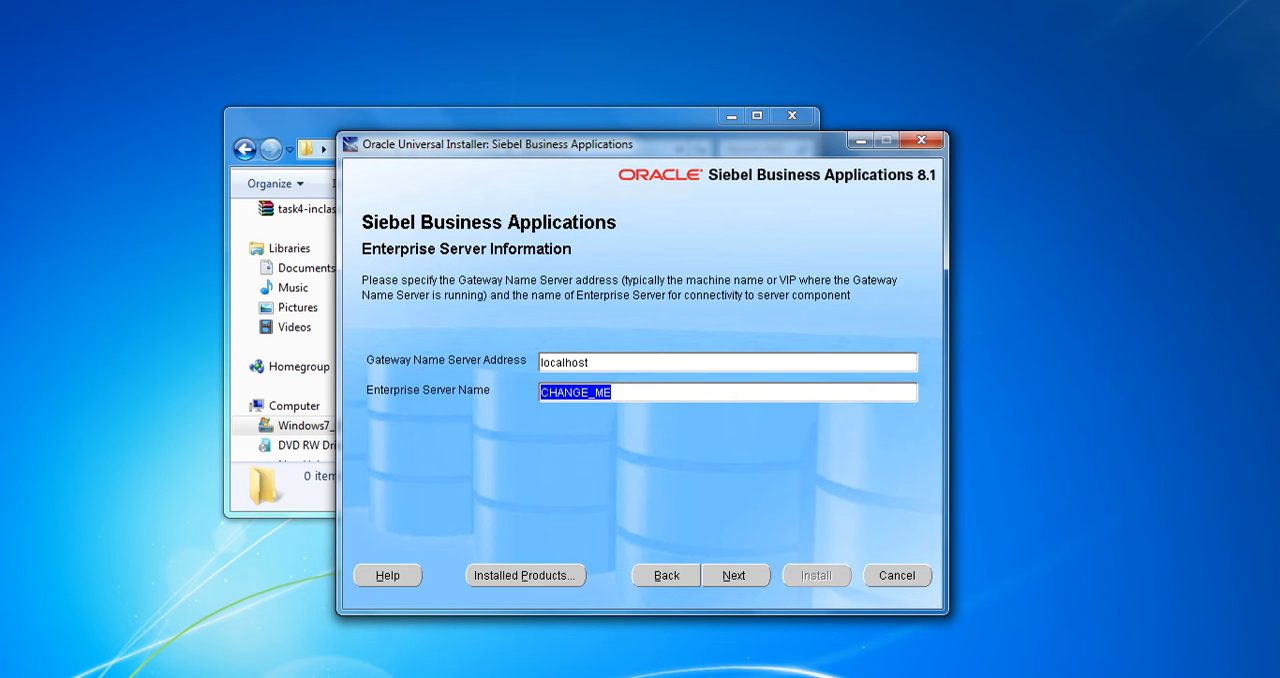
Set the Enterprise Server name to SIEBEL and continue to the server request broker information
{"action": "type", "text": "SIEBEL"}
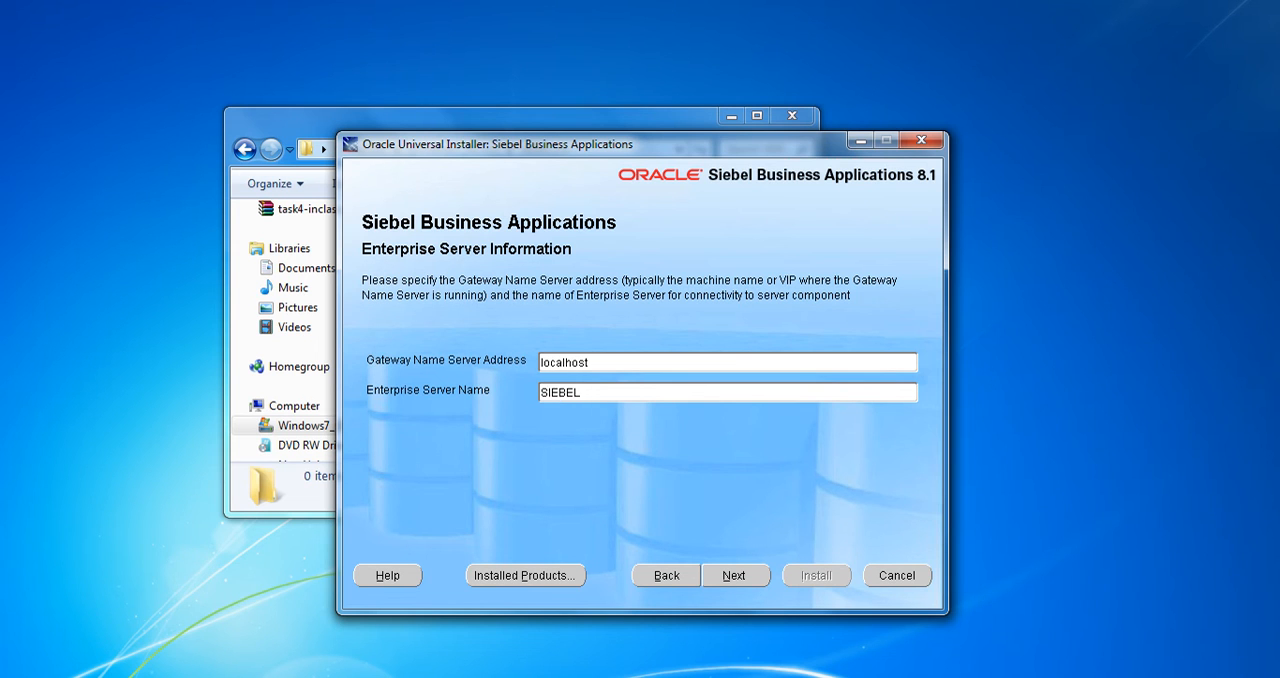
{"action": "left_click_drag", "start_coordinate": [584, 393], "coordinate": [320, 393]}
{"action": "left_click_drag", "start_coordinate": [590, 363], "coordinate": [534, 363]}
{"action": "left_click", "coordinate": [736, 576]}
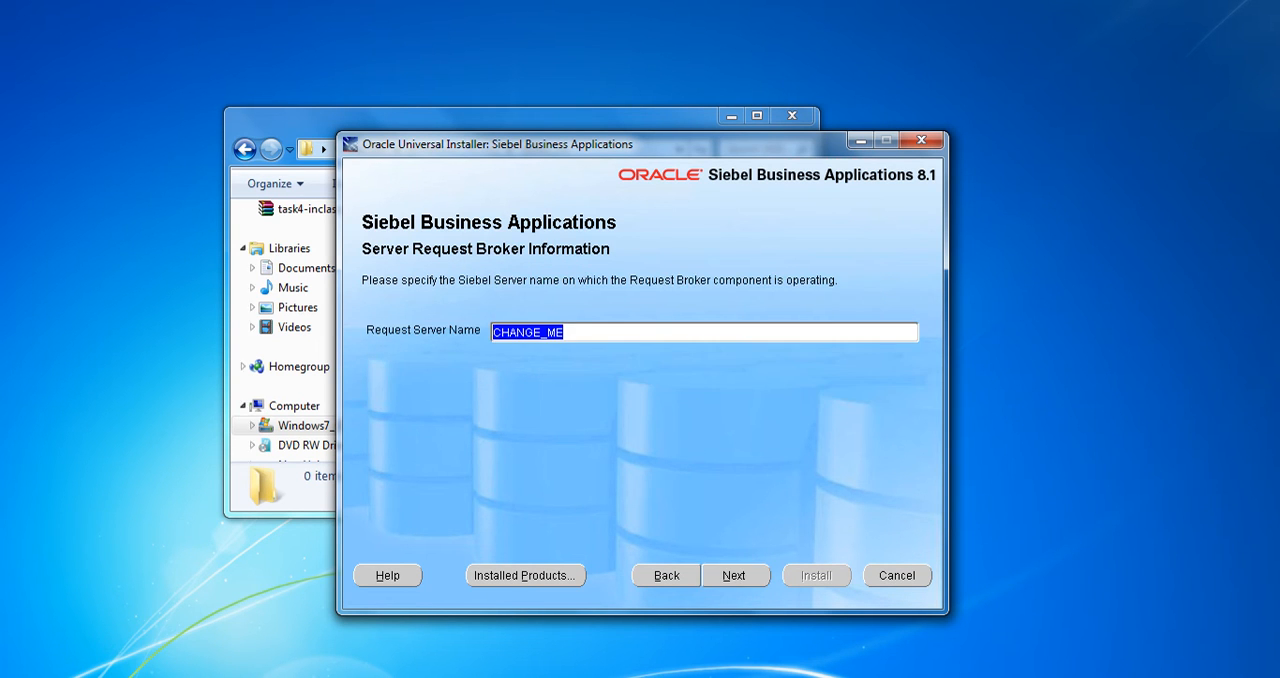
Set the Request Server name to SIEBEL and continue to the search server information
{"action": "type", "text": "SIEBEL"}
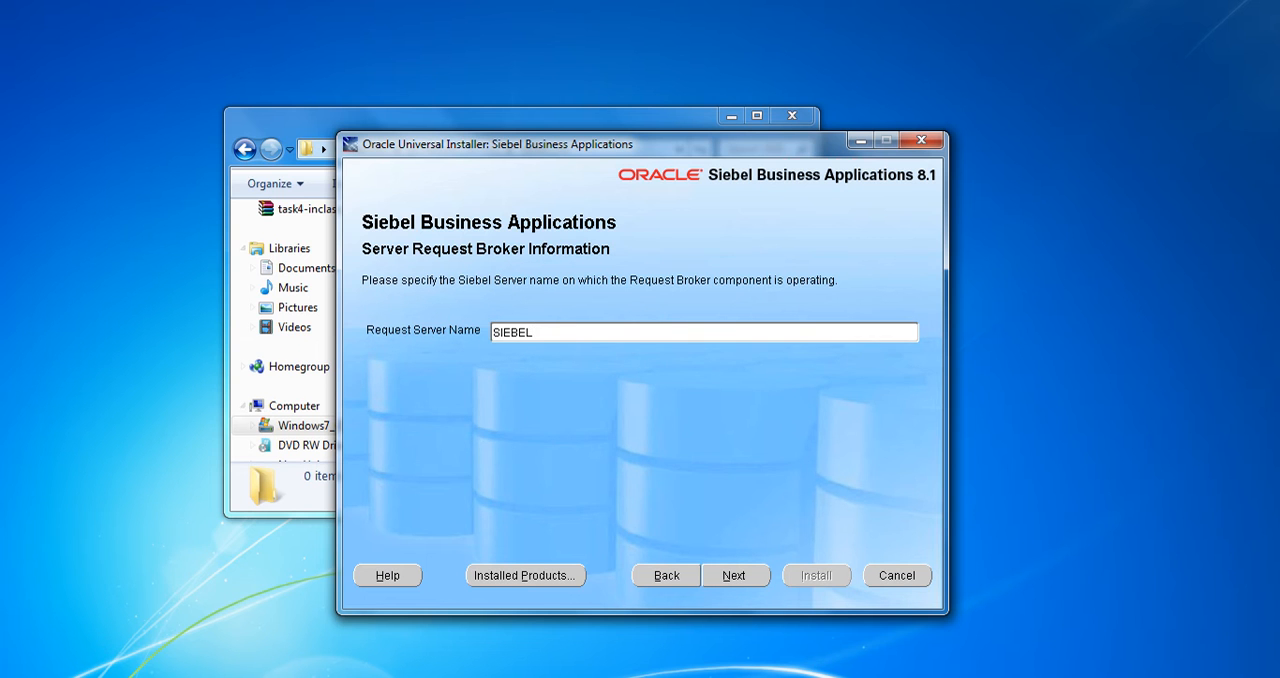
{"action": "key", "text": "alt+n"}
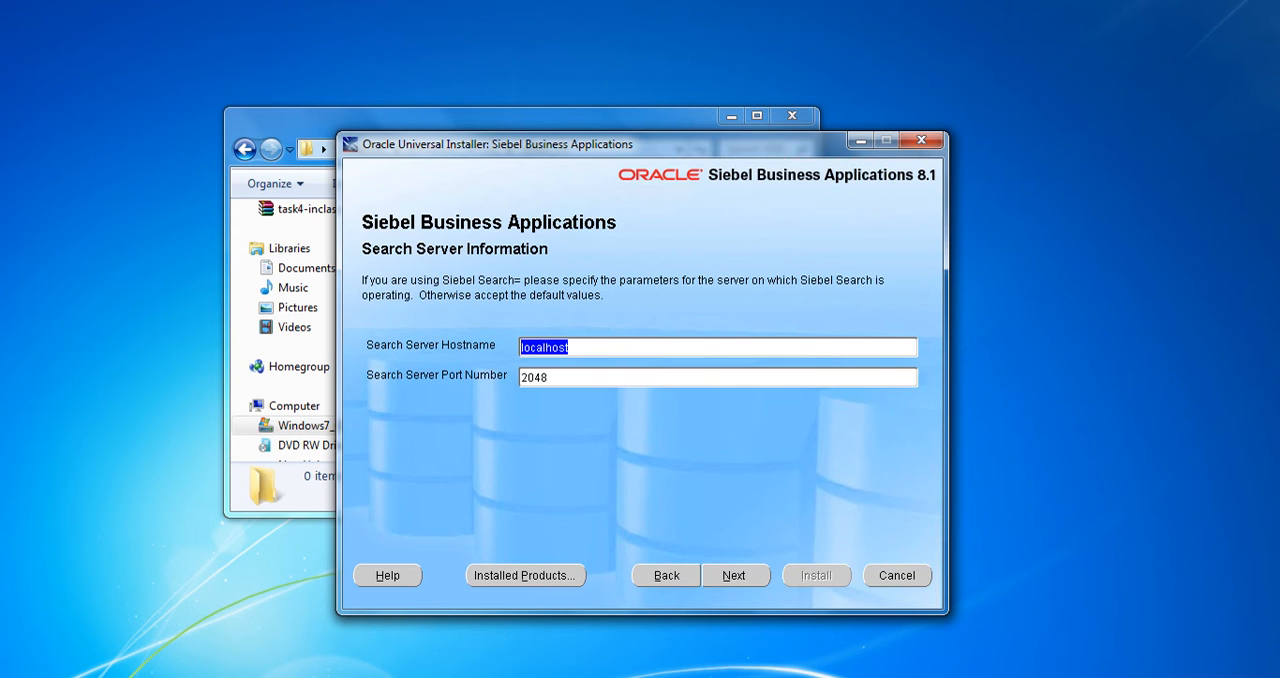
Accept the default search server settings and start the Siebel Web Client installation from the summary
{"action": "key", "text": "alt+n"}
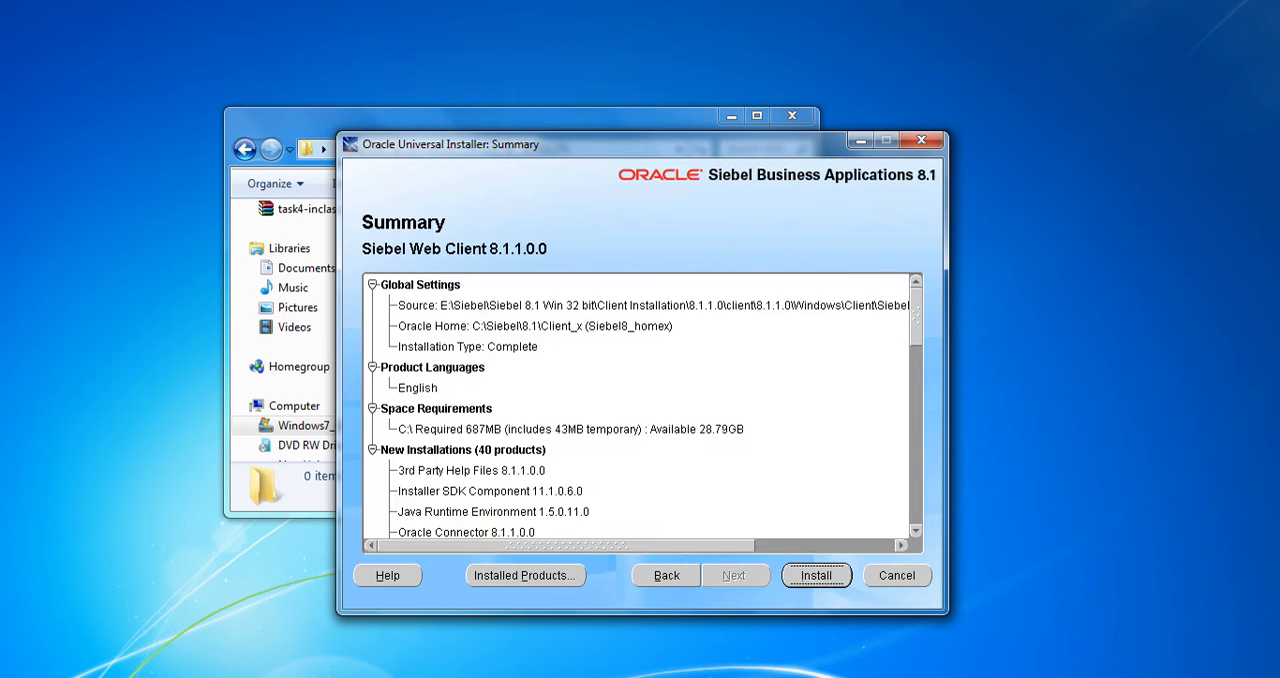
{"action": "key", "text": "alt+i"}
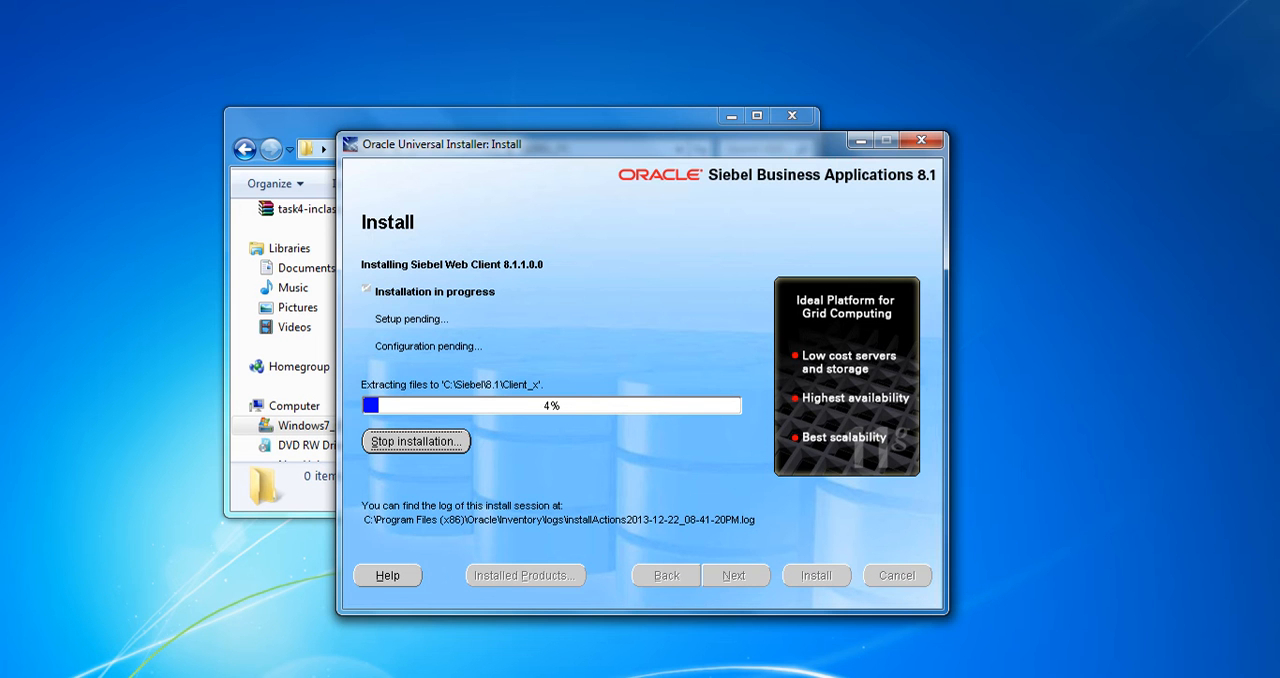
{"action": "left_click_drag", "start_coordinate": [620, 144], "coordinate": [547, 65]}
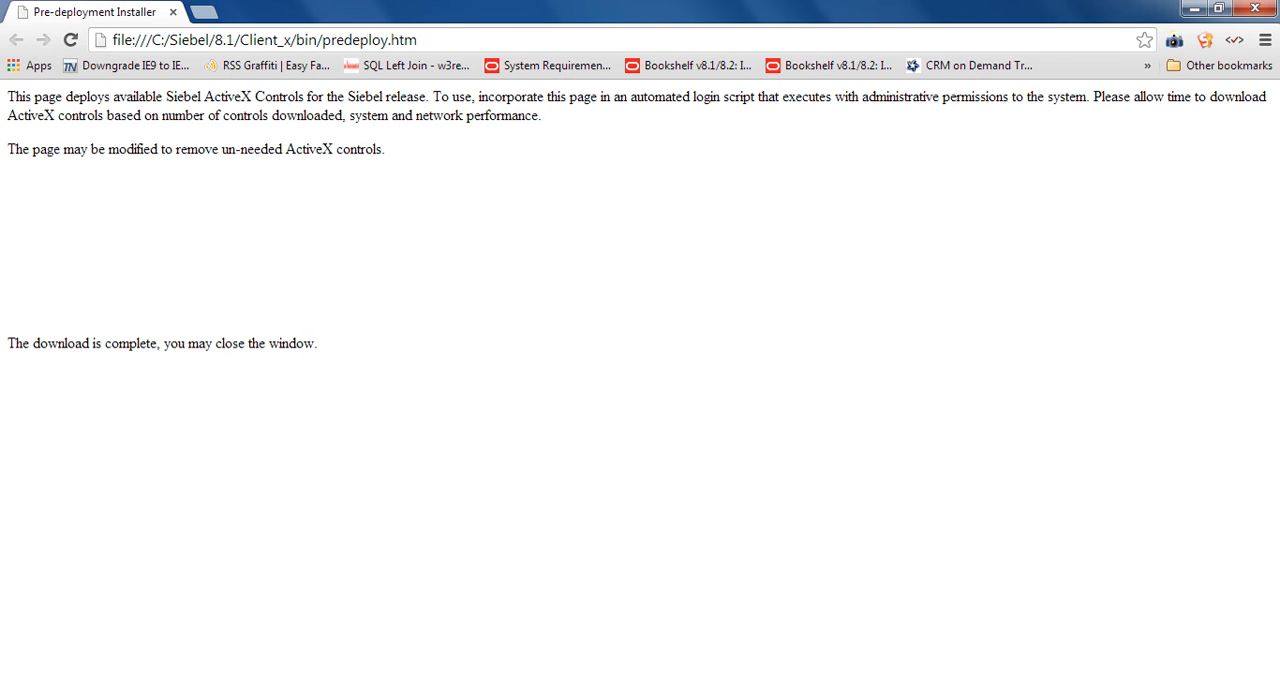
Read the pre-deployment page's notes on the Siebel ActiveX controls and the download status
{"action": "left_click_drag", "start_coordinate": [942, 97], "coordinate": [541, 115]}
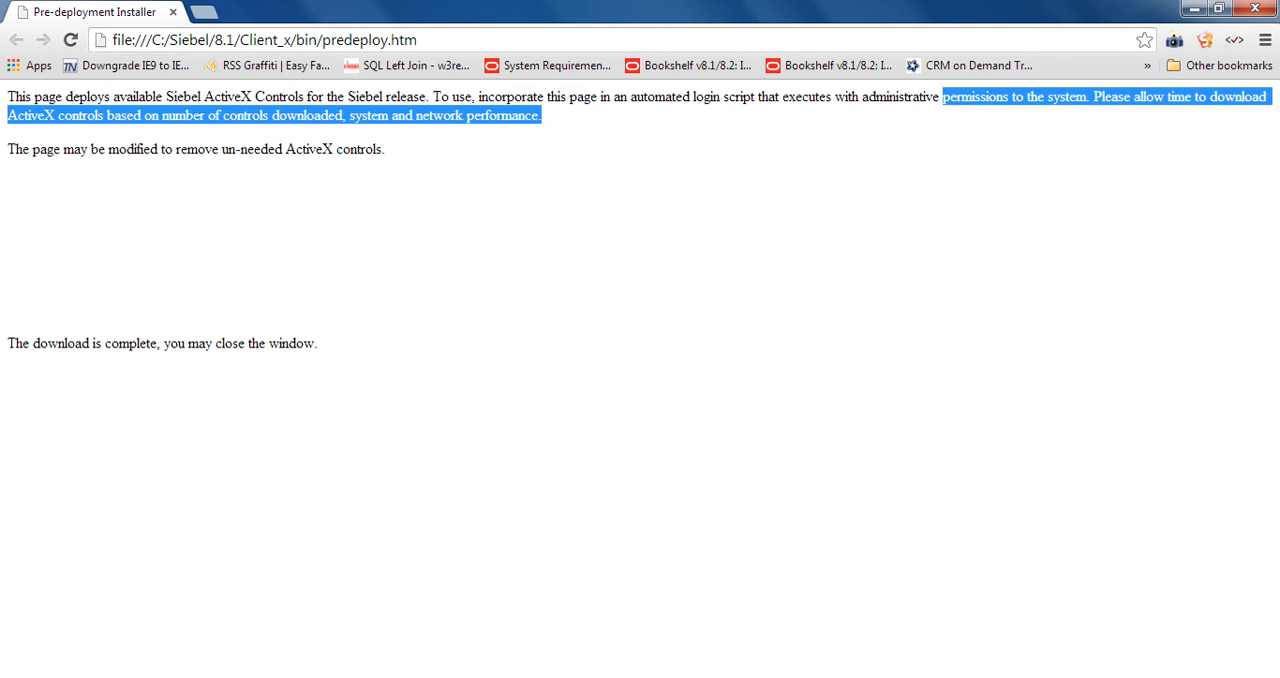
{"action": "left_click_drag", "start_coordinate": [24, 149], "coordinate": [386, 149]}
{"action": "left_click", "coordinate": [388, 150]}
{"action": "left_click_drag", "start_coordinate": [8, 343], "coordinate": [158, 343]}
{"action": "left_click", "coordinate": [160, 344]}
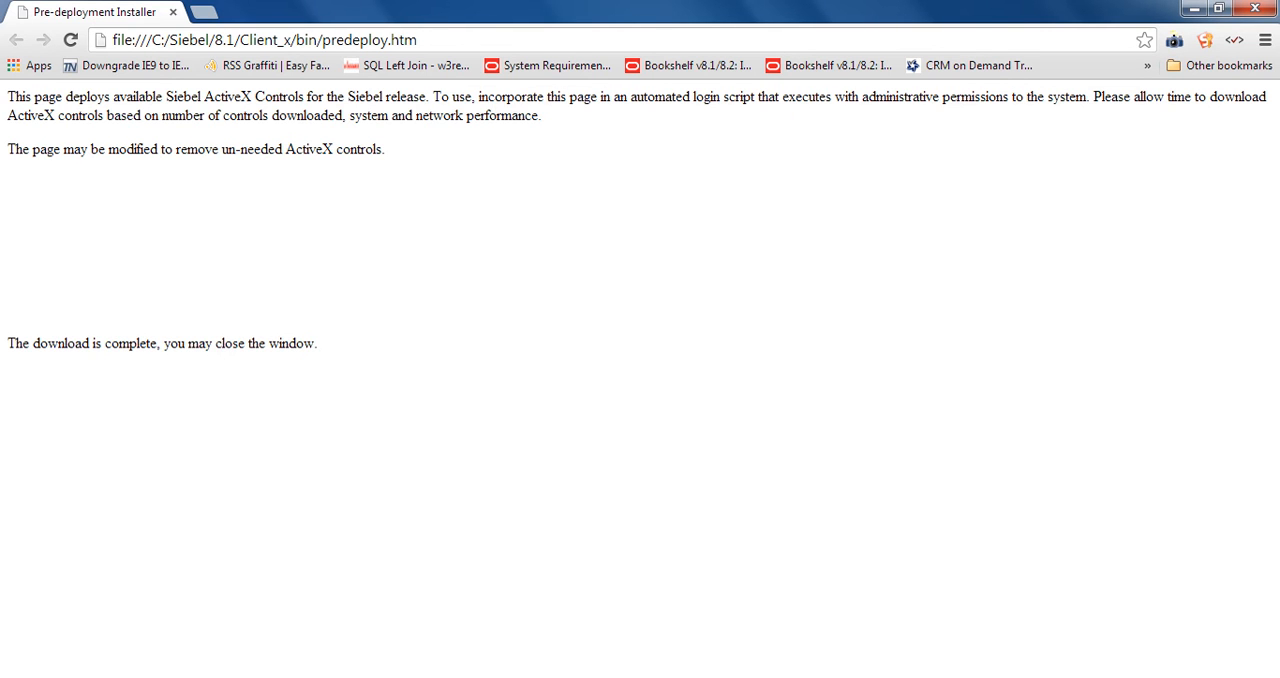
Copy the address of the predeploy.htm page and load it in Internet Explorer
{"action": "right_click", "coordinate": [314, 40]}
{"action": "left_click", "coordinate": [349, 106]}
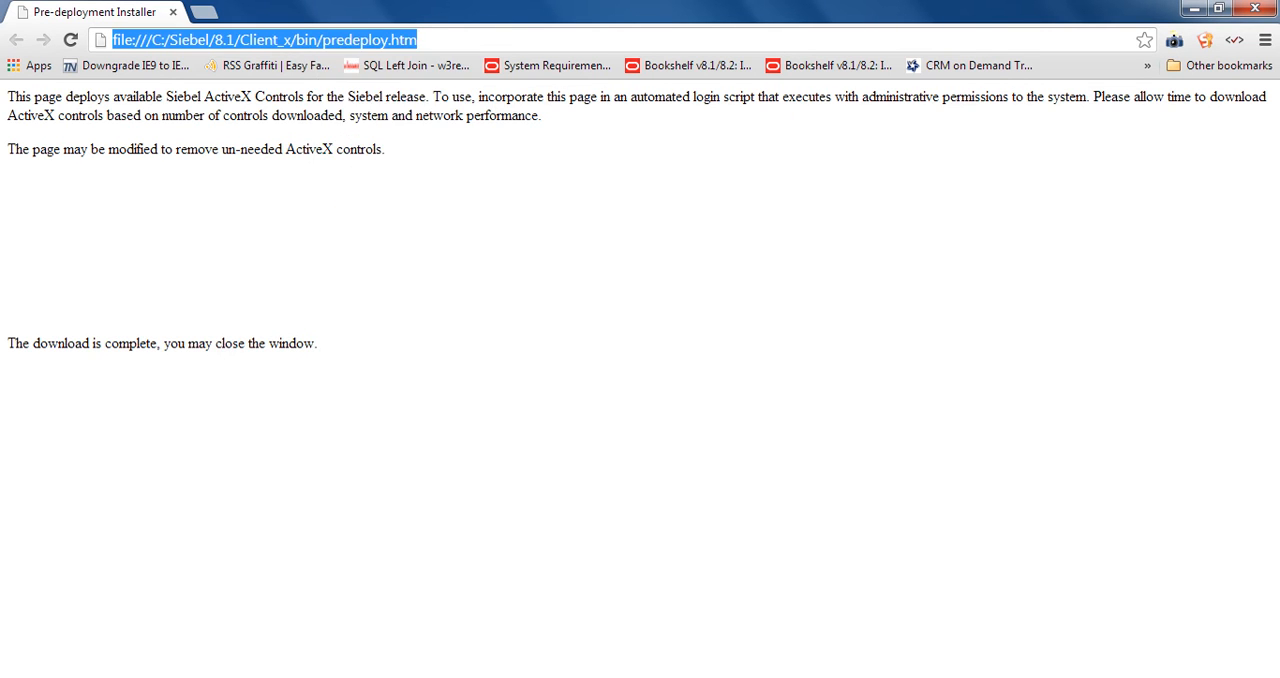
{"action": "key", "text": "super"}
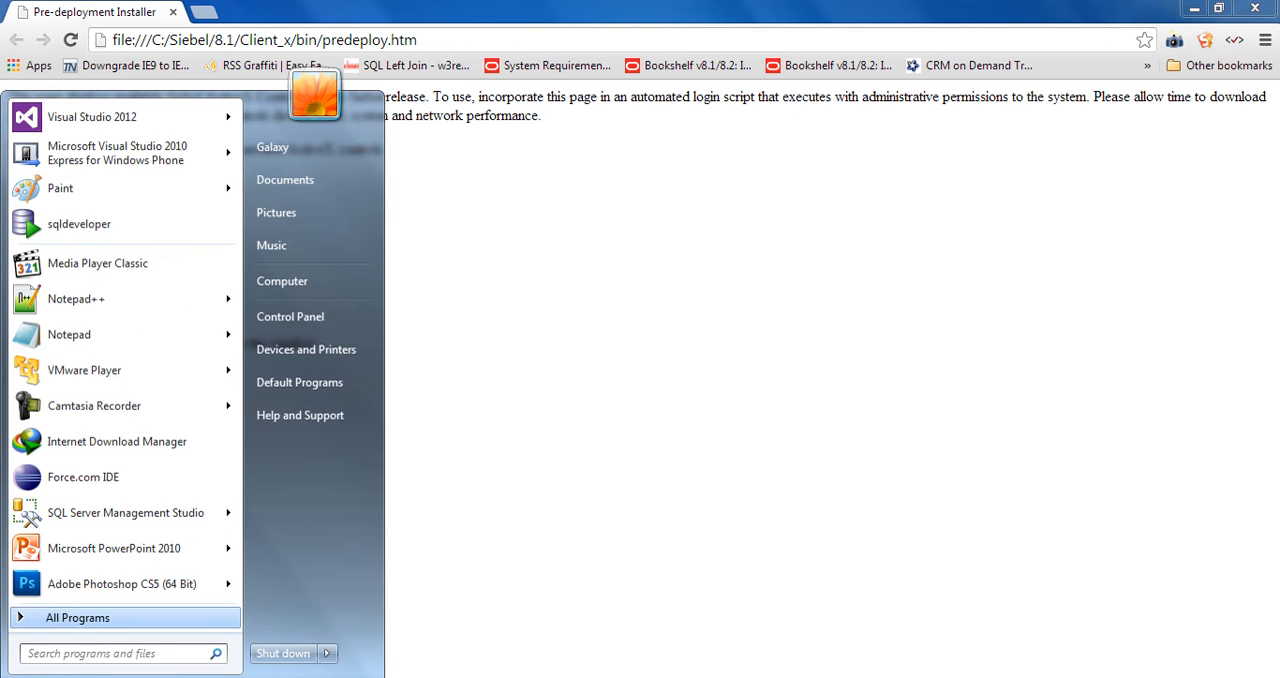
{"action": "left_click", "coordinate": [60, 617]}
{"action": "left_click", "coordinate": [50, 341]}
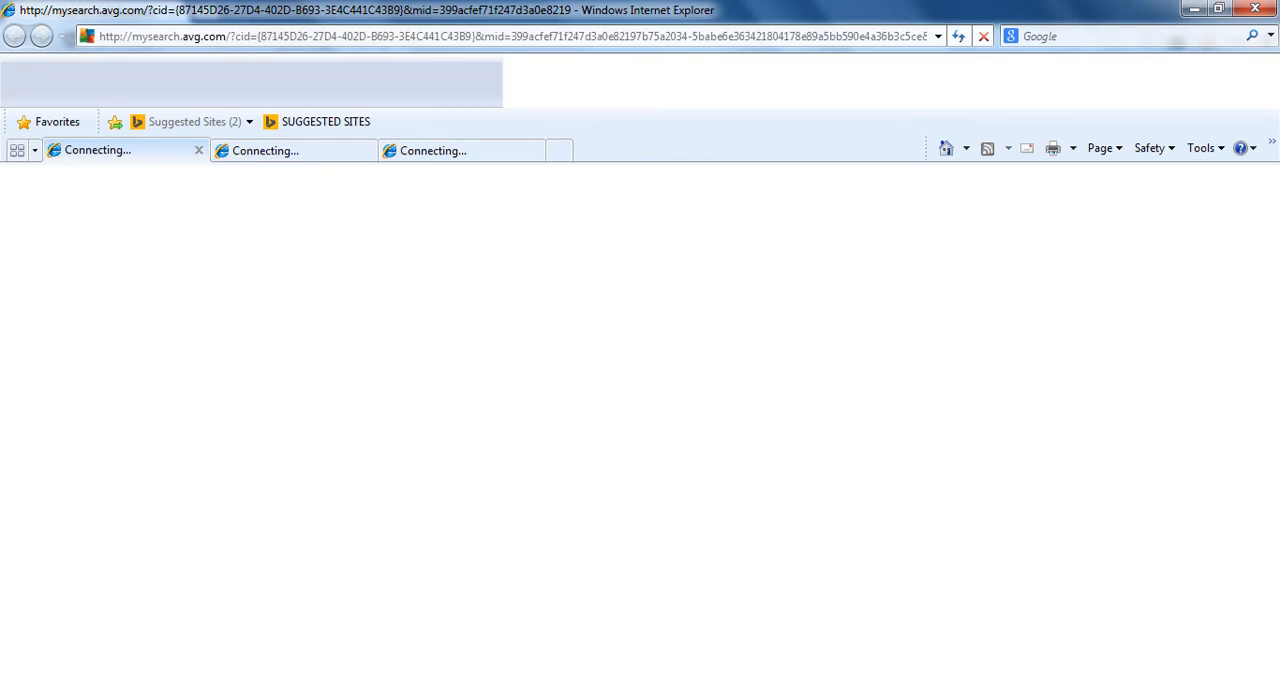
{"action": "right_click", "coordinate": [197, 36]}
{"action": "left_click", "coordinate": [197, 36]}
{"action": "right_click", "coordinate": [172, 36]}
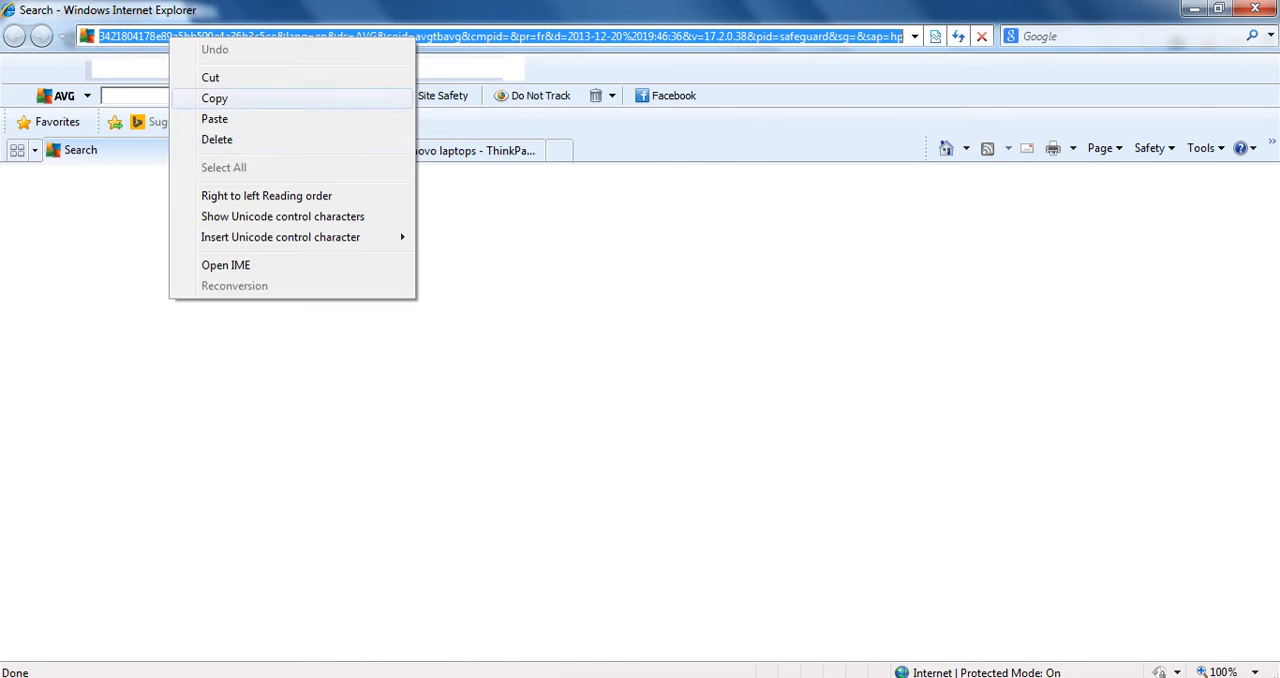
{"action": "left_click", "coordinate": [205, 117]}
{"action": "key", "text": "Return"}
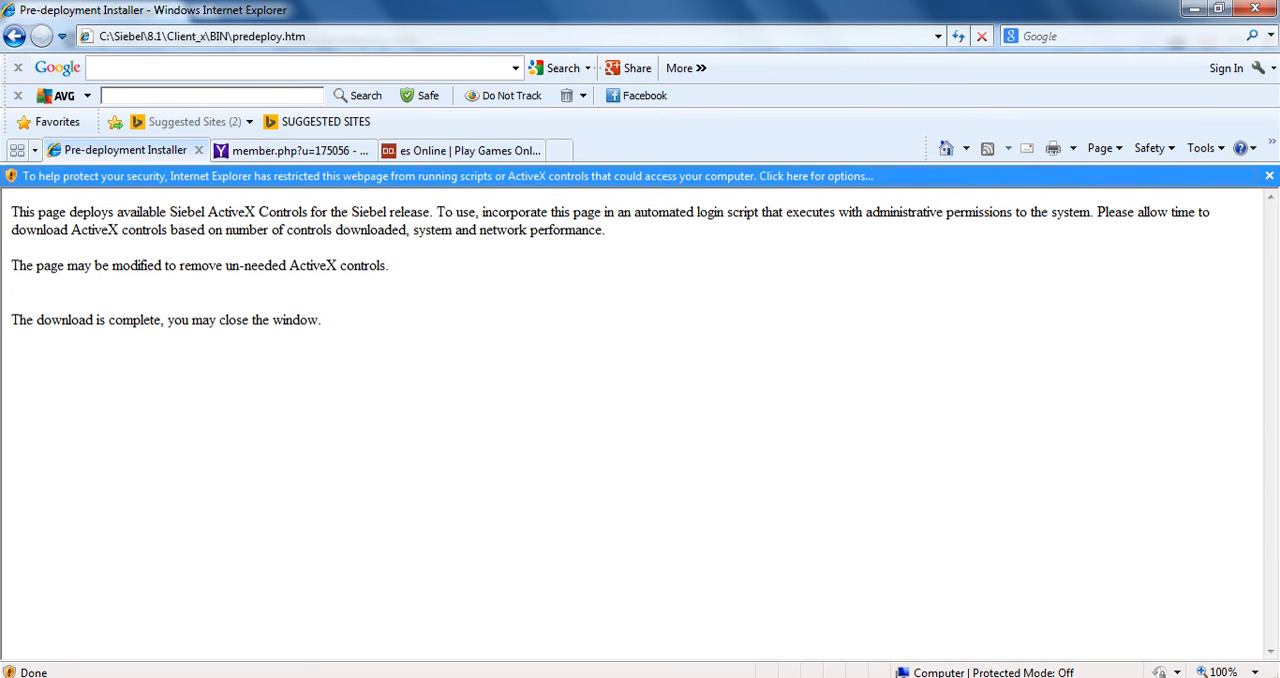
Allow the blocked ActiveX content on the pre-deployment page and confirm the security prompt
{"action": "left_click", "coordinate": [563, 176]}
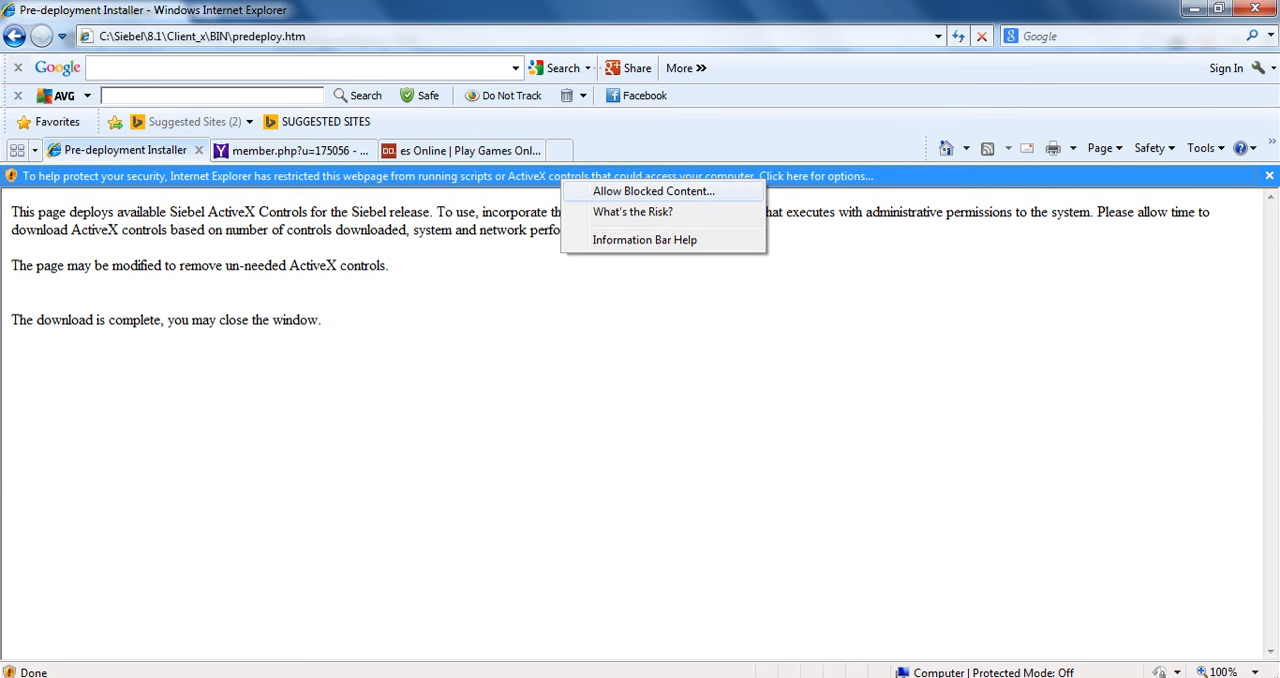
{"action": "left_click", "coordinate": [654, 191]}
{"action": "left_click", "coordinate": [717, 435]}
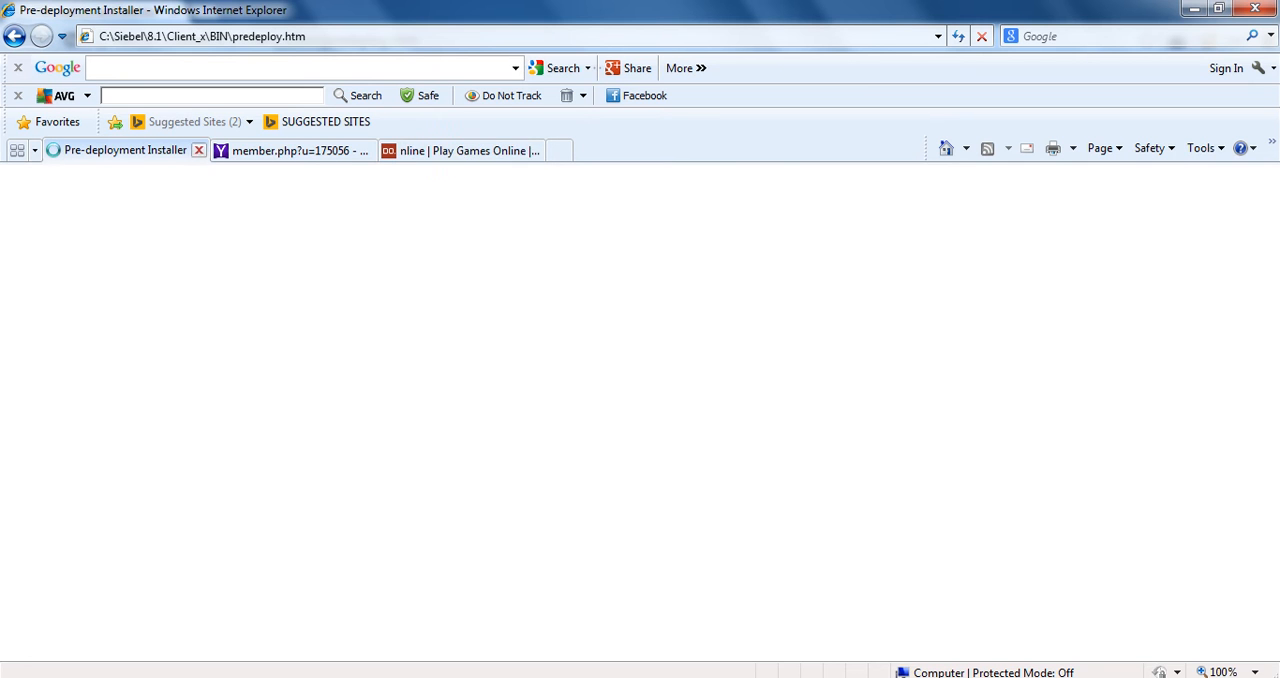
Close the Yahoo search and Lenovo pages and review the ActiveX note on the pre-deployment page
{"action": "left_click", "coordinate": [300, 150]}
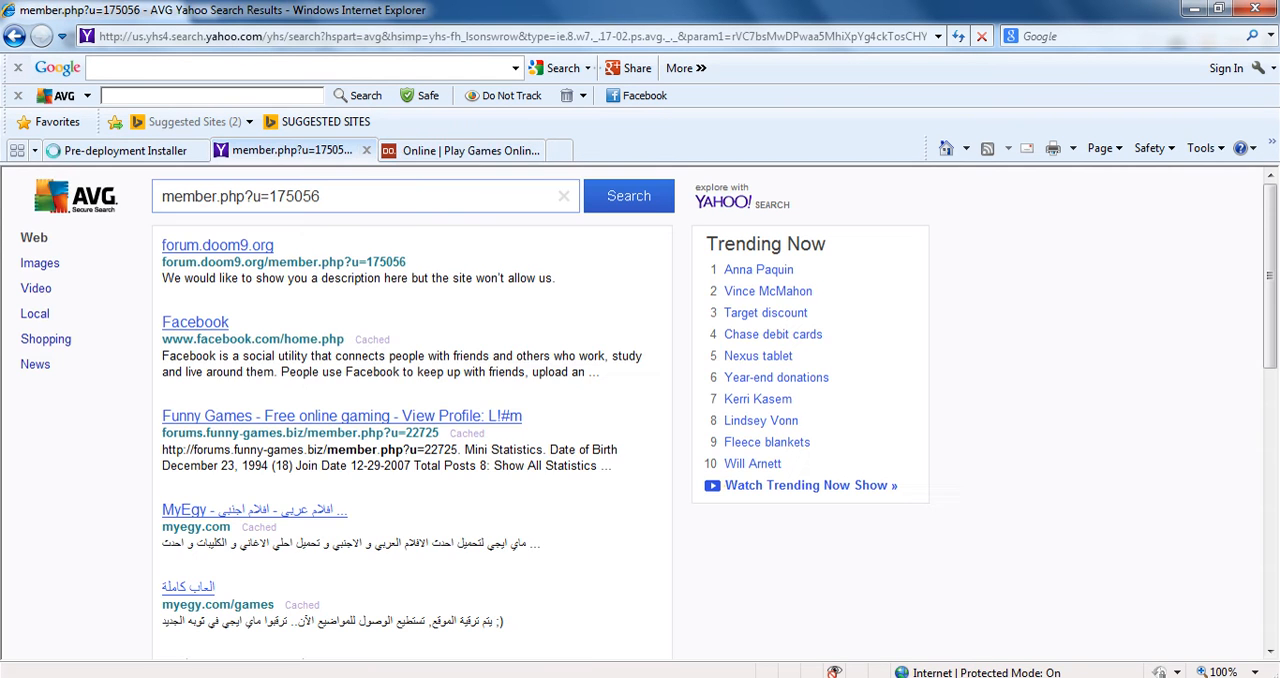
{"action": "left_click", "coordinate": [455, 150]}
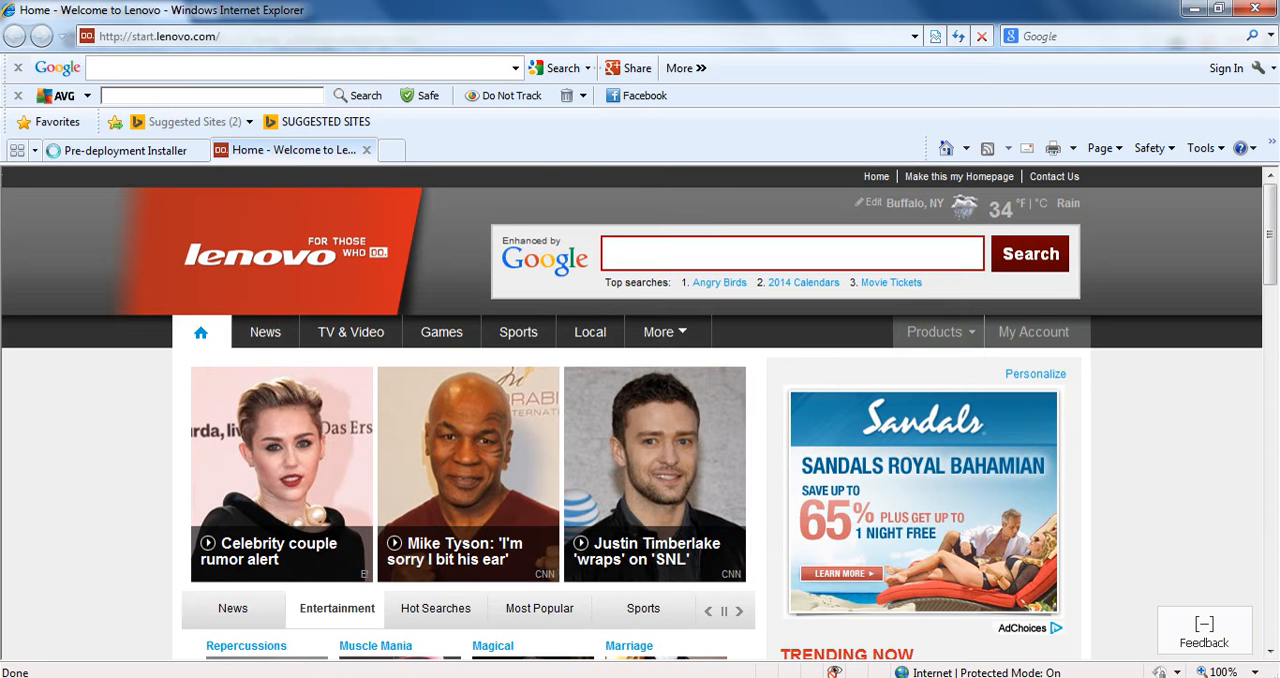
{"action": "left_click", "coordinate": [367, 150]}
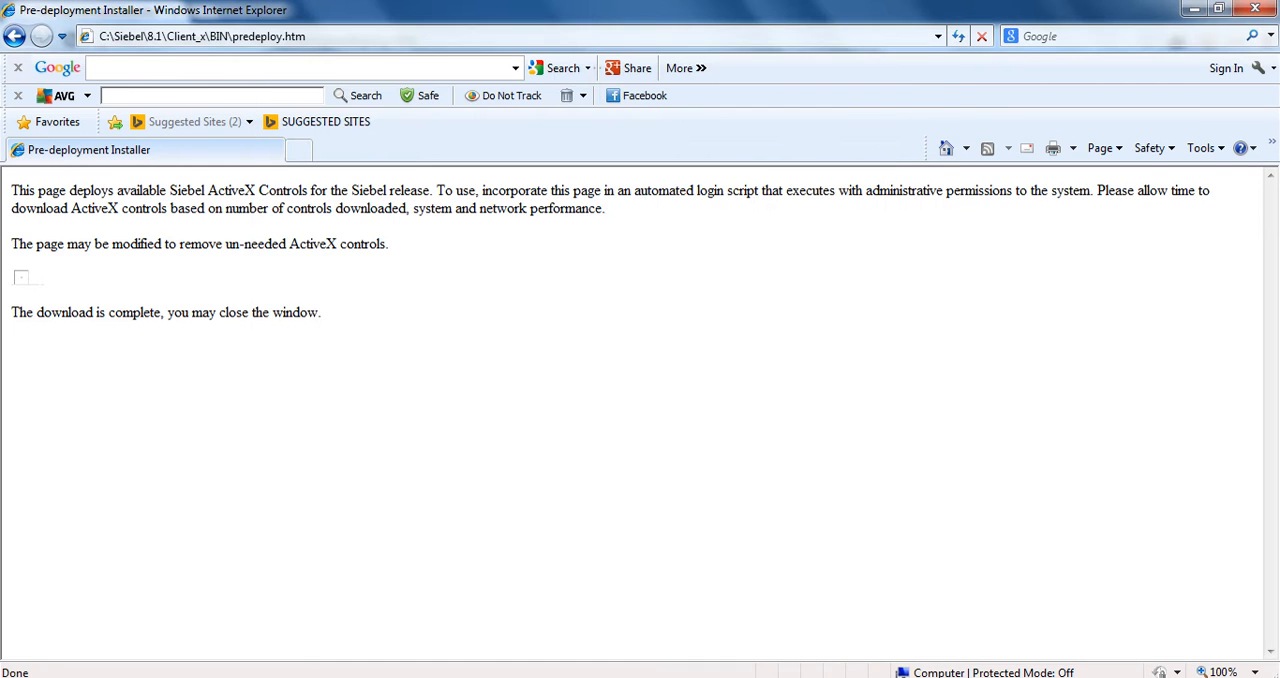
{"action": "left_click_drag", "start_coordinate": [36, 243], "coordinate": [289, 243]}
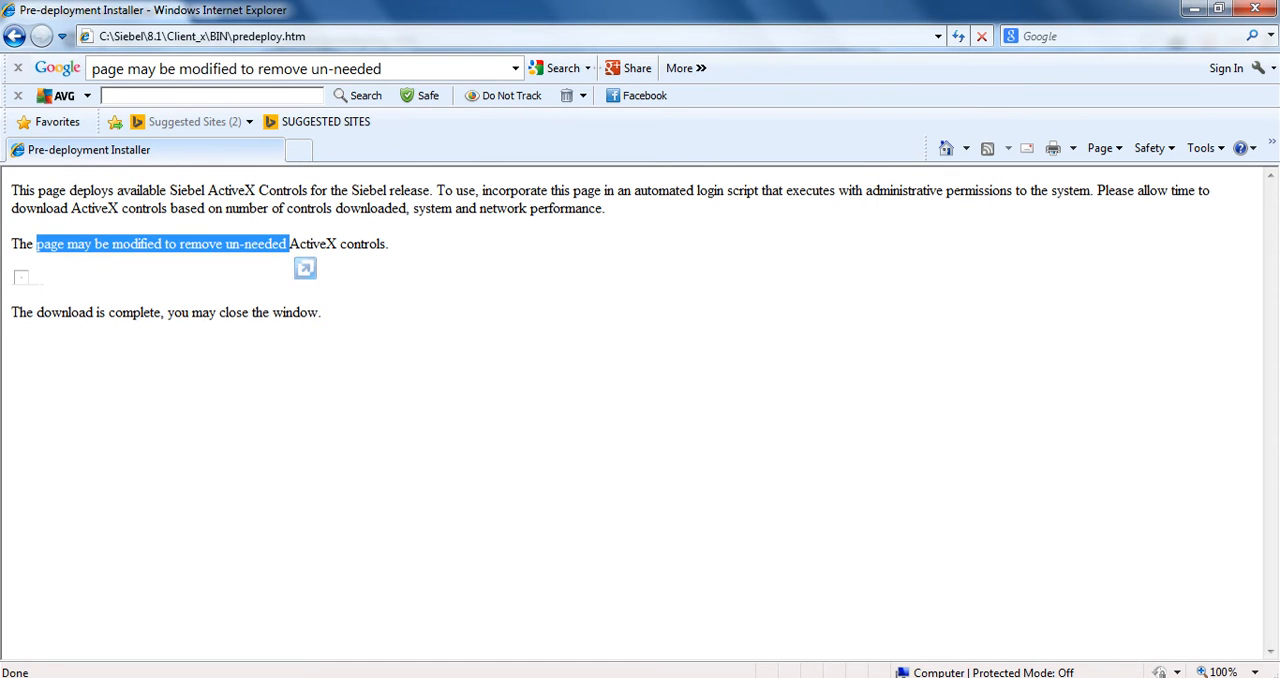
Refresh the pre-deployment page and review its notes on removing unneeded ActiveX controls and on the download status
{"action": "left_click", "coordinate": [305, 268]}
{"action": "left_click", "coordinate": [323, 312]}
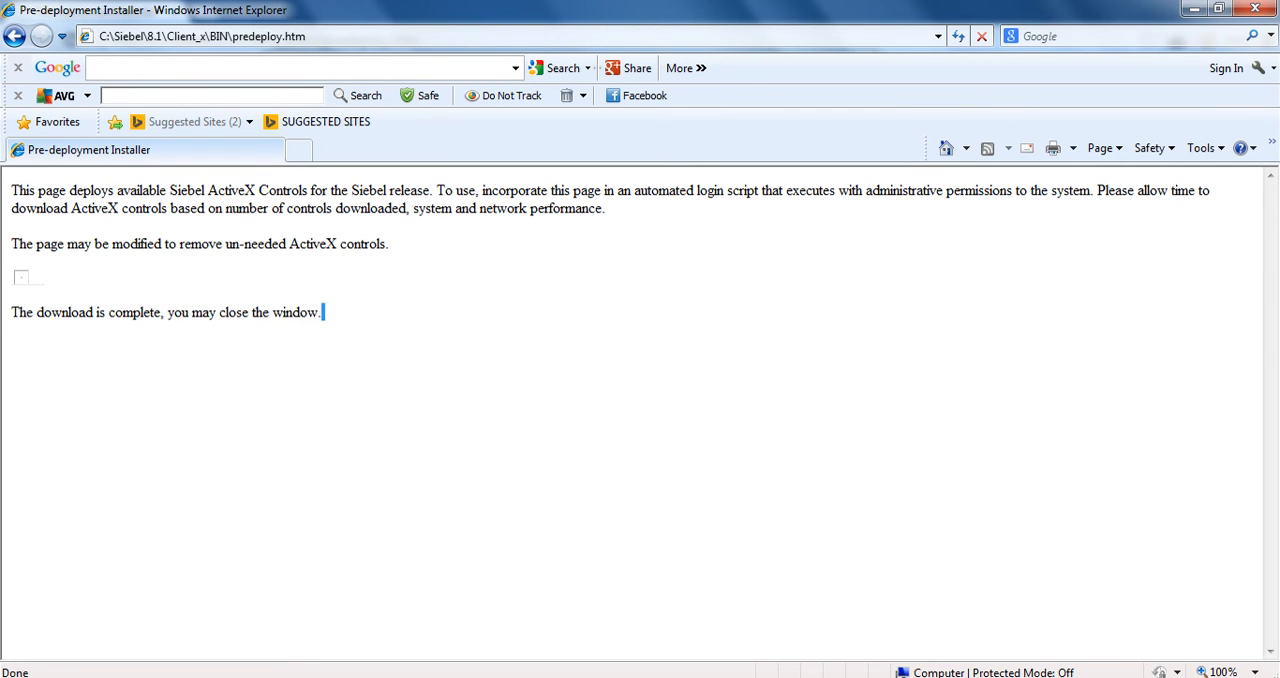
{"action": "right_click", "coordinate": [323, 312]}
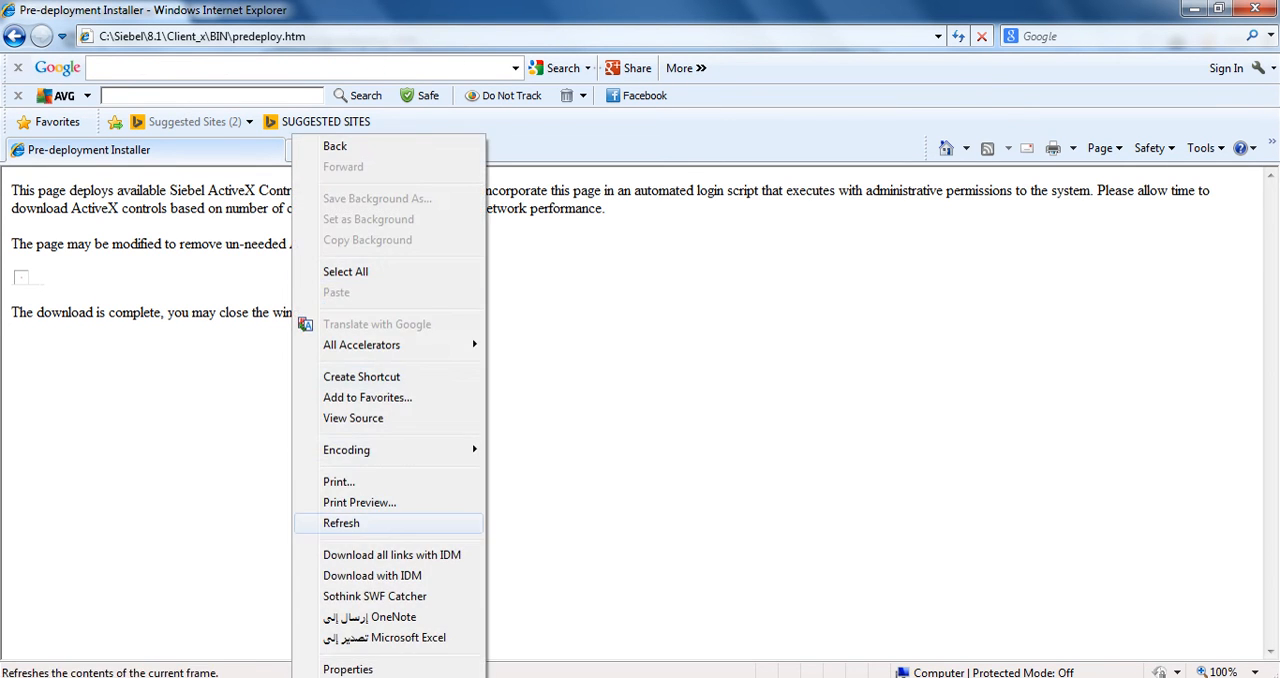
{"action": "left_click", "coordinate": [341, 523]}
{"action": "left_click_drag", "start_coordinate": [34, 244], "coordinate": [300, 278]}
{"action": "left_click", "coordinate": [323, 312]}
{"action": "left_click_drag", "start_coordinate": [634, 190], "coordinate": [440, 322]}
{"action": "left_click", "coordinate": [440, 322]}
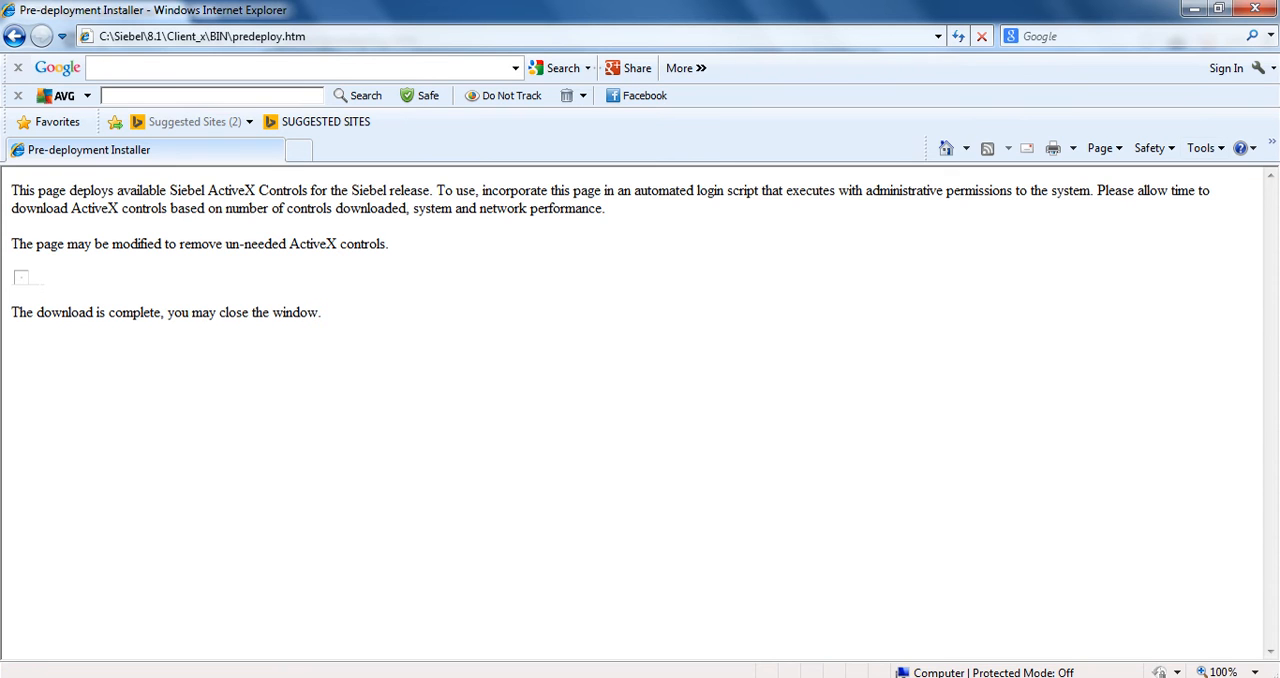
{"action": "left_click_drag", "start_coordinate": [164, 244], "coordinate": [318, 312]}
{"action": "left_click", "coordinate": [318, 312]}
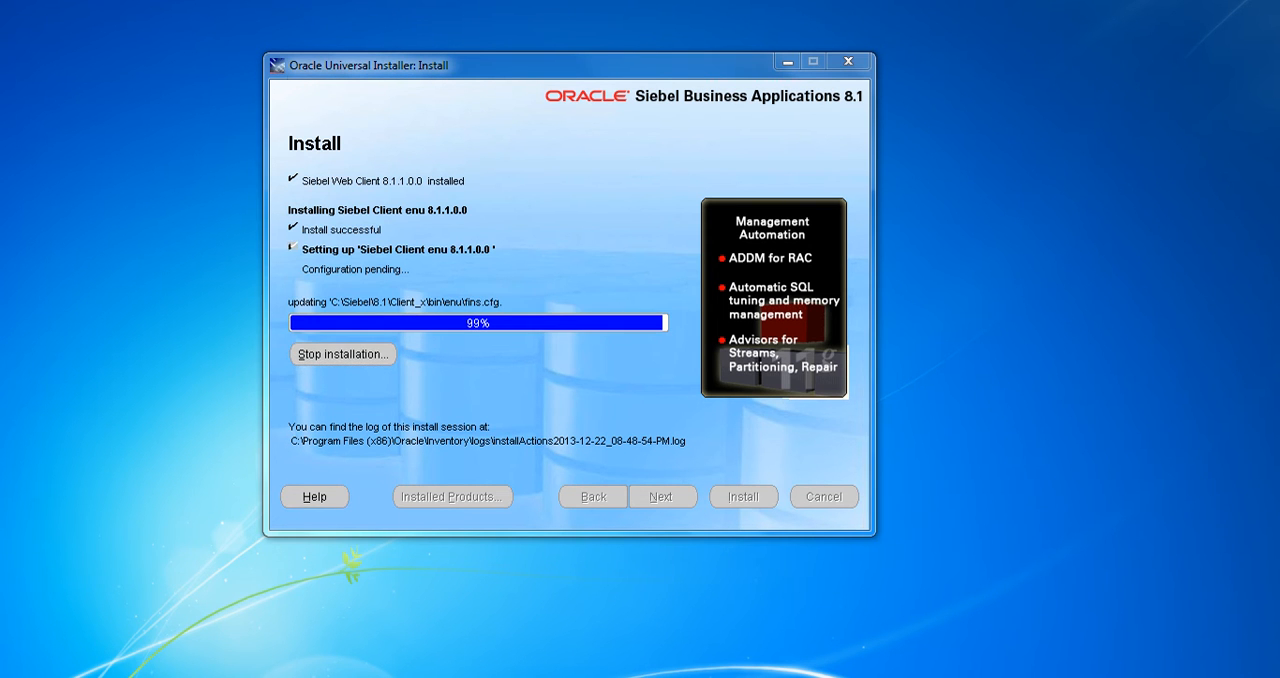
Open the Windows7_OS (C:) drive in Windows Explorer and maximize its window
{"action": "key", "text": "super"}
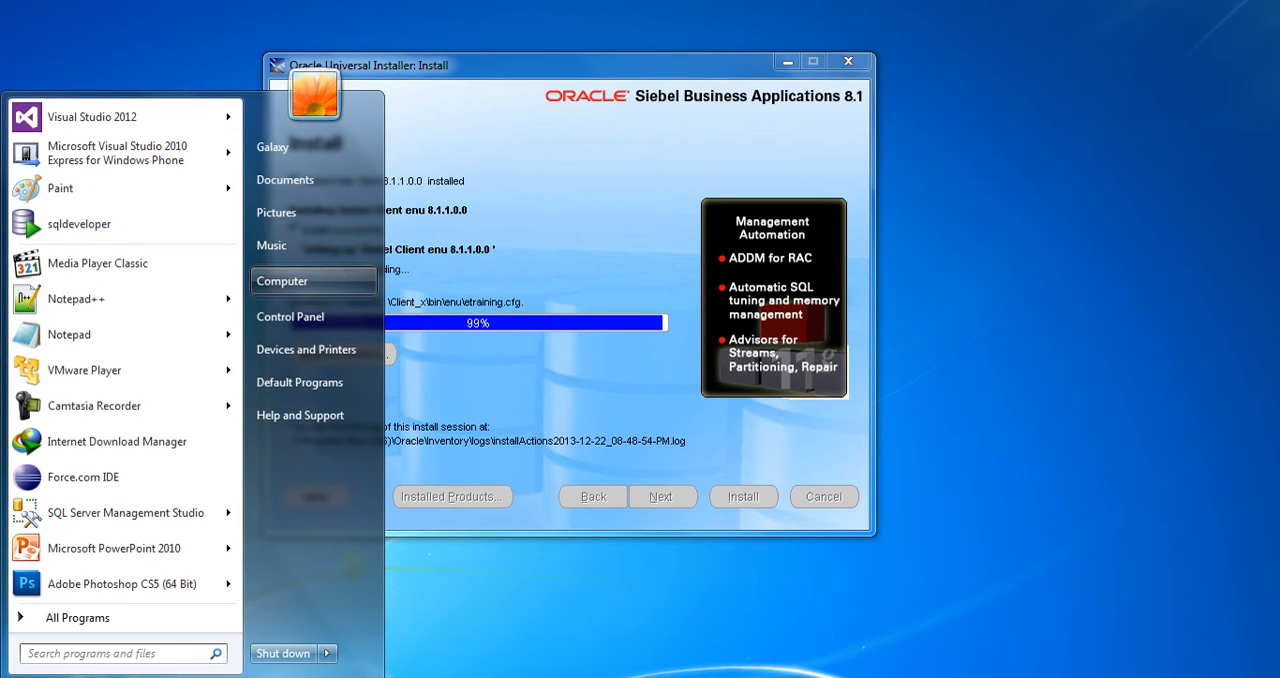
{"action": "left_click", "coordinate": [284, 282]}
{"action": "left_click", "coordinate": [510, 256]}
{"action": "double_click", "coordinate": [510, 256]}
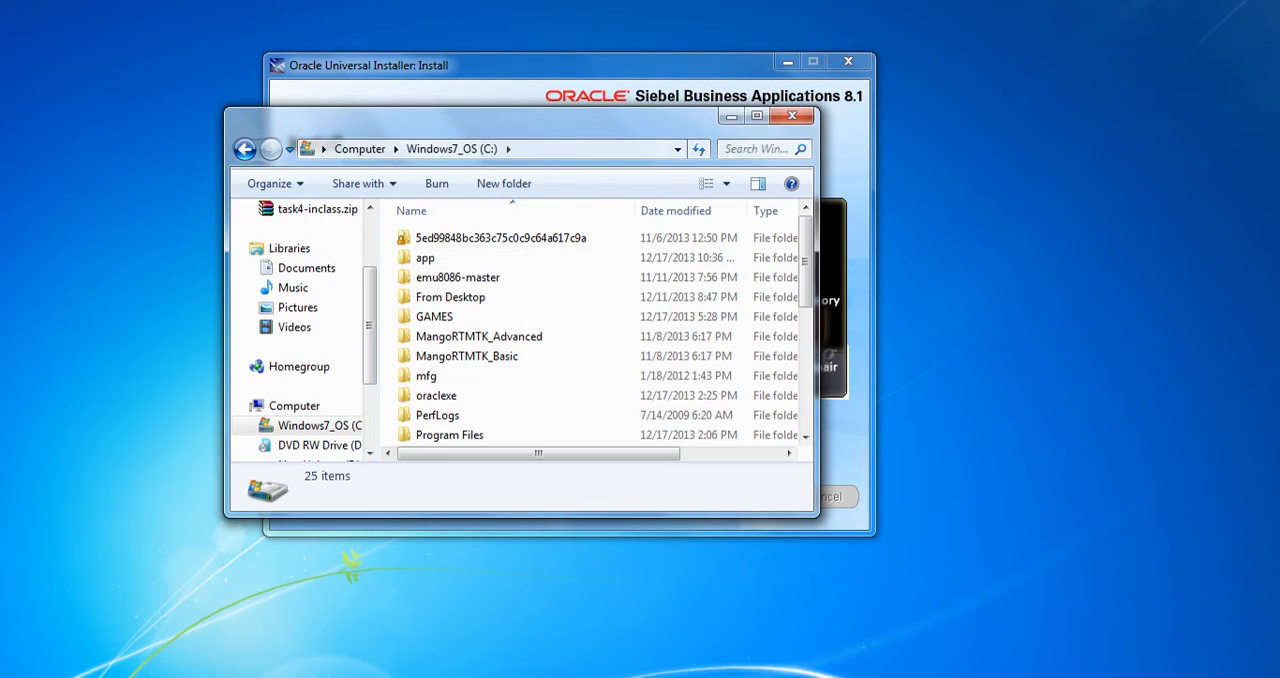
{"action": "double_click", "coordinate": [520, 121]}
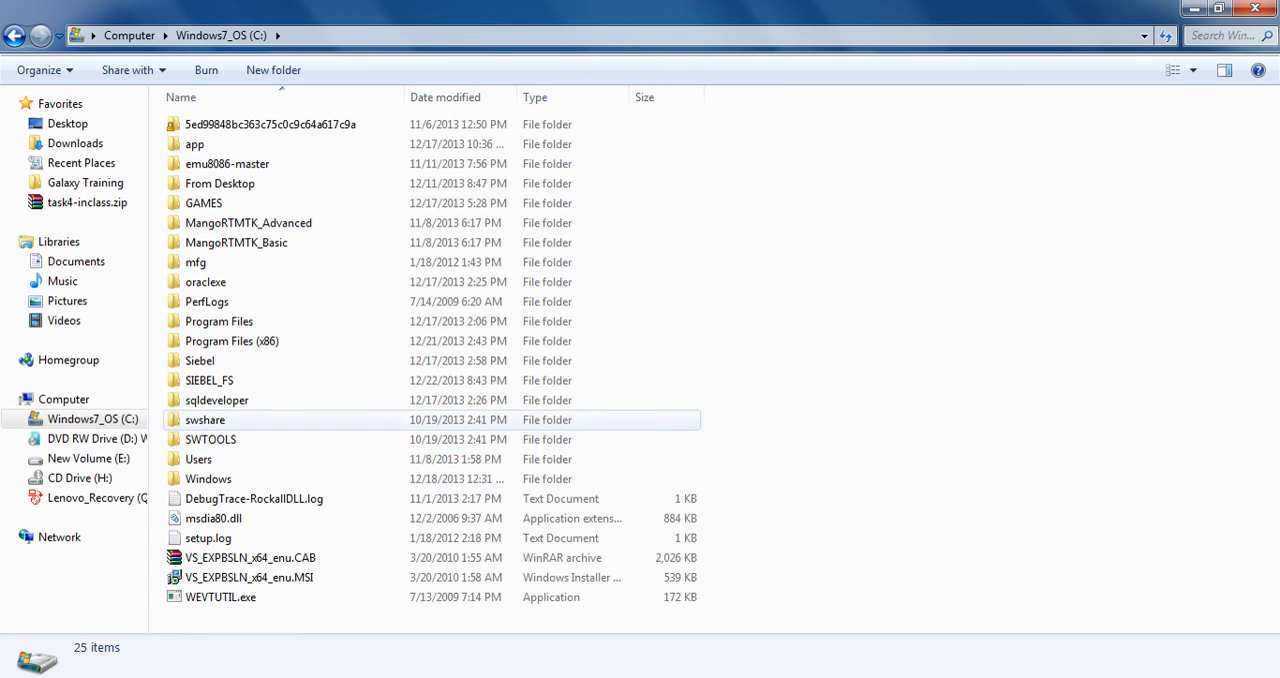
Open the installed client's Siebel\8.1\Client_x\BIN\ENU folder on the C: drive
{"action": "double_click", "coordinate": [200, 360]}
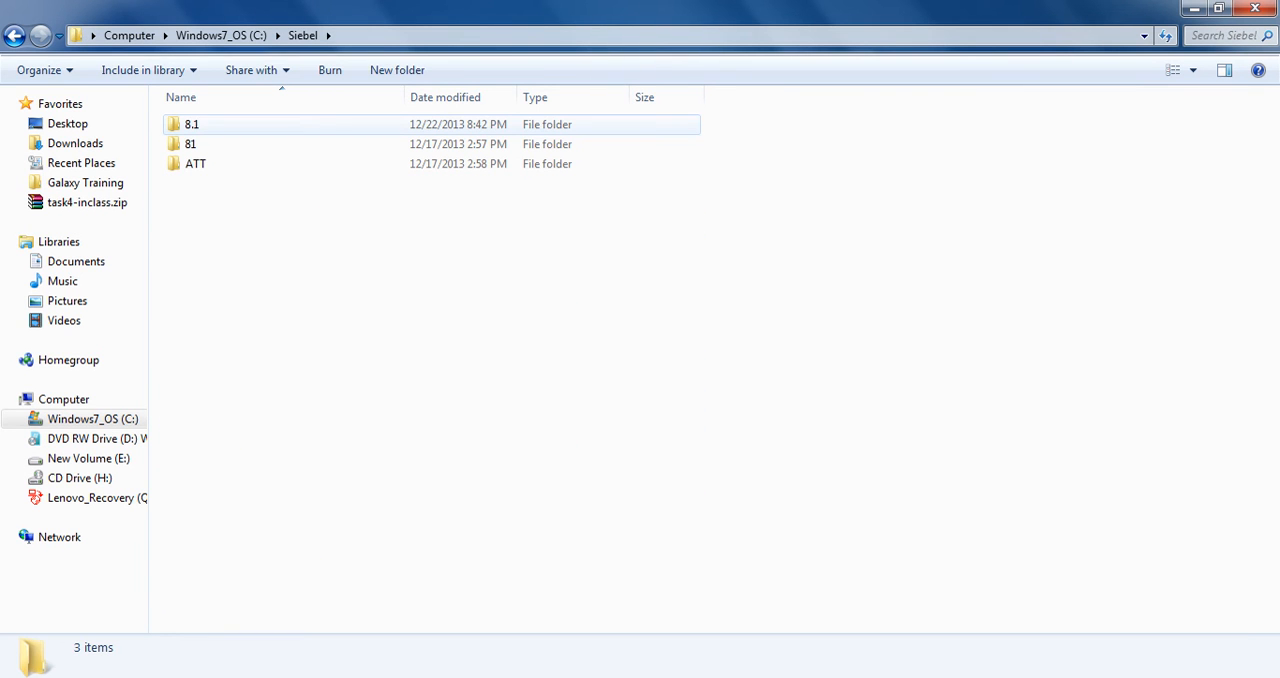
{"action": "left_click", "coordinate": [14, 36]}
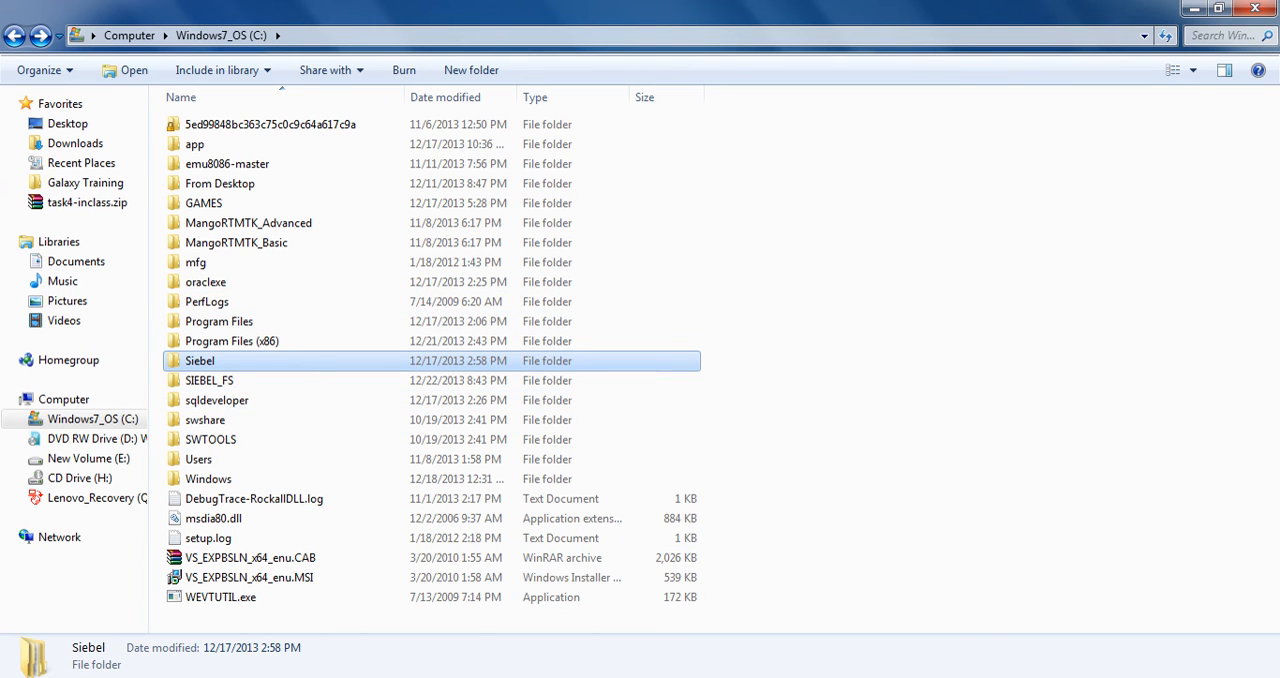
{"action": "double_click", "coordinate": [200, 361]}
{"action": "double_click", "coordinate": [195, 125]}
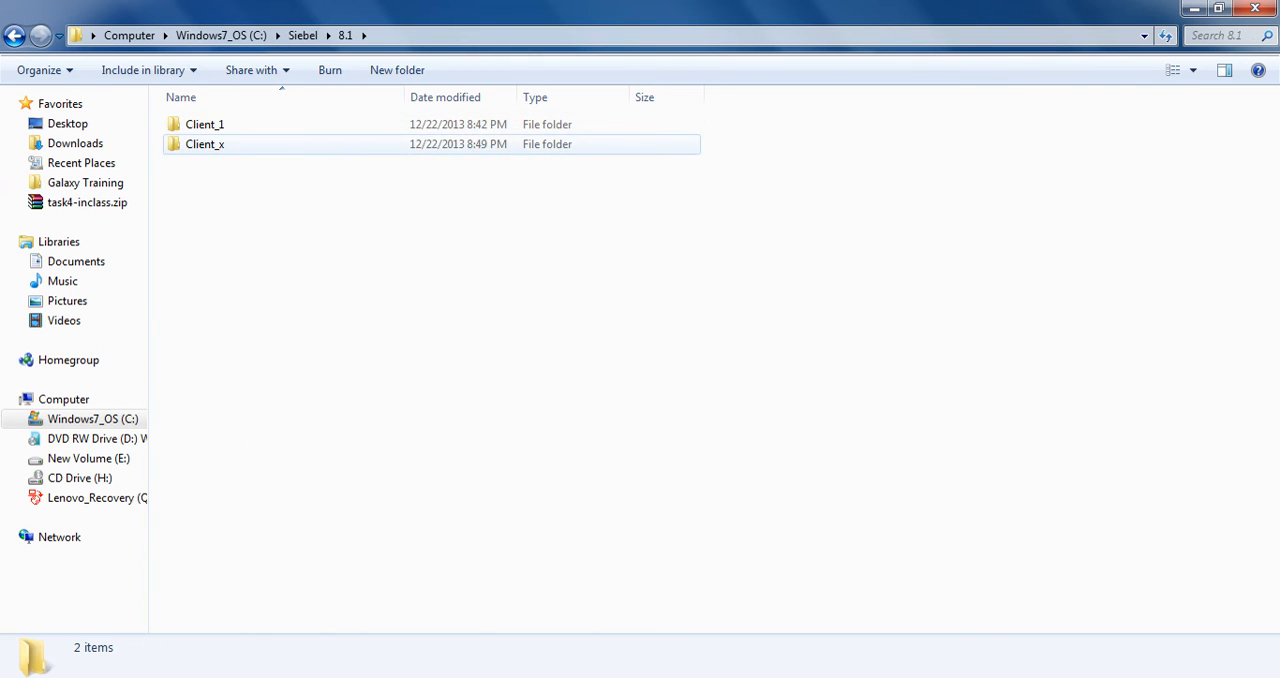
{"action": "left_click", "coordinate": [205, 144]}
{"action": "double_click", "coordinate": [205, 144]}
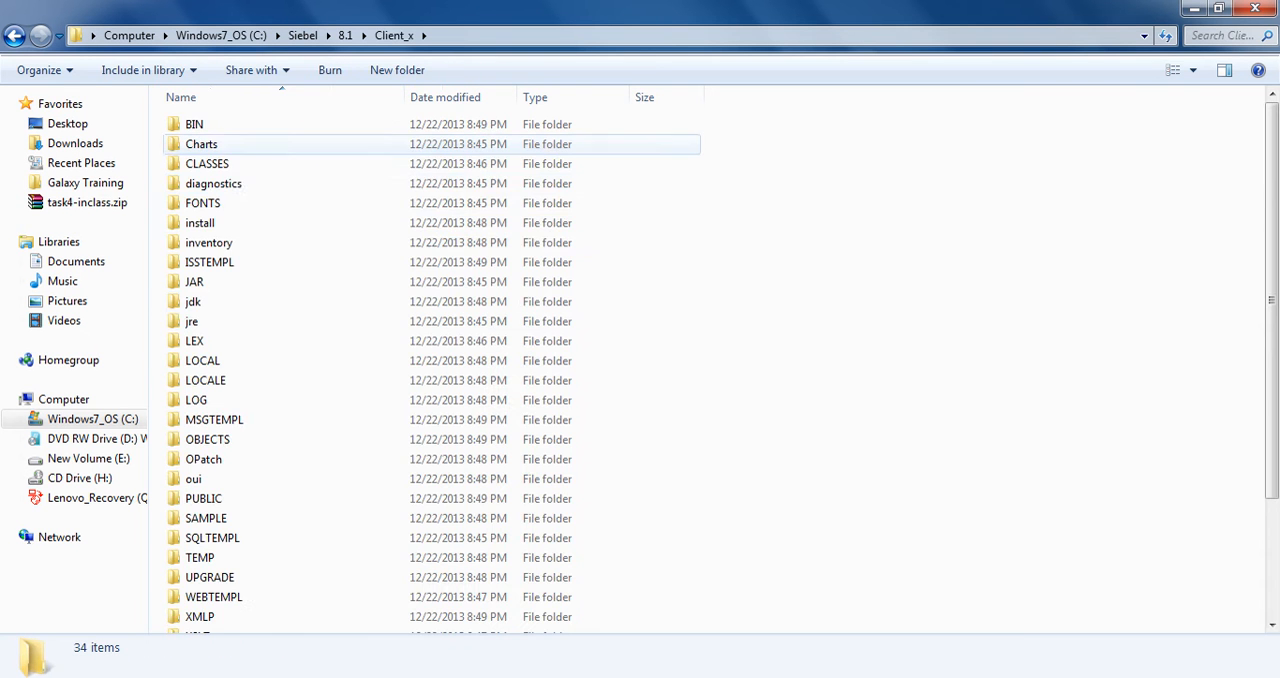
{"action": "scroll", "coordinate": [325, 430], "scroll_direction": "down", "scroll_amount": 3}
{"action": "scroll", "coordinate": [330, 440], "scroll_direction": "up", "scroll_amount": 3}
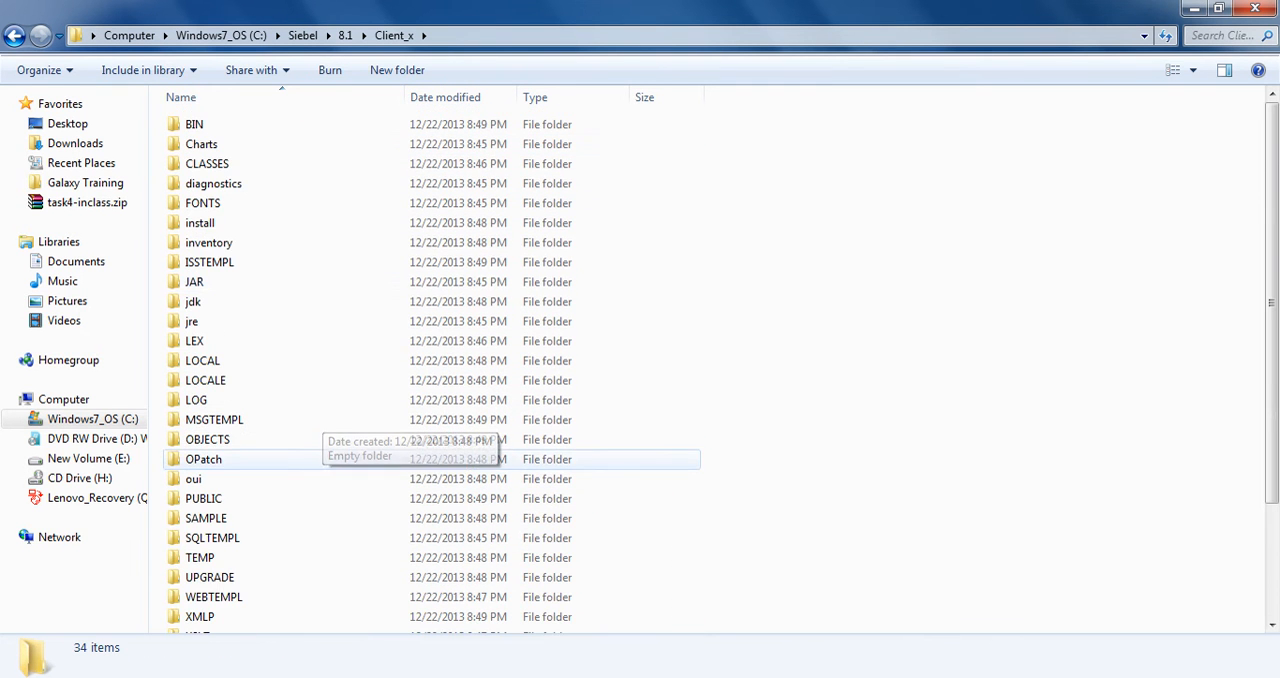
{"action": "double_click", "coordinate": [196, 124]}
{"action": "double_click", "coordinate": [200, 124]}
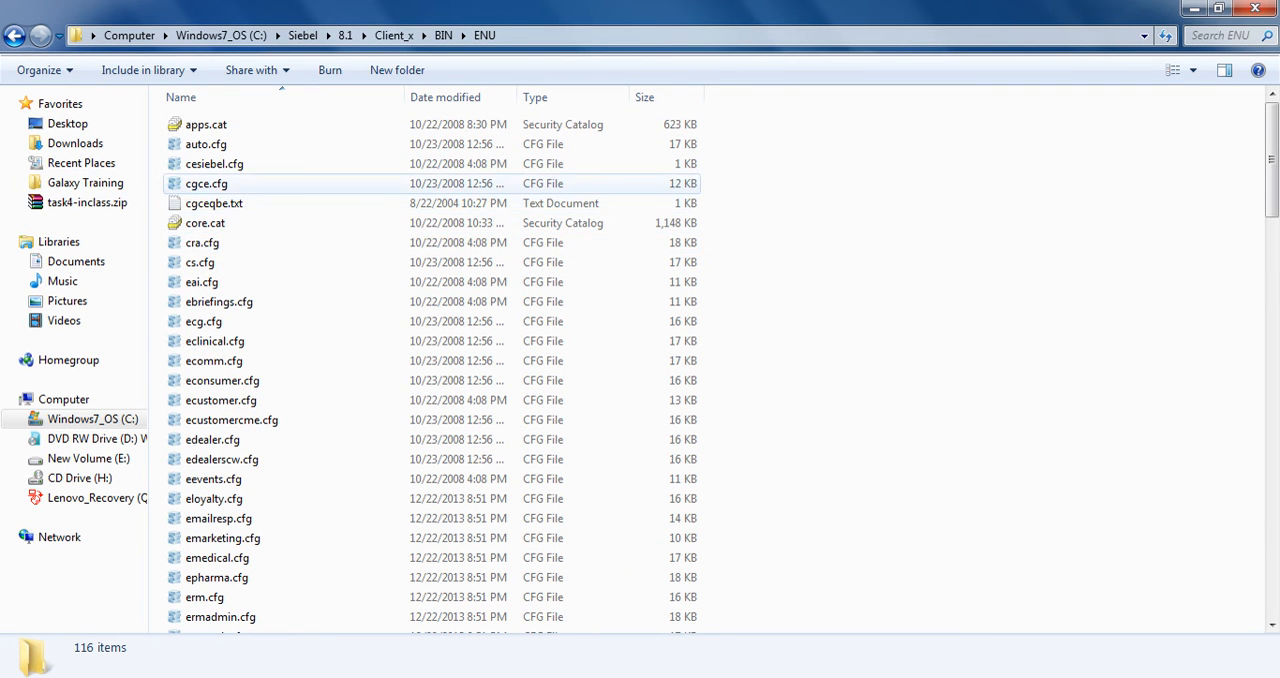
Examine the .cfg files in the ENU folder and their modification dates while the installer updates them
{"action": "scroll", "coordinate": [420, 430], "scroll_direction": "down", "scroll_amount": 20}
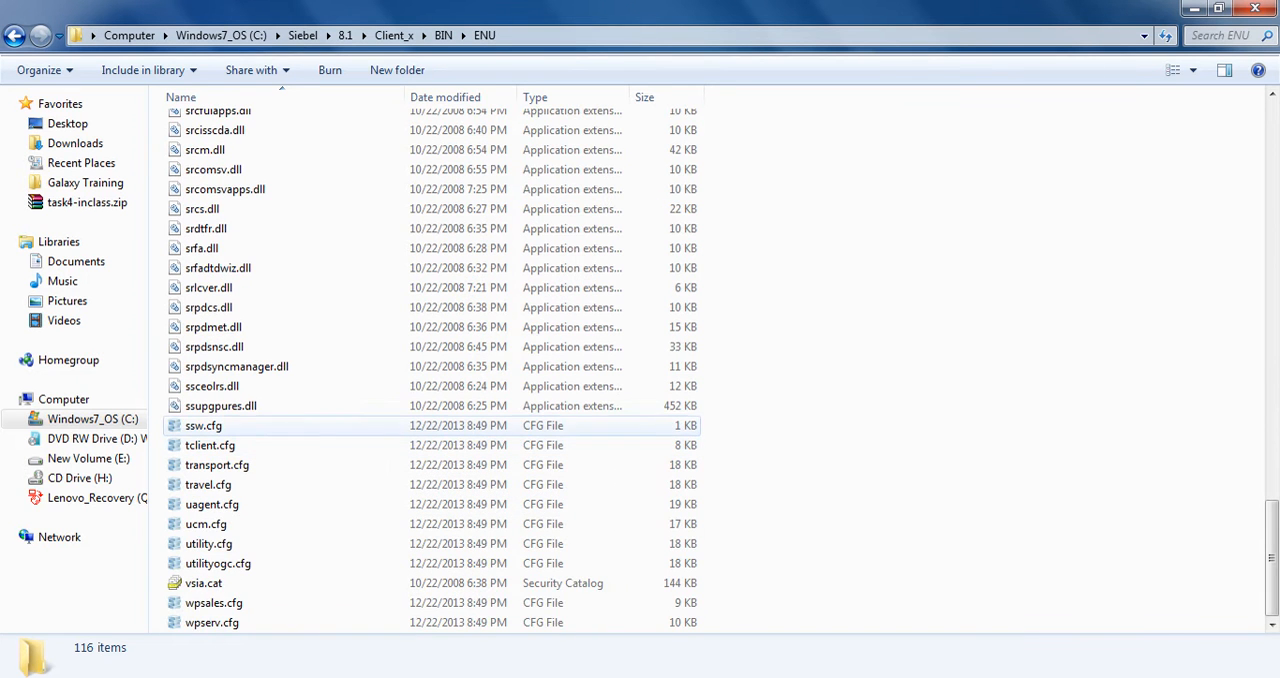
{"action": "scroll", "coordinate": [265, 455], "scroll_direction": "up", "scroll_amount": 7}
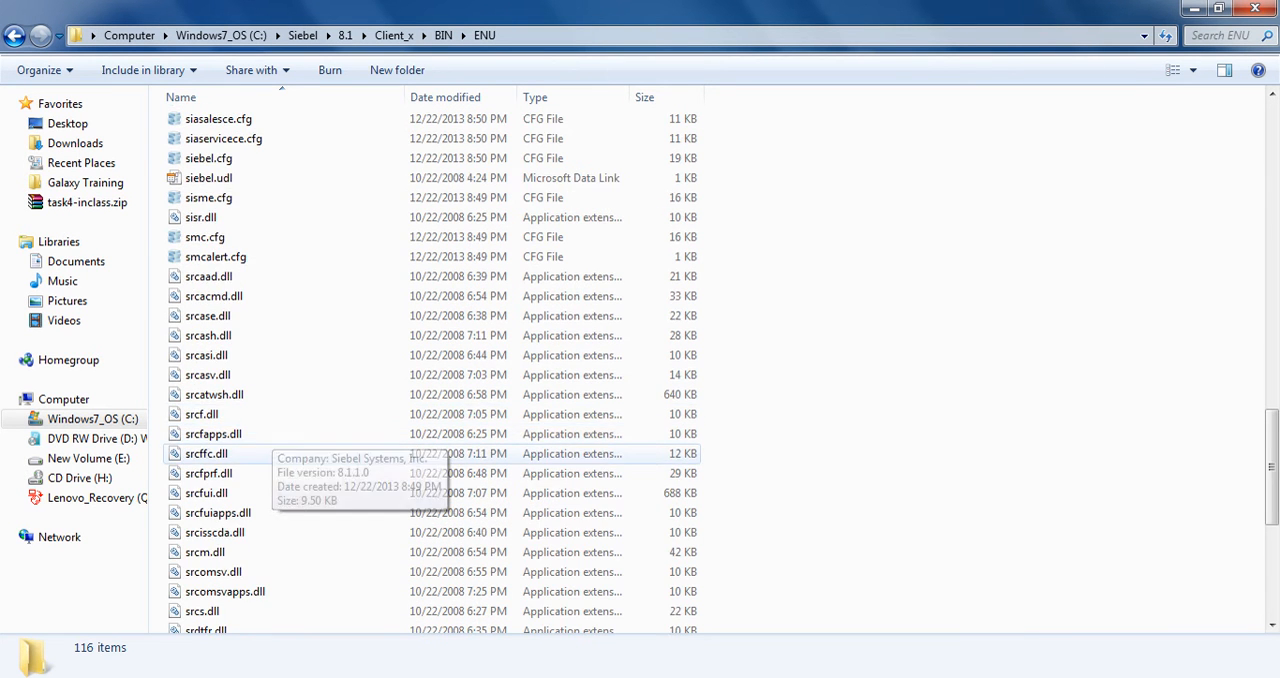
{"action": "scroll", "coordinate": [265, 455], "scroll_direction": "up", "scroll_amount": 20}
{"action": "scroll", "coordinate": [265, 335], "scroll_direction": "up", "scroll_amount": 4}
{"action": "left_click", "coordinate": [206, 183]}
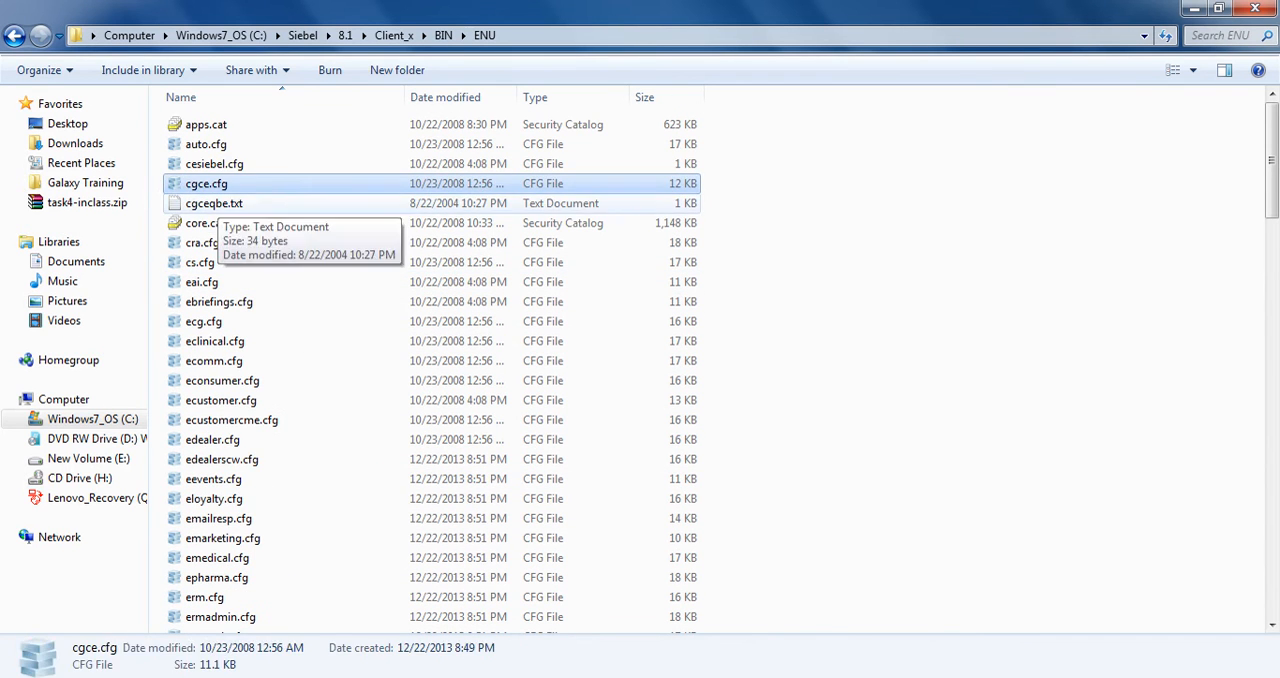
{"action": "left_click", "coordinate": [214, 203]}
{"action": "left_click", "coordinate": [206, 144]}
{"action": "left_click", "coordinate": [214, 163]}
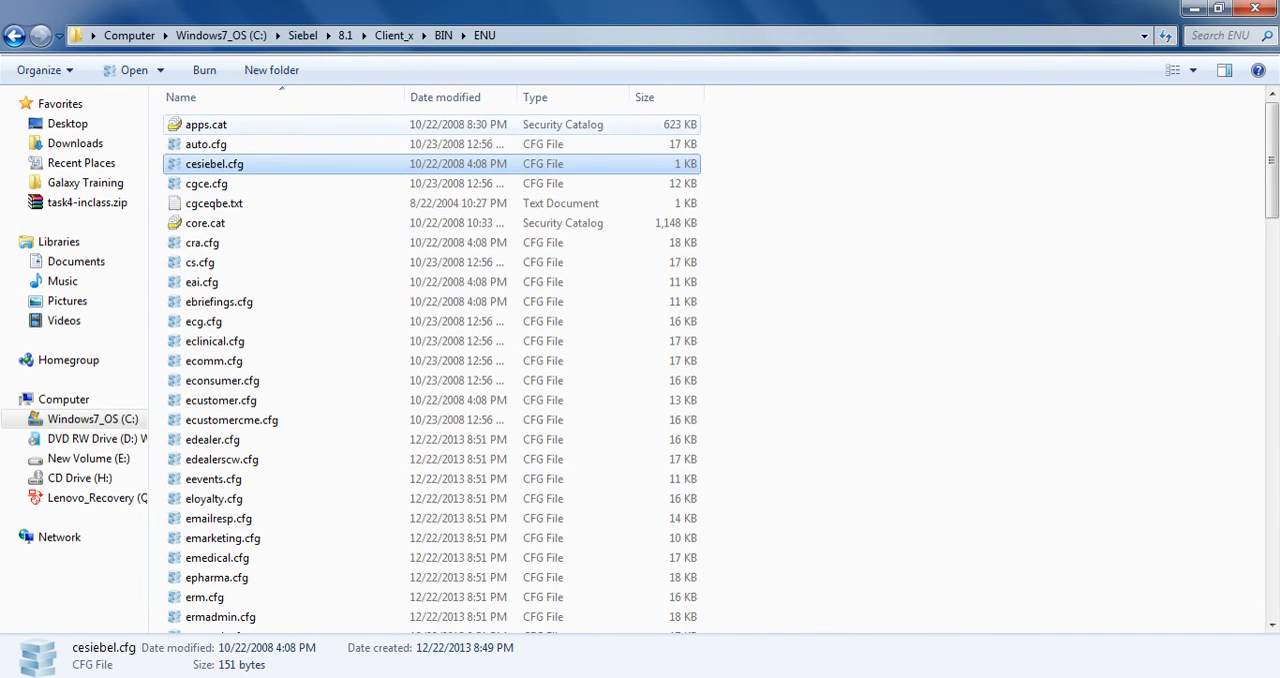
{"action": "left_click", "coordinate": [202, 242]}
{"action": "left_click", "coordinate": [203, 321]}
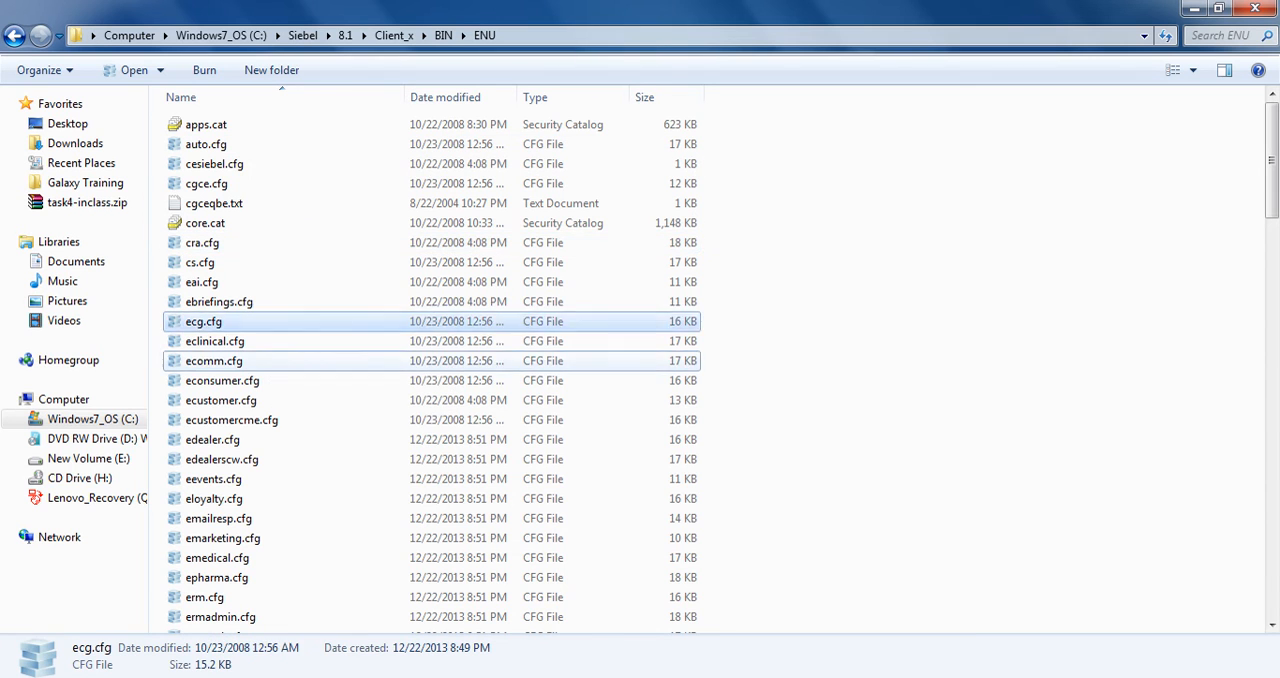
{"action": "left_click", "coordinate": [213, 360]}
{"action": "left_click", "coordinate": [231, 420]}
Look through the ENU folder's files whose names begin with S, including the Siebel configuration files
{"action": "key", "text": "s"}
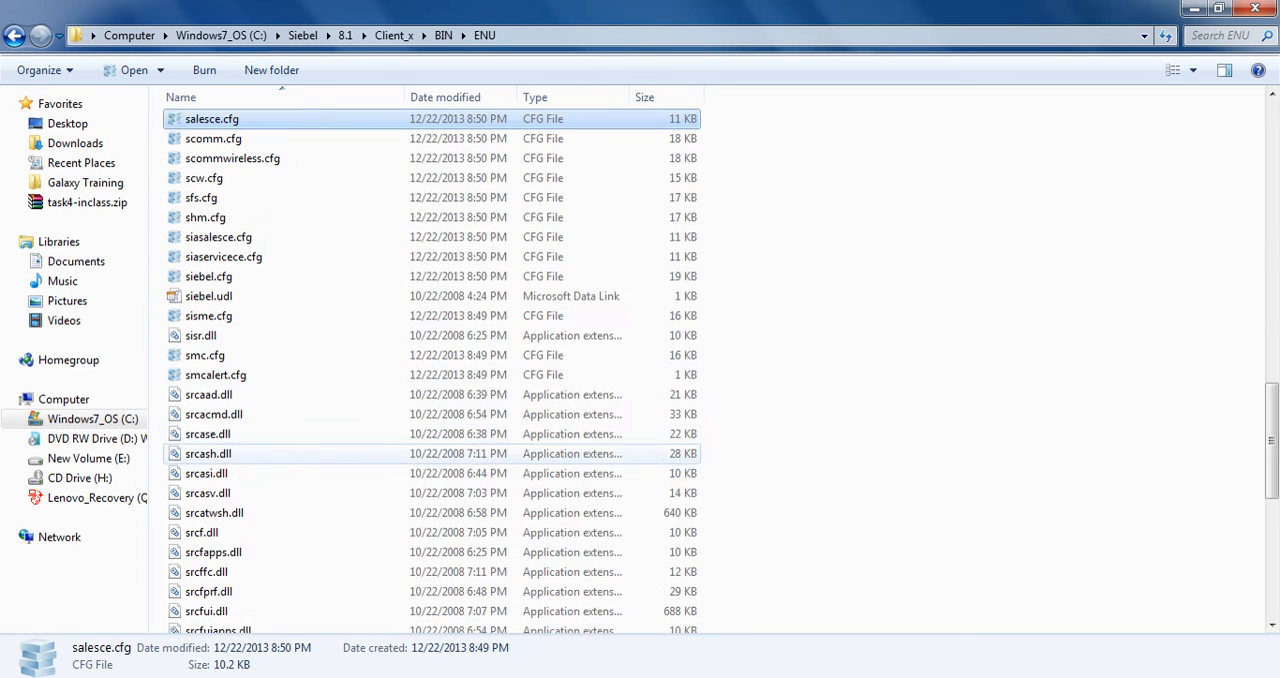
{"action": "key", "text": "s"}
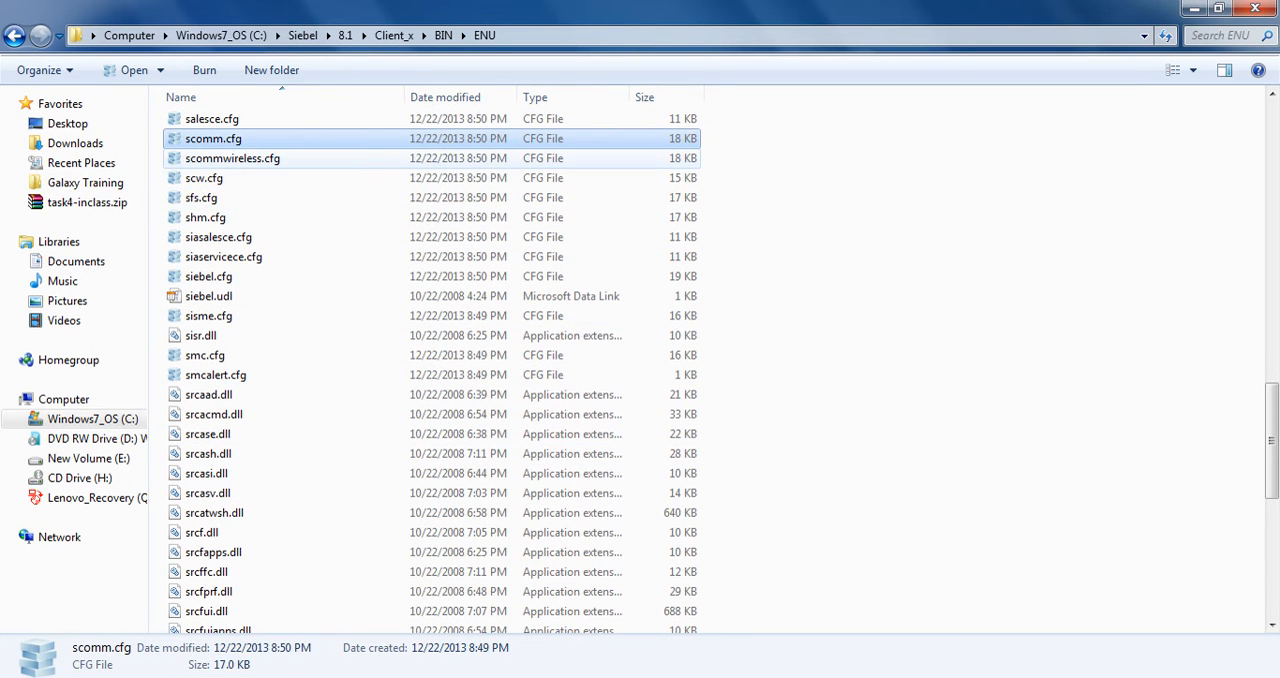
{"action": "key", "text": "s"}
{"action": "key", "text": "s"}
{"action": "key", "text": "s"}
{"action": "key", "text": "s"}
{"action": "key", "text": "s"}
{"action": "key", "text": "s"}
{"action": "key", "text": "s"}
{"action": "key", "text": "s"}
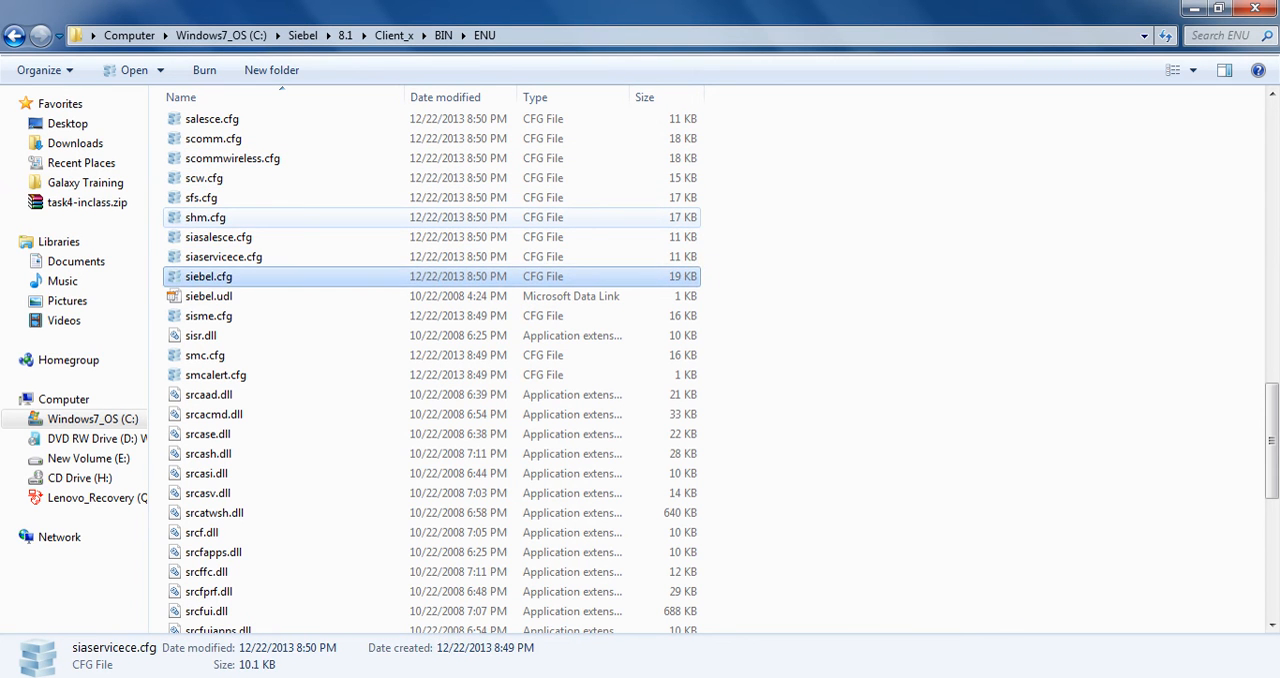
{"action": "key", "text": "s"}
{"action": "key", "text": "s"}
{"action": "key", "text": "s"}
{"action": "key", "text": "s"}
{"action": "key", "text": "s"}
{"action": "key", "text": "s"}
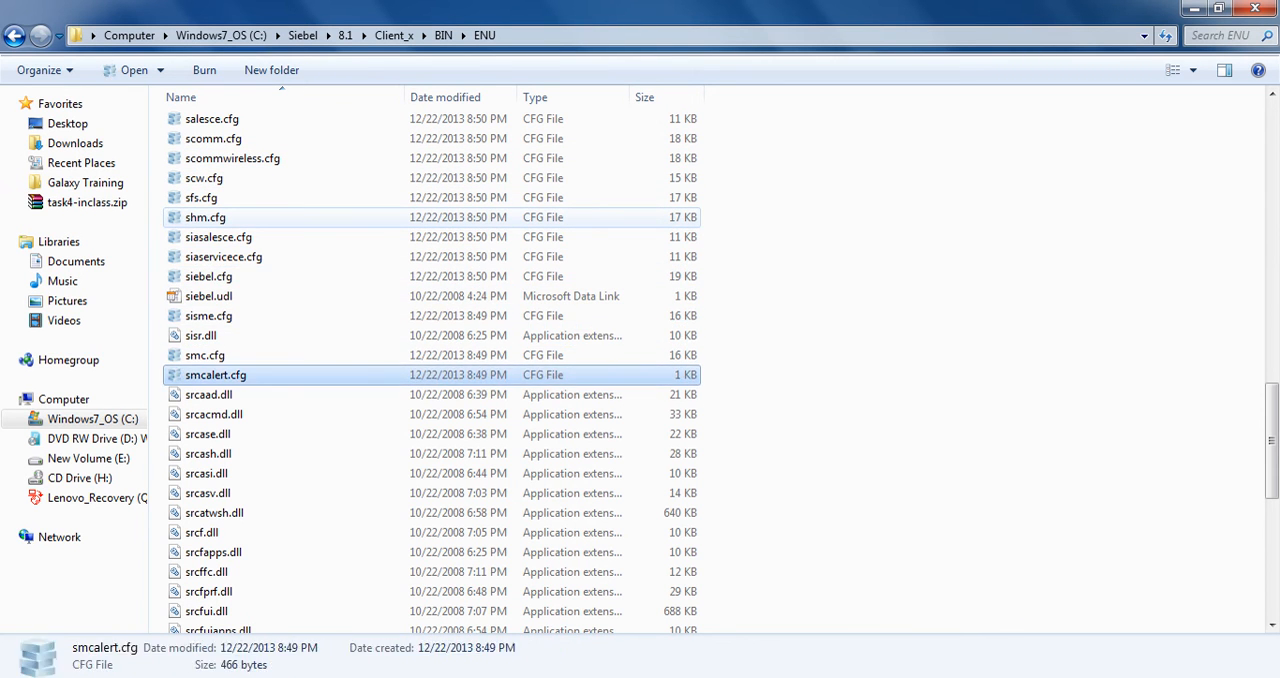
{"action": "key", "text": "s"}
{"action": "key", "text": "s"}
{"action": "key", "text": "s"}
{"action": "key", "text": "s"}
{"action": "key", "text": "s"}
{"action": "key", "text": "s"}
{"action": "key", "text": "s"}
{"action": "key", "text": "s"}
{"action": "key", "text": "s"}
{"action": "key", "text": "s"}
{"action": "key", "text": "s"}
{"action": "key", "text": "s"}
{"action": "key", "text": "s"}
{"action": "key", "text": "s"}
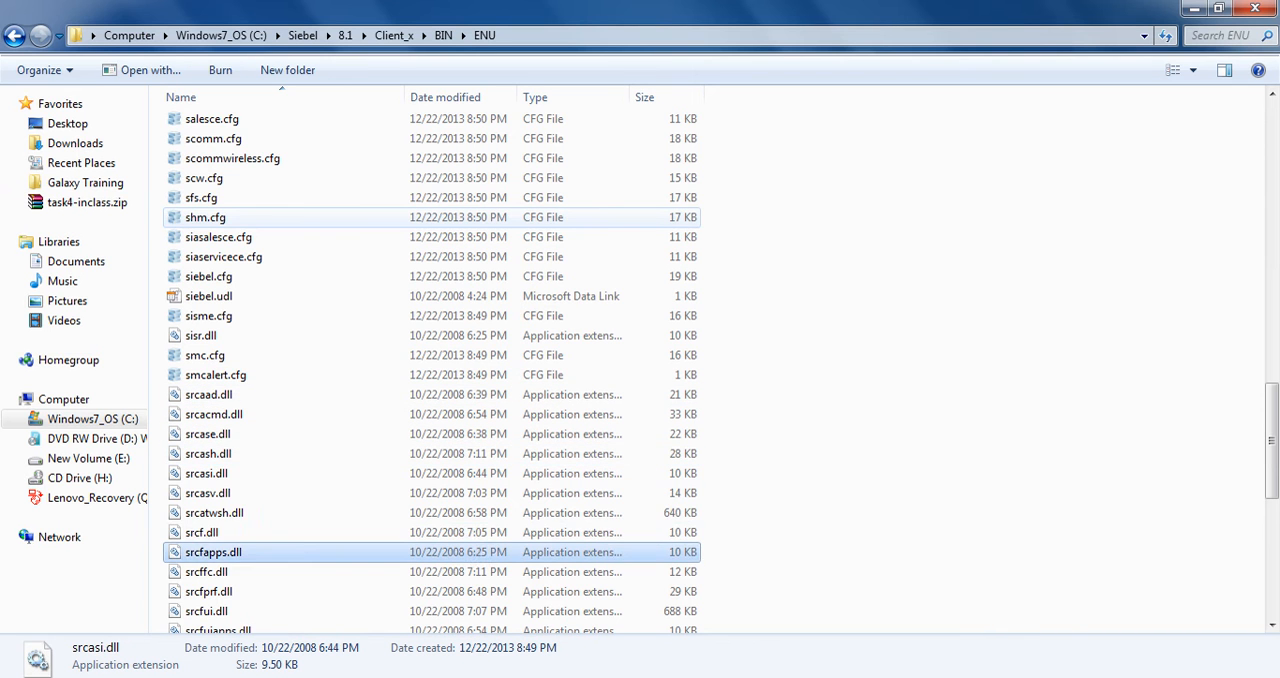
{"action": "key", "text": "s"}
{"action": "key", "text": "s"}
{"action": "key", "text": "s"}
{"action": "key", "text": "s"}
{"action": "key", "text": "s"}
{"action": "key", "text": "s"}
{"action": "key", "text": "s"}
{"action": "key", "text": "s"}
{"action": "key", "text": "s"}
{"action": "key", "text": "s"}
{"action": "key", "text": "s"}
{"action": "key", "text": "s"}
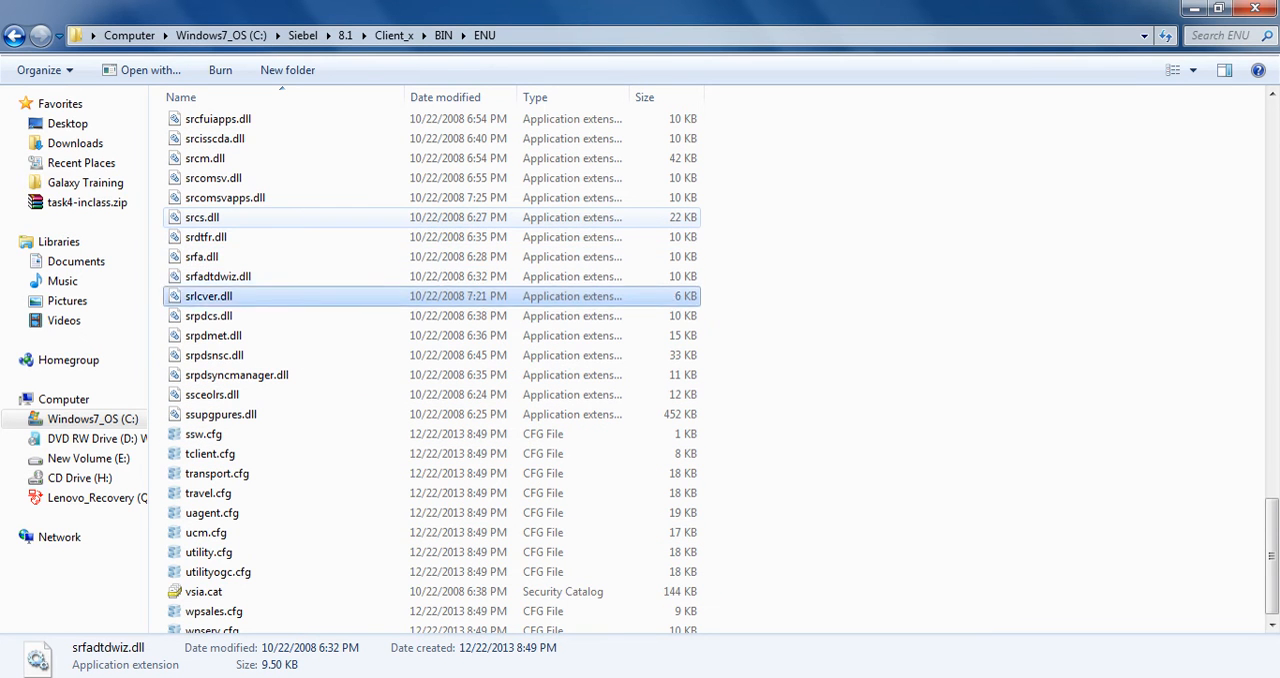
{"action": "key", "text": "s"}
{"action": "key", "text": "s"}
{"action": "key", "text": "s"}
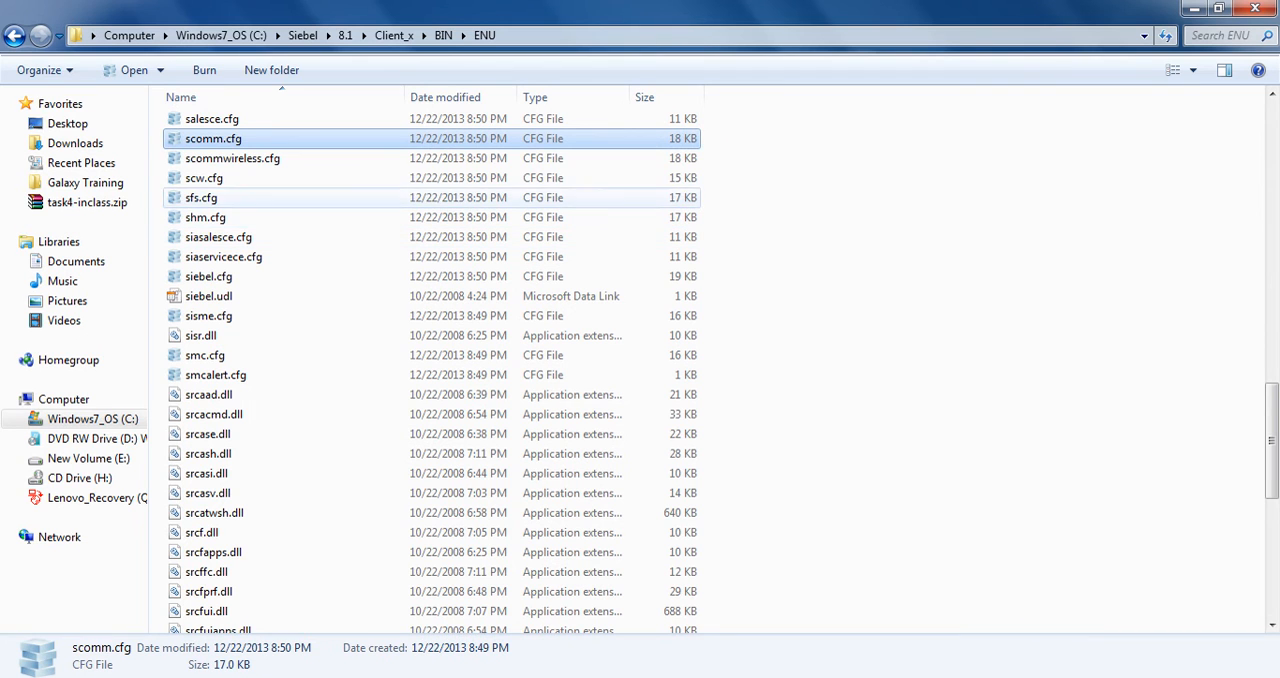
{"action": "key", "text": "s"}
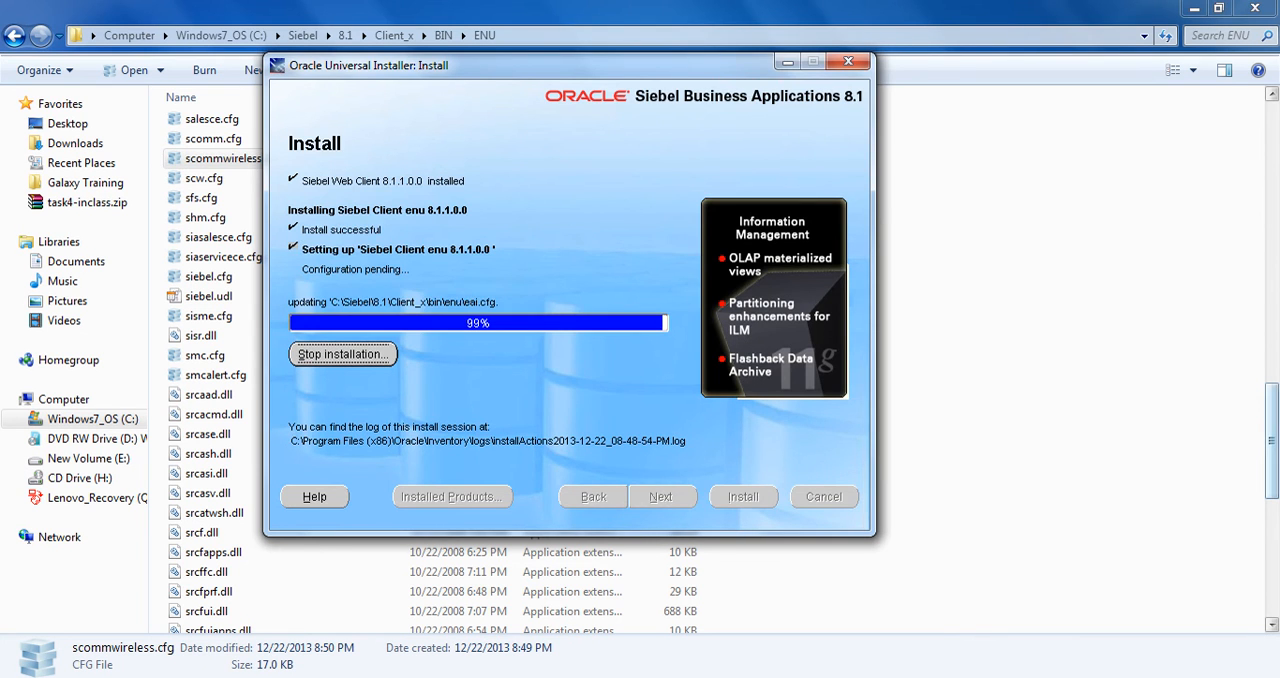
{"action": "left_click", "coordinate": [1272, 440]}
{"action": "key", "text": "s"}
{"action": "key", "text": "s"}
{"action": "key", "text": "s"}
{"action": "key", "text": "s"}
{"action": "key", "text": "s"}
{"action": "key", "text": "s"}
{"action": "key", "text": "s"}
{"action": "key", "text": "s"}
{"action": "key", "text": "s"}
{"action": "key", "text": "s"}
{"action": "key", "text": "s"}
{"action": "key", "text": "s"}
{"action": "key", "text": "s"}
{"action": "key", "text": "s"}
{"action": "key", "text": "s"}
{"action": "key", "text": "s"}
{"action": "key", "text": "s"}
{"action": "key", "text": "s"}
{"action": "key", "text": "s"}
{"action": "key", "text": "s"}
{"action": "key", "text": "s"}
{"action": "key", "text": "s"}
{"action": "key", "text": "s"}
{"action": "key", "text": "s"}
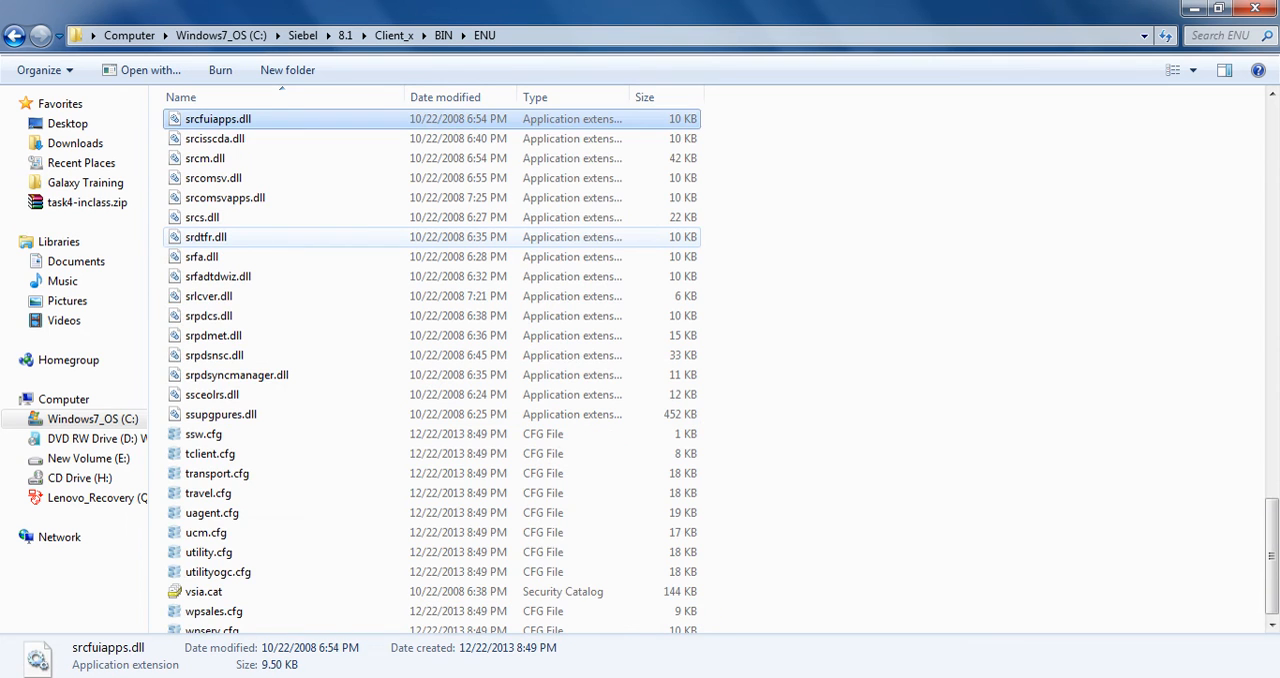
{"action": "key", "text": "s"}
{"action": "key", "text": "s"}
{"action": "key", "text": "s"}
{"action": "key", "text": "s"}
{"action": "key", "text": "s"}
{"action": "key", "text": "s"}
{"action": "key", "text": "s"}
{"action": "key", "text": "s"}
{"action": "key", "text": "s"}
{"action": "key", "text": "s"}
{"action": "key", "text": "s"}
{"action": "key", "text": "s"}
{"action": "key", "text": "s"}
{"action": "key", "text": "s"}
{"action": "key", "text": "s"}
{"action": "key", "text": "s"}
{"action": "key", "text": "s"}
{"action": "key", "text": "s"}
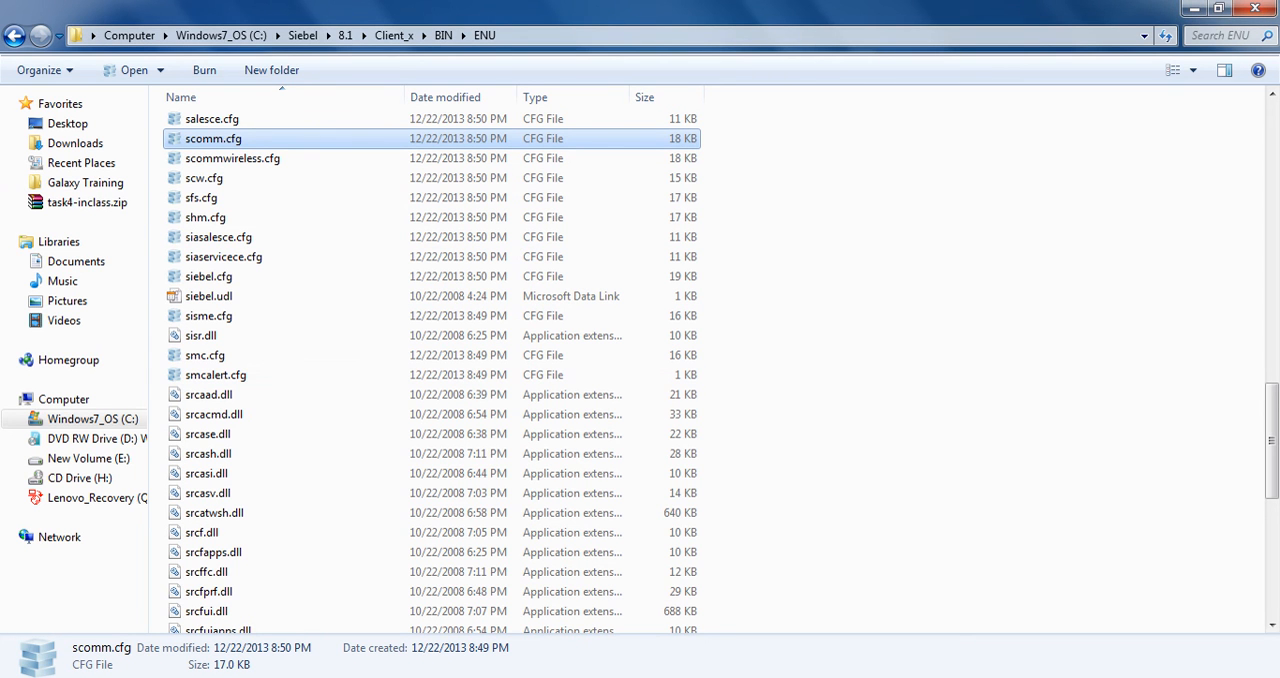
Switch to the Oracle Universal Installer and exit it, confirming the exit prompt
{"action": "key", "text": "alt+Tab"}
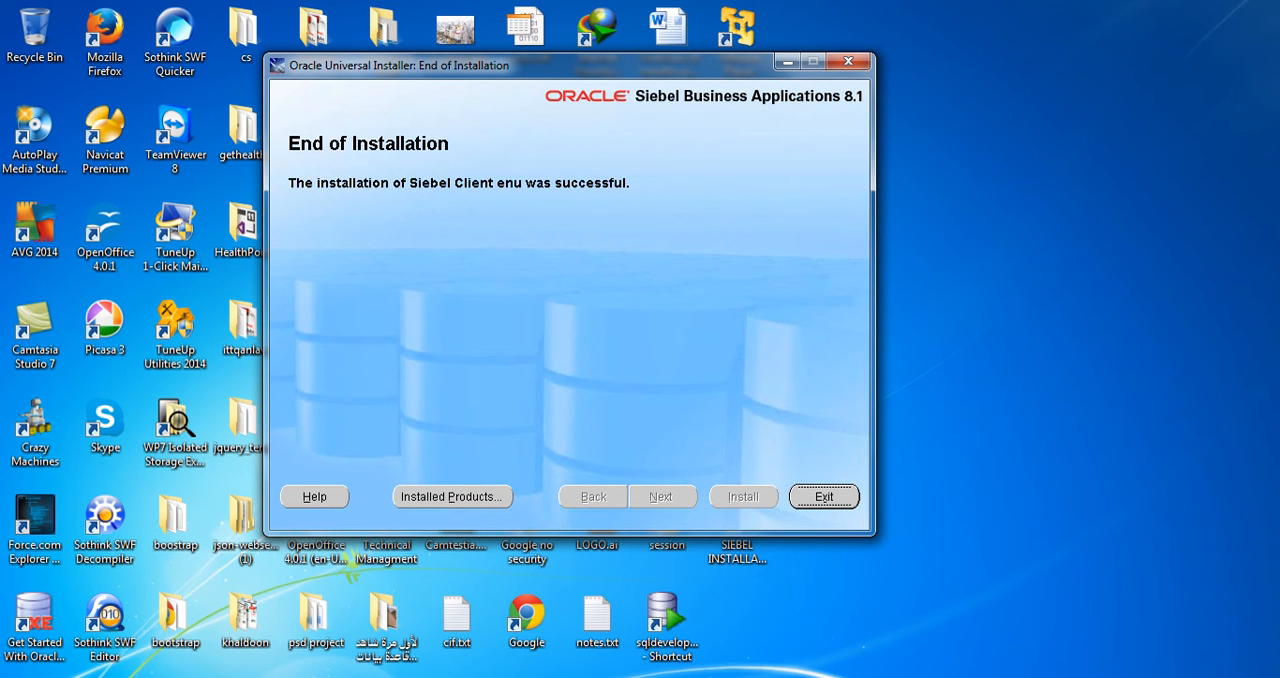
{"action": "key", "text": "Return"}
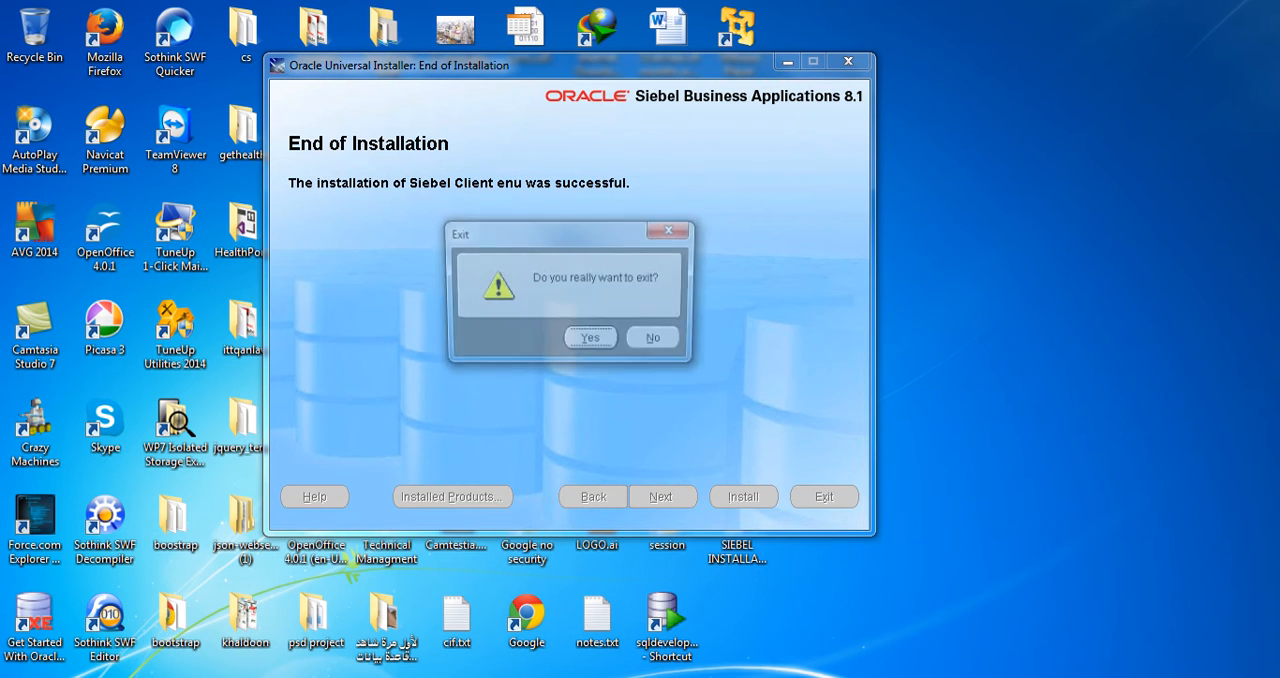
{"action": "key", "text": "Return"}
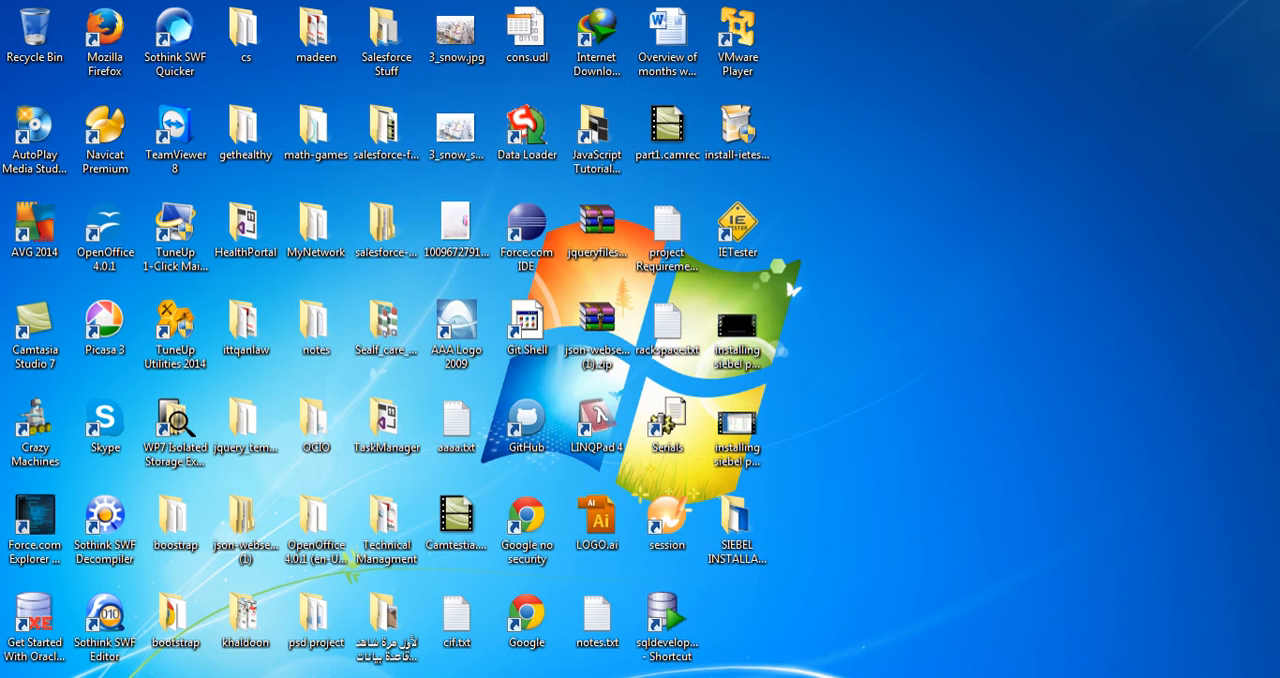
Return to the ENU folder and check the modification dates of its .cfg files, including cgce.cfg and ecomm.cfg
{"action": "mouse_move", "coordinate": [225, 677]}
{"action": "left_click", "coordinate": [330, 606]}
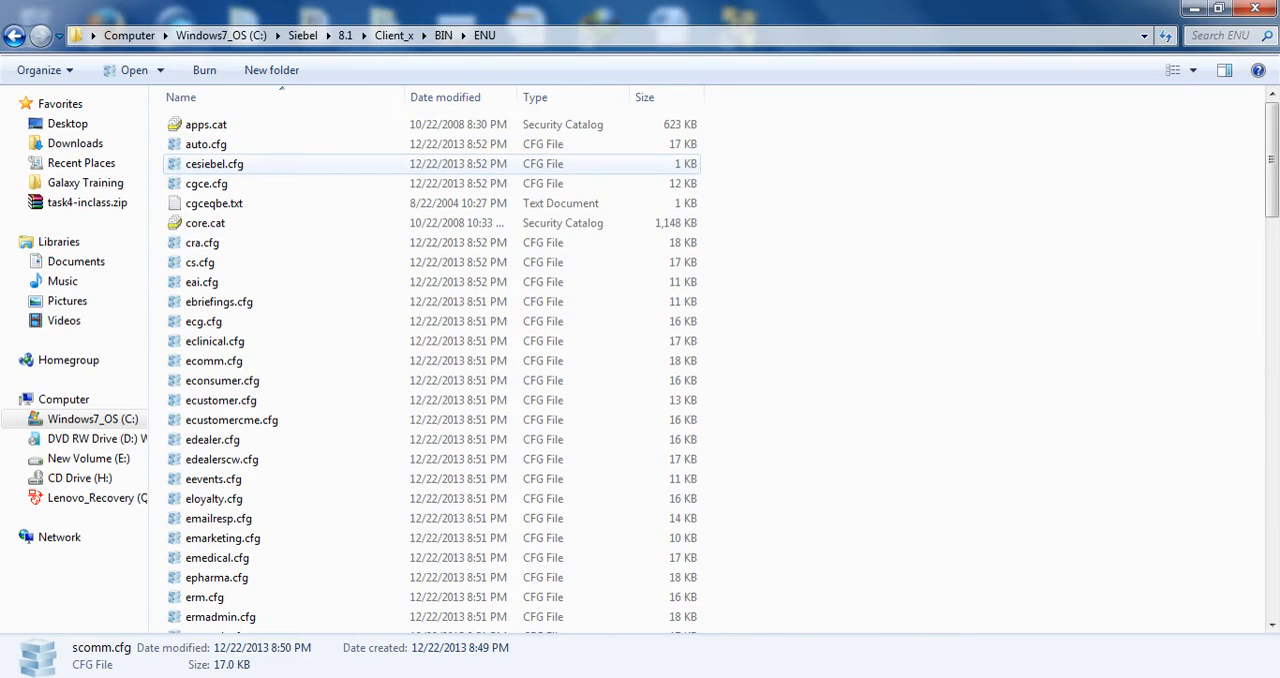
{"action": "left_click", "coordinate": [240, 184]}
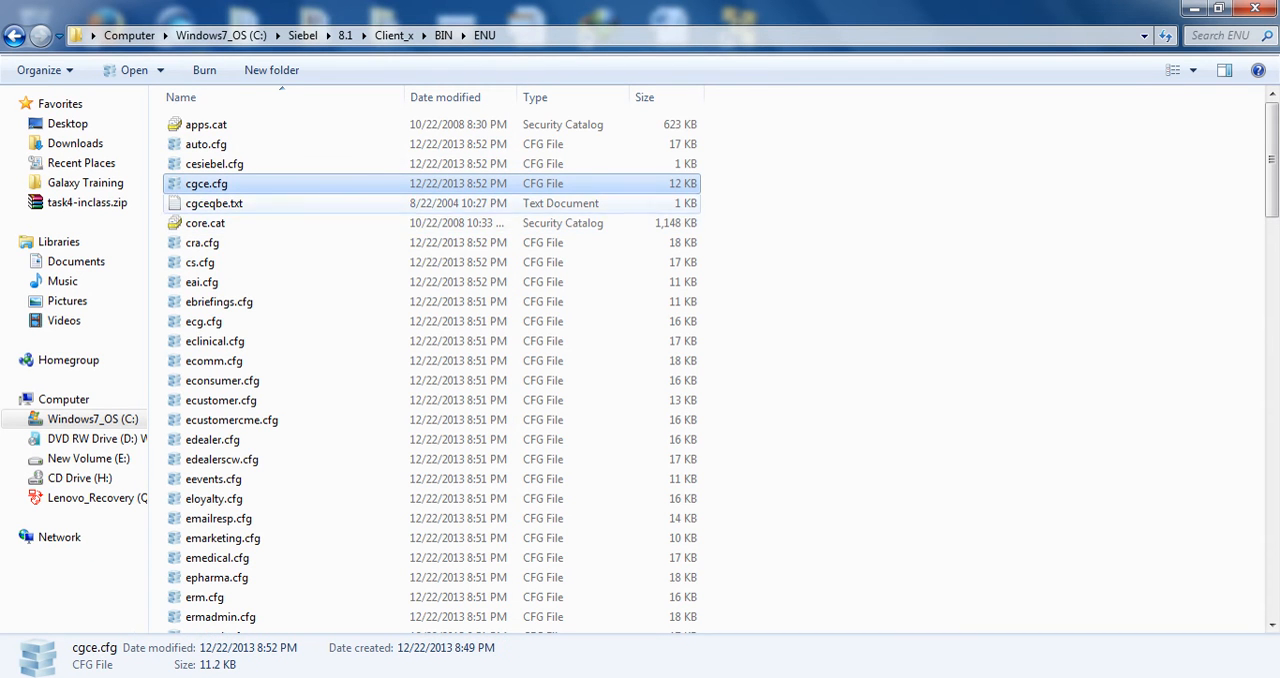
{"action": "scroll", "coordinate": [300, 330], "scroll_direction": "down", "scroll_amount": 1}
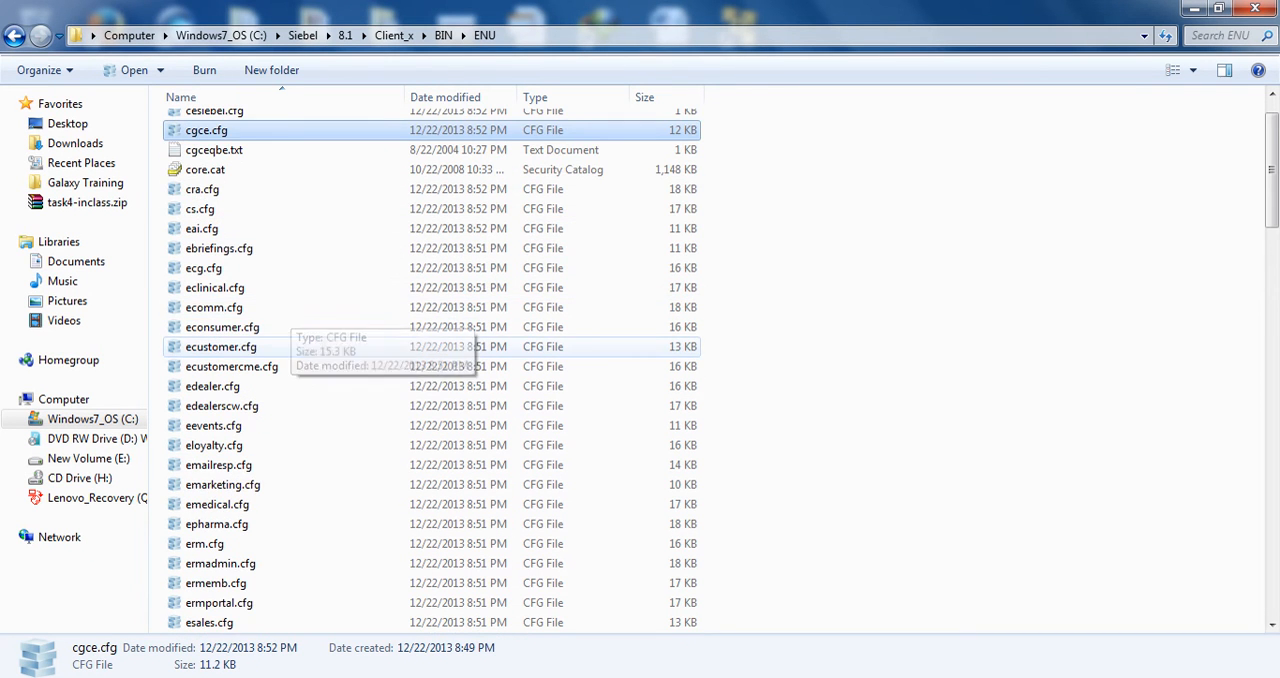
{"action": "left_click", "coordinate": [214, 307]}
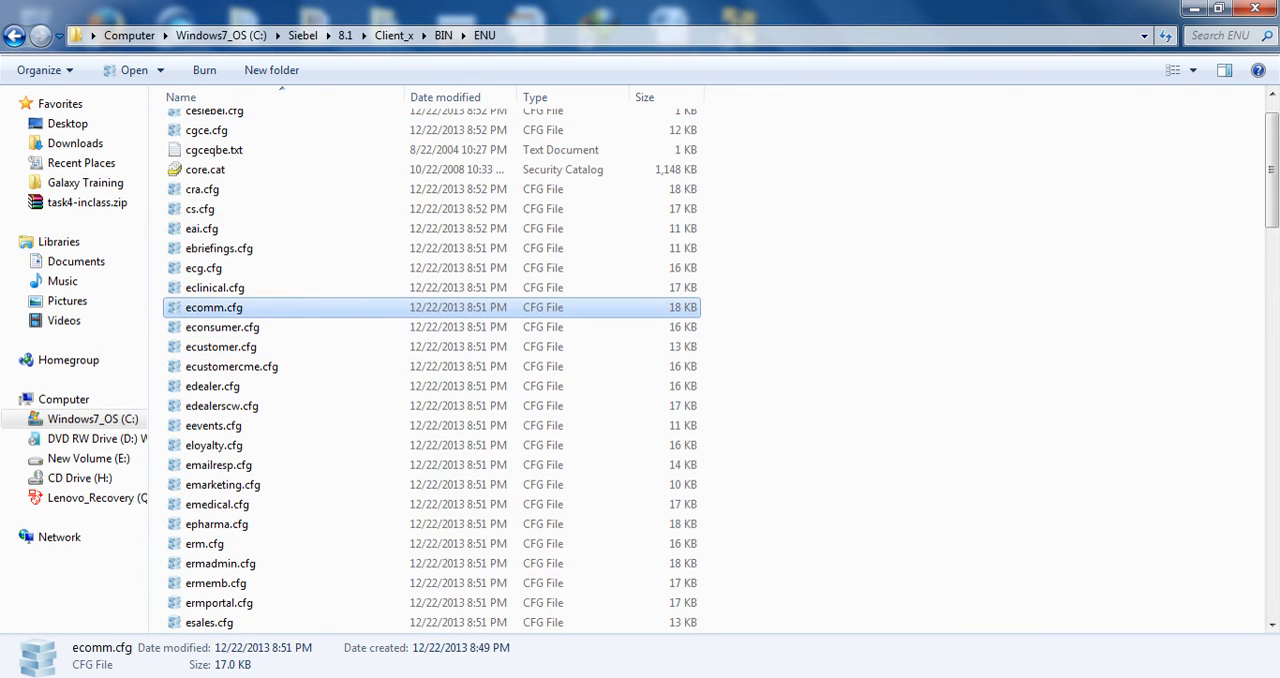
Locate scomm.cfg in the ENU folder and open it for editing in Notepad++
{"action": "key", "text": "s"}
{"action": "left_click", "coordinate": [213, 140]}
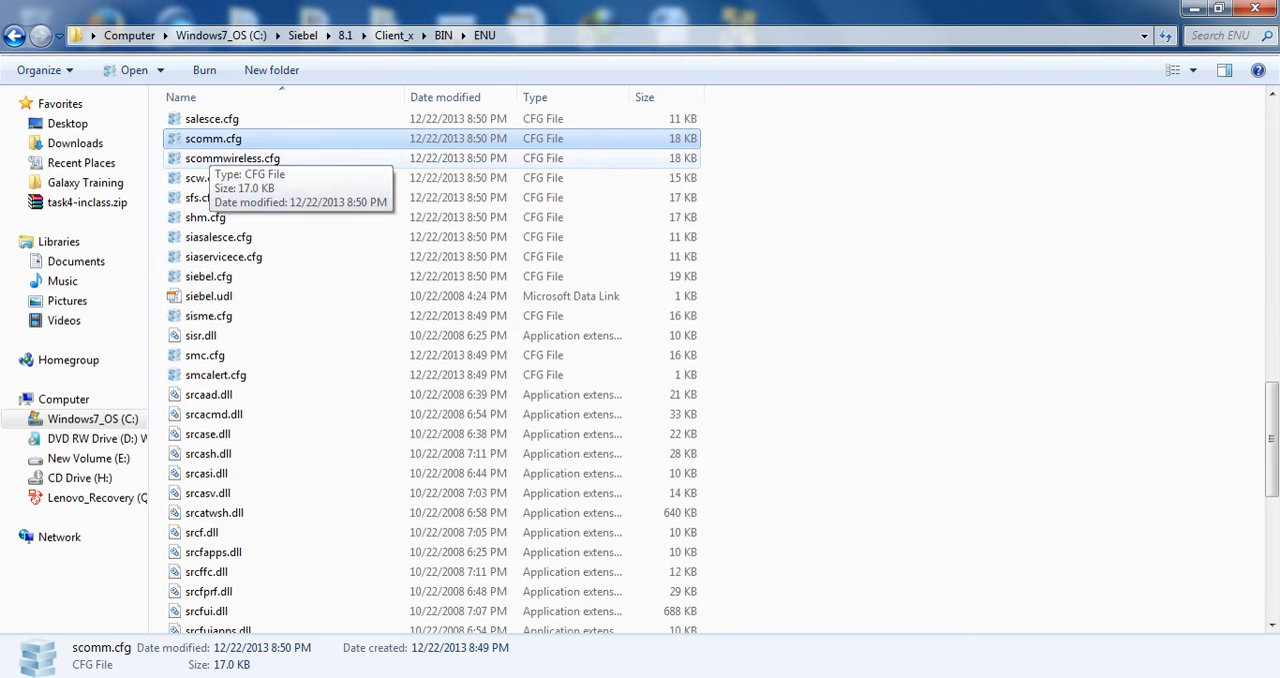
{"action": "right_click", "coordinate": [228, 138]}
{"action": "left_click", "coordinate": [260, 185]}
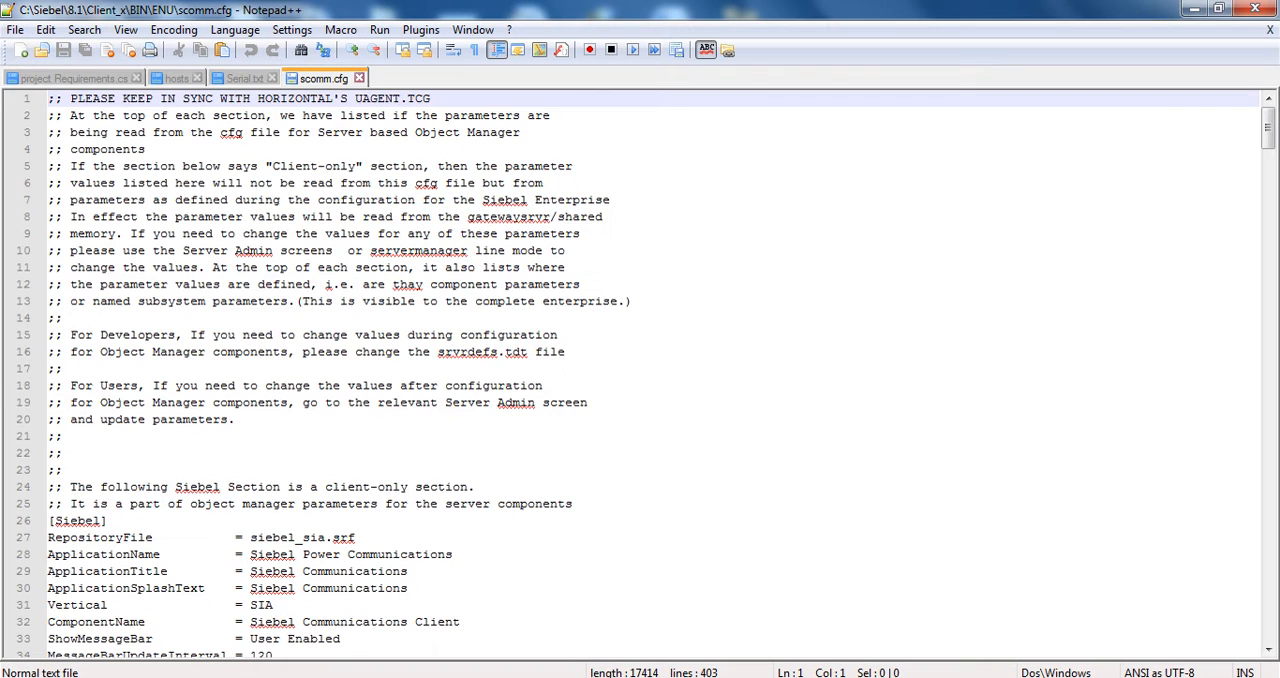
Find the FQDN parameter in scomm.cfg, uncomment it with the value localhost, and try to save the file
{"action": "key", "text": "ctrl+f"}
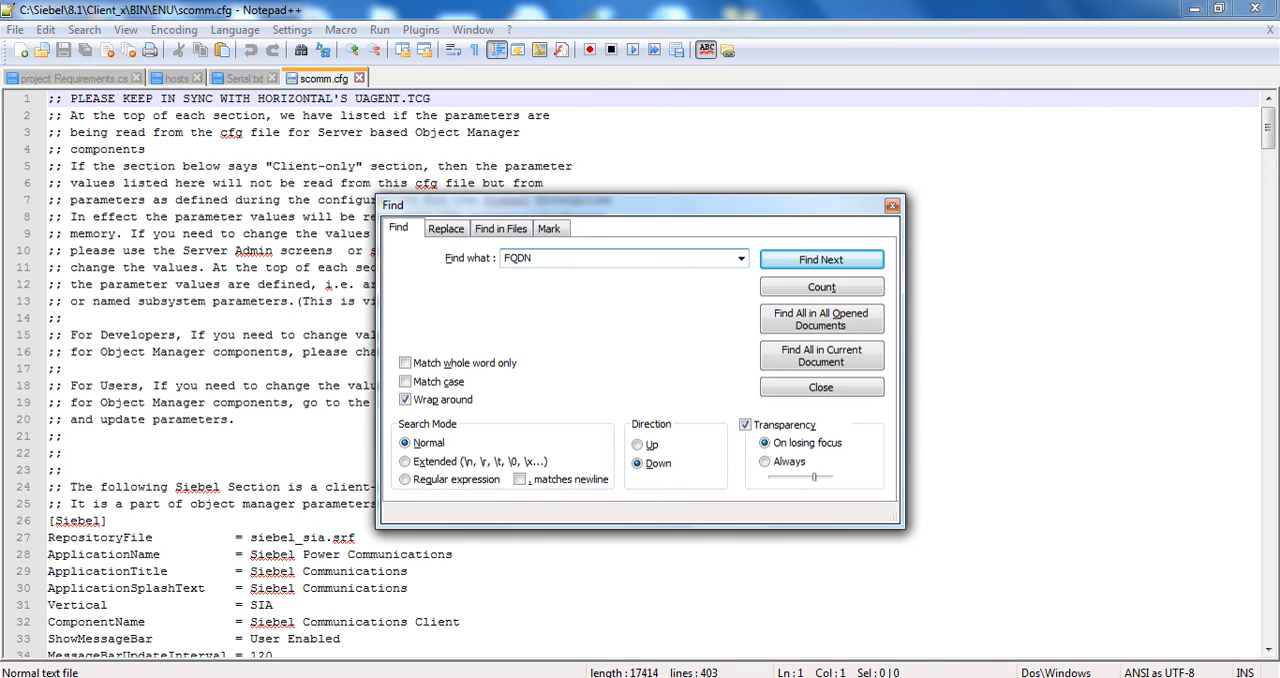
{"action": "key", "text": "Return"}
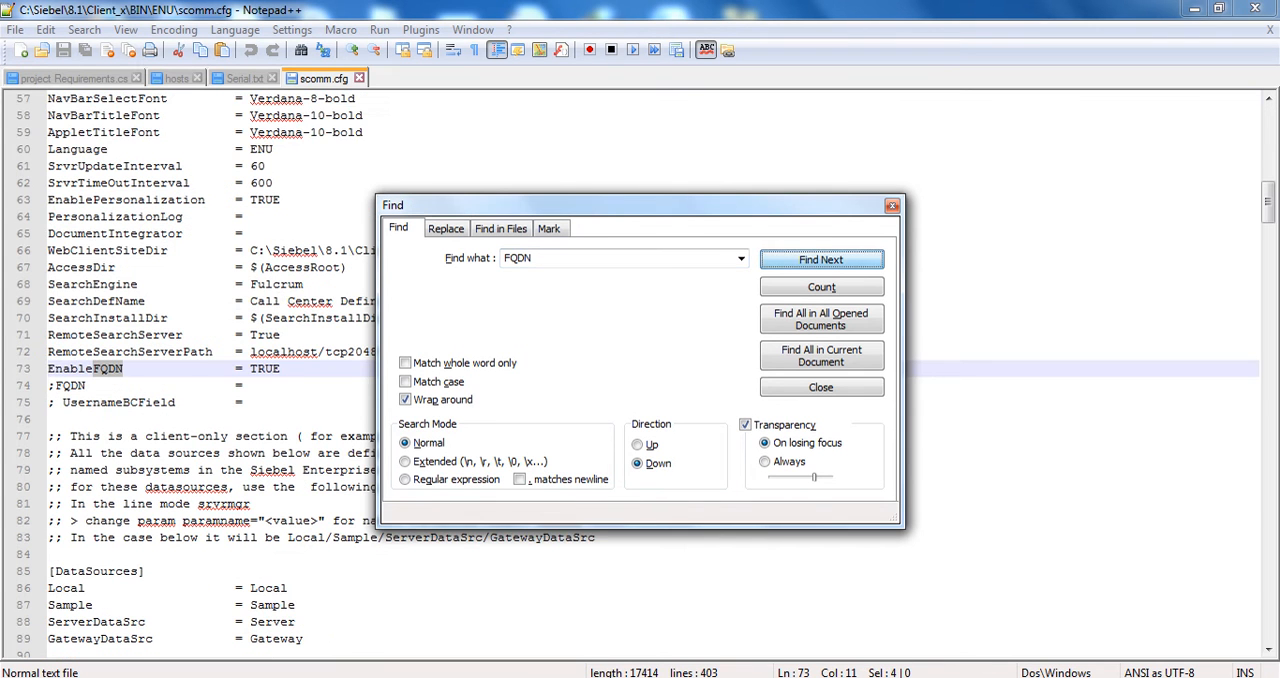
{"action": "key", "text": "Escape"}
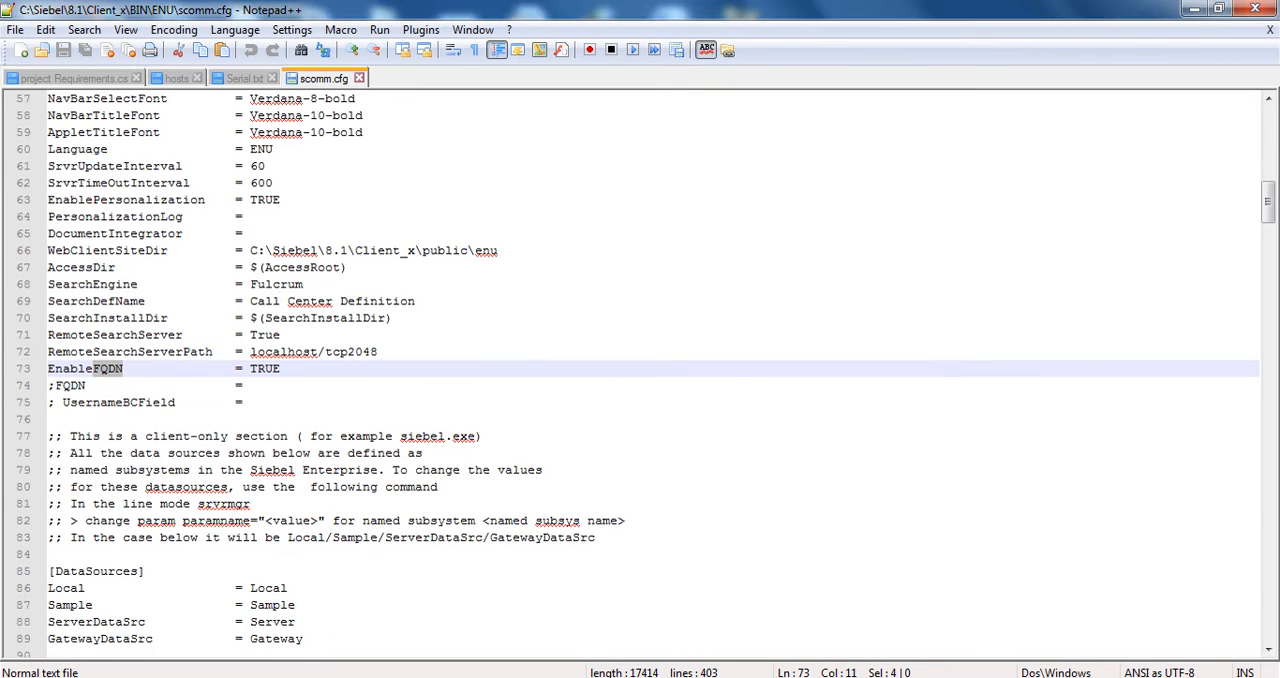
{"action": "left_click_drag", "start_coordinate": [55, 386], "coordinate": [48, 386]}
{"action": "key", "text": "Delete"}
{"action": "double_click", "coordinate": [56, 386]}
{"action": "left_click", "coordinate": [242, 386]}
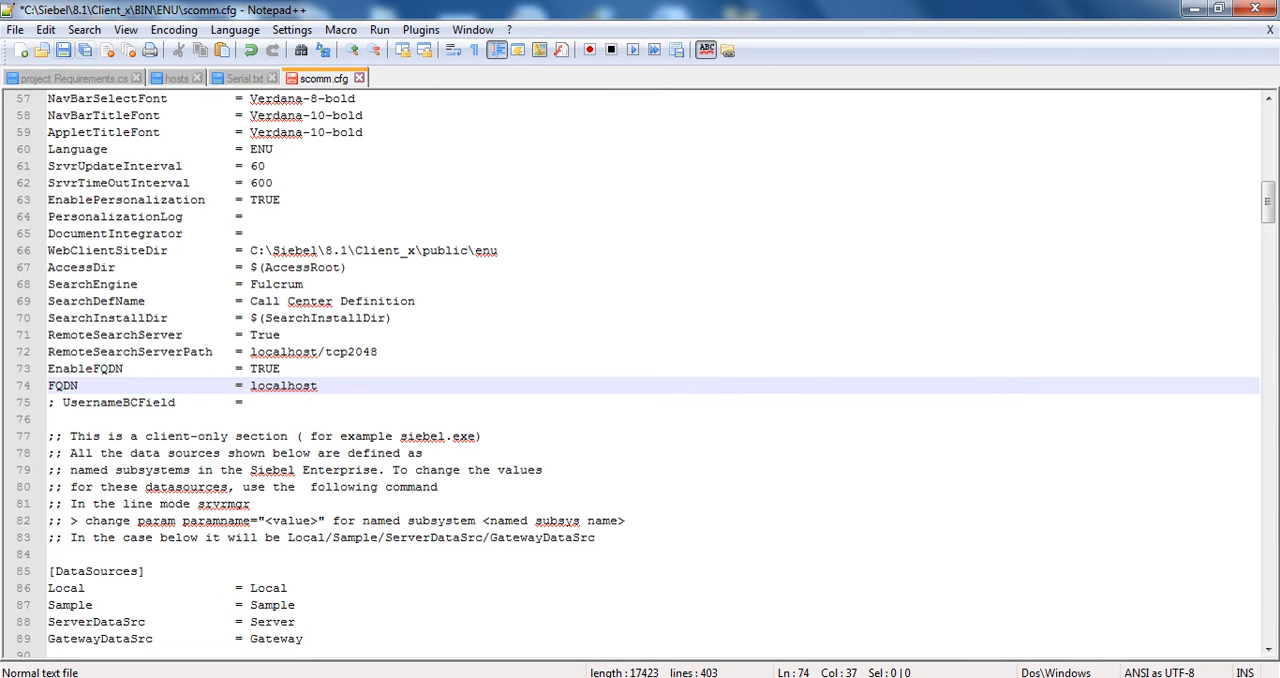
{"action": "key", "text": "ctrl+s"}
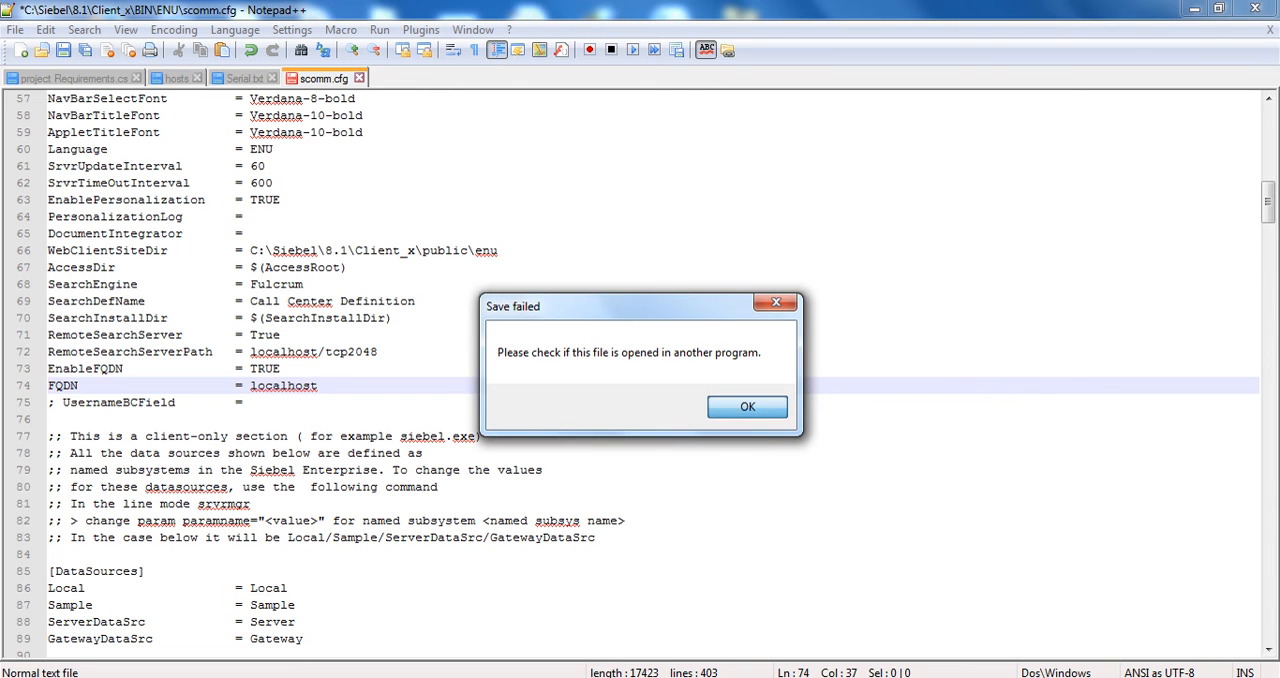
{"action": "key", "text": "Return"}
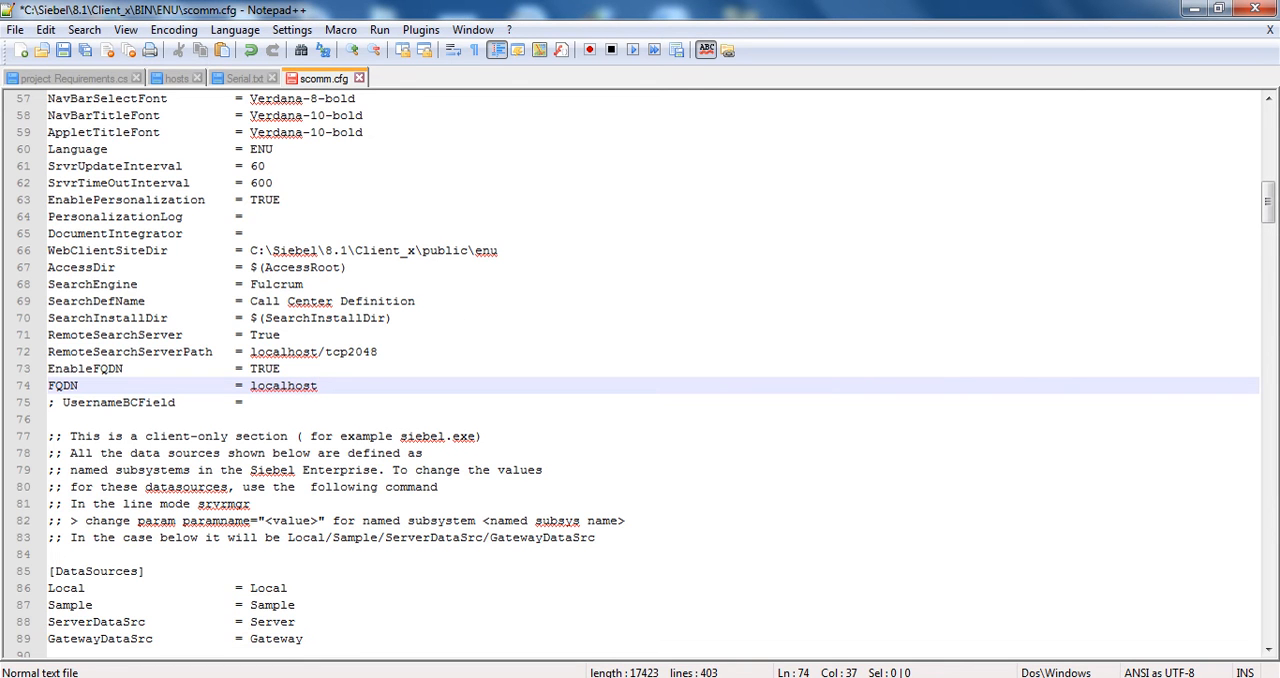
Copy the entire text of scomm.cfg and close the editor without saving the changes
{"action": "key", "text": "ctrl+a"}
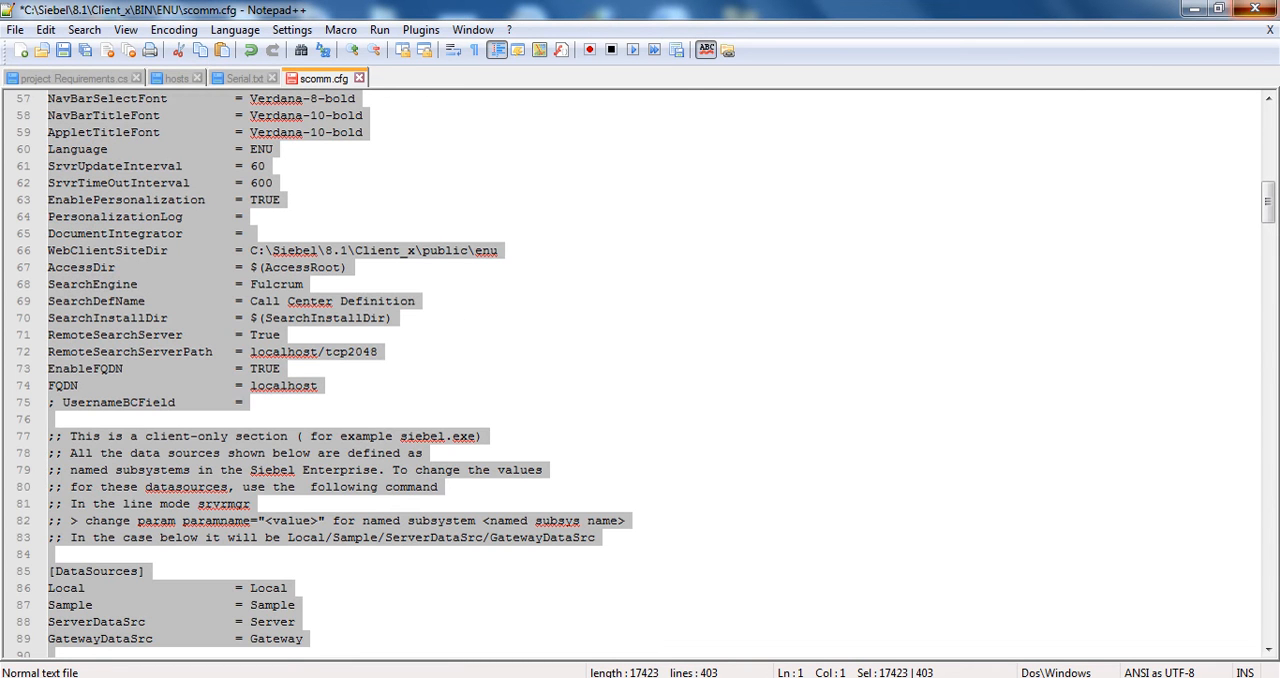
{"action": "left_click", "coordinate": [1255, 8]}
{"action": "left_click", "coordinate": [690, 414]}
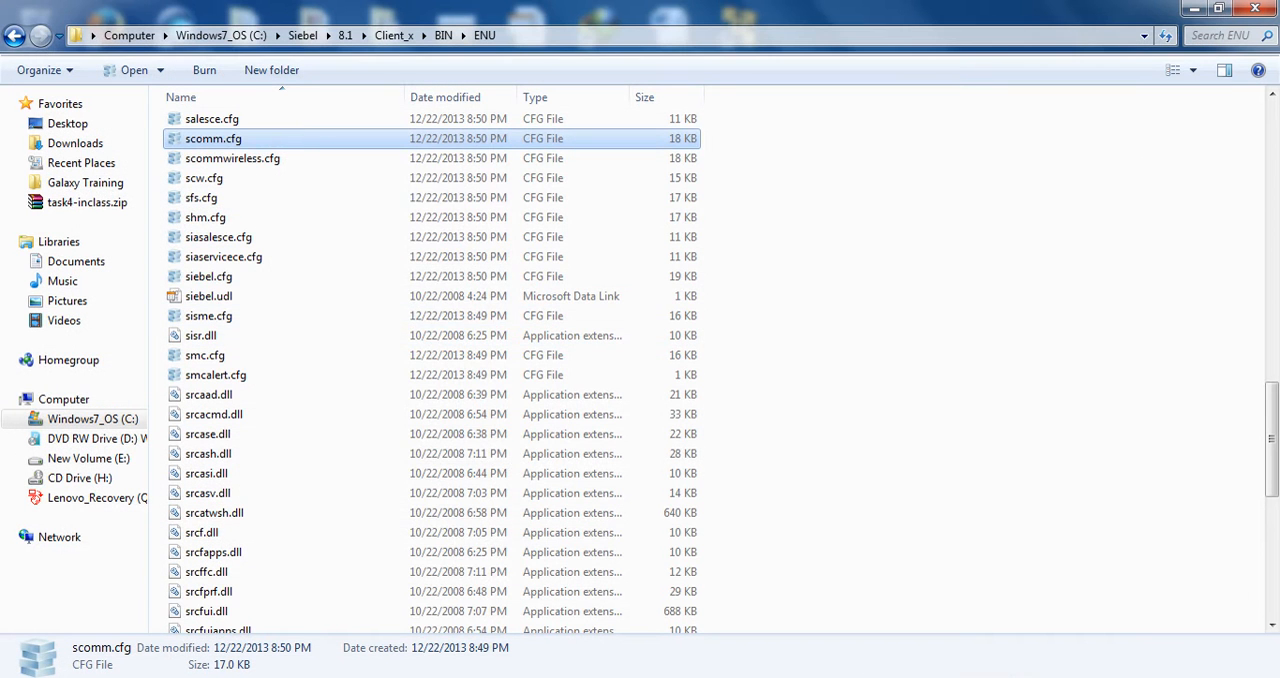
Grant Authenticated Users full control of scomm.cfg through the file's security permissions
{"action": "right_click", "coordinate": [258, 130]}
{"action": "left_click", "coordinate": [315, 559]}
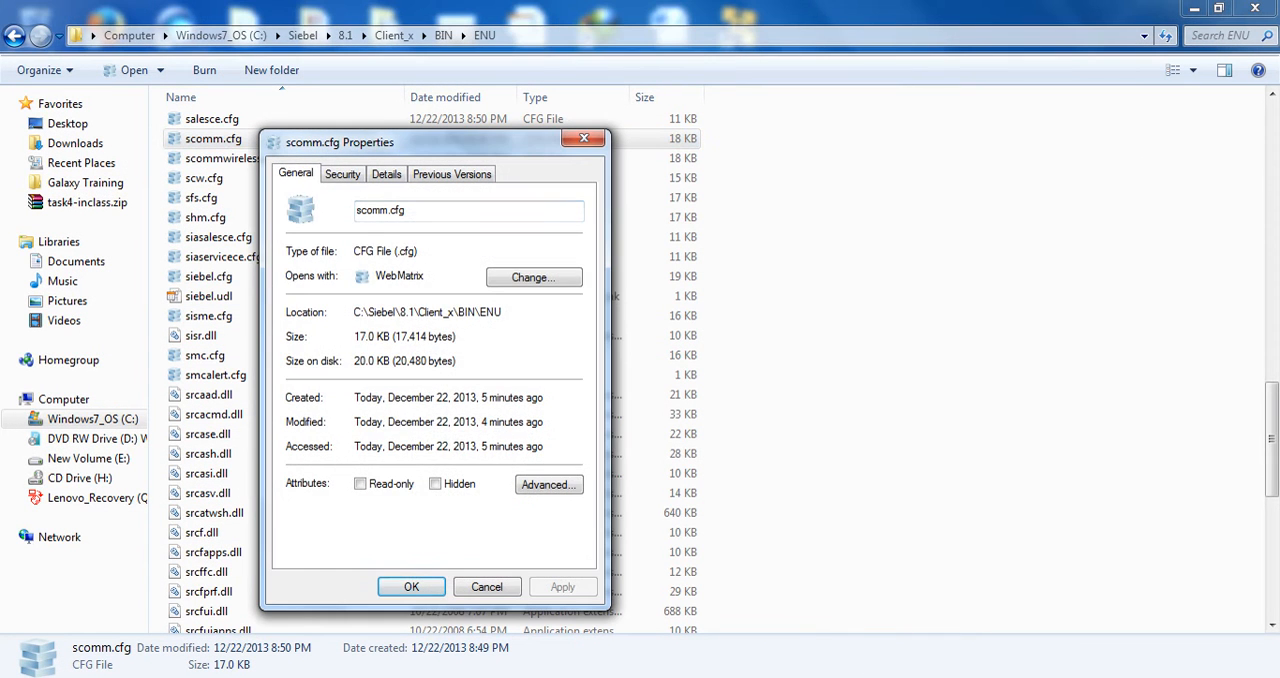
{"action": "left_click", "coordinate": [344, 174]}
{"action": "left_click", "coordinate": [407, 280]}
{"action": "left_click", "coordinate": [372, 248]}
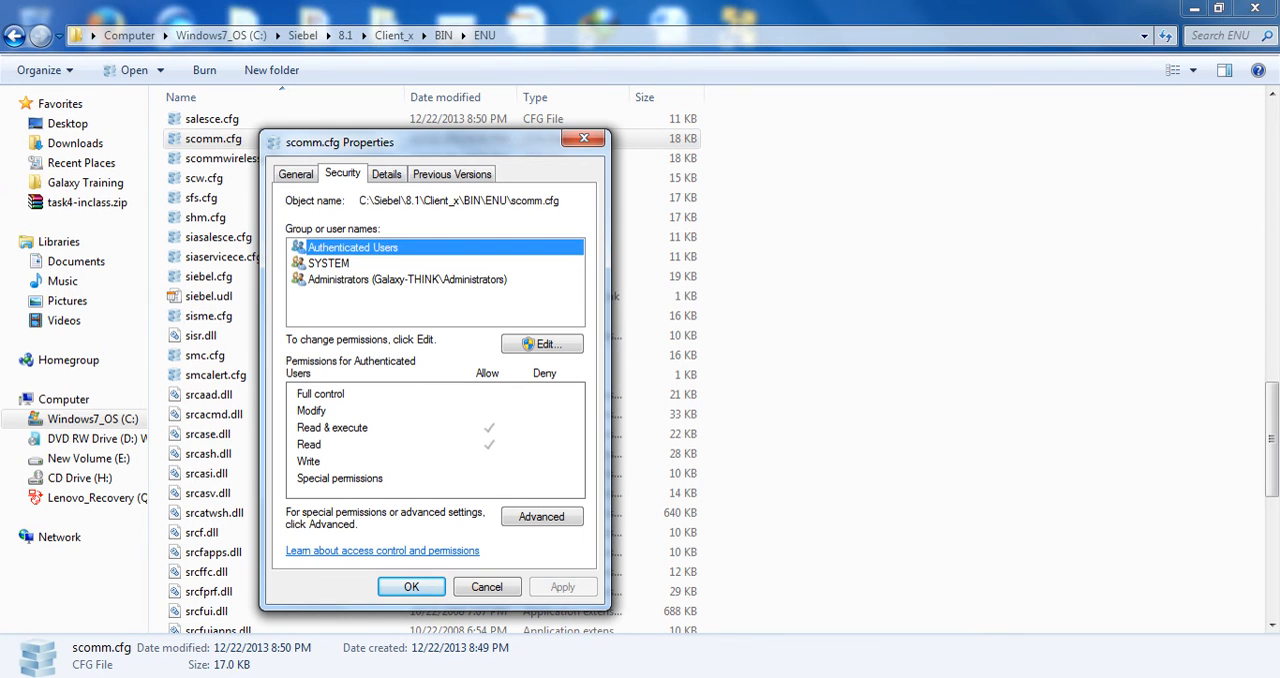
{"action": "left_click", "coordinate": [407, 280]}
{"action": "left_click", "coordinate": [542, 343]}
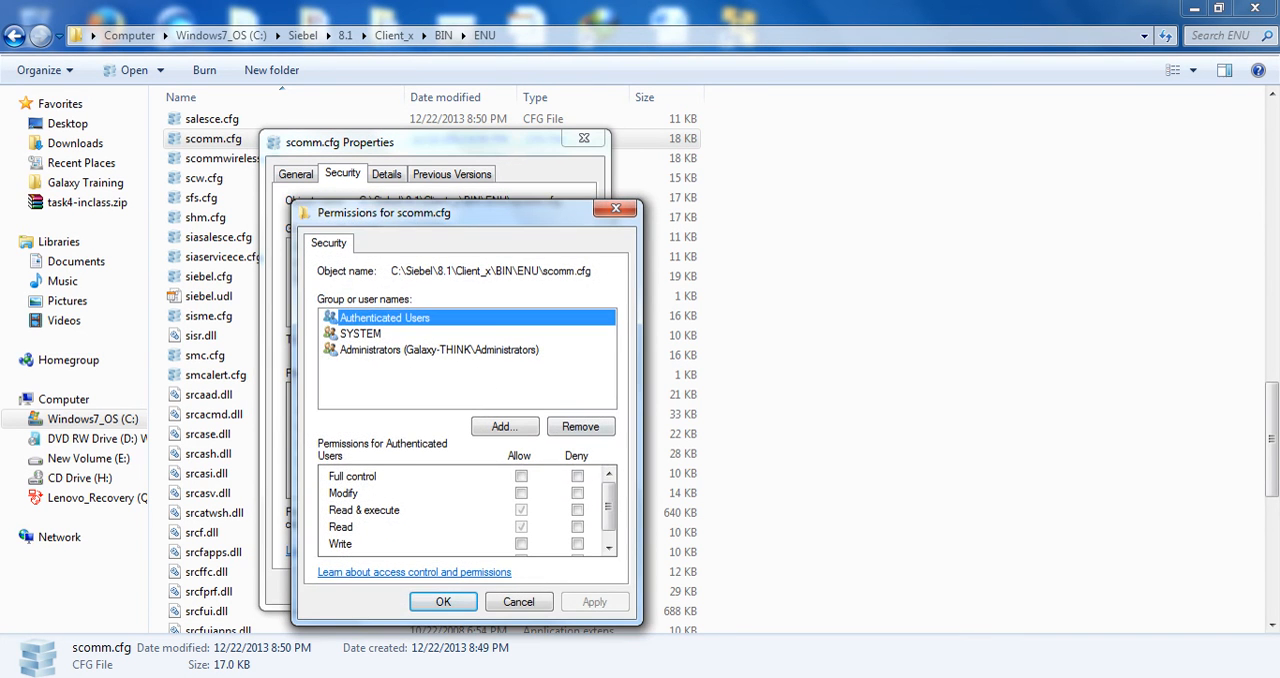
{"action": "left_click", "coordinate": [521, 476]}
{"action": "left_click", "coordinate": [443, 601]}
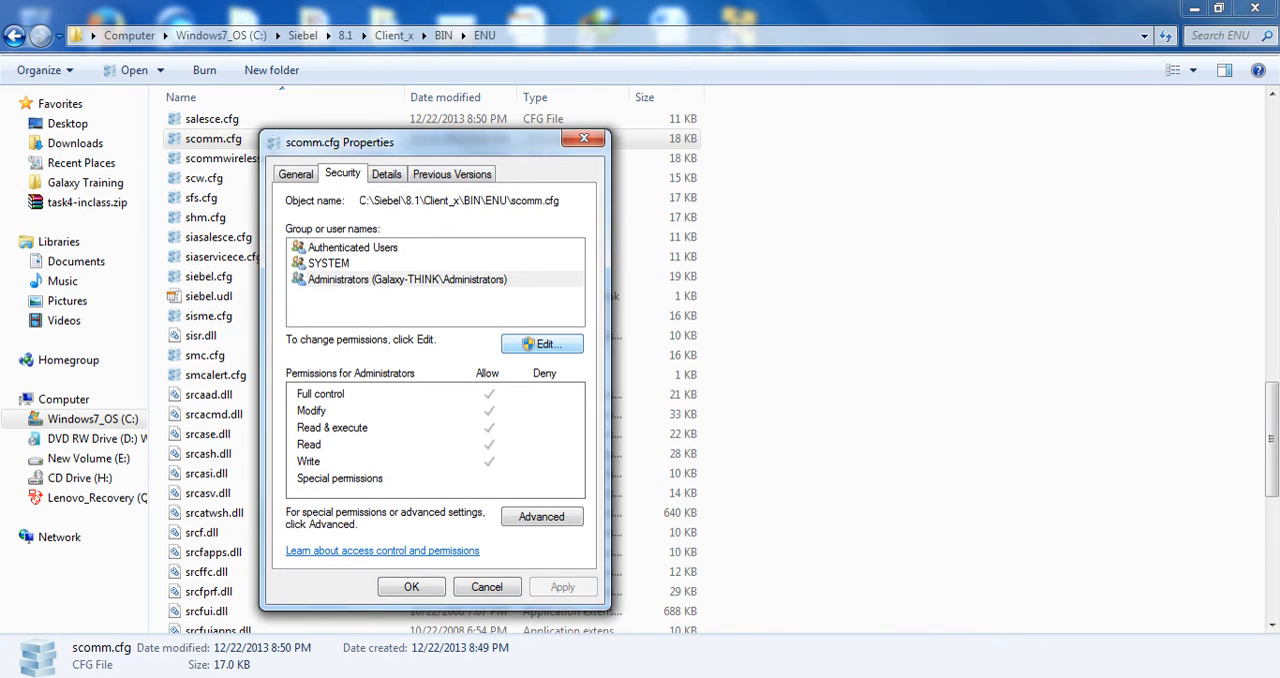
{"action": "left_click", "coordinate": [411, 586]}
Reopen scomm.cfg in Notepad++ and replace its whole content with the copied text
{"action": "right_click", "coordinate": [226, 140]}
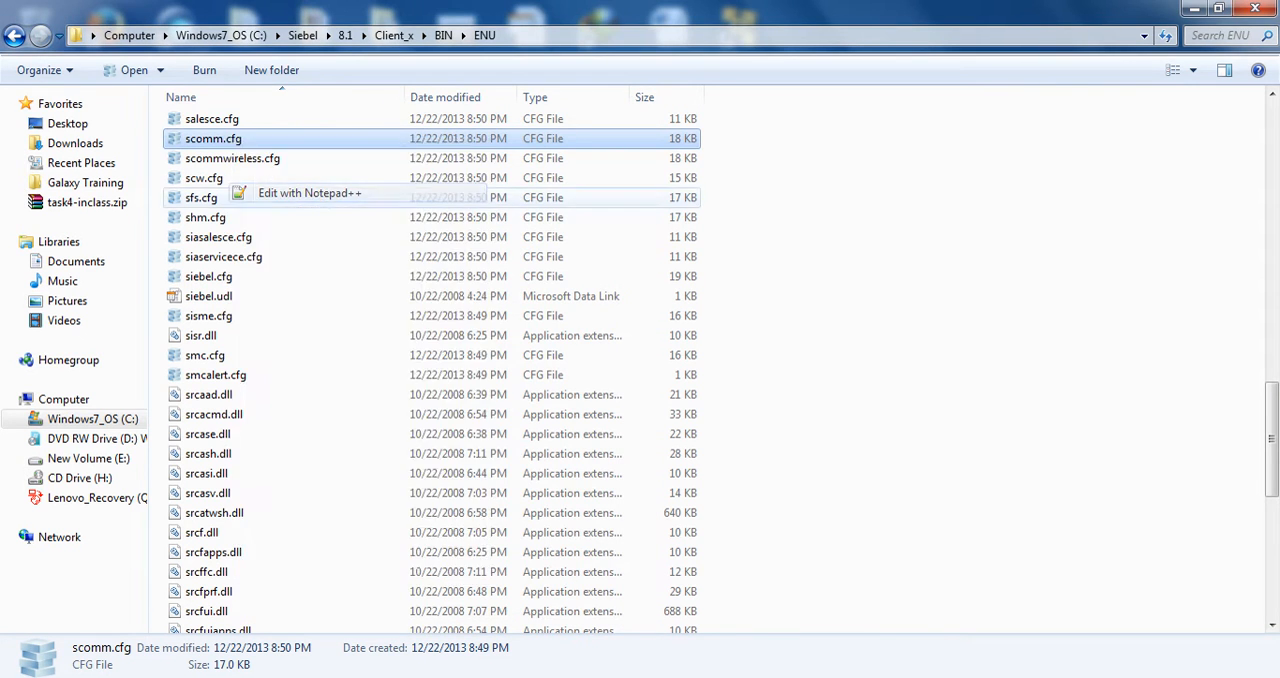
{"action": "left_click", "coordinate": [305, 192]}
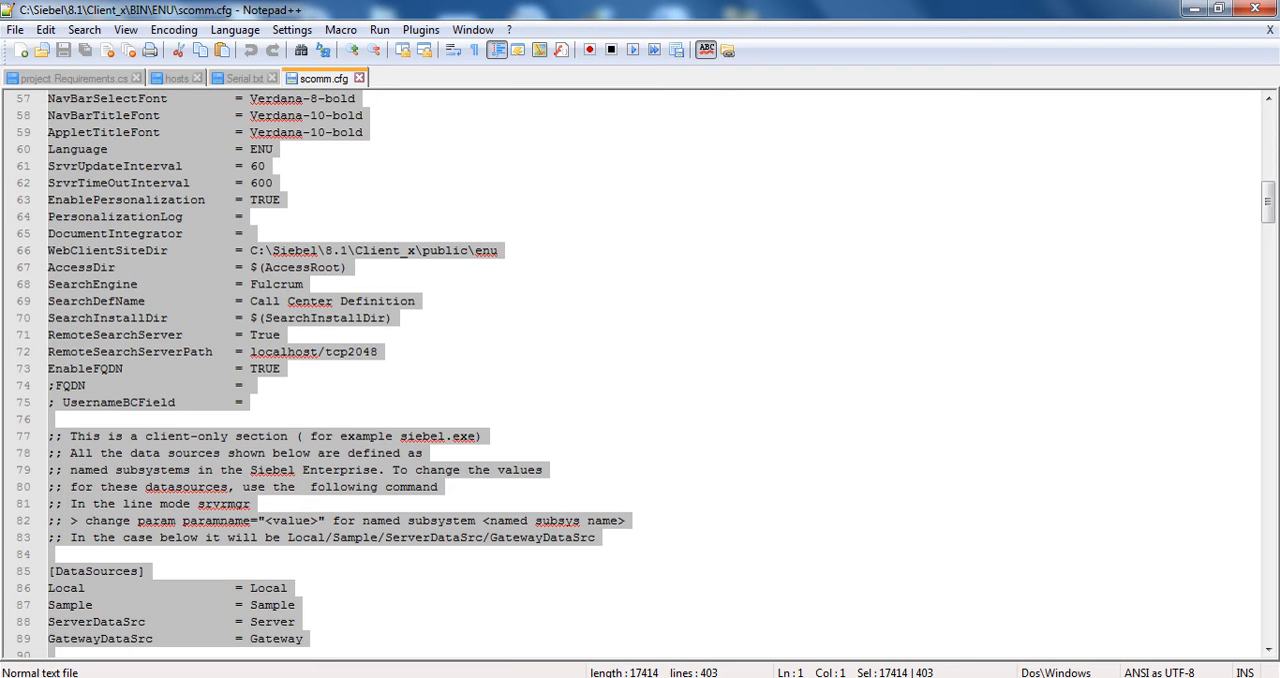
{"action": "key", "text": "ctrl+v"}
{"action": "scroll", "coordinate": [654, 373], "scroll_direction": "up", "scroll_amount": 16}
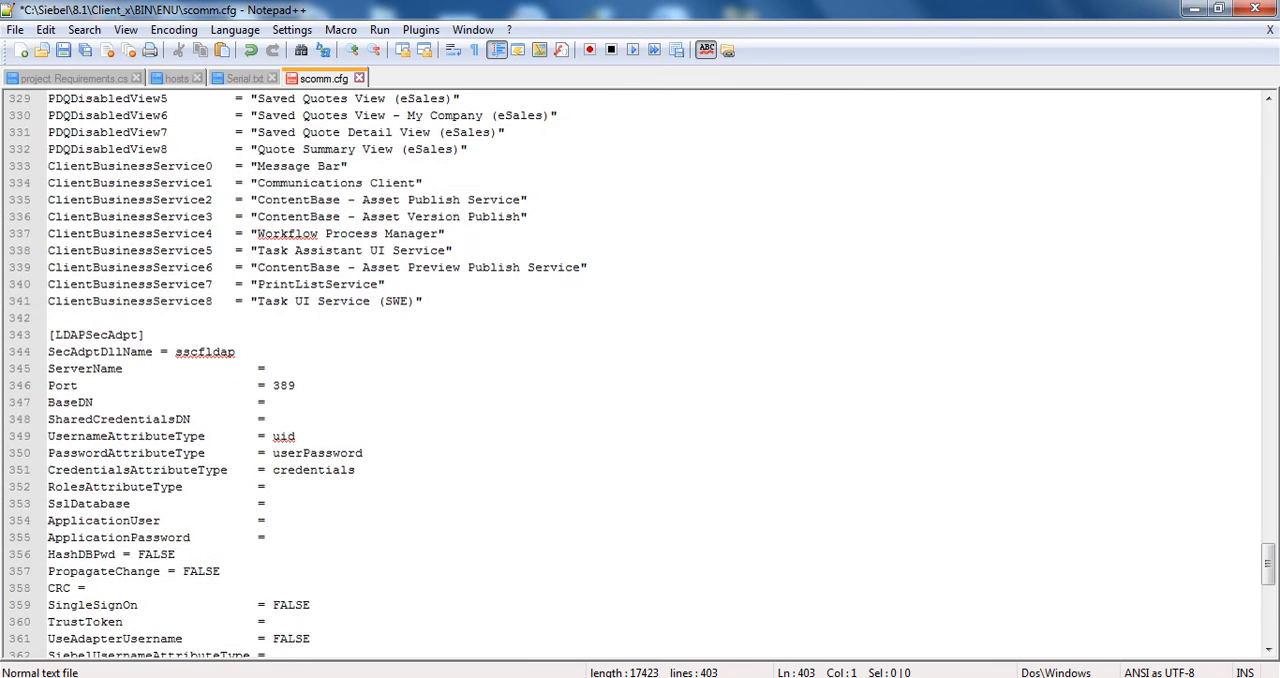
Find the FQDN line to check its localhost value, and save scomm.cfg
{"action": "key", "text": "ctrl+f"}
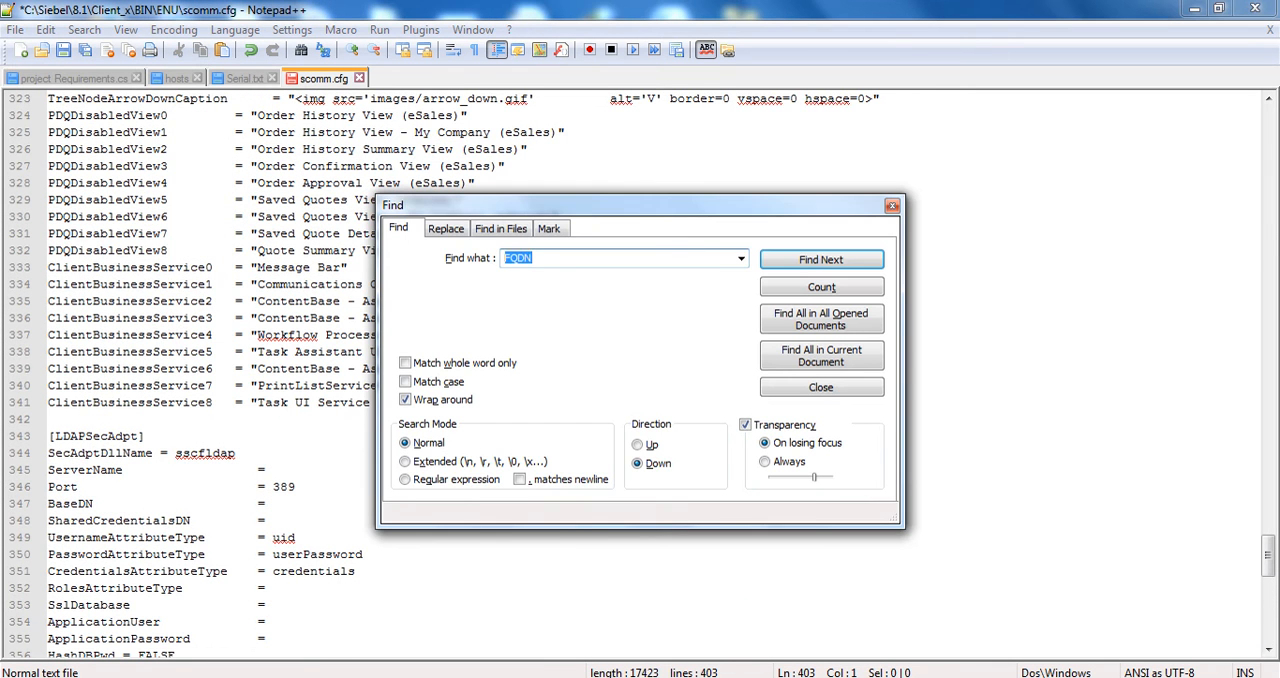
{"action": "key", "text": "Return"}
{"action": "left_click", "coordinate": [891, 205]}
{"action": "double_click", "coordinate": [294, 385]}
{"action": "key", "text": "ctrl+s"}
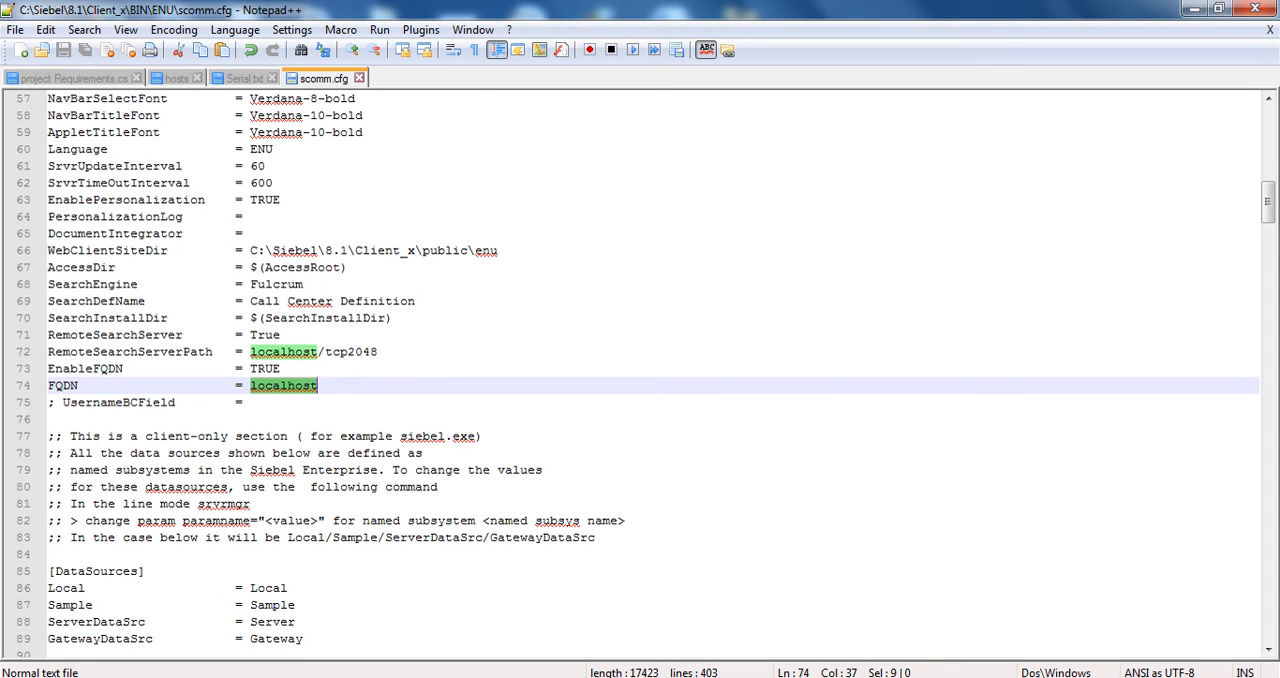
Search scomm.cfg for "connectionstring", "connection" and "string" to locate the database connection setting
{"action": "key", "text": "ctrl+f"}
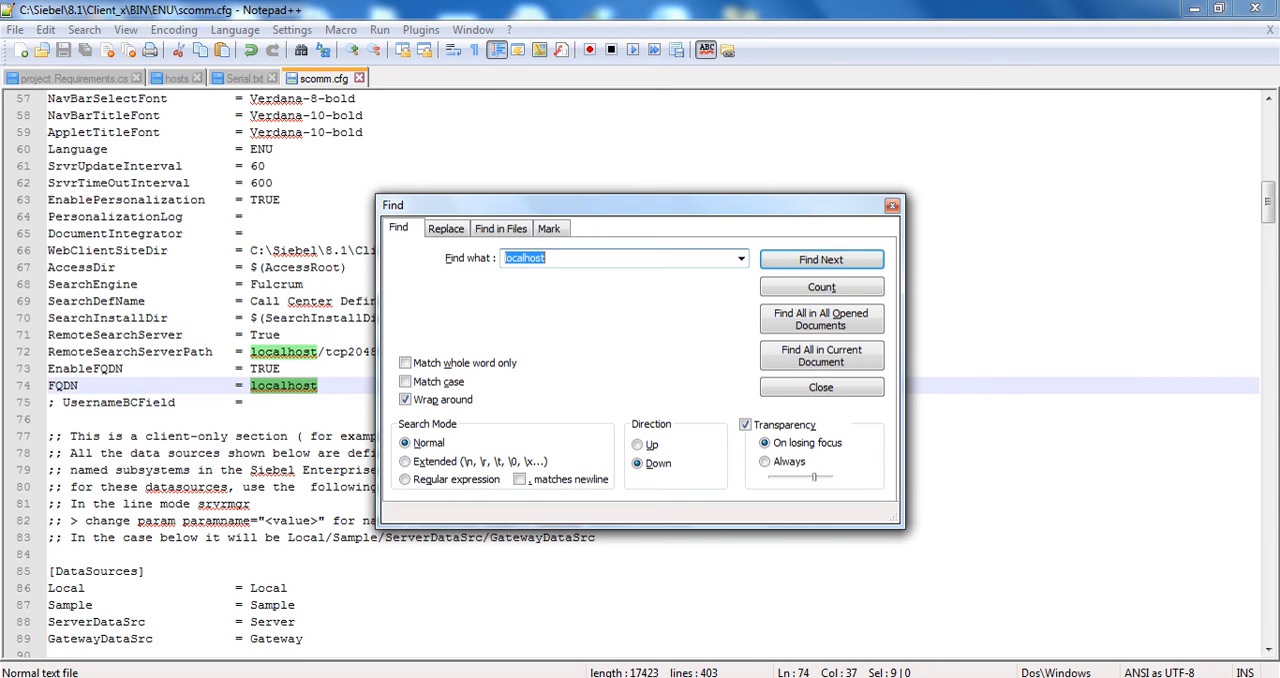
{"action": "type", "text": "connectionstring"}
{"action": "key", "text": "Return"}
{"action": "key", "text": "BackSpace"}
{"action": "type", "text": "connection"}
{"action": "key", "text": "Return"}
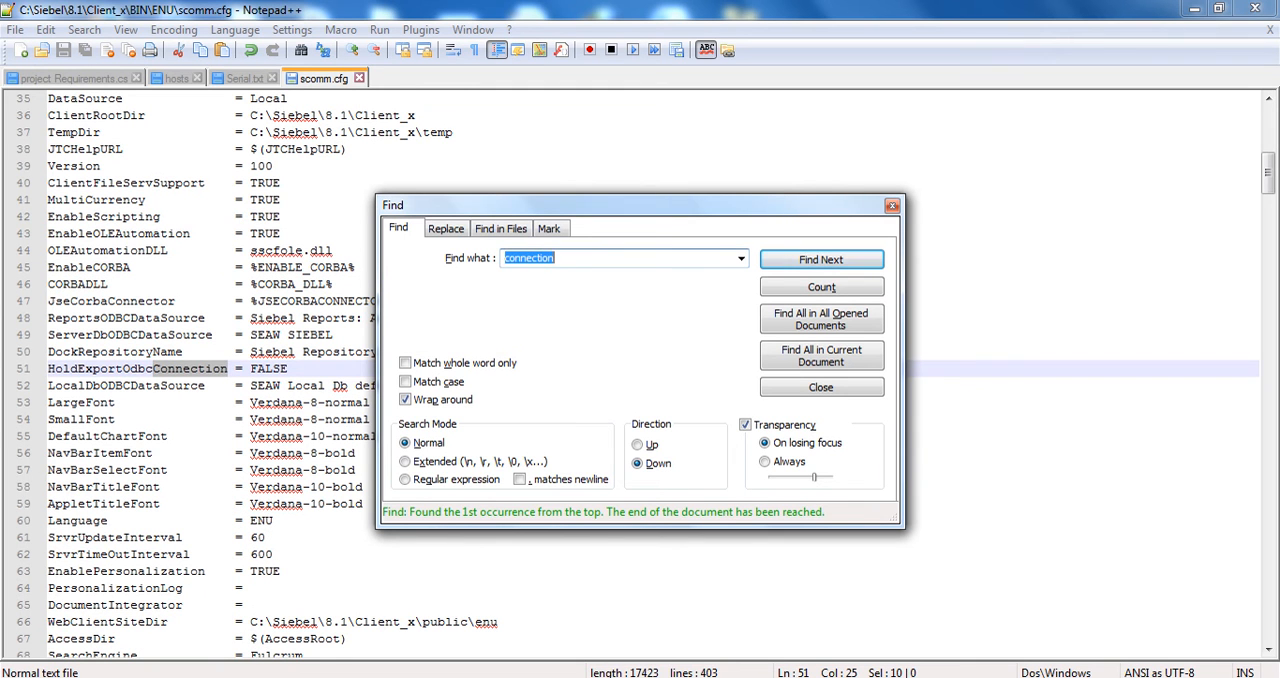
{"action": "key", "text": "BackSpace"}
{"action": "type", "text": "string"}
{"action": "key", "text": "Return"}
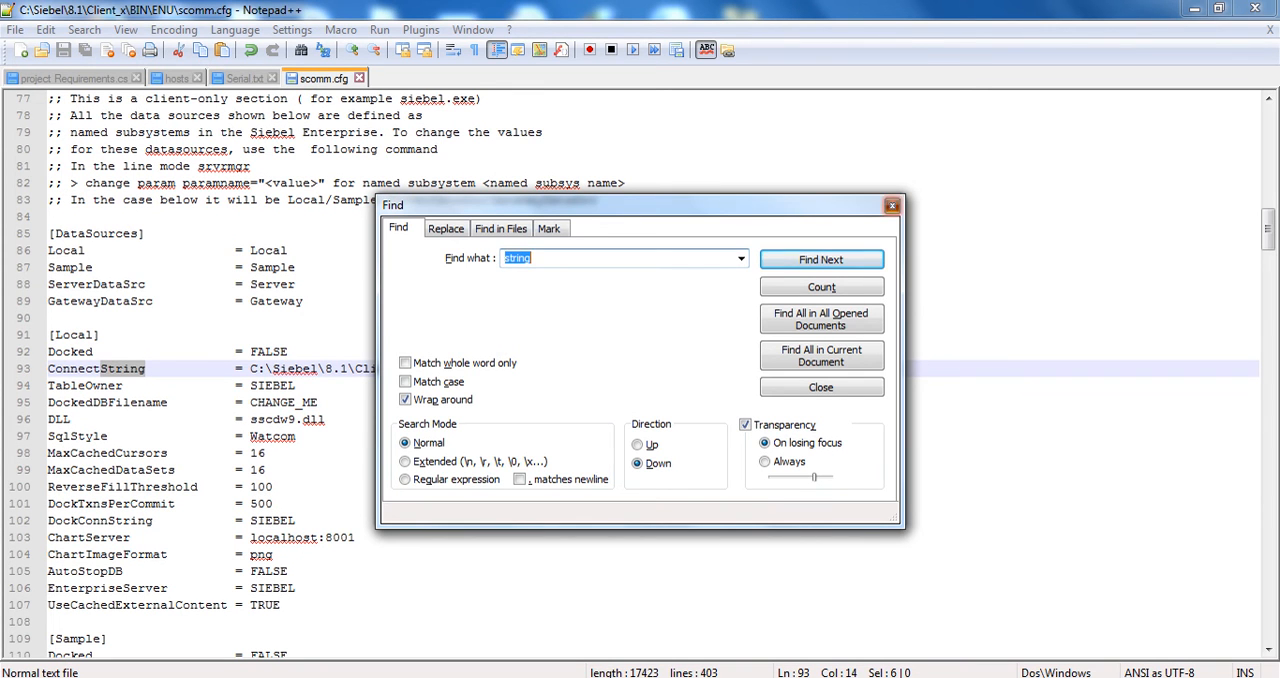
{"action": "left_click", "coordinate": [892, 205]}
Go through the occurrences of "Local" in scomm.cfg, starting from the [Local] section
{"action": "left_click", "coordinate": [78, 335]}
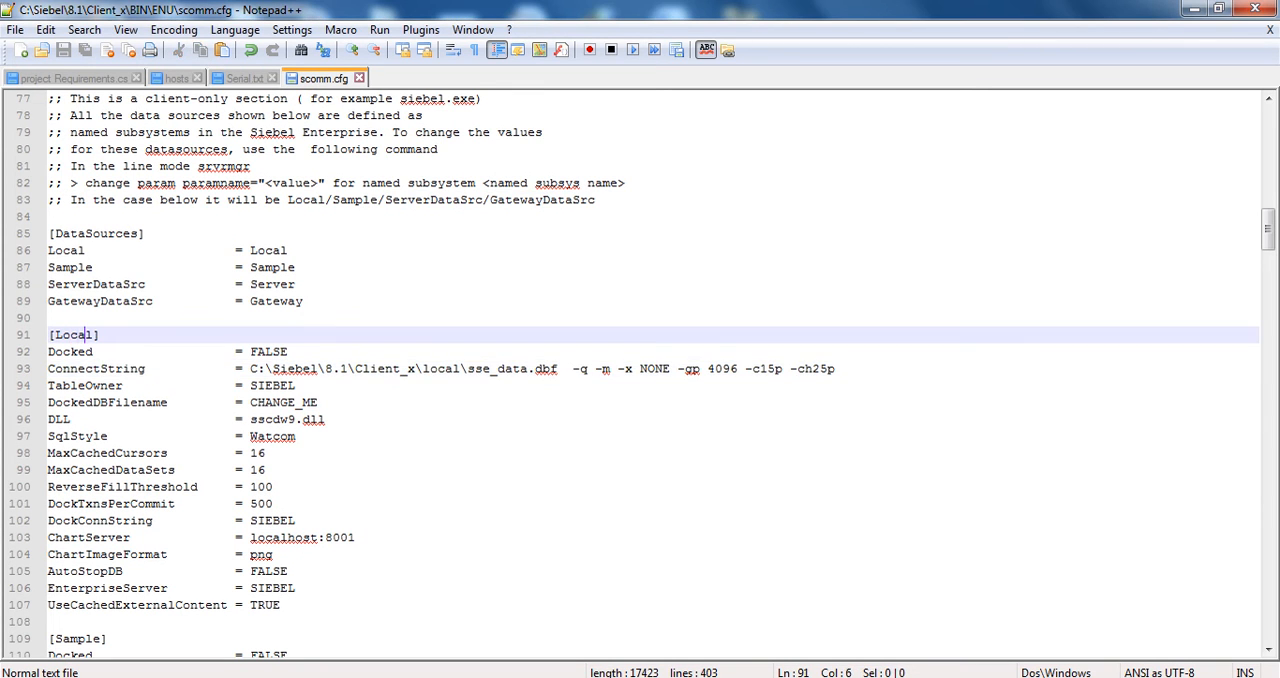
{"action": "double_click", "coordinate": [78, 335]}
{"action": "key", "text": "ctrl+f"}
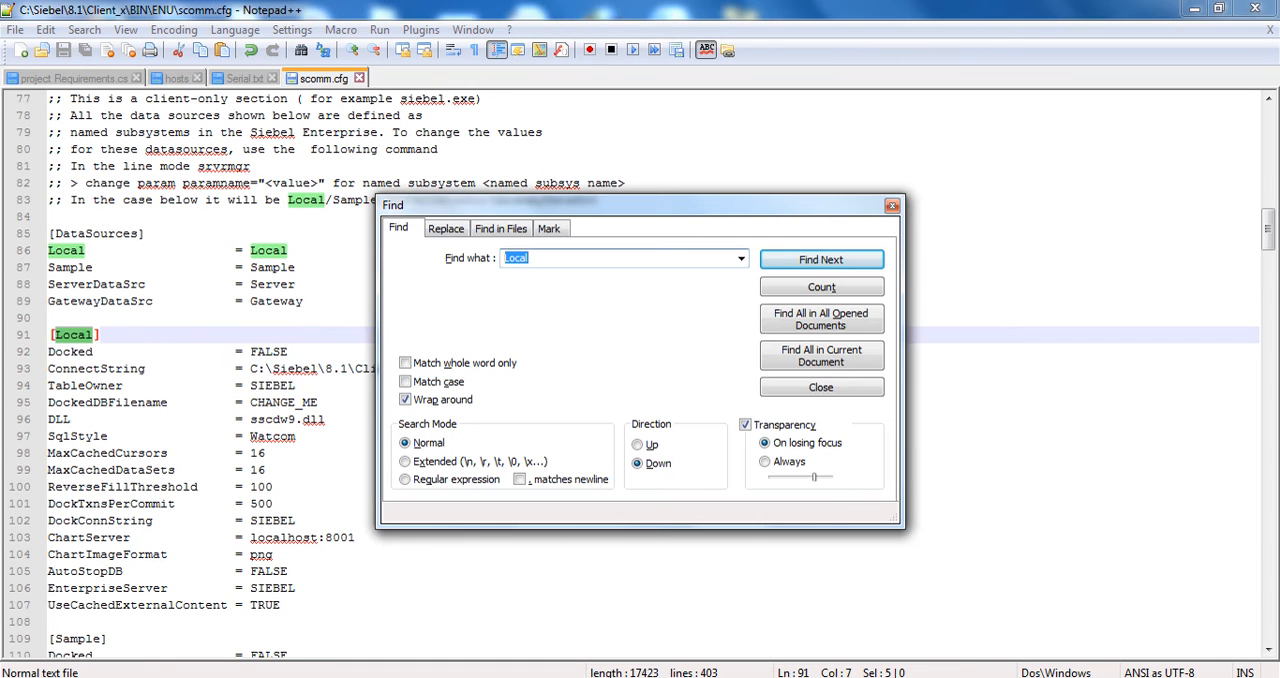
{"action": "key", "text": "Return"}
{"action": "key", "text": "Return"}
{"action": "key", "text": "Return"}
{"action": "key", "text": "Return"}
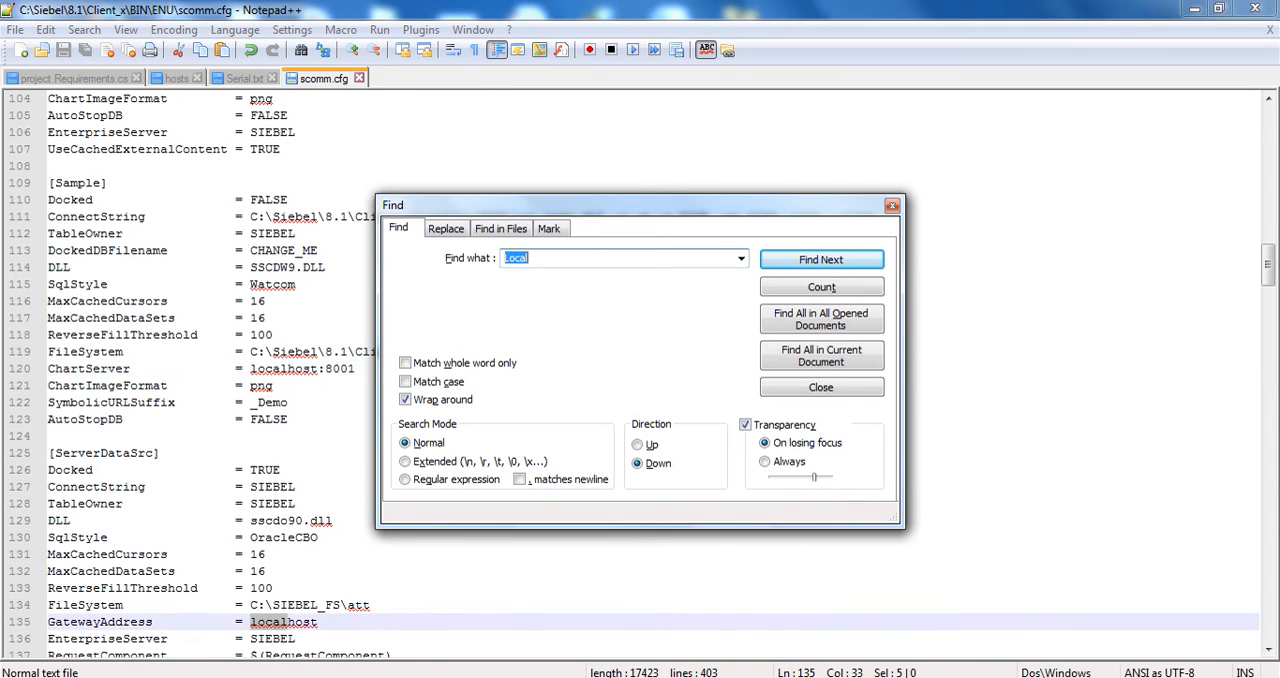
{"action": "key", "text": "Return"}
{"action": "key", "text": "Return"}
{"action": "key", "text": "Return"}
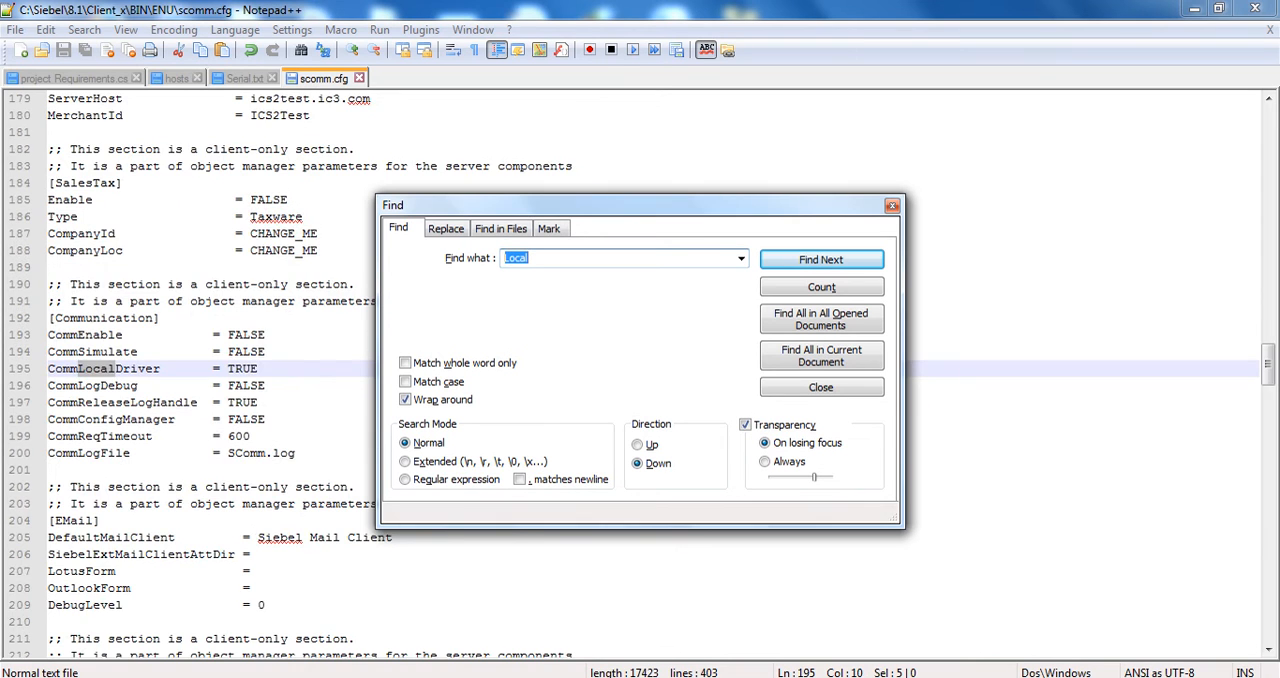
{"action": "key", "text": "Return"}
{"action": "key", "text": "Return"}
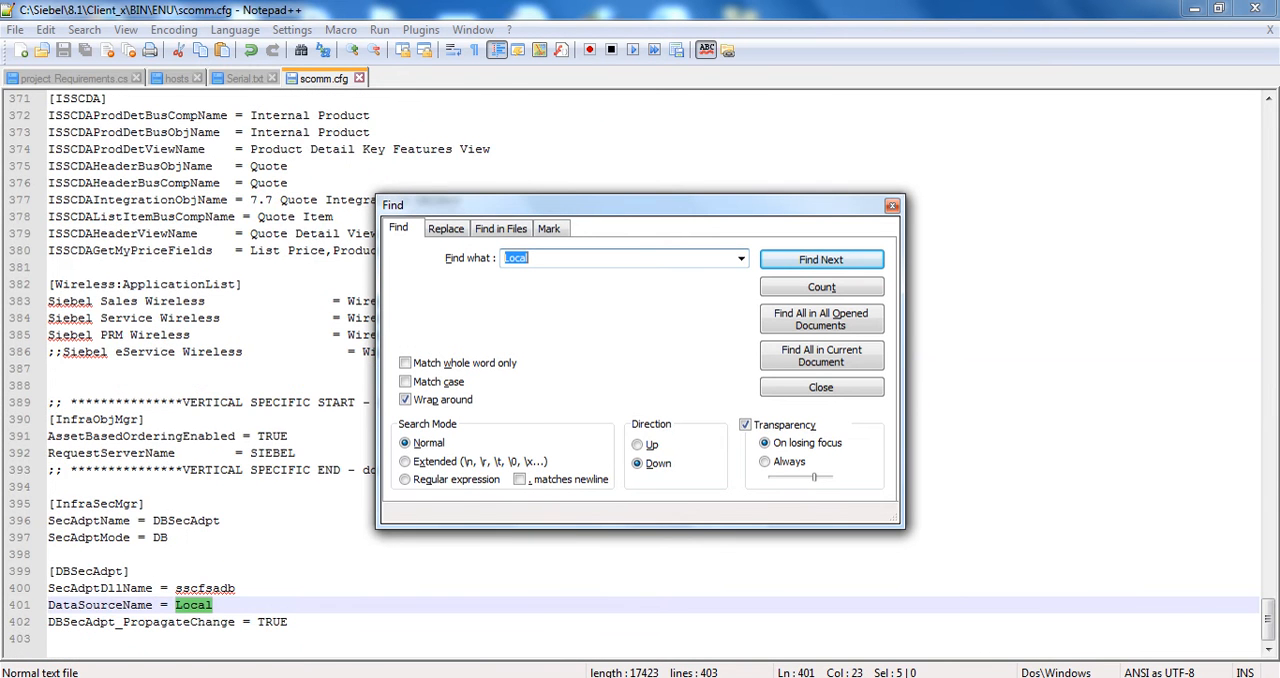
{"action": "key", "text": "Return"}
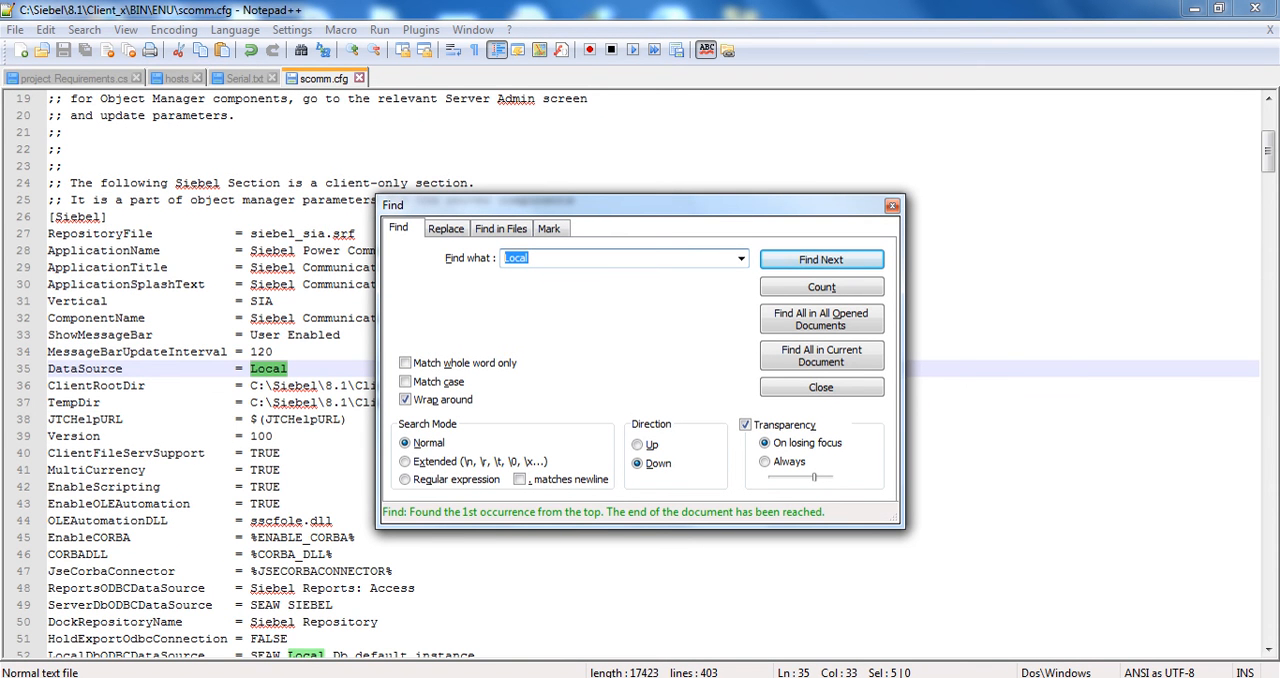
Search for the [sample] section and highlight the sse_samp.dbf file name in its ConnectString
{"action": "key", "text": "BackSpace"}
{"action": "type", "text": "[sample]"}
{"action": "key", "text": "Return"}
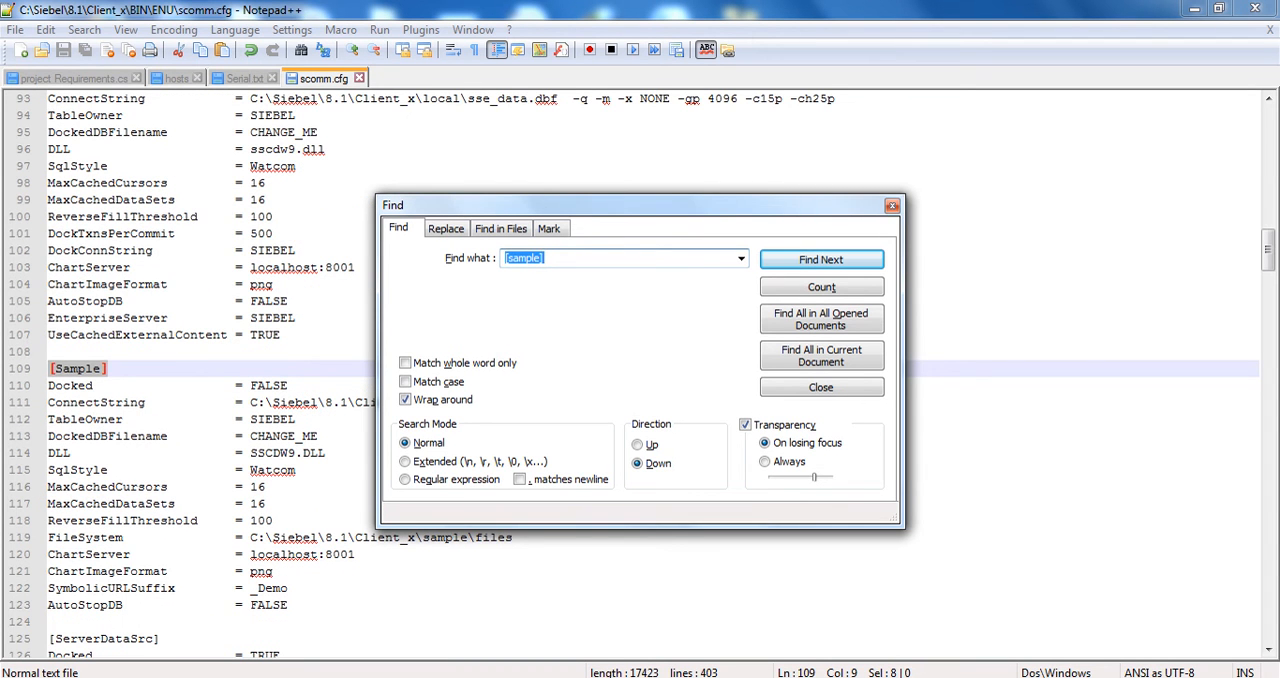
{"action": "left_click", "coordinate": [891, 205]}
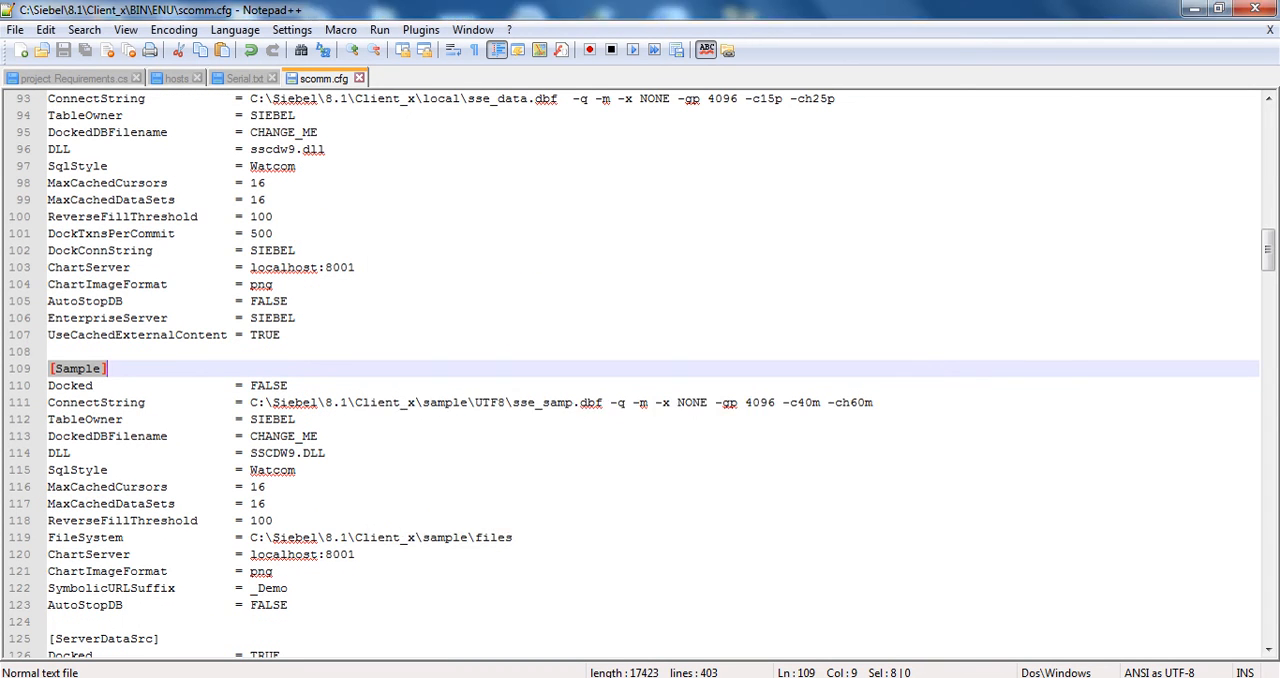
{"action": "left_click_drag", "start_coordinate": [242, 402], "coordinate": [603, 402]}
Copy the path C:\Siebel\8.1\Client_x\sample\ from the [Sample] ConnectString and open that folder in Windows Explorer
{"action": "left_click", "coordinate": [224, 677]}
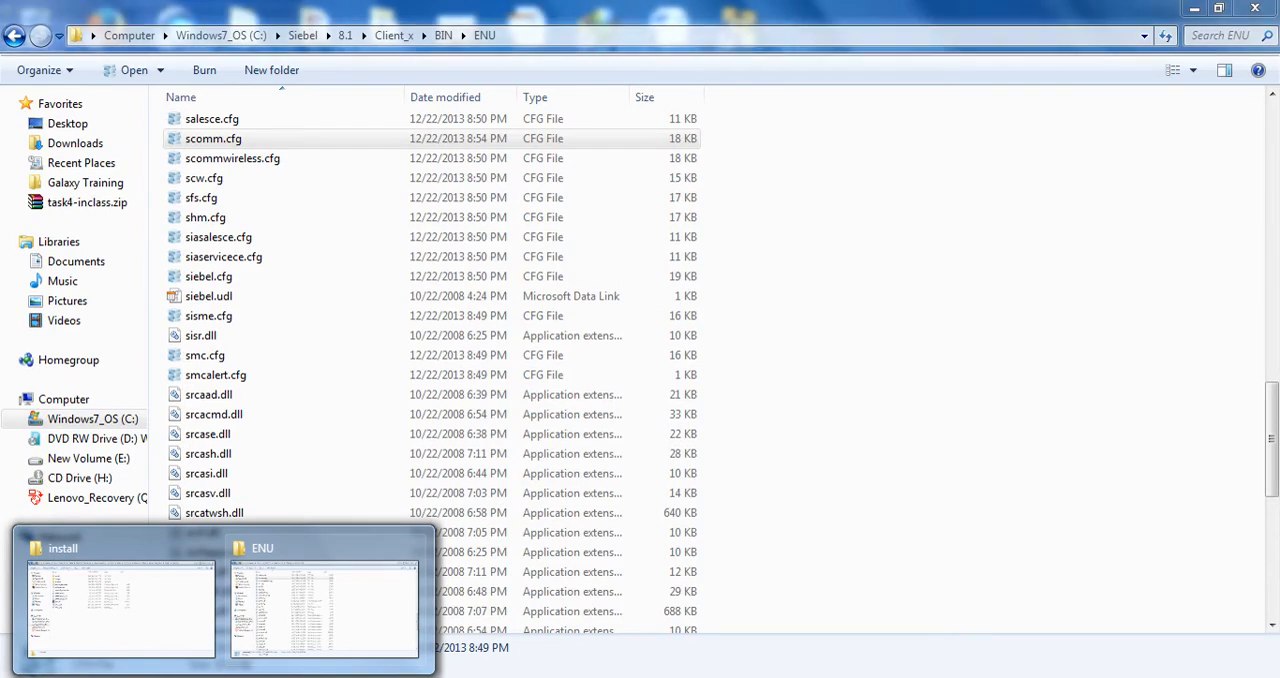
{"action": "left_click", "coordinate": [324, 608]}
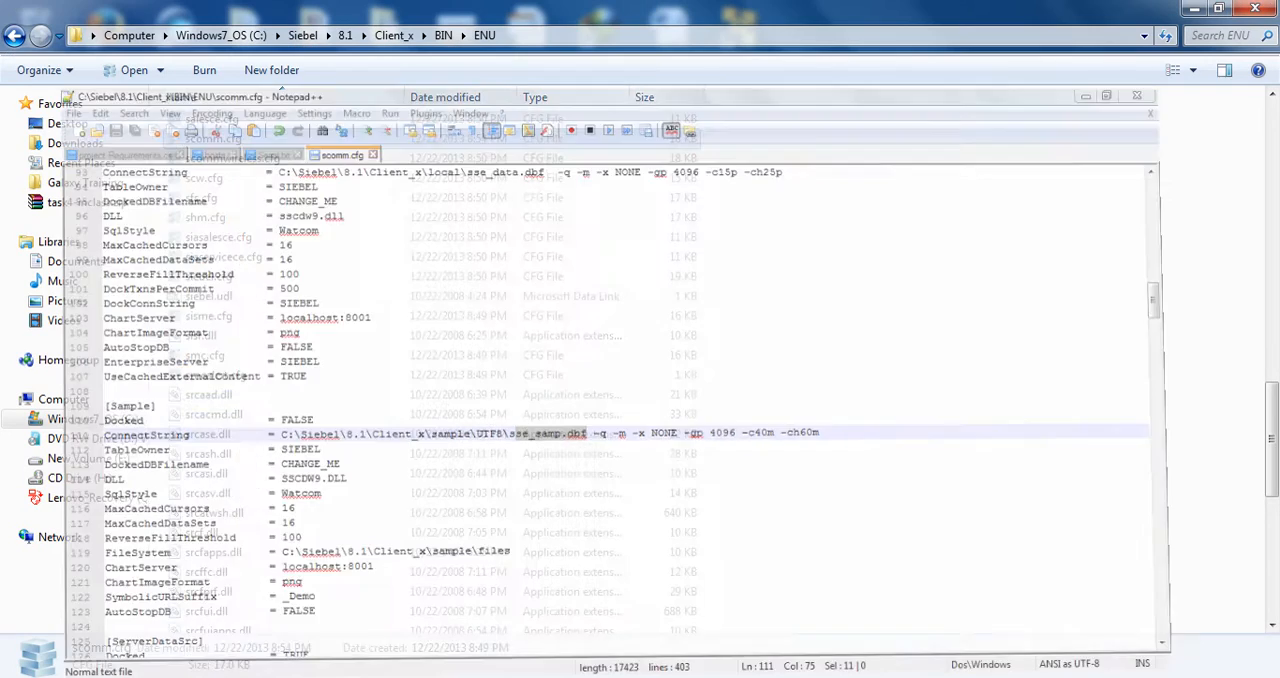
{"action": "key", "text": "alt+Tab"}
{"action": "left_click_drag", "start_coordinate": [250, 402], "coordinate": [474, 402]}
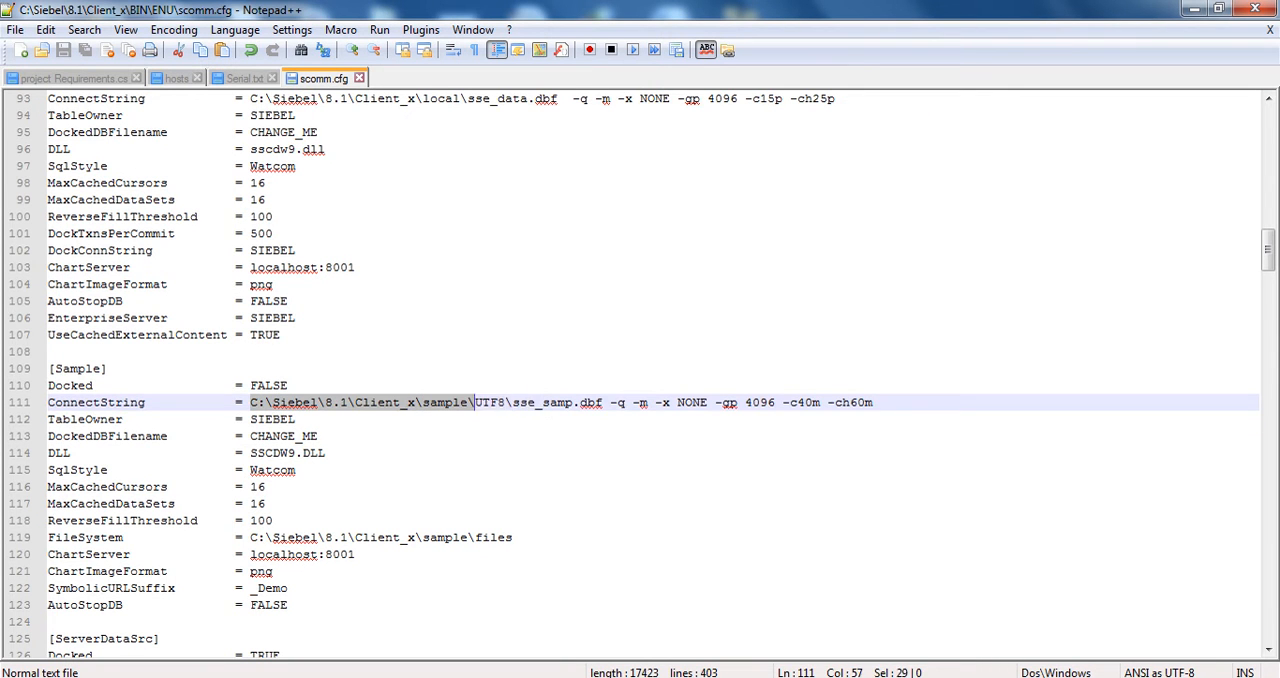
{"action": "left_click", "coordinate": [223, 677]}
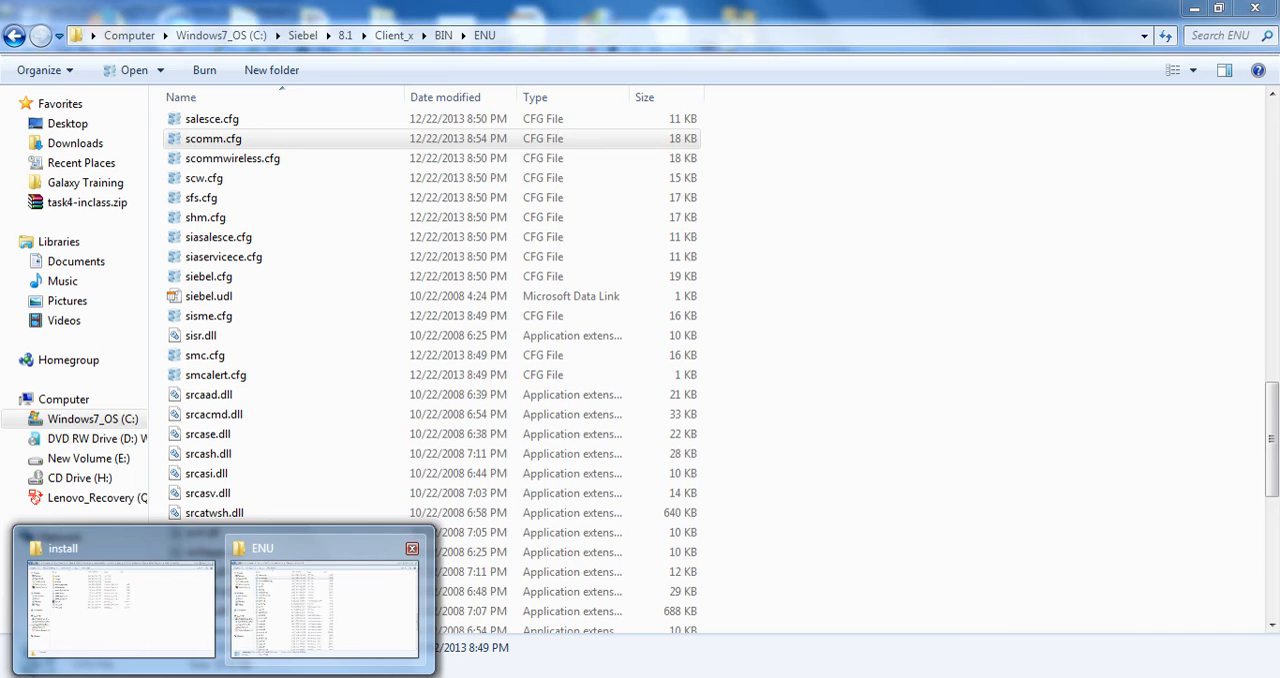
{"action": "left_click", "coordinate": [324, 608]}
{"action": "key", "text": "alt+d"}
{"action": "type", "text": "C:\\Siebel\\8.1\\Client_x\\sample\\"}
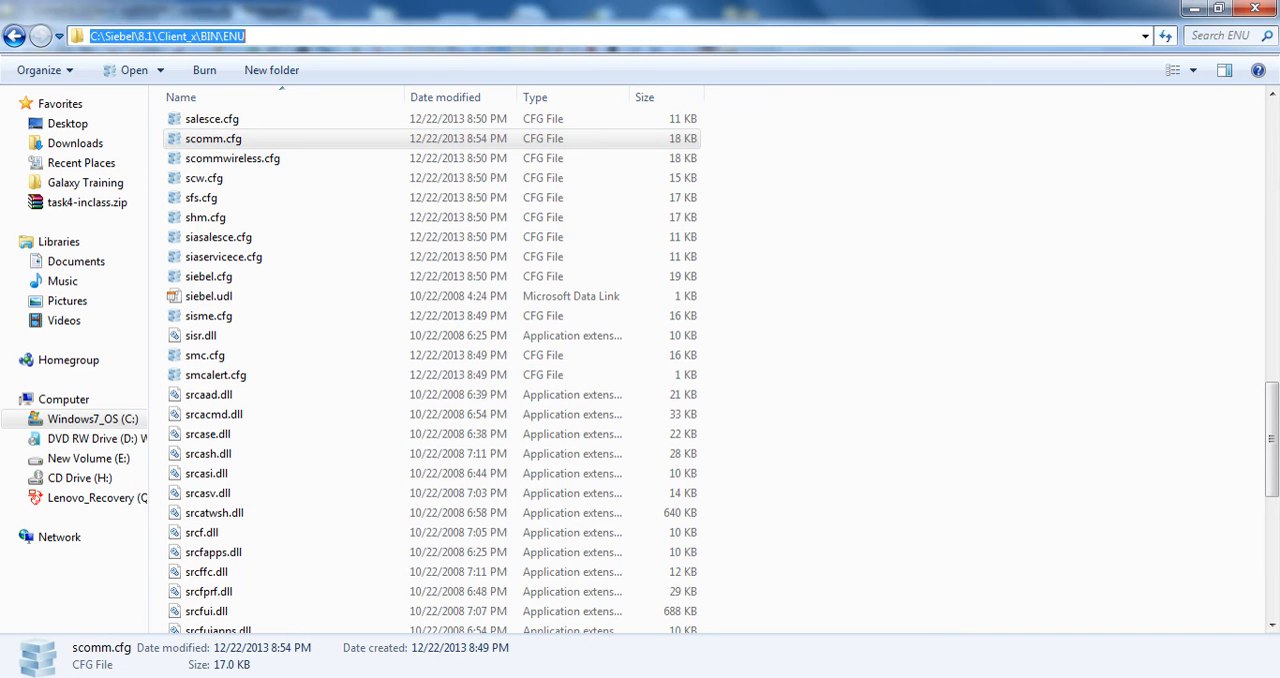
{"action": "key", "text": "Return"}
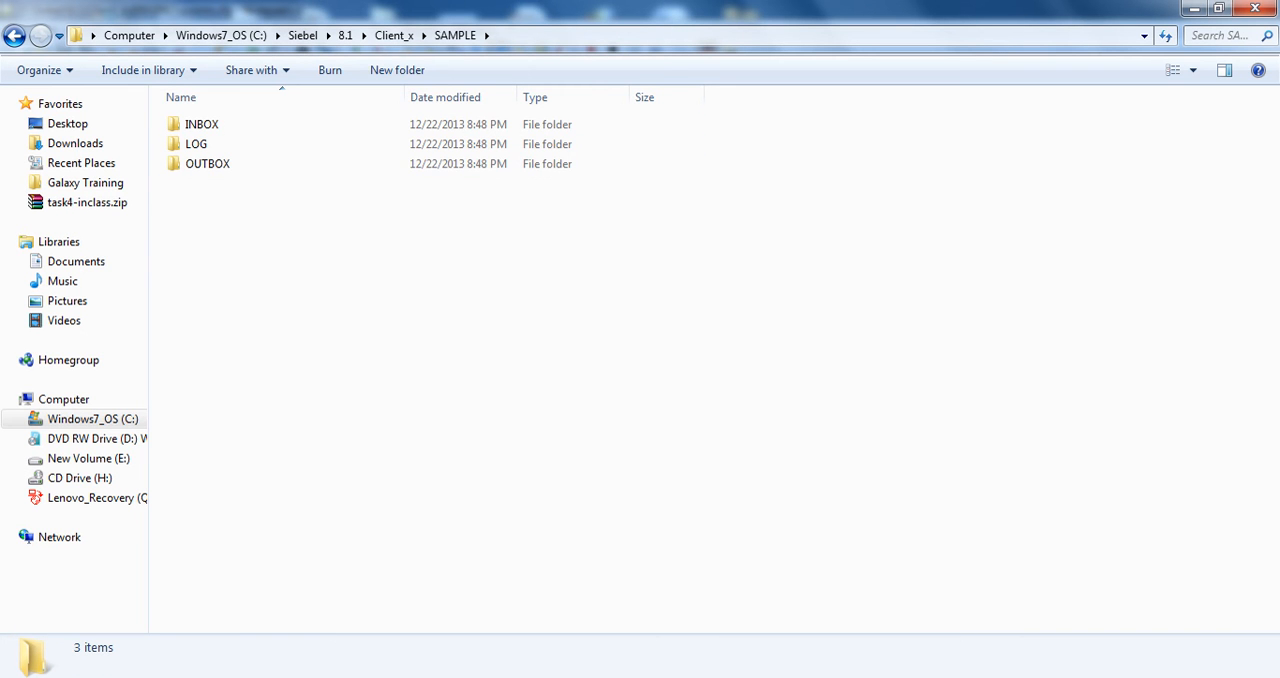
Create a folder in SAMPLE named UTF8, using the name copied from the ConnectString and granting permission, and open it
{"action": "key", "text": "alt+Tab"}
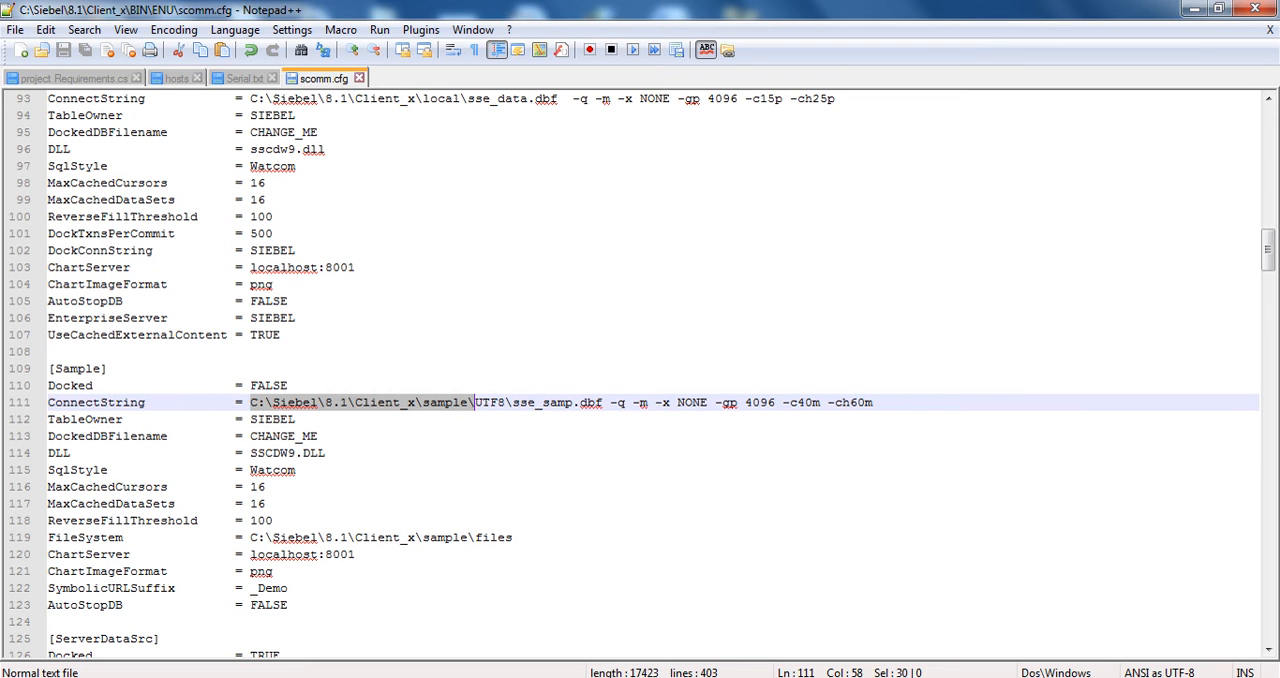
{"action": "left_click", "coordinate": [512, 418]}
{"action": "left_click", "coordinate": [512, 403]}
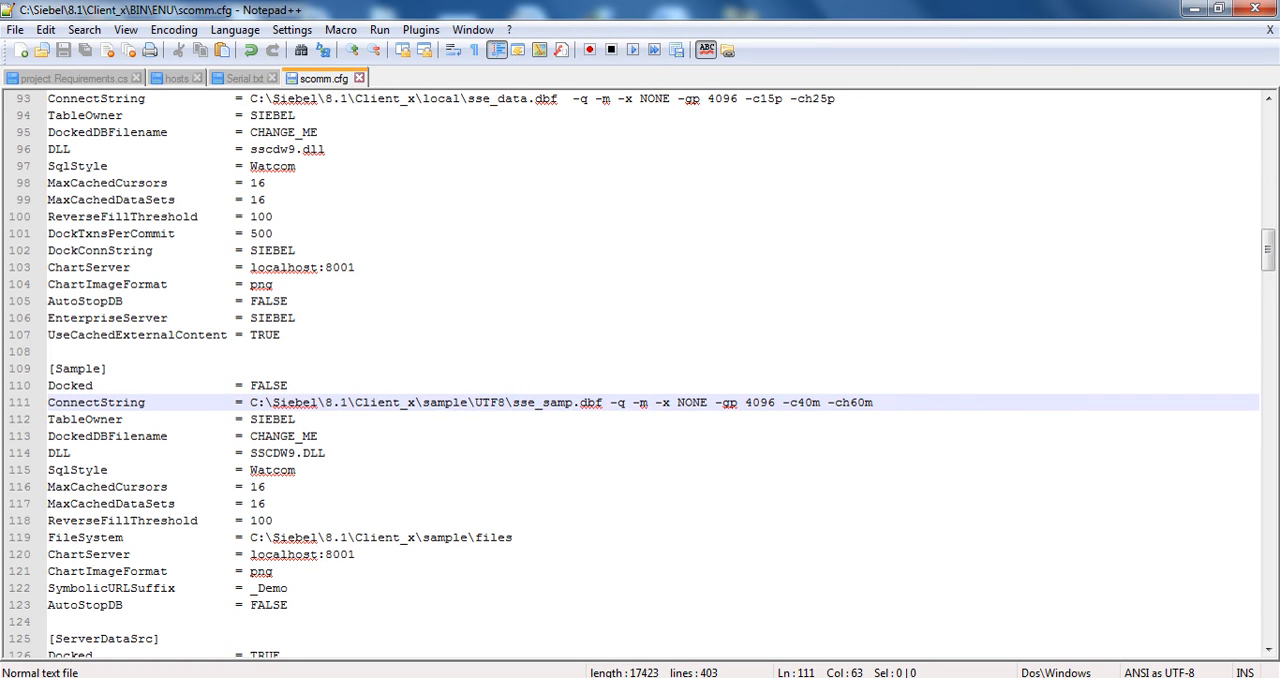
{"action": "double_click", "coordinate": [490, 403]}
{"action": "key", "text": "ctrl+c"}
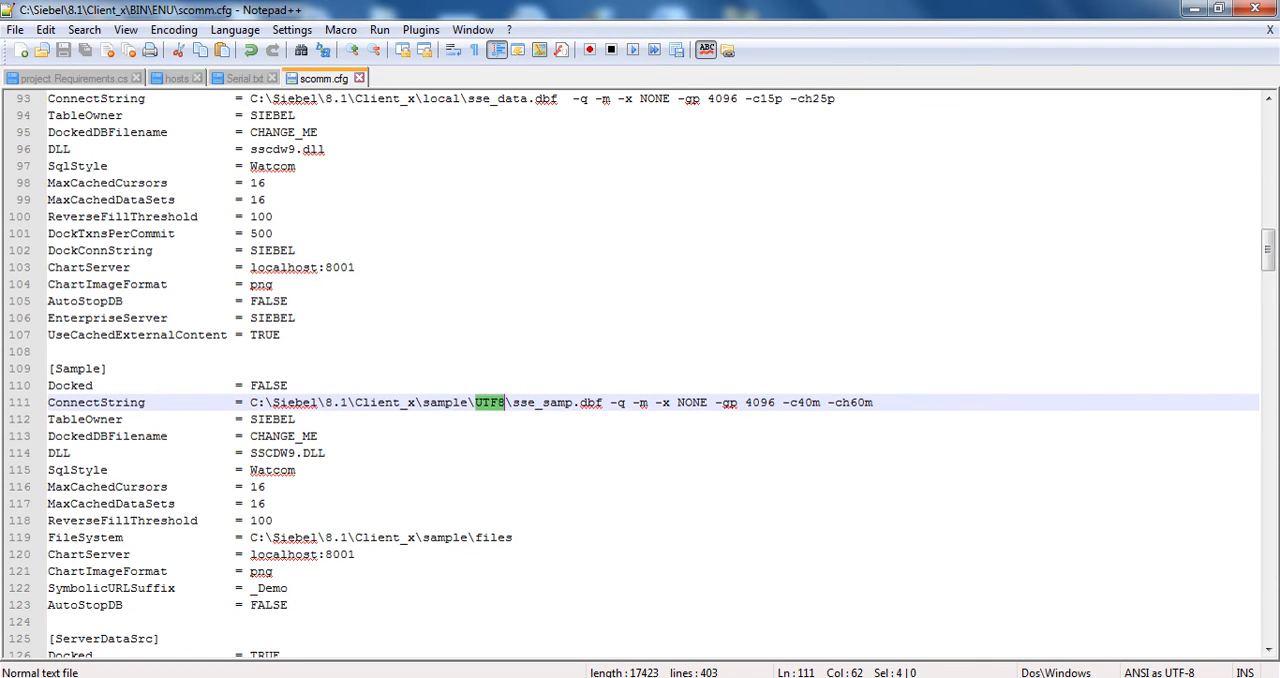
{"action": "key", "text": "alt+Tab"}
{"action": "left_click", "coordinate": [397, 70]}
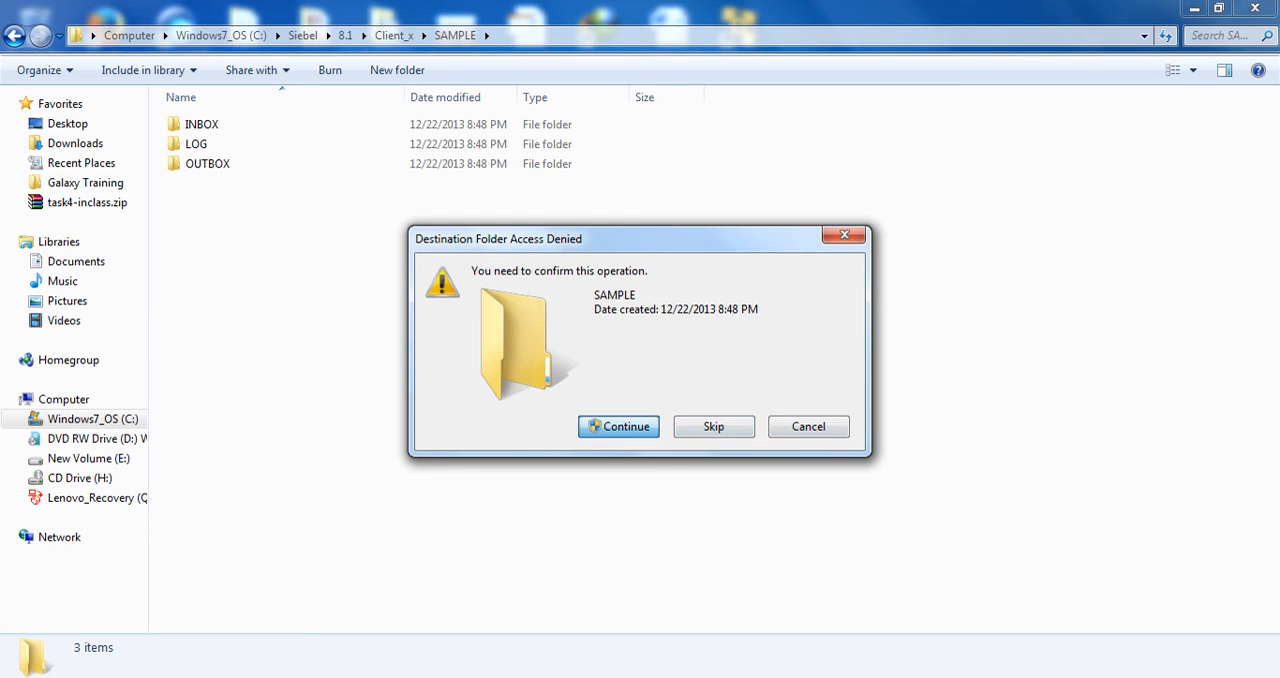
{"action": "left_click", "coordinate": [619, 427]}
{"action": "key", "text": "ctrl+v"}
{"action": "left_click", "coordinate": [560, 262]}
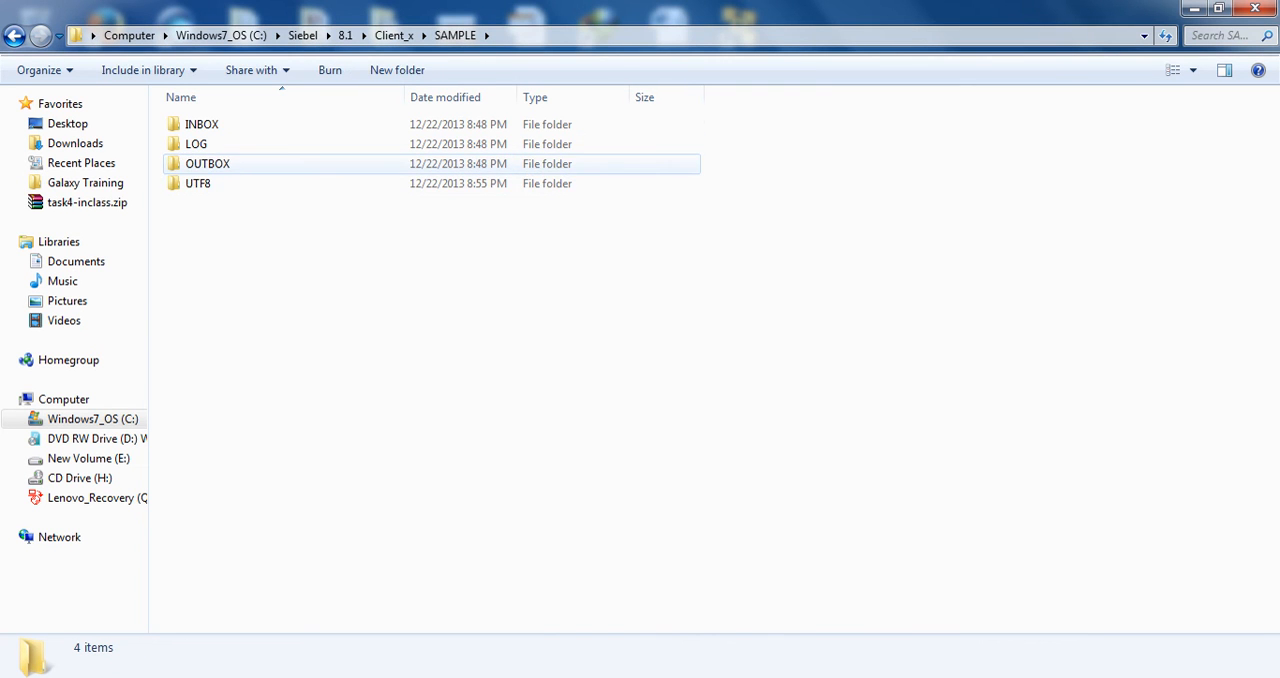
{"action": "double_click", "coordinate": [198, 184]}
Return to scomm.cfg and highlight the sse_samp.dbf file name in the [Sample] ConnectString
{"action": "key", "text": "alt+Tab"}
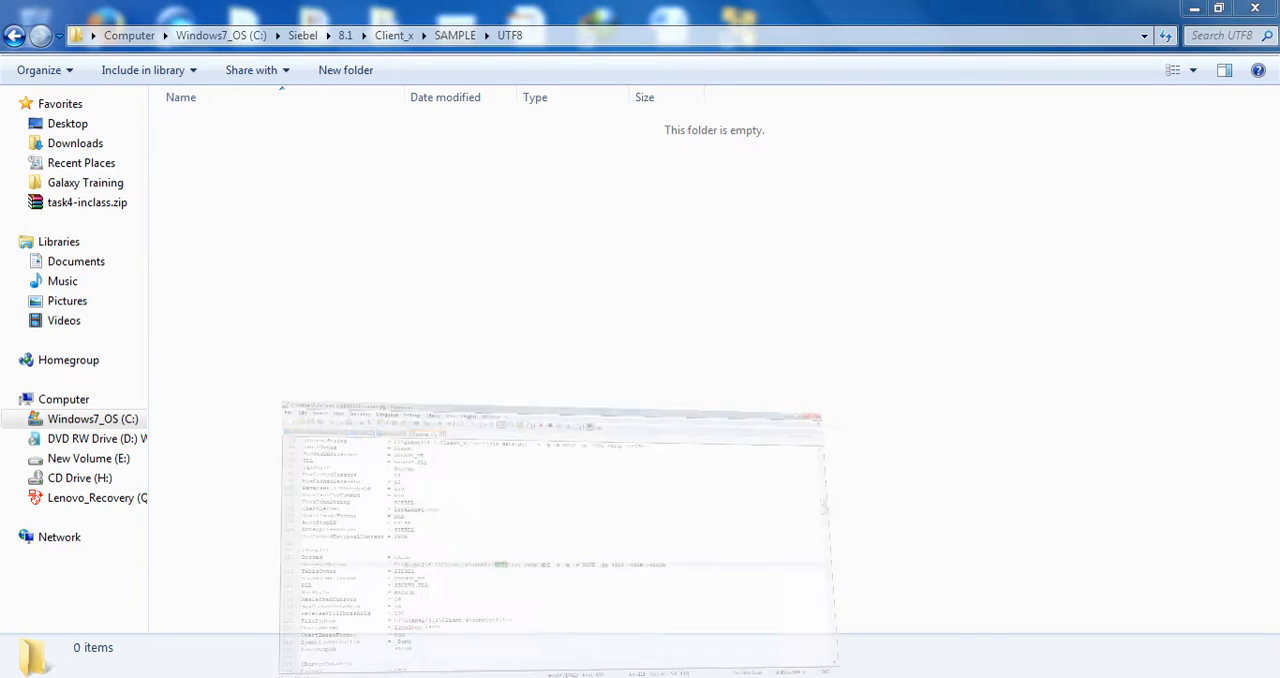
{"action": "left_click", "coordinate": [296, 419]}
{"action": "left_click_drag", "start_coordinate": [513, 403], "coordinate": [603, 403]}
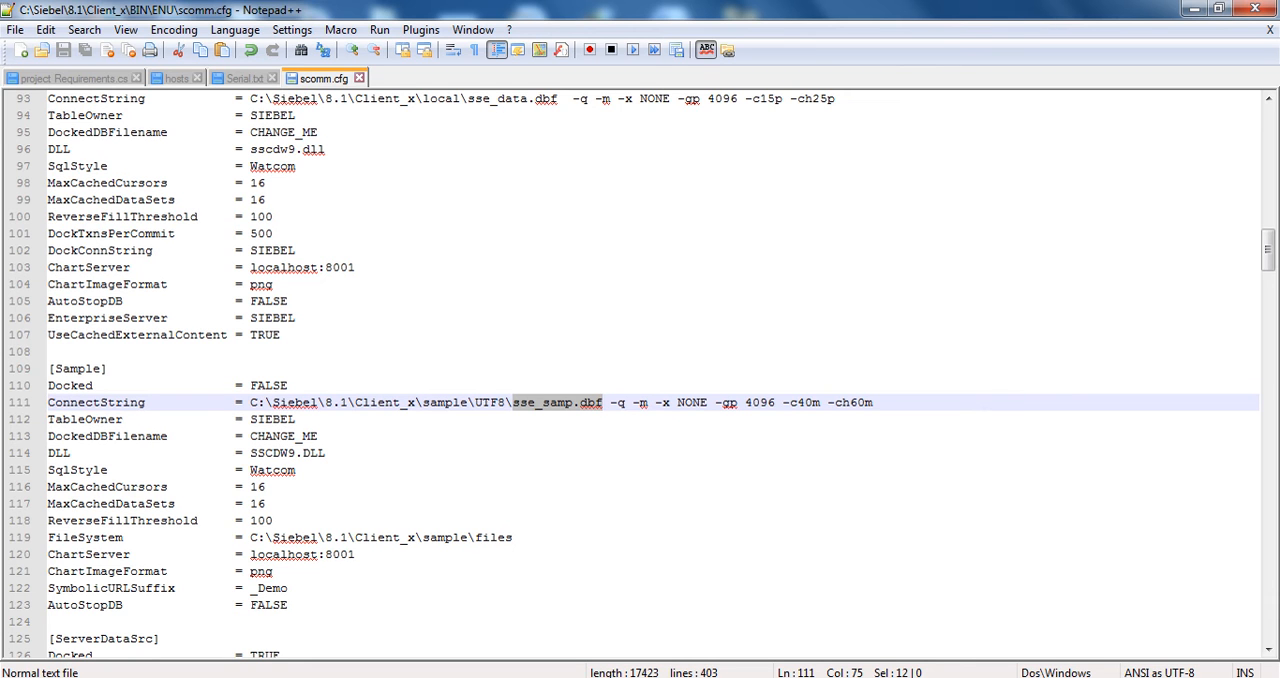
{"action": "key", "text": "shift+Left"}
{"action": "key", "text": "shift+Left"}
{"action": "key", "text": "shift+Left"}
{"action": "key", "text": "shift+Left"}
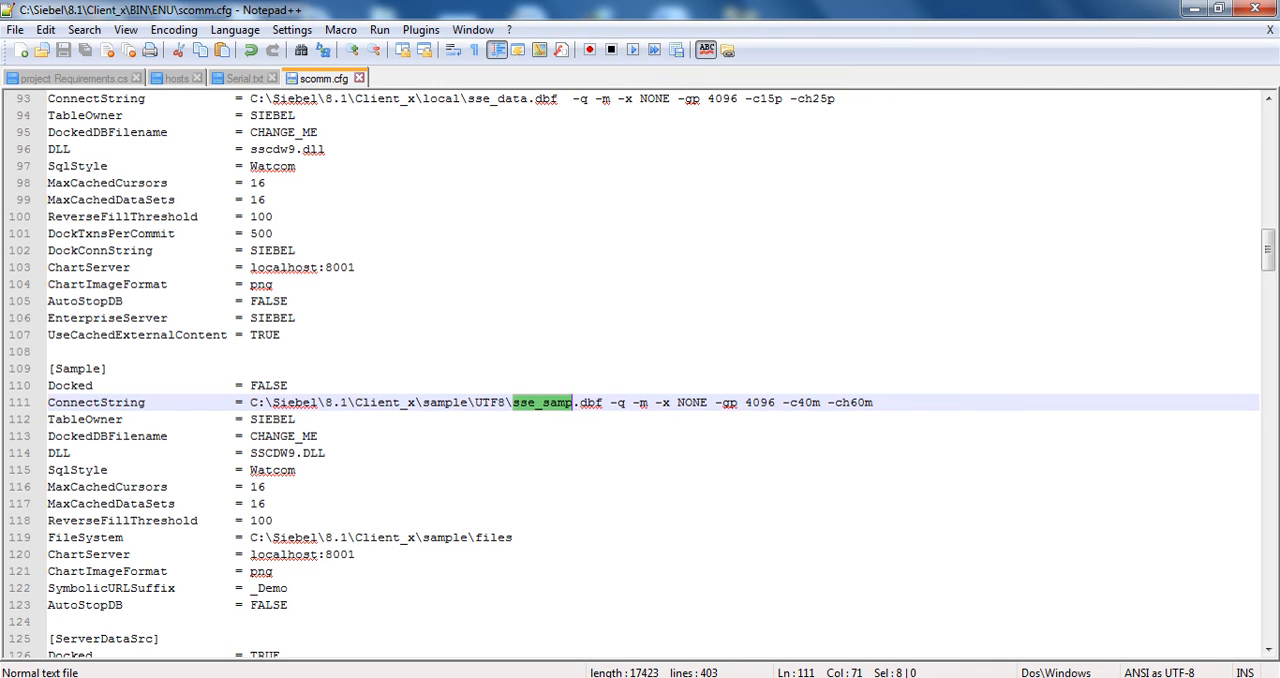
{"action": "key", "text": "Left"}
{"action": "left_click_drag", "start_coordinate": [520, 402], "coordinate": [604, 402]}
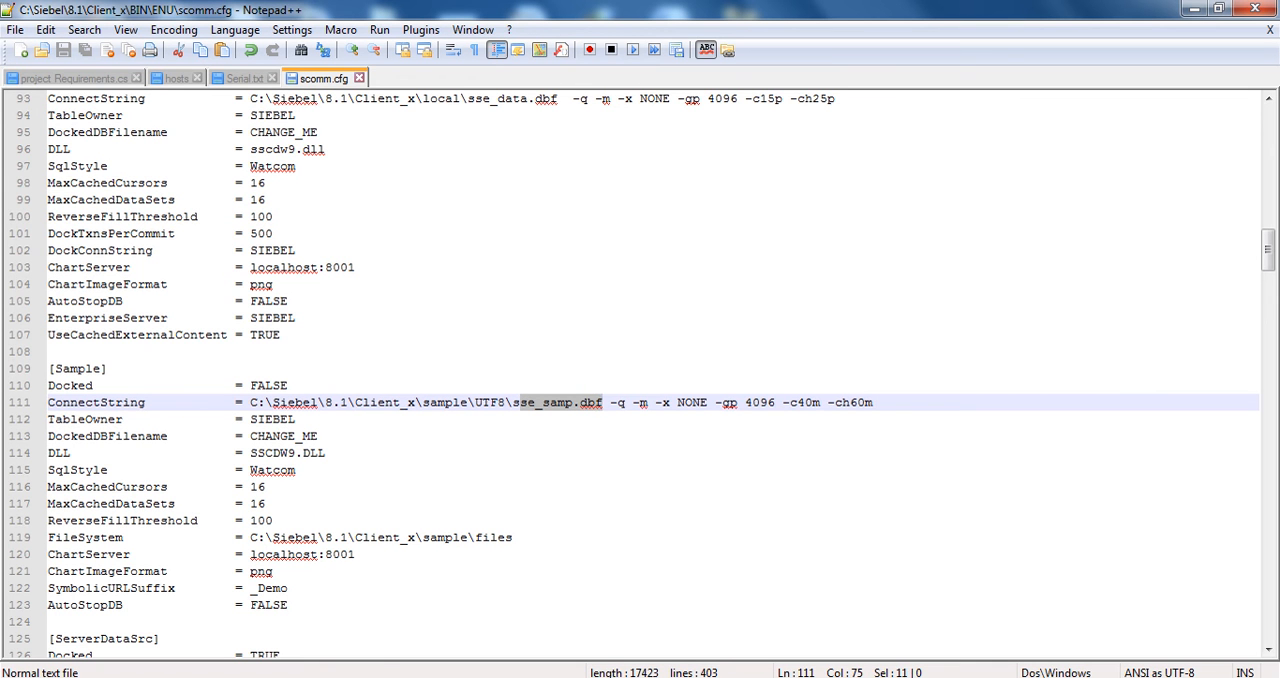
Open the 811x folder on drive E: inside Siebel 8.1 Win 32 bit\Client Installation\8.1.1.0\sampledb\sia_sample_db_new\UTF8
{"action": "key", "text": "super"}
{"action": "left_click", "coordinate": [357, 203]}
{"action": "double_click", "coordinate": [511, 318]}
{"action": "scroll", "coordinate": [620, 360], "scroll_direction": "down", "scroll_amount": 4}
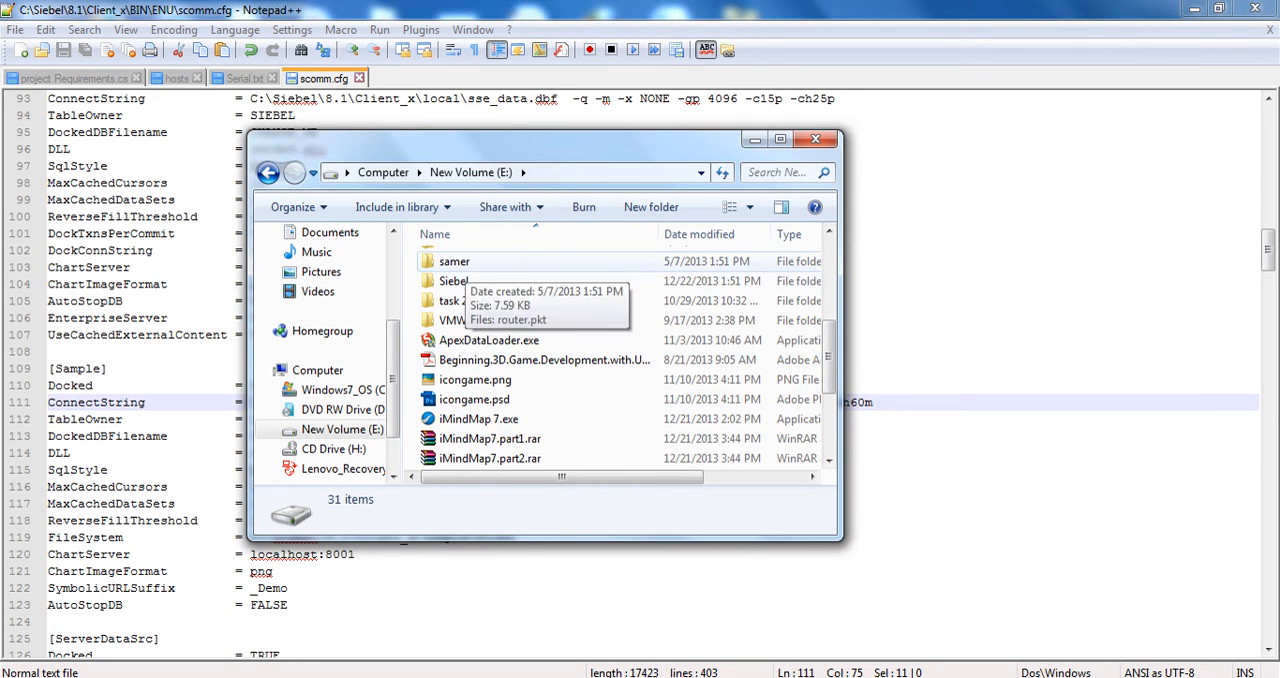
{"action": "double_click", "coordinate": [453, 281]}
{"action": "double_click", "coordinate": [475, 320]}
{"action": "double_click", "coordinate": [482, 261]}
{"action": "double_click", "coordinate": [455, 261]}
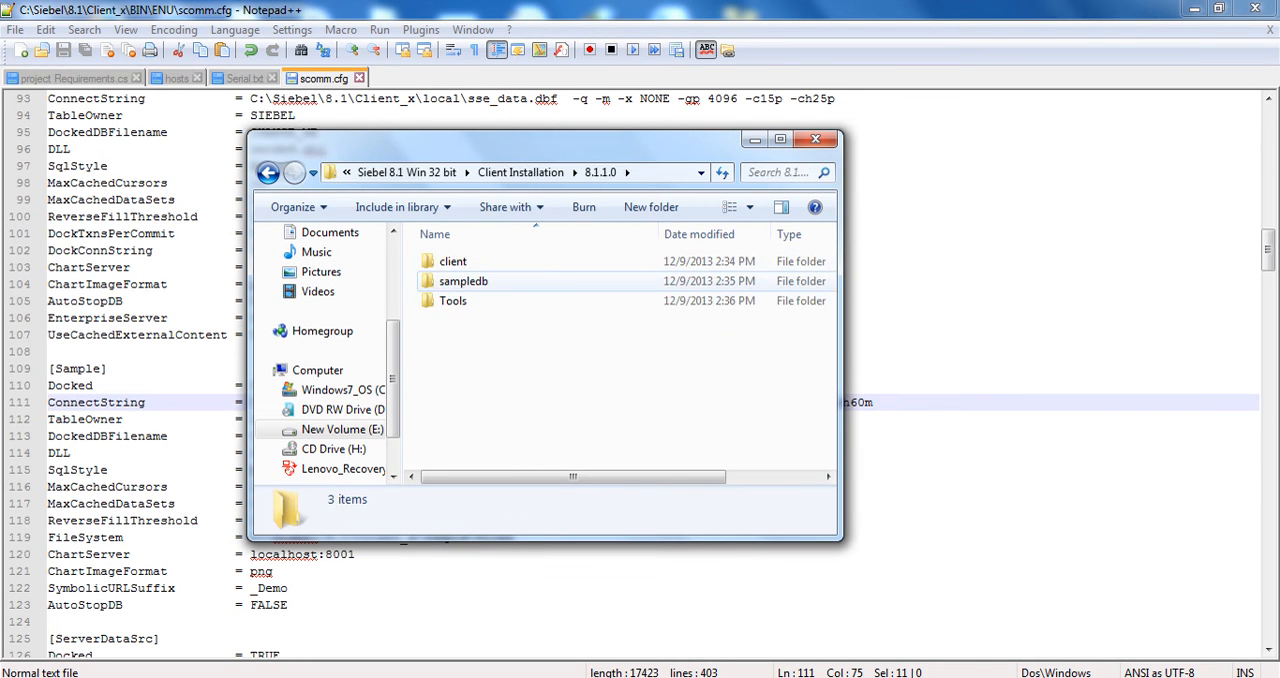
{"action": "double_click", "coordinate": [463, 281]}
{"action": "double_click", "coordinate": [455, 261]}
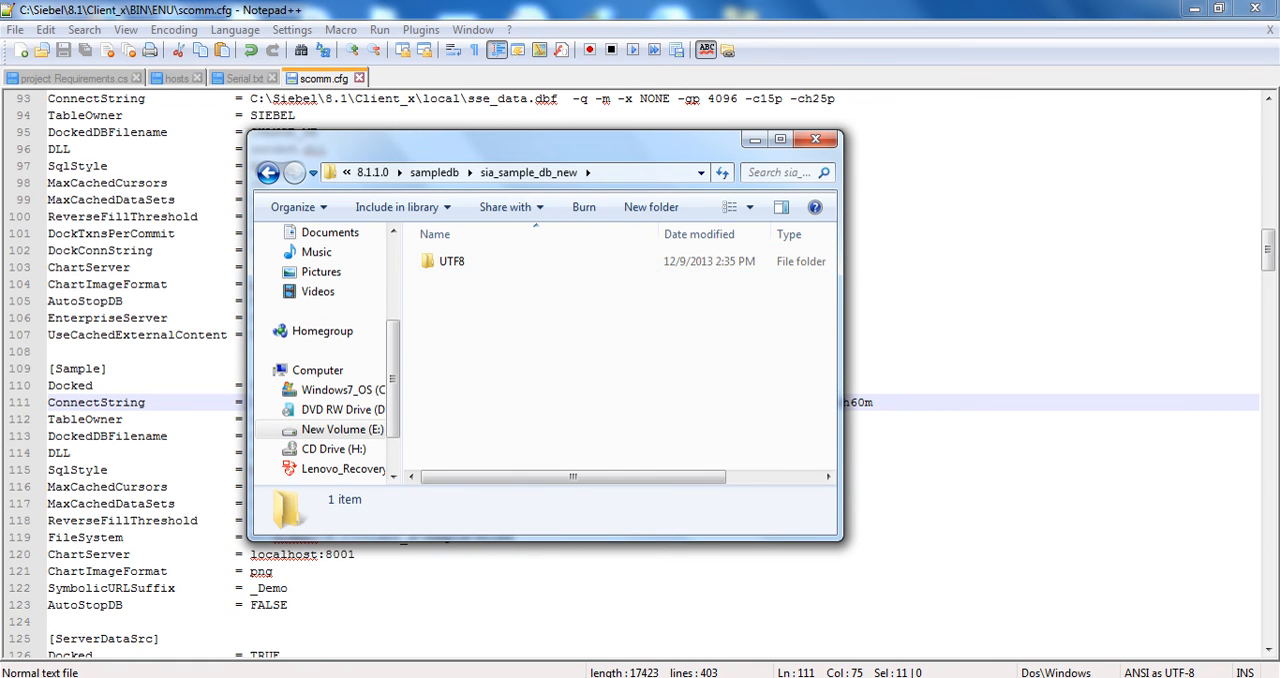
{"action": "double_click", "coordinate": [450, 261]}
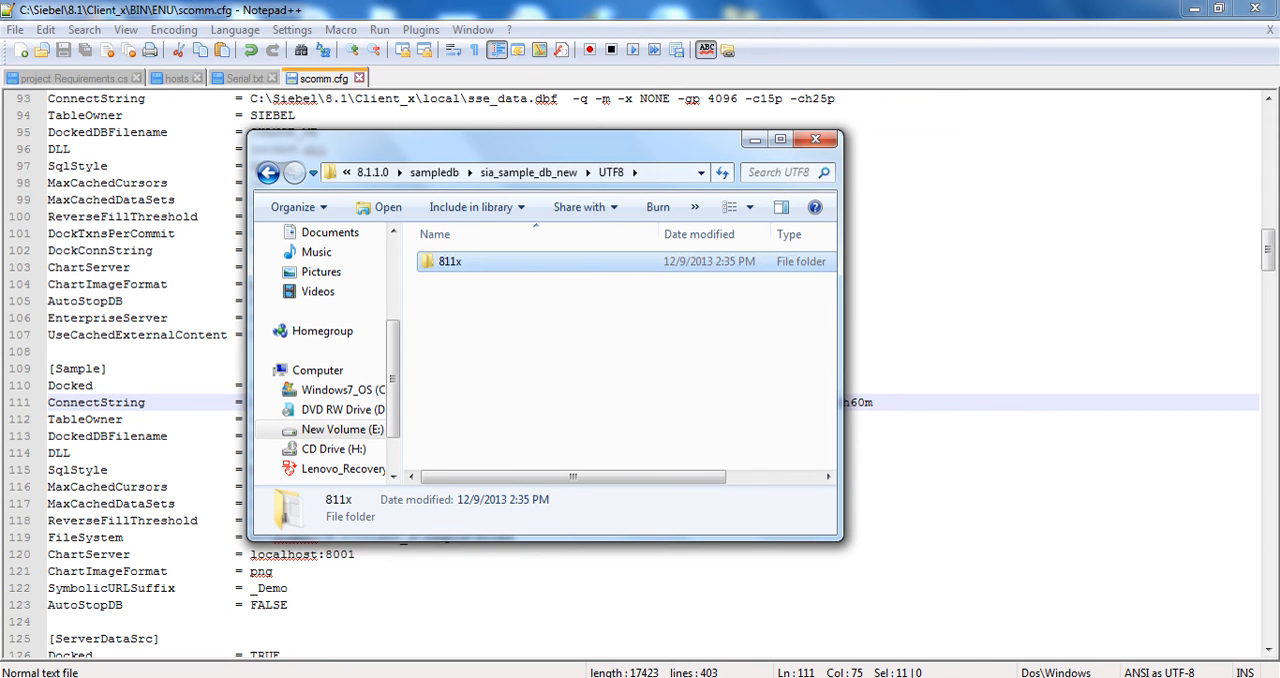
{"action": "double_click", "coordinate": [450, 261]}
Copy sse_samp.dbf from 811x into C:\Siebel\8.1\Client_x\SAMPLE\UTF8, granting administrator permission
{"action": "left_click", "coordinate": [470, 261]}
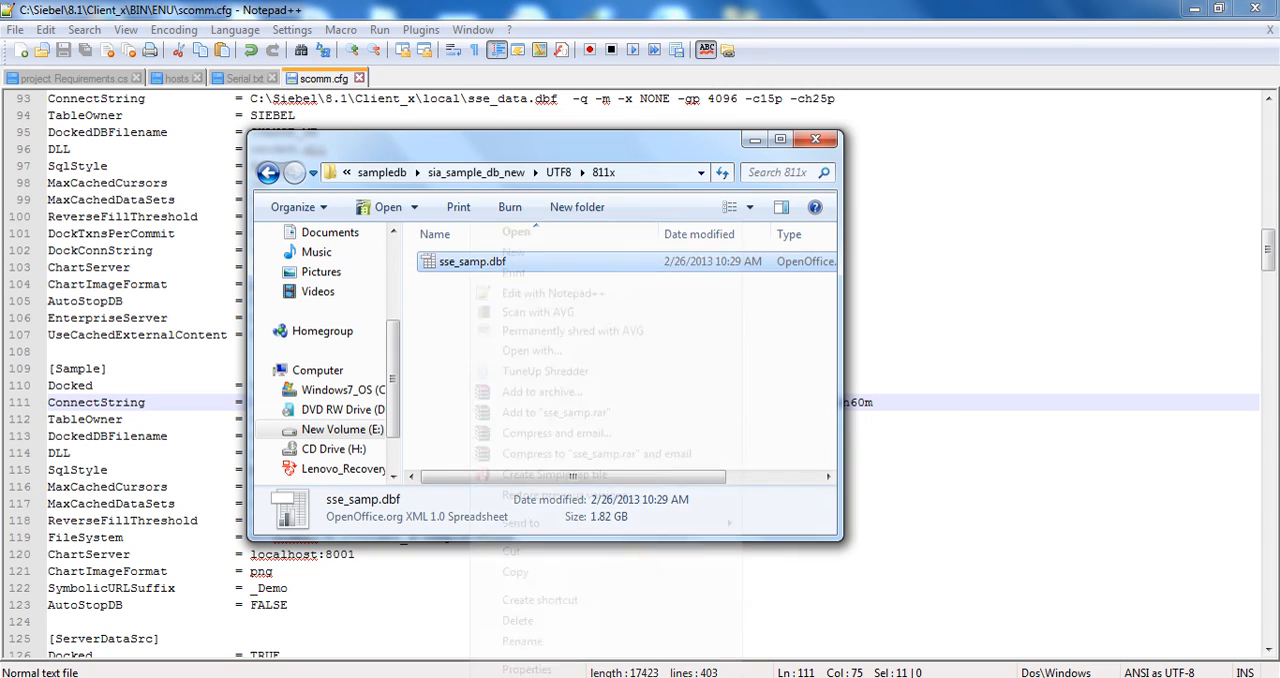
{"action": "right_click", "coordinate": [470, 261]}
{"action": "left_click", "coordinate": [515, 573]}
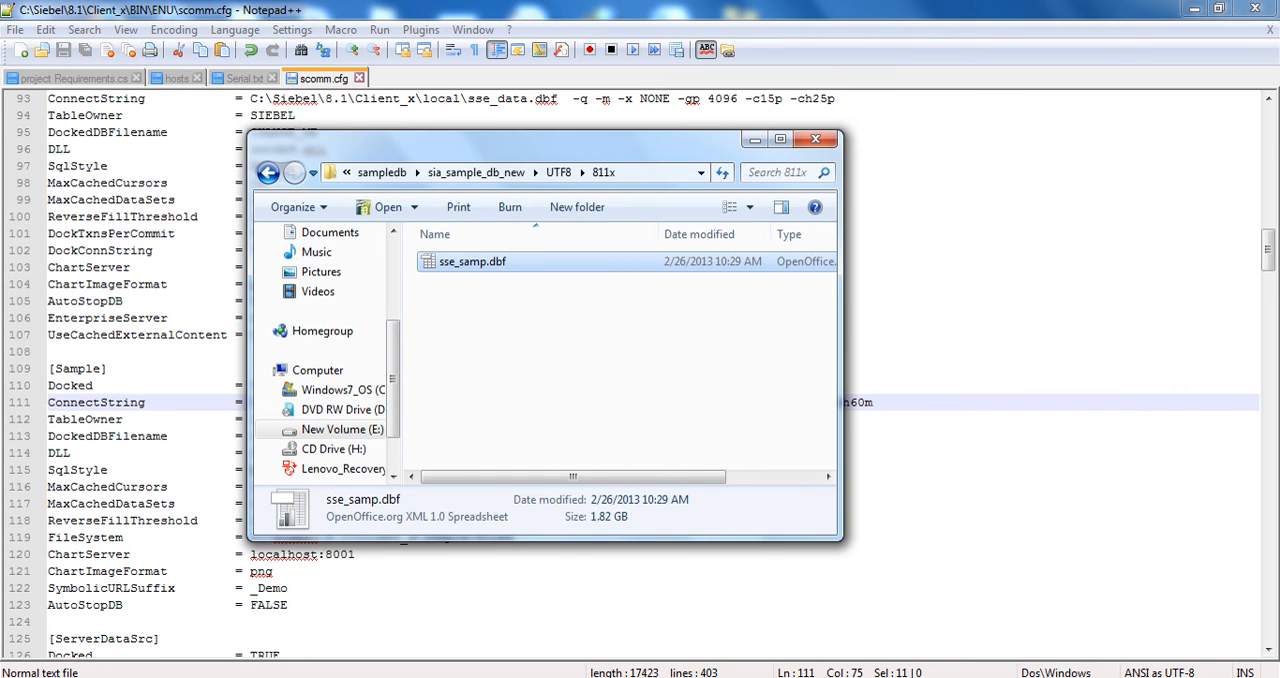
{"action": "key", "text": "alt+Tab"}
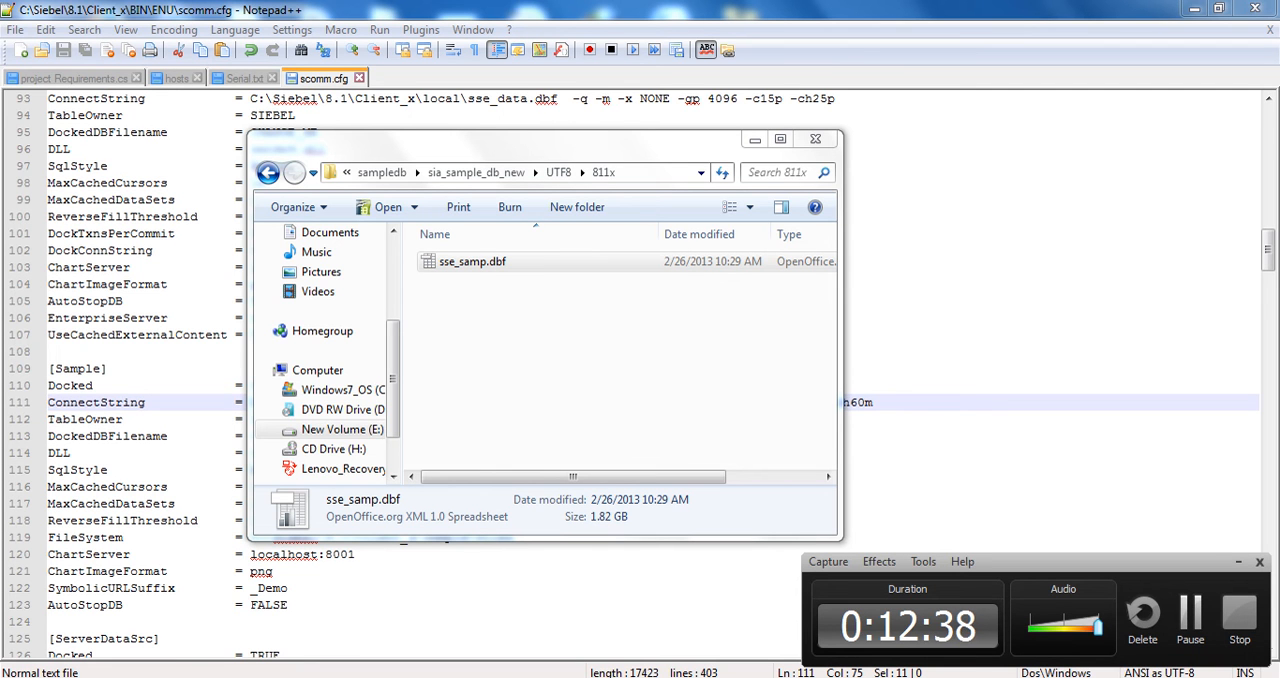
{"action": "right_click", "coordinate": [495, 261]}
{"action": "left_click", "coordinate": [560, 572]}
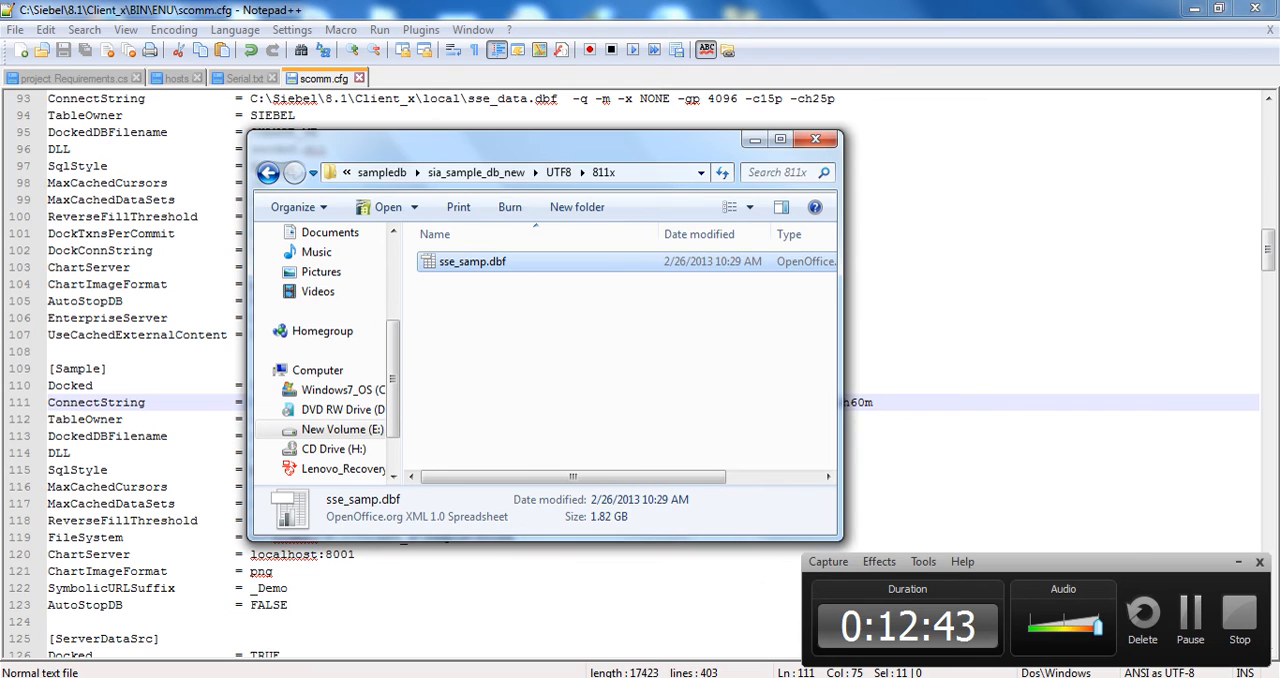
{"action": "mouse_move", "coordinate": [325, 676]}
{"action": "left_click", "coordinate": [324, 600]}
{"action": "right_click", "coordinate": [306, 302]}
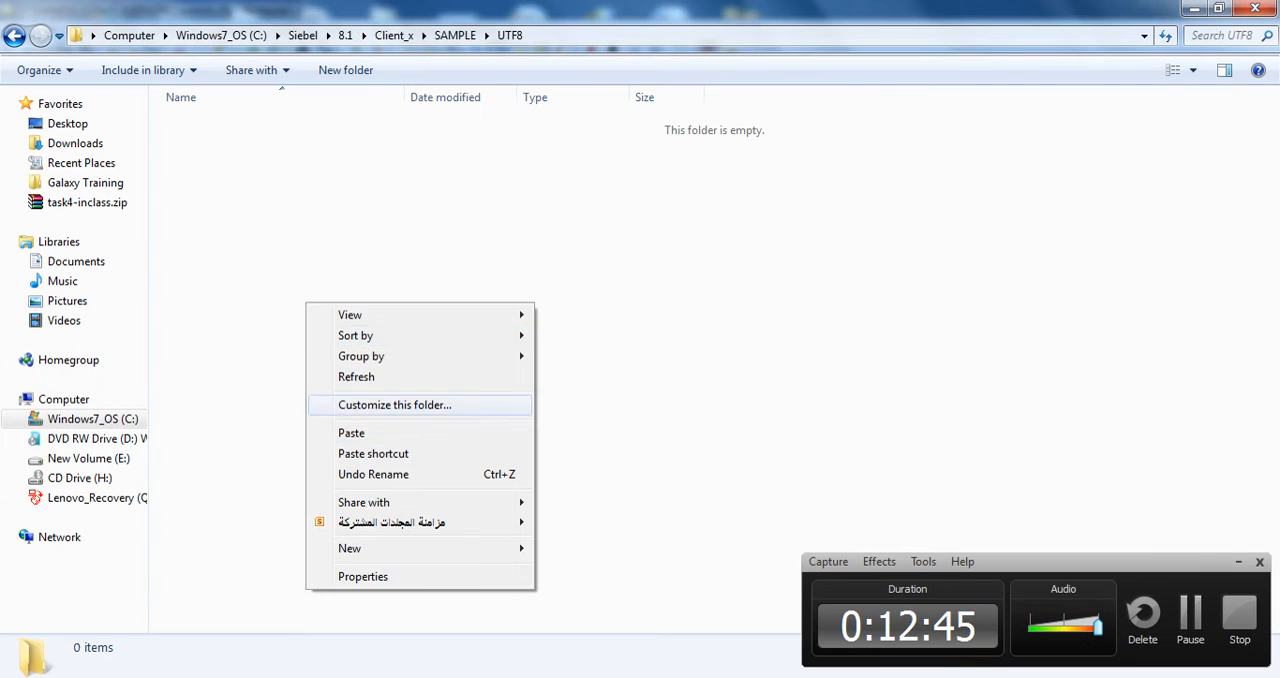
{"action": "left_click", "coordinate": [371, 431]}
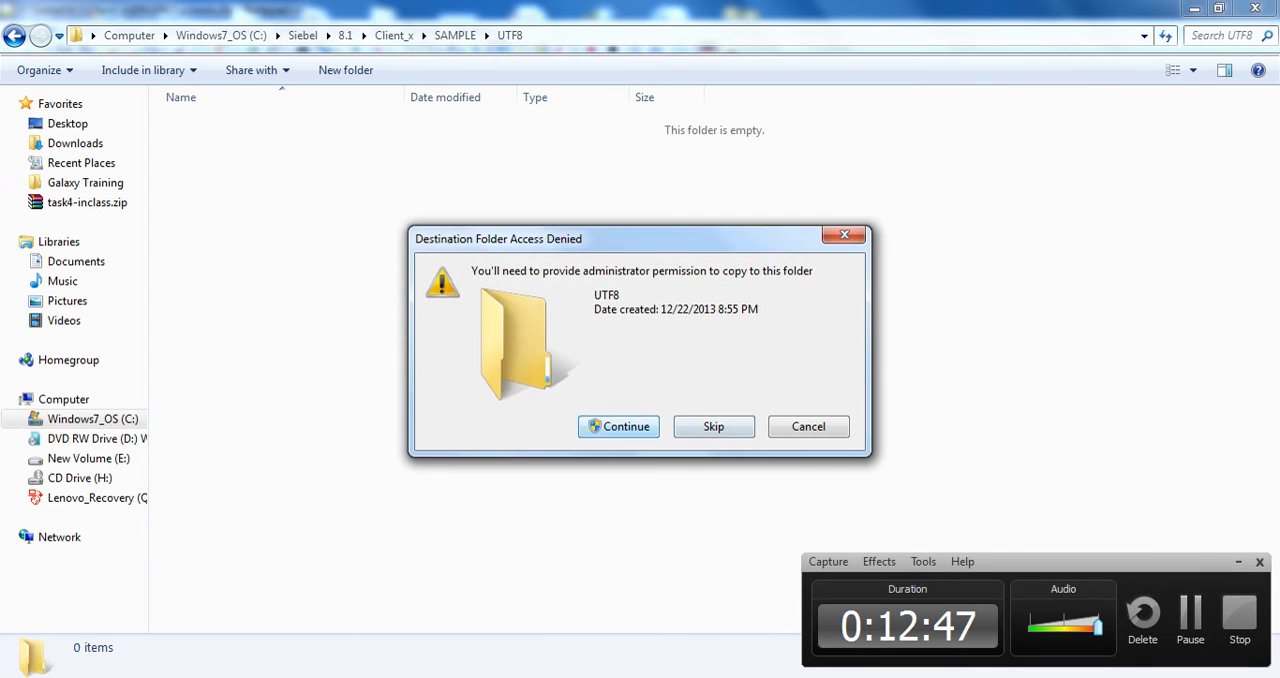
{"action": "left_click", "coordinate": [620, 422]}
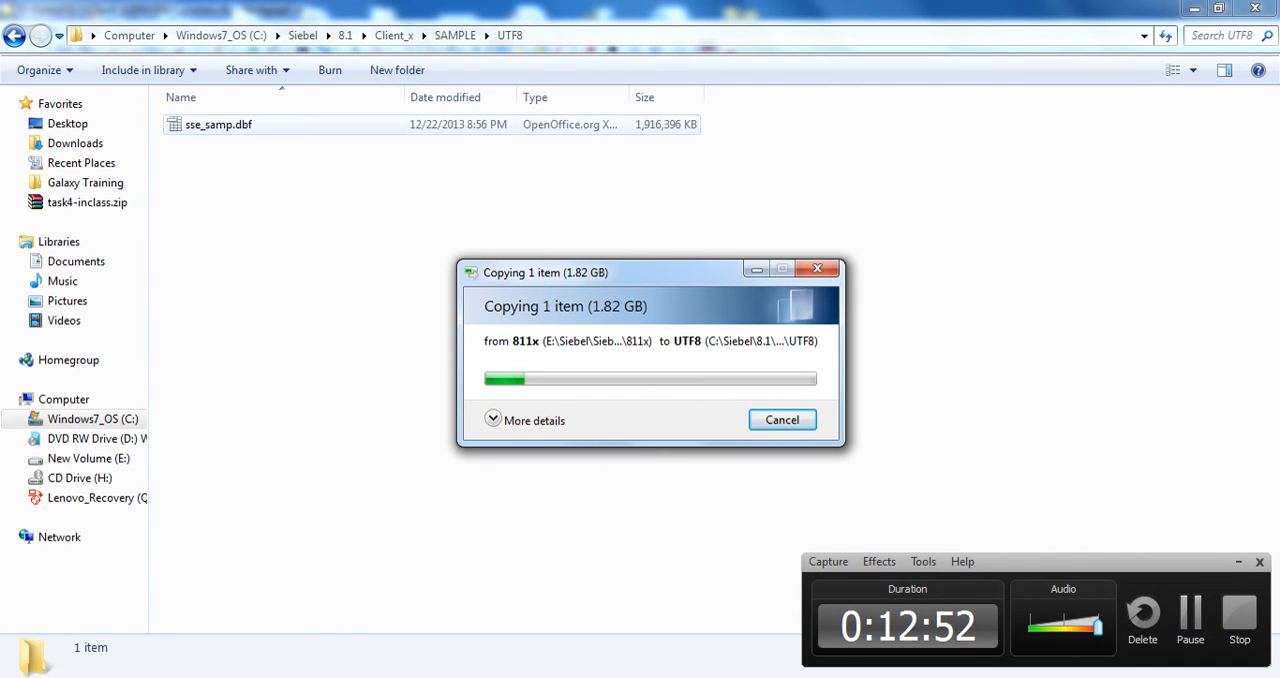
Review the ConnectString line of the [Sample] section in scomm.cfg and check the file copy's progress
{"action": "key", "text": "alt+Tab"}
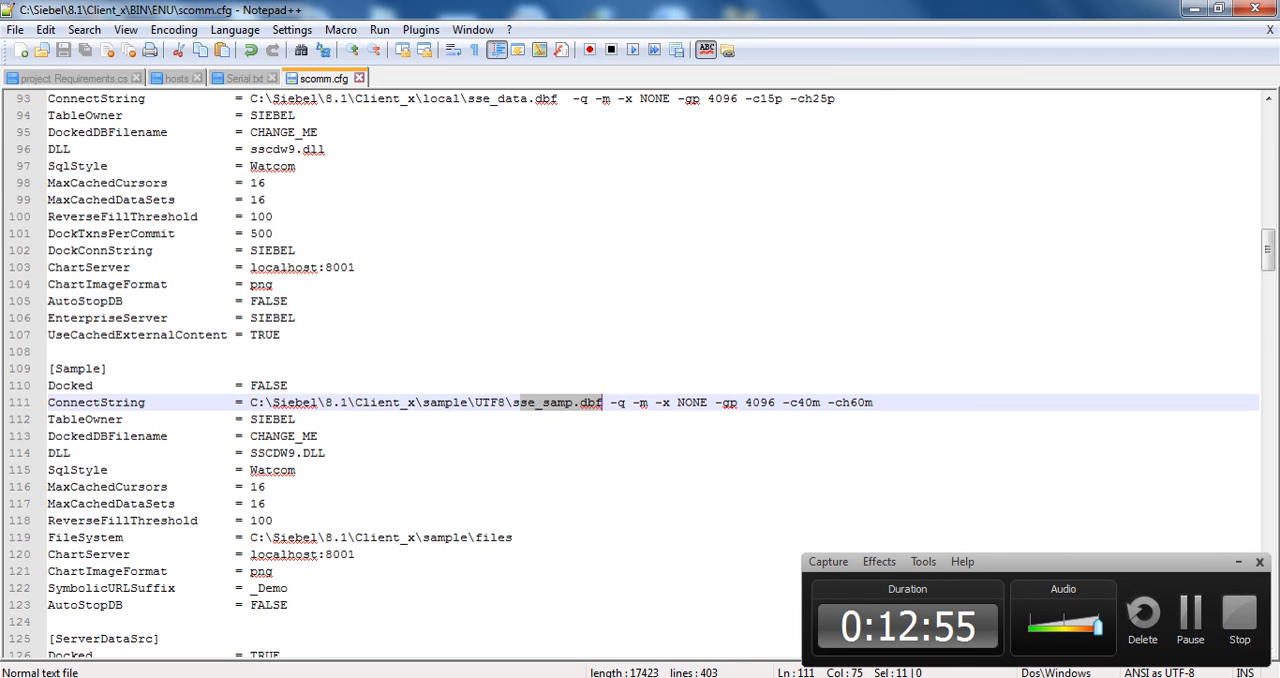
{"action": "left_click_drag", "start_coordinate": [78, 403], "coordinate": [108, 403]}
{"action": "left_click", "coordinate": [183, 403]}
{"action": "double_click", "coordinate": [85, 419]}
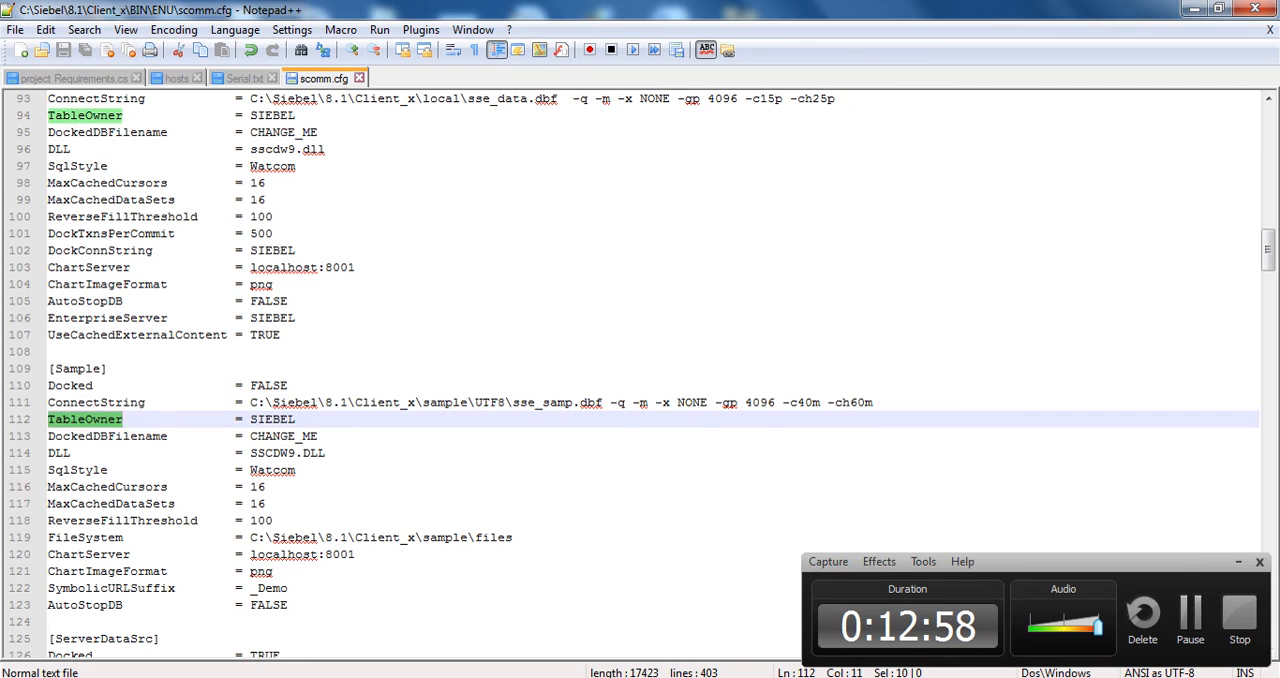
{"action": "left_click", "coordinate": [118, 403]}
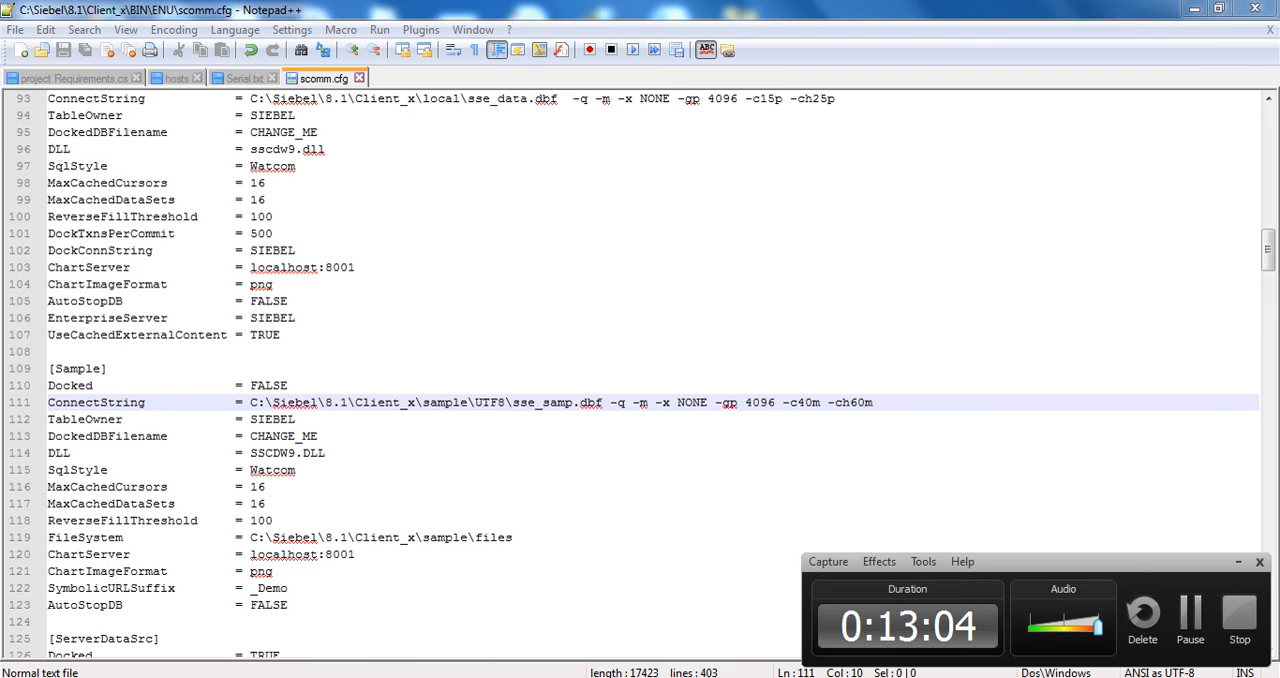
{"action": "key", "text": "alt+Tab"}
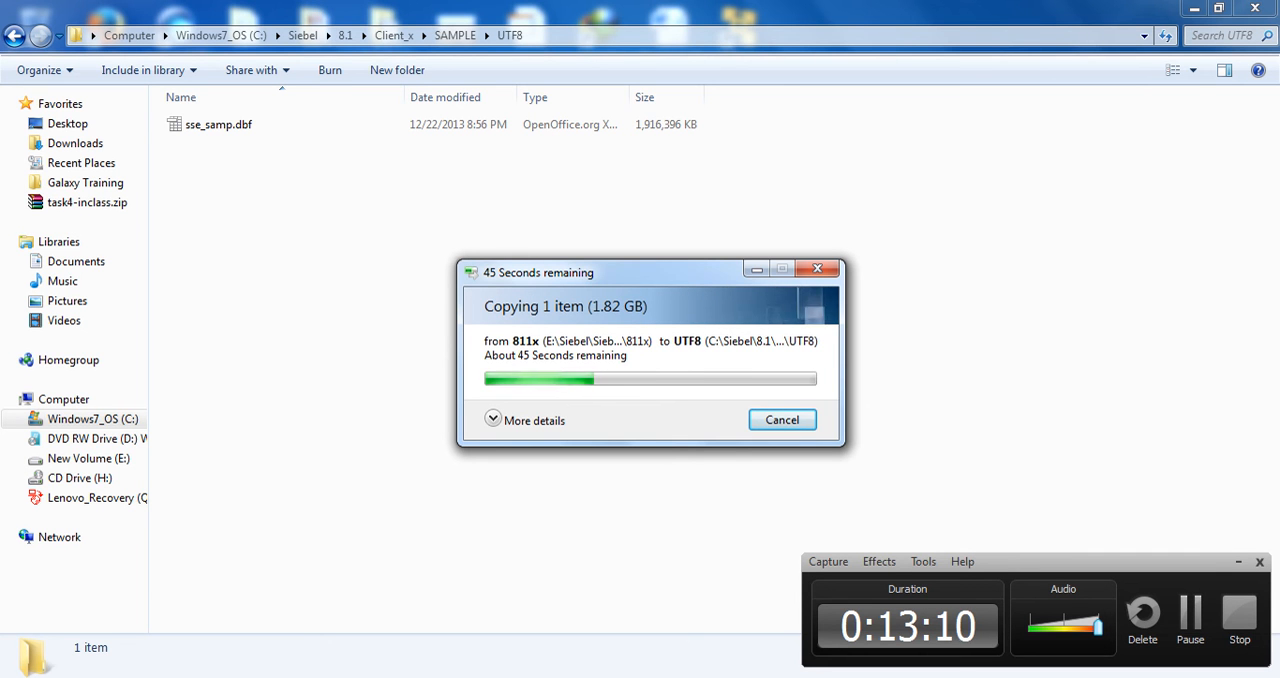
Look through the installed programs list for the Siebel client, expanding the OraClient11g_home1, Siebel8_home1, Tools1 and Oracle Database 11g Express Edition folders
{"action": "key", "text": "super"}
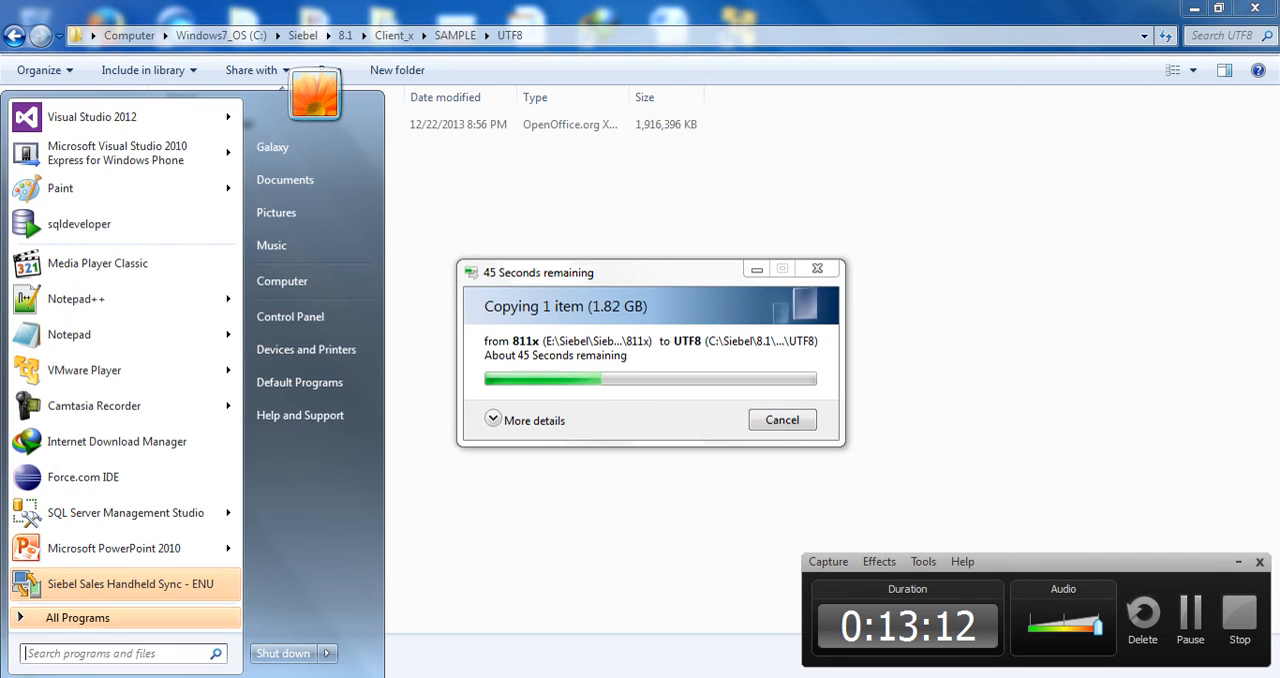
{"action": "left_click", "coordinate": [60, 617]}
{"action": "scroll", "coordinate": [100, 412], "scroll_direction": "down", "scroll_amount": 19}
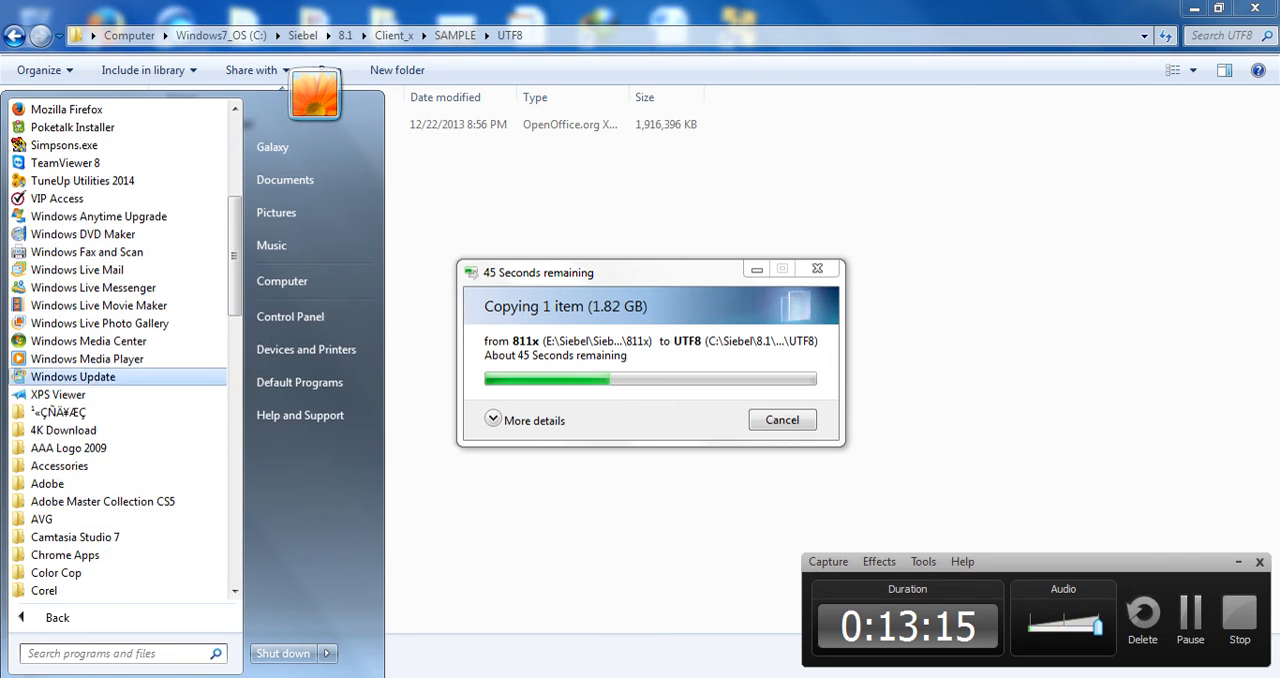
{"action": "scroll", "coordinate": [100, 376], "scroll_direction": "down", "scroll_amount": 6}
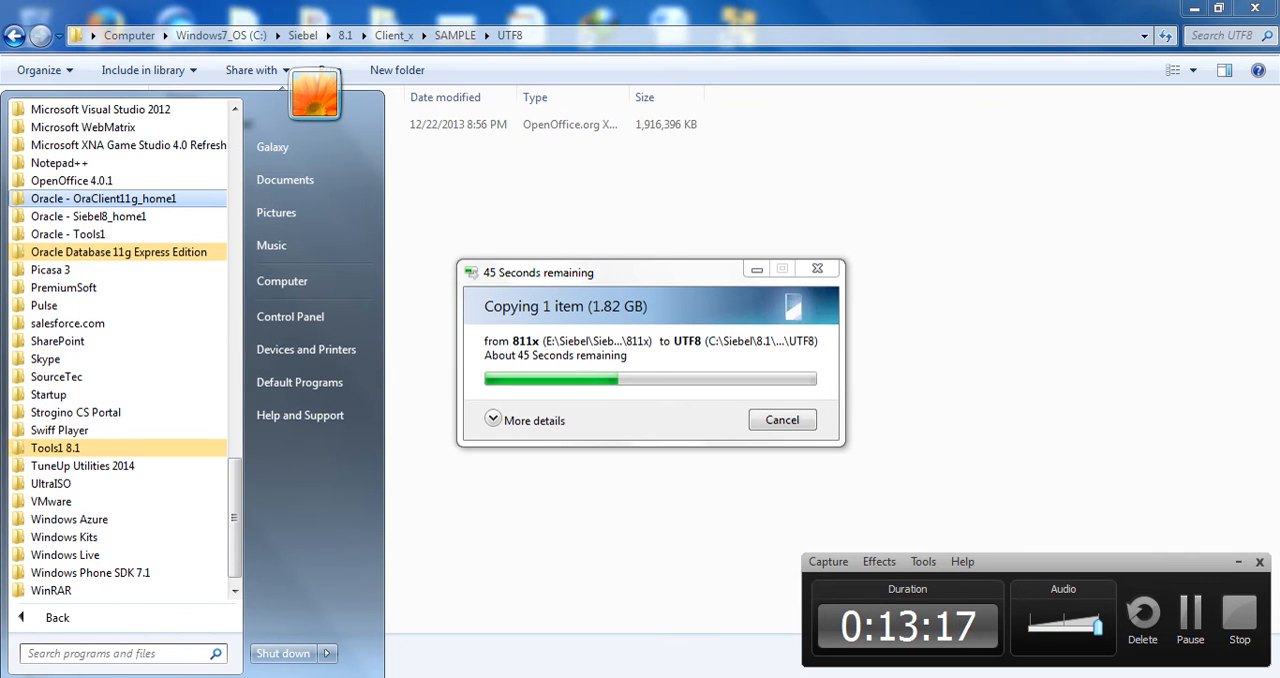
{"action": "left_click", "coordinate": [100, 198]}
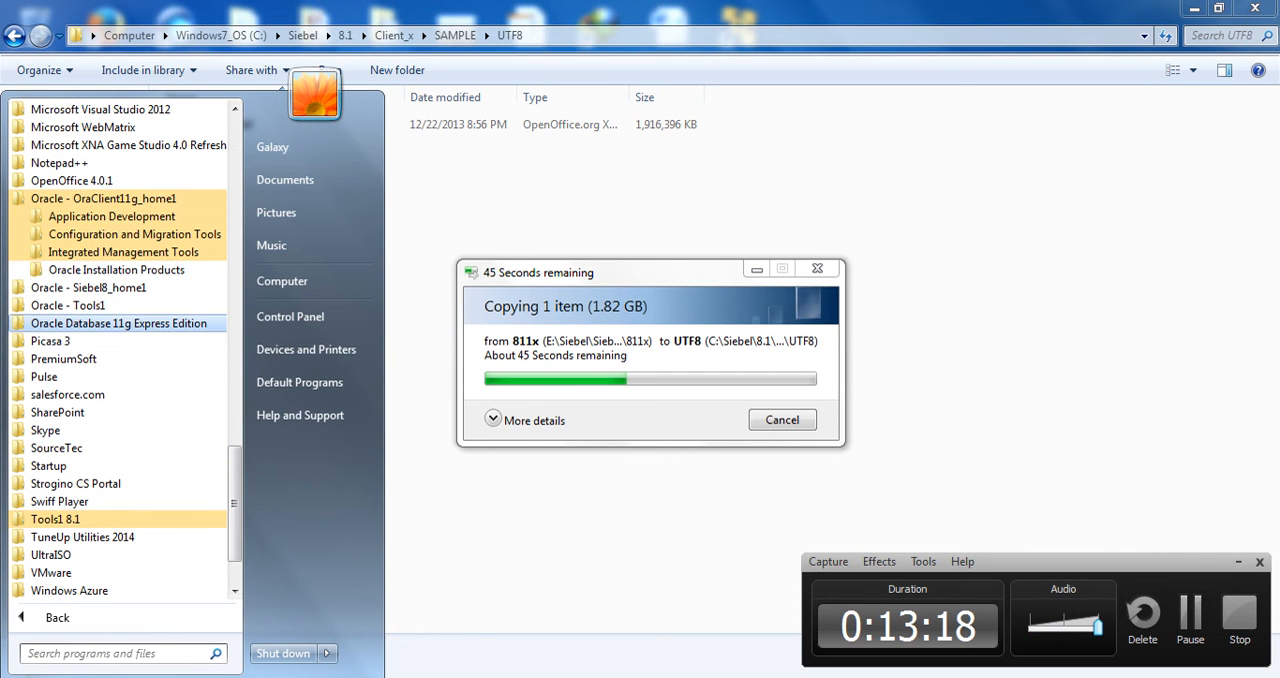
{"action": "left_click", "coordinate": [90, 287]}
{"action": "left_click", "coordinate": [116, 305]}
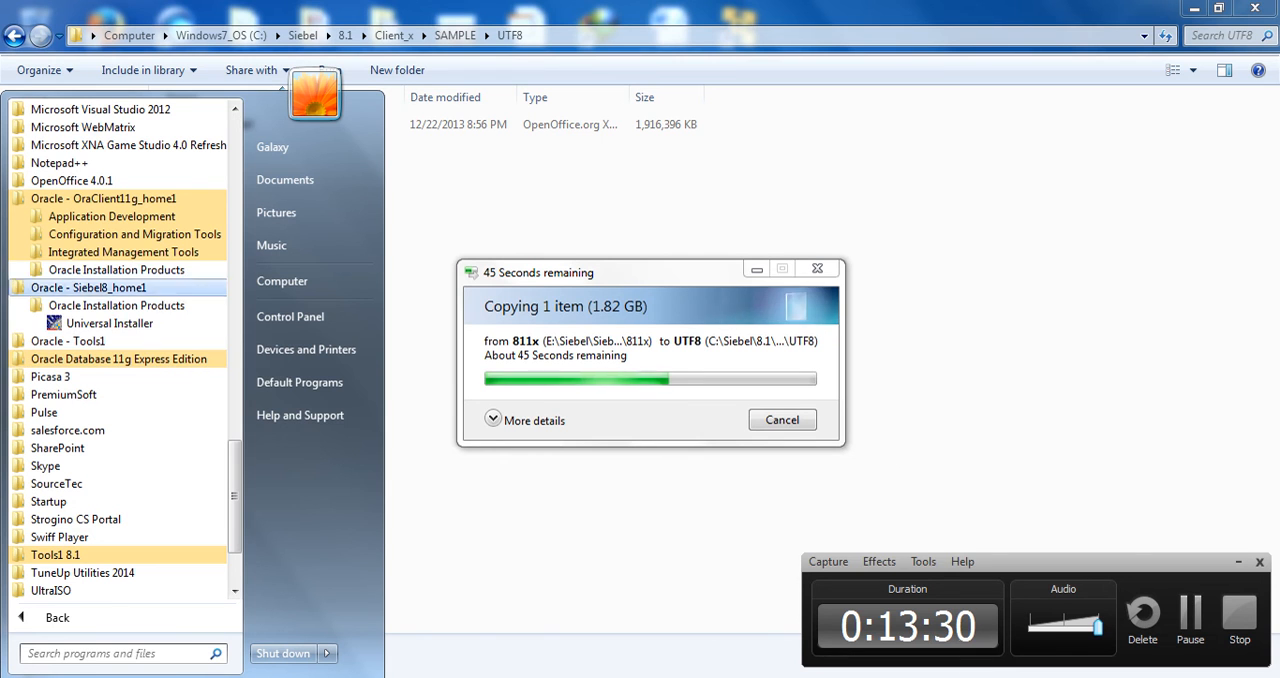
{"action": "scroll", "coordinate": [100, 198], "scroll_direction": "up", "scroll_amount": 5}
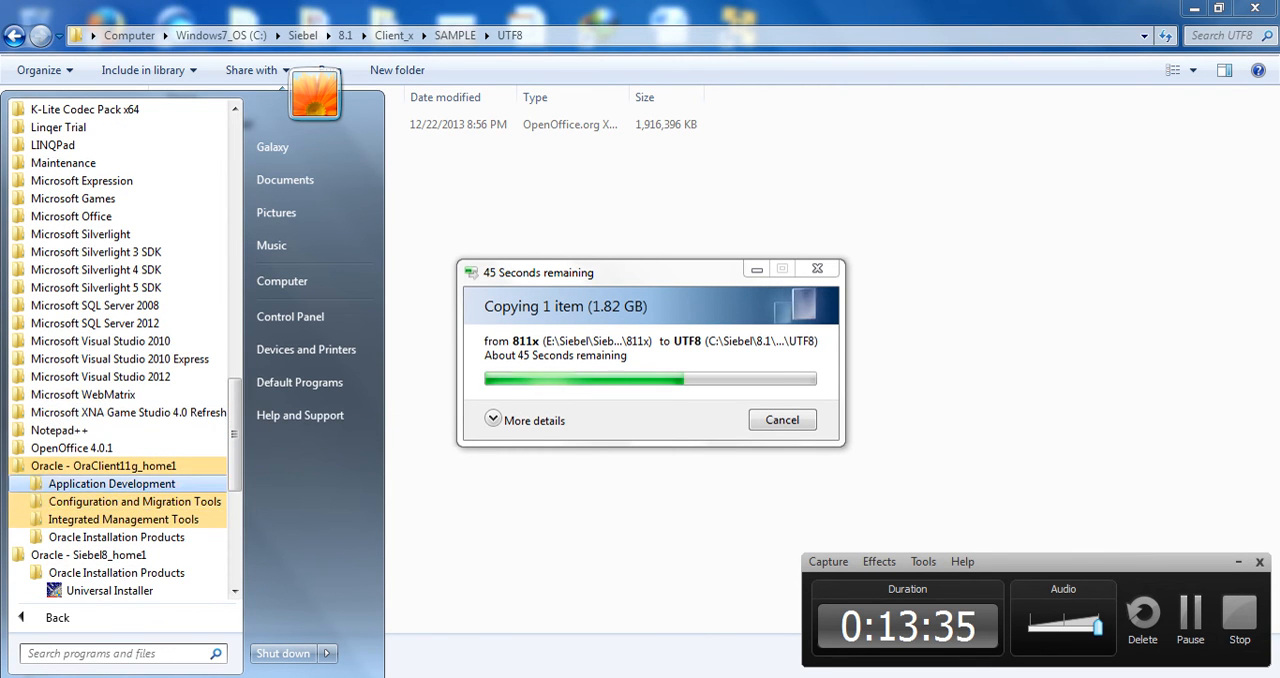
{"action": "scroll", "coordinate": [120, 430], "scroll_direction": "down", "scroll_amount": 7}
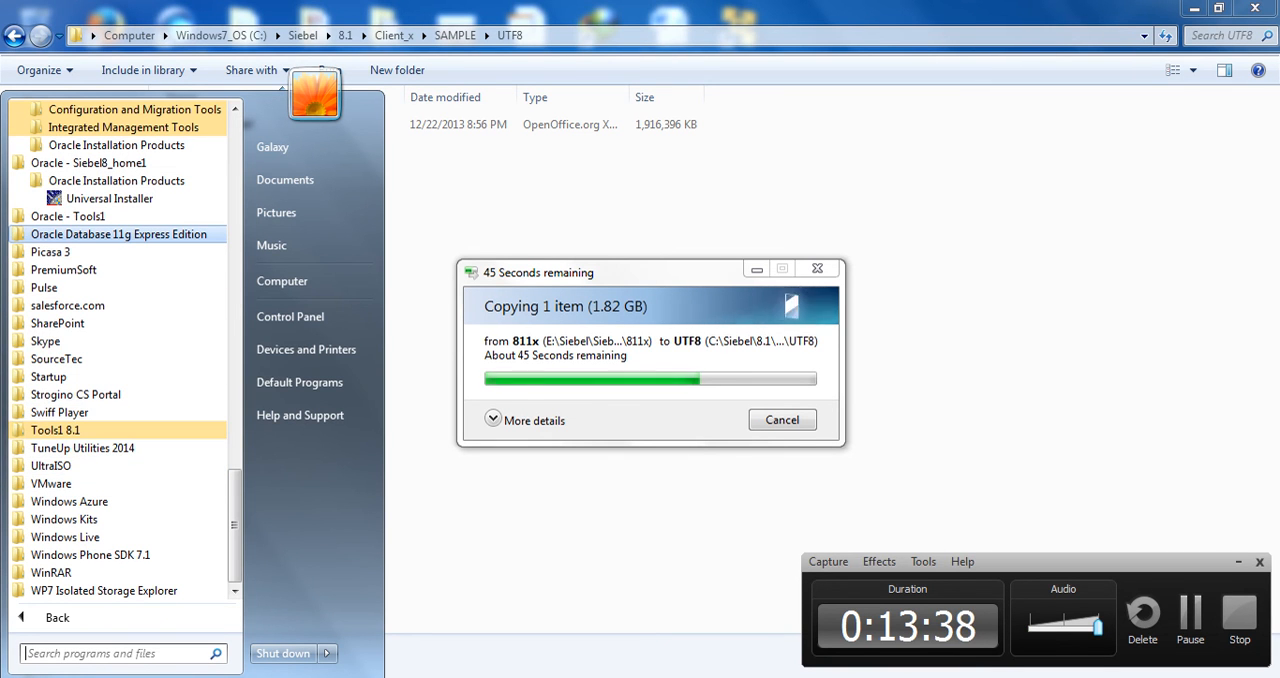
{"action": "left_click", "coordinate": [118, 234]}
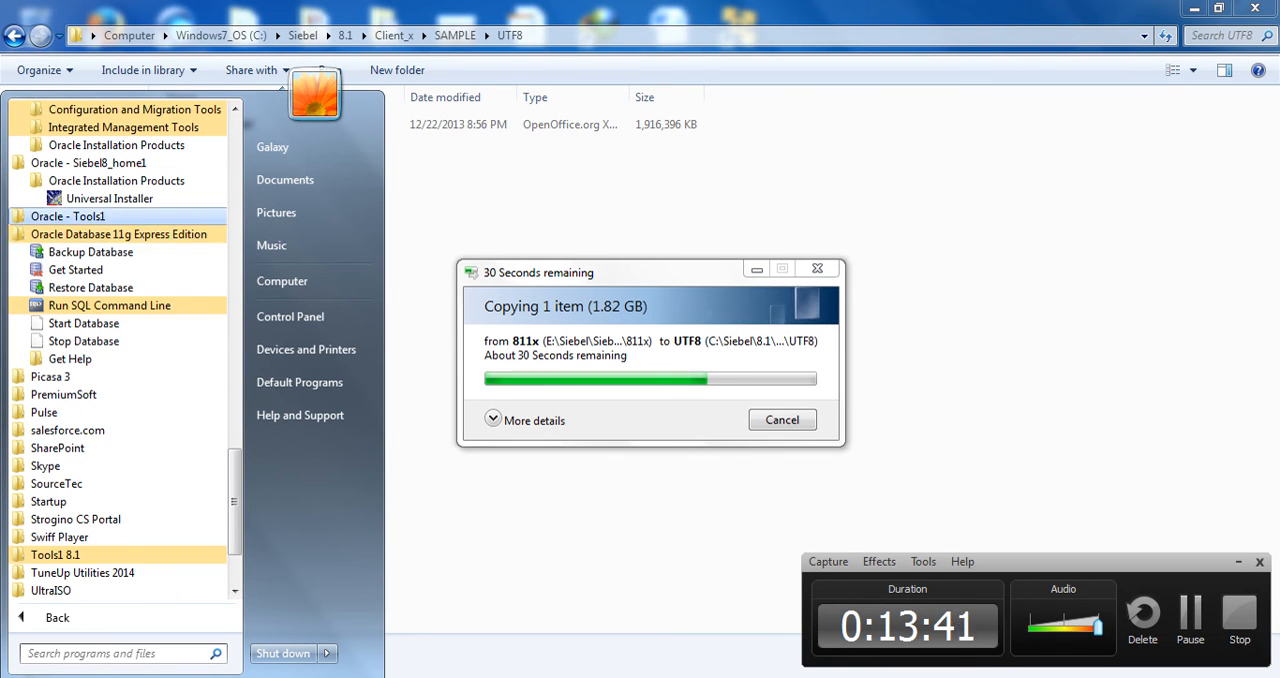
{"action": "left_click", "coordinate": [68, 216]}
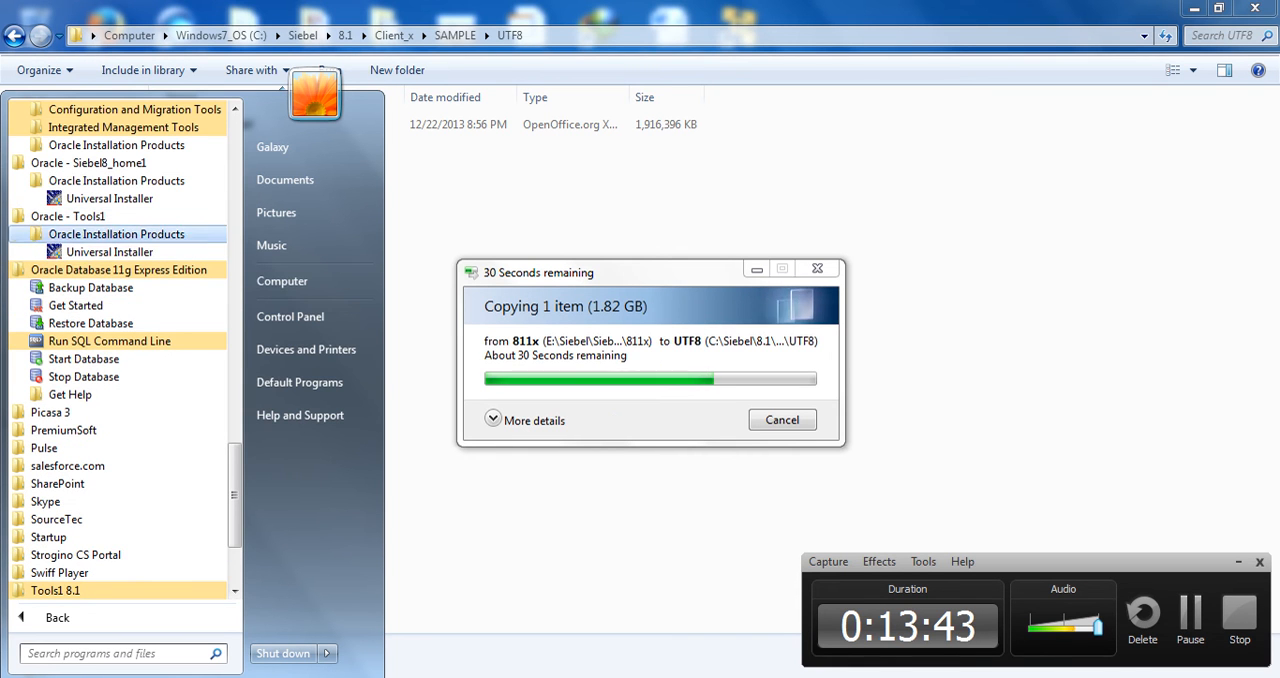
{"action": "left_click", "coordinate": [116, 146]}
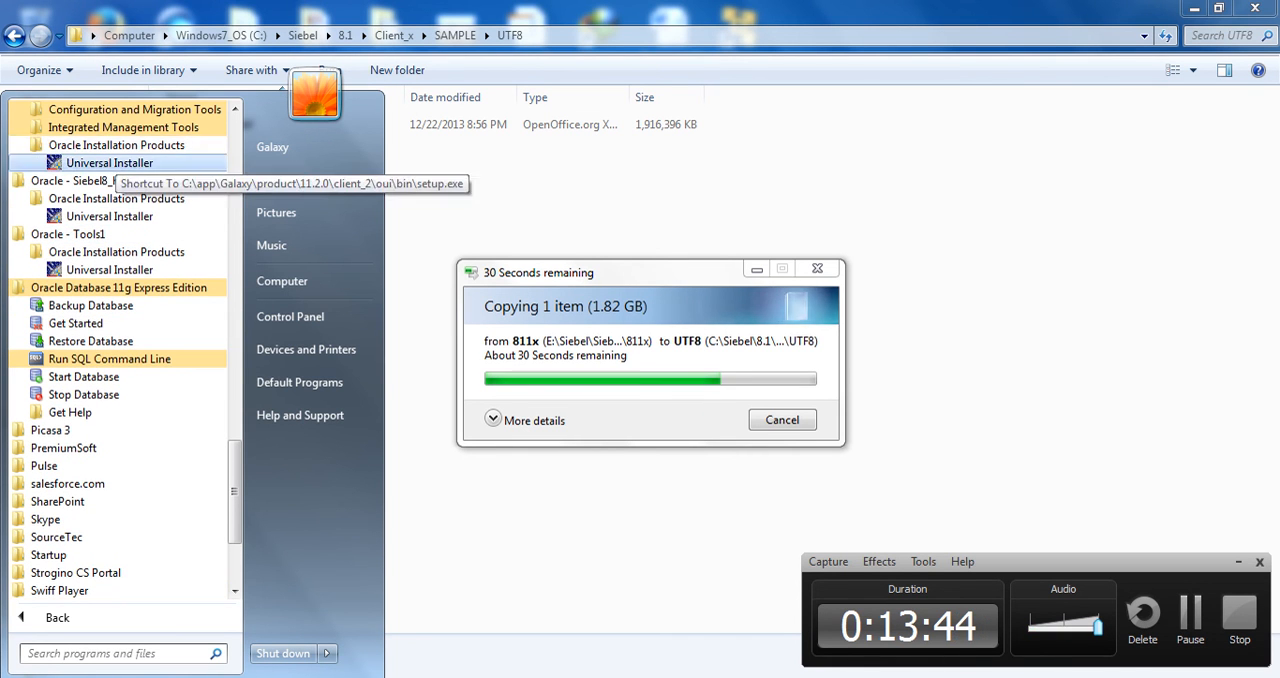
{"action": "left_click", "coordinate": [120, 127]}
{"action": "left_click", "coordinate": [120, 109]}
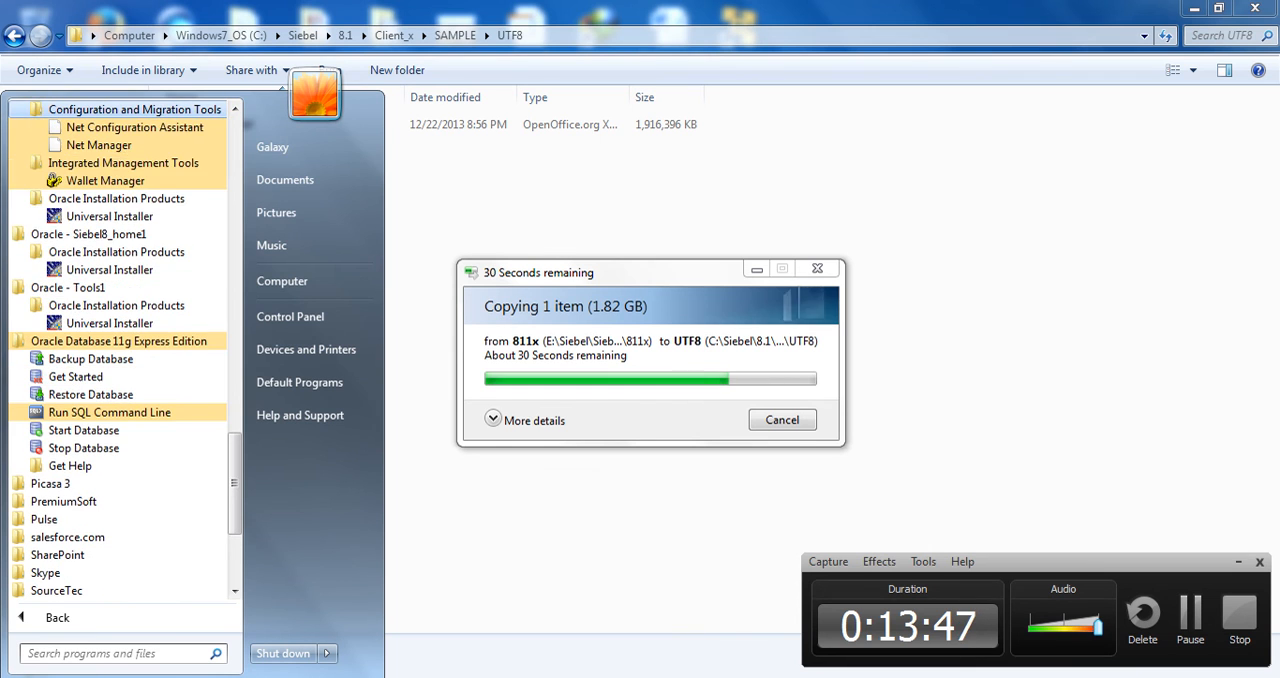
{"action": "scroll", "coordinate": [118, 200], "scroll_direction": "up", "scroll_amount": 2}
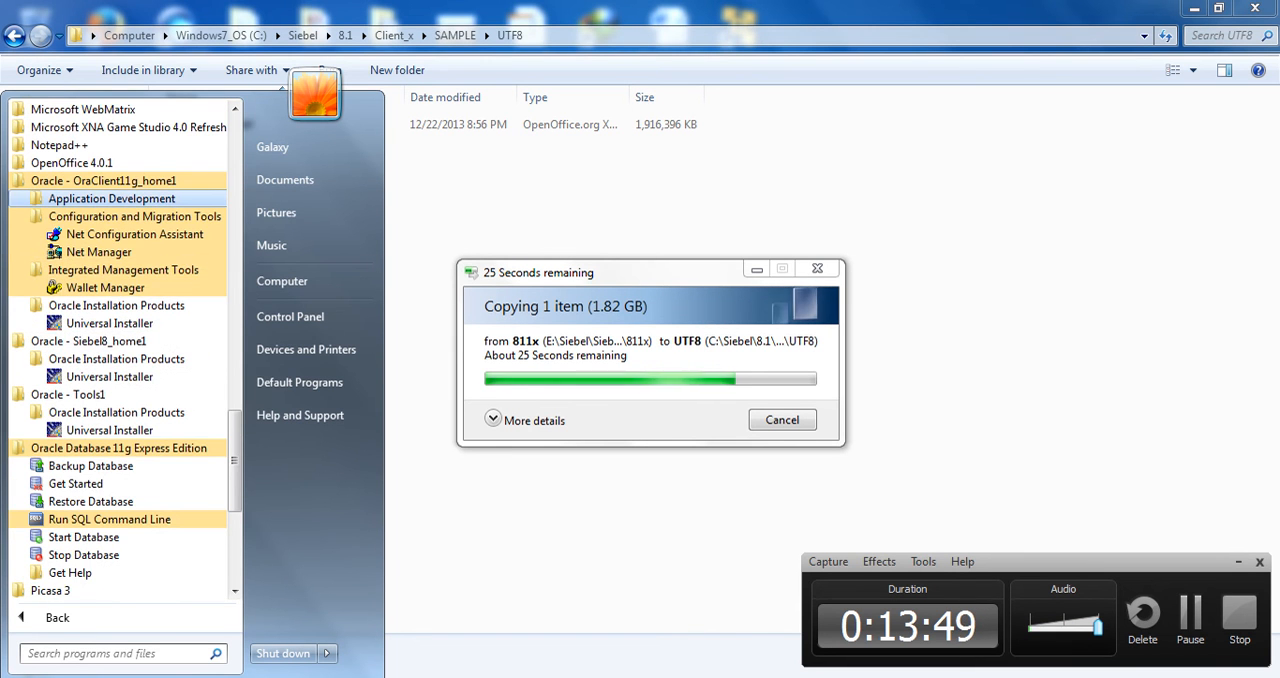
{"action": "left_click", "coordinate": [112, 199]}
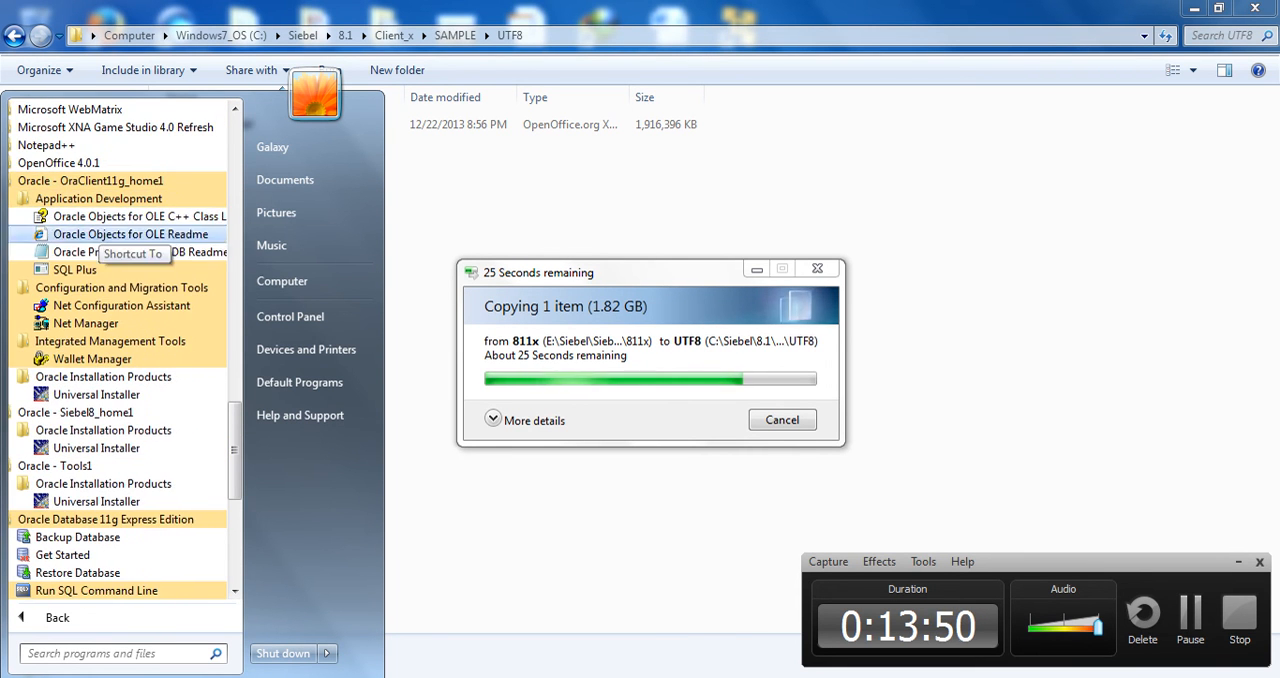
{"action": "scroll", "coordinate": [100, 269], "scroll_direction": "up", "scroll_amount": 3}
{"action": "scroll", "coordinate": [100, 376], "scroll_direction": "up", "scroll_amount": 15}
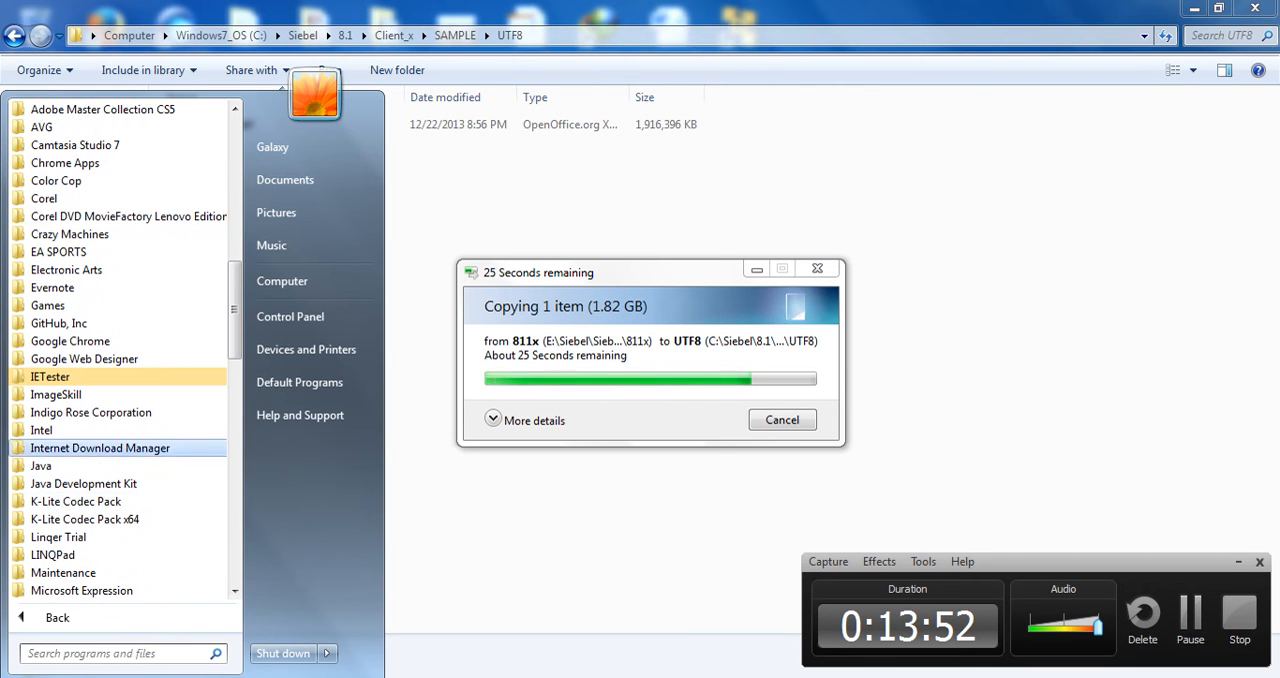
{"action": "scroll", "coordinate": [110, 440], "scroll_direction": "down", "scroll_amount": 20}
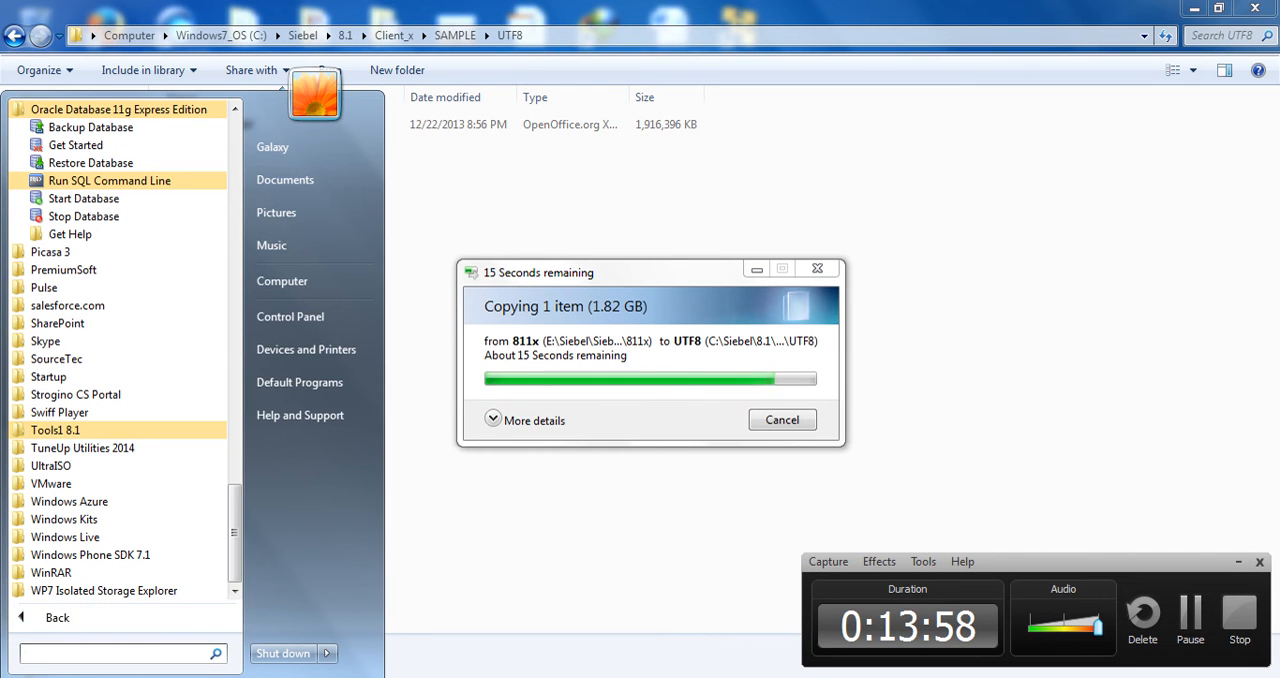
Search the installed programs for "ec" and launch Siebel eCommunications - ENU
{"action": "type", "text": "ec"}
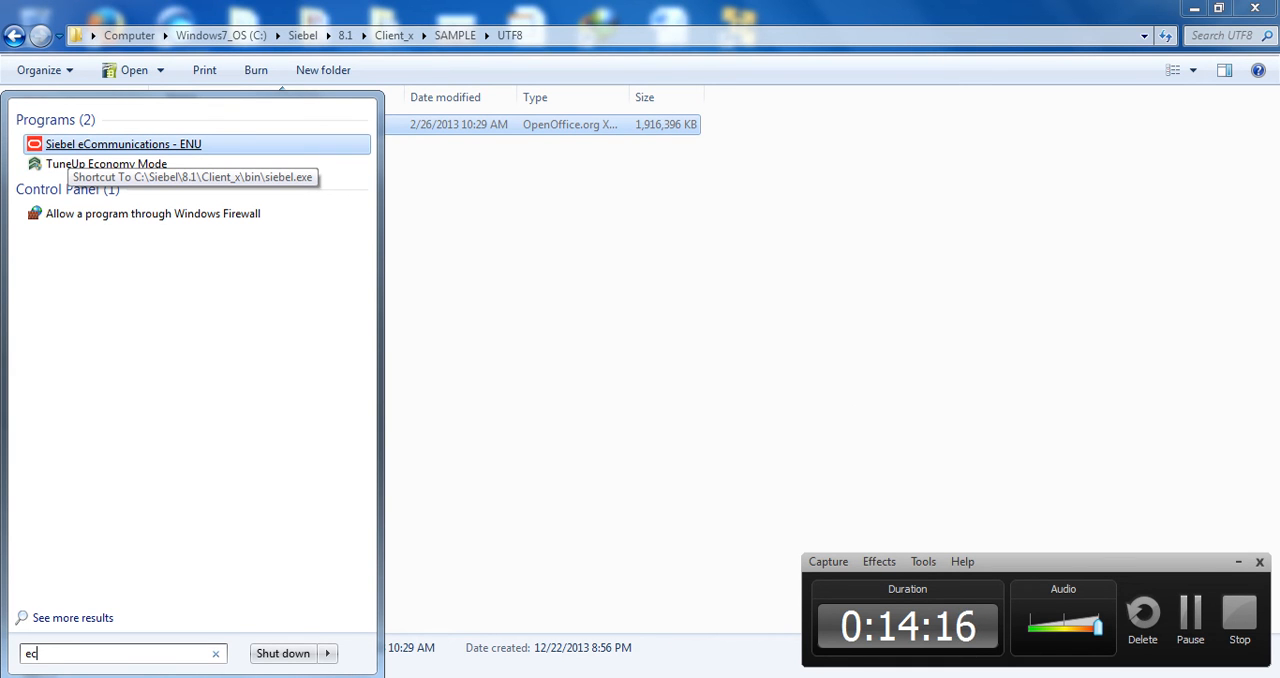
{"action": "left_click", "coordinate": [70, 146]}
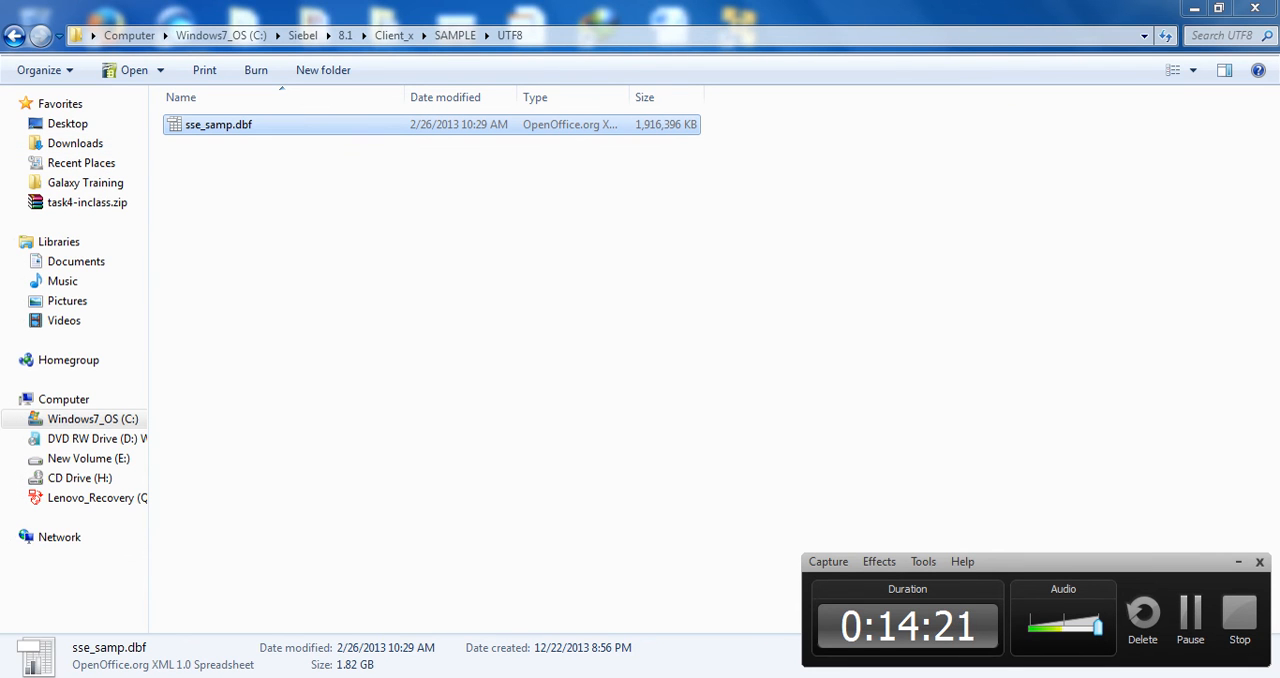
{"action": "left_click", "coordinate": [728, 260]}
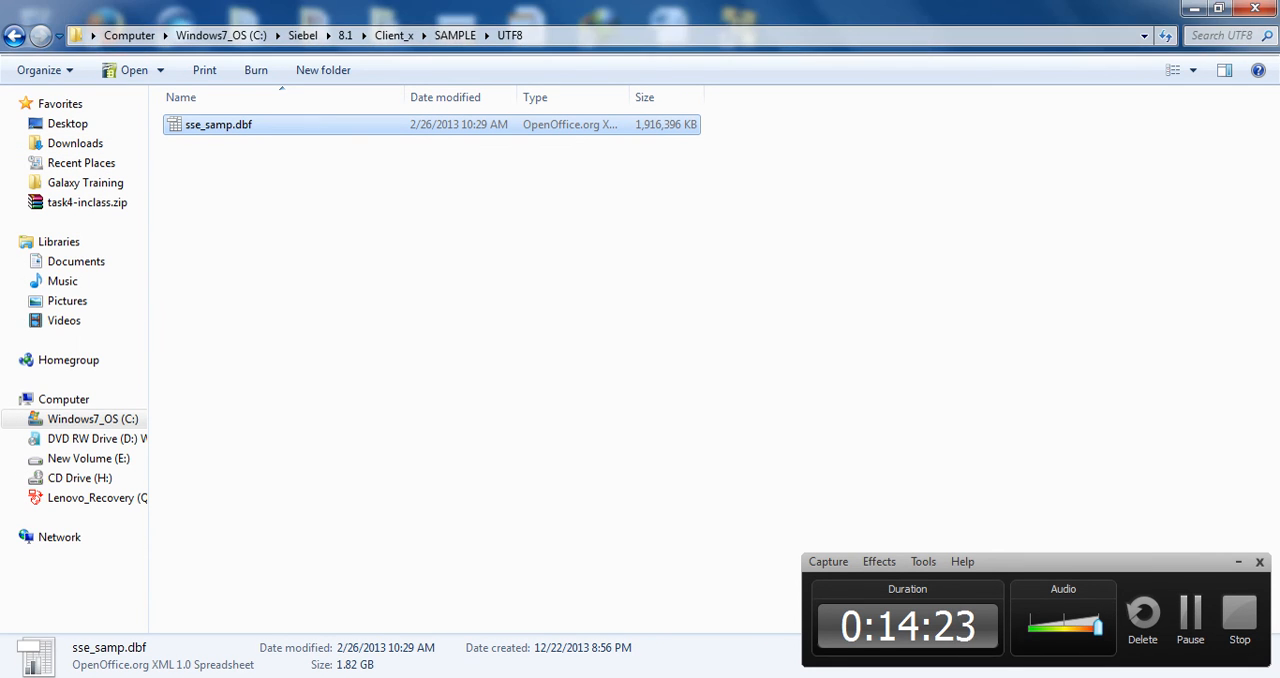
{"action": "left_click_drag", "start_coordinate": [728, 260], "coordinate": [224, 108]}
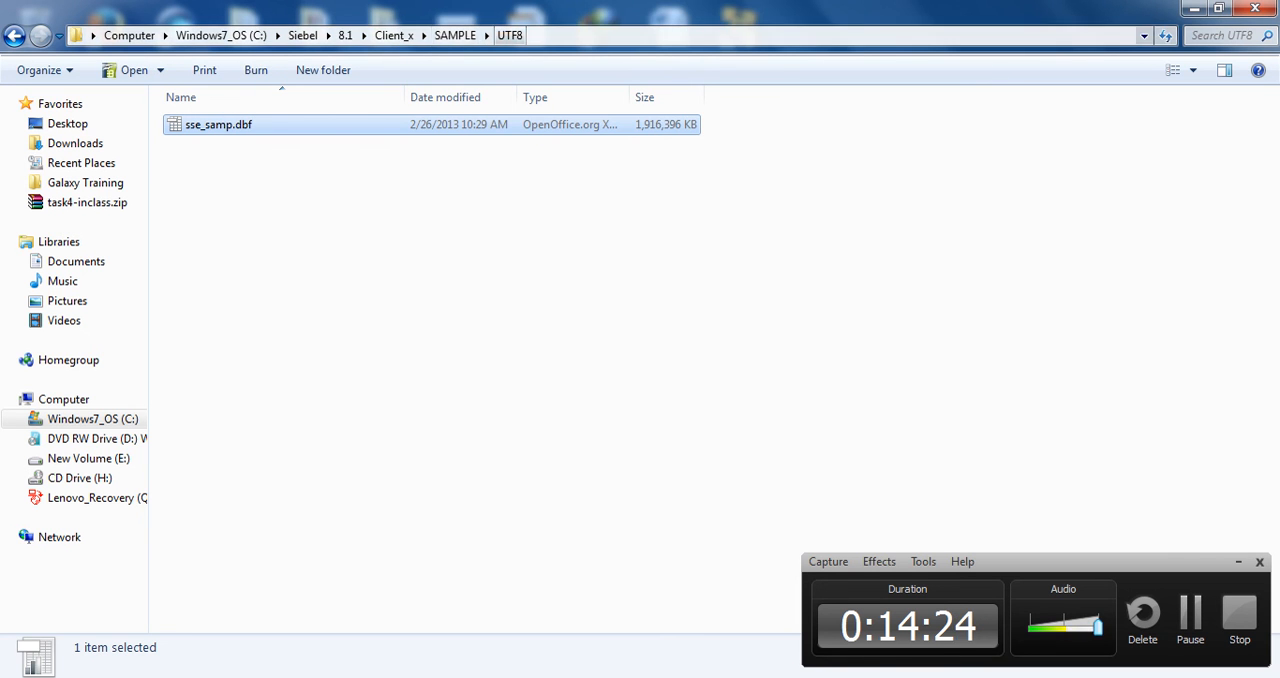
Minimize the UTF8 and 811x folder windows and hide the desktop icons
{"action": "left_click", "coordinate": [1194, 8]}
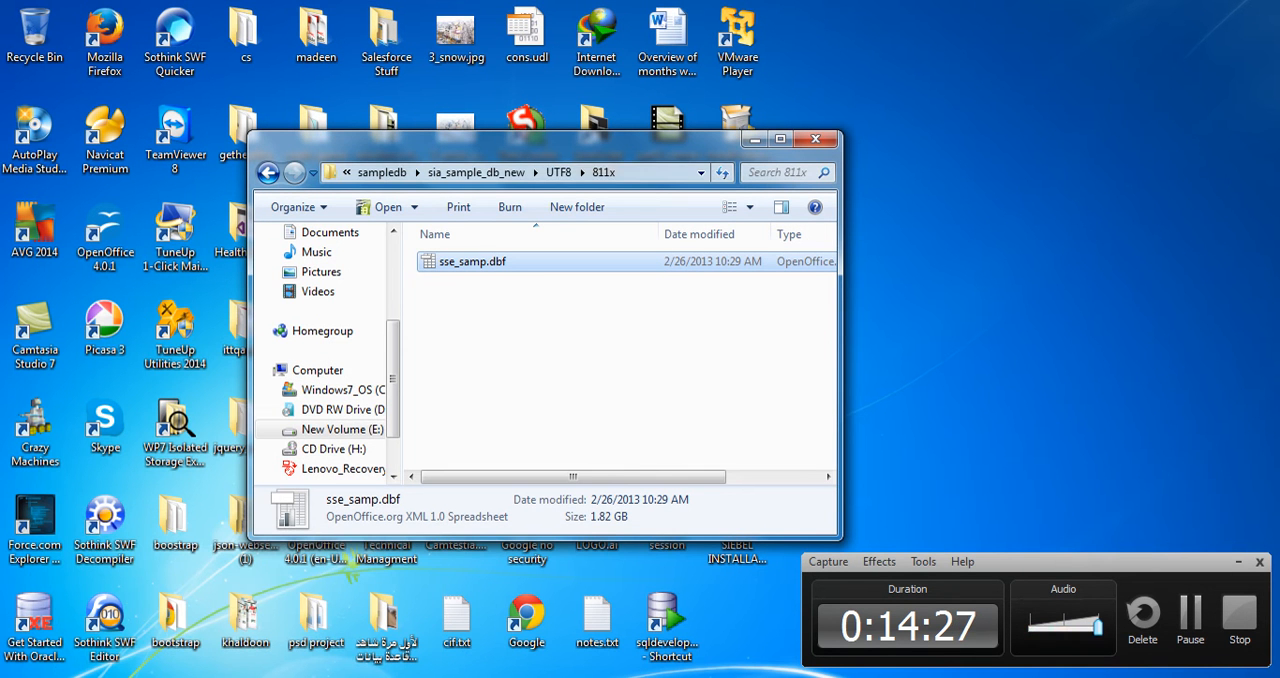
{"action": "left_click", "coordinate": [755, 139]}
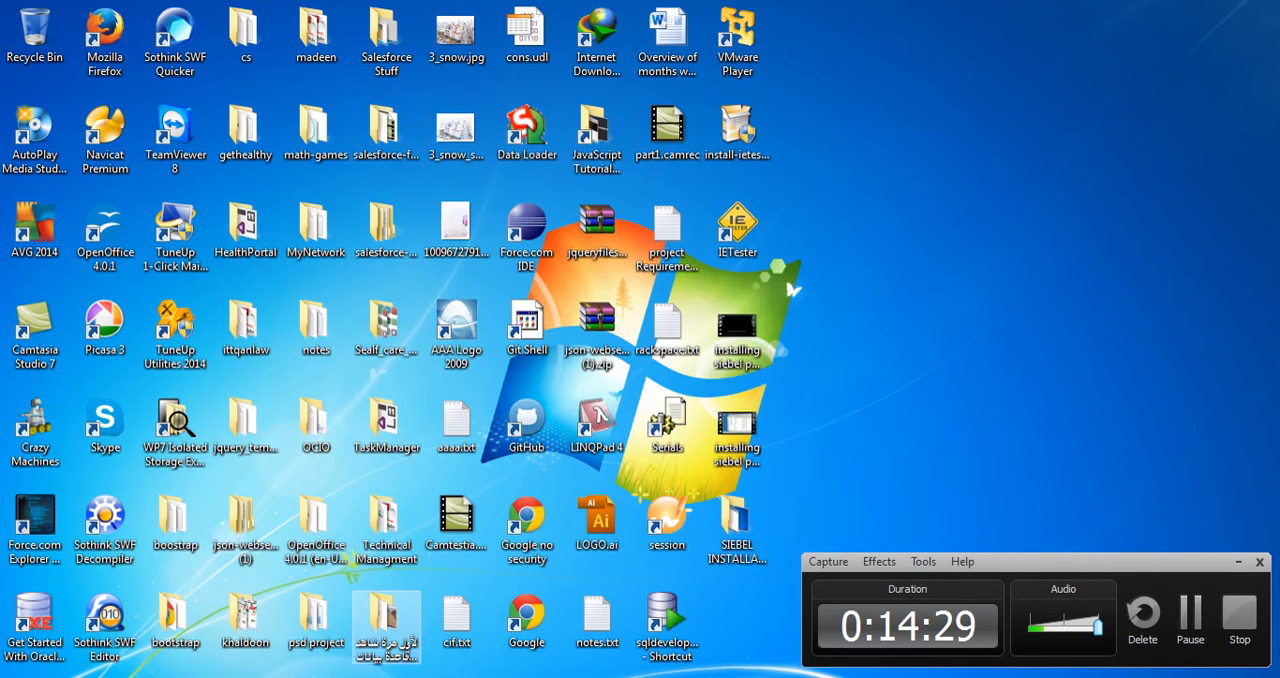
{"action": "right_click", "coordinate": [844, 334]}
{"action": "mouse_move", "coordinate": [860, 344]}
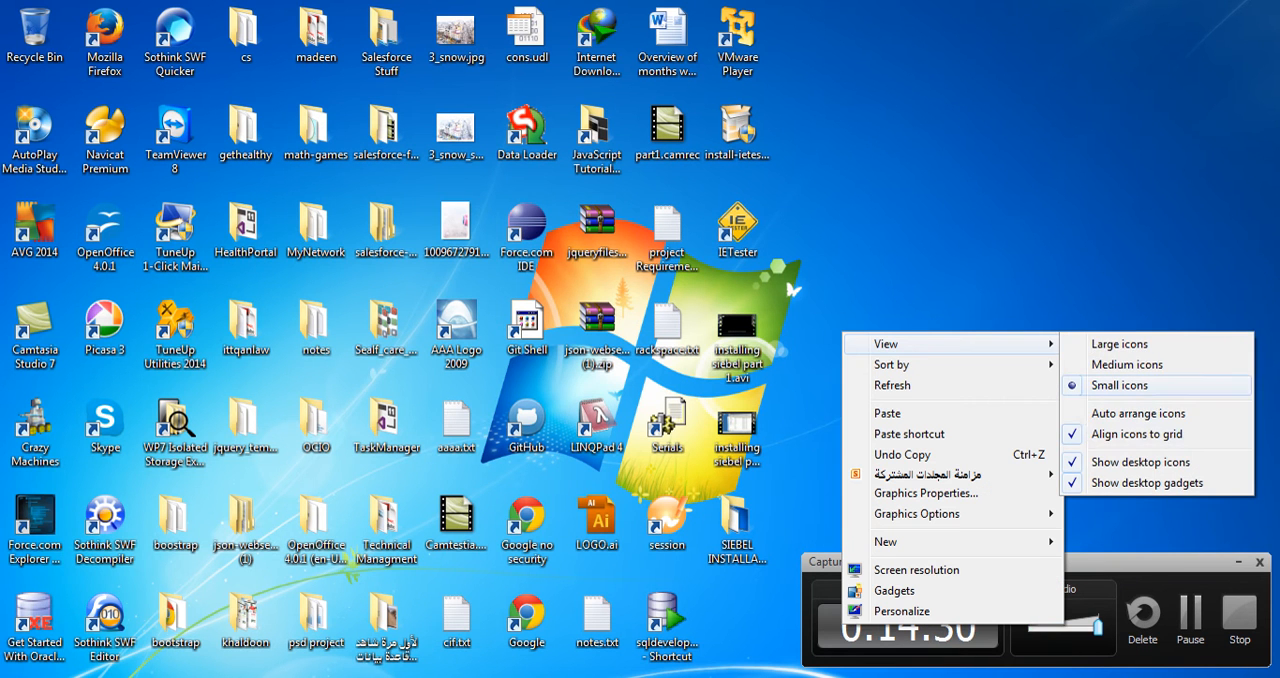
{"action": "left_click", "coordinate": [1140, 462]}
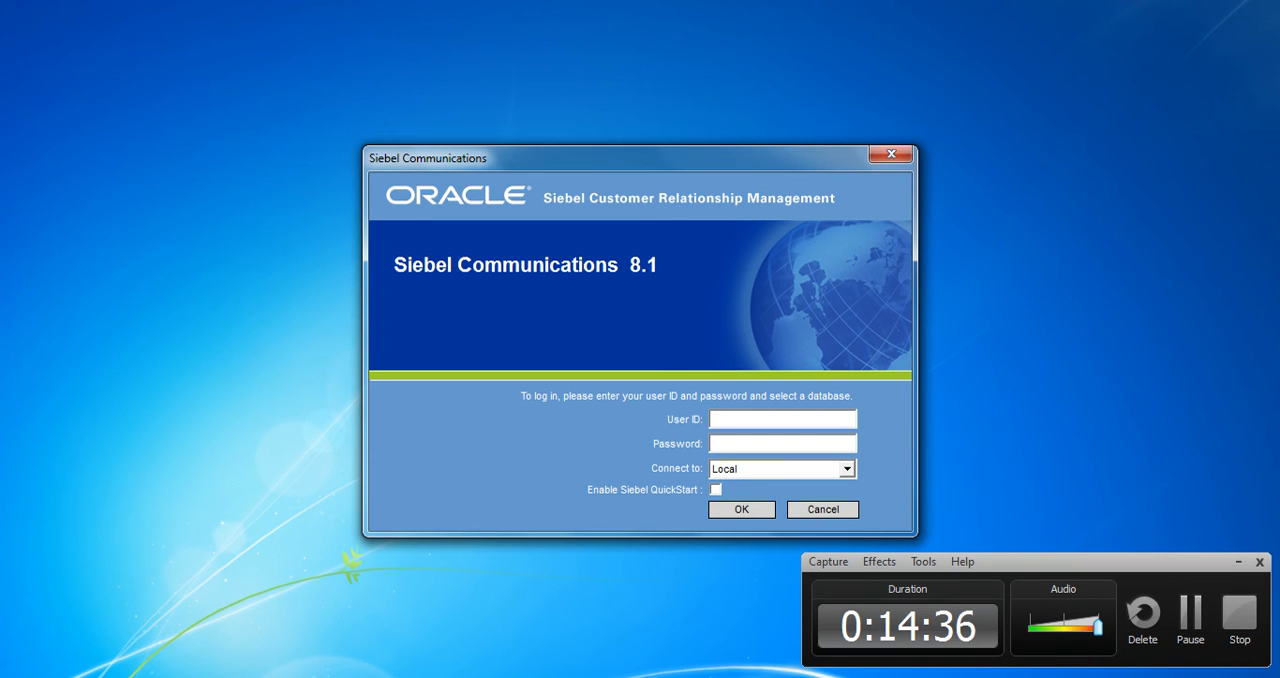
Log in to Siebel Communications 8.1 with the user ID and account password, connecting to the Sample database
{"action": "type", "text": "sad"}
{"action": "key", "text": "Tab"}
{"action": "type", "text": "sadmin"}
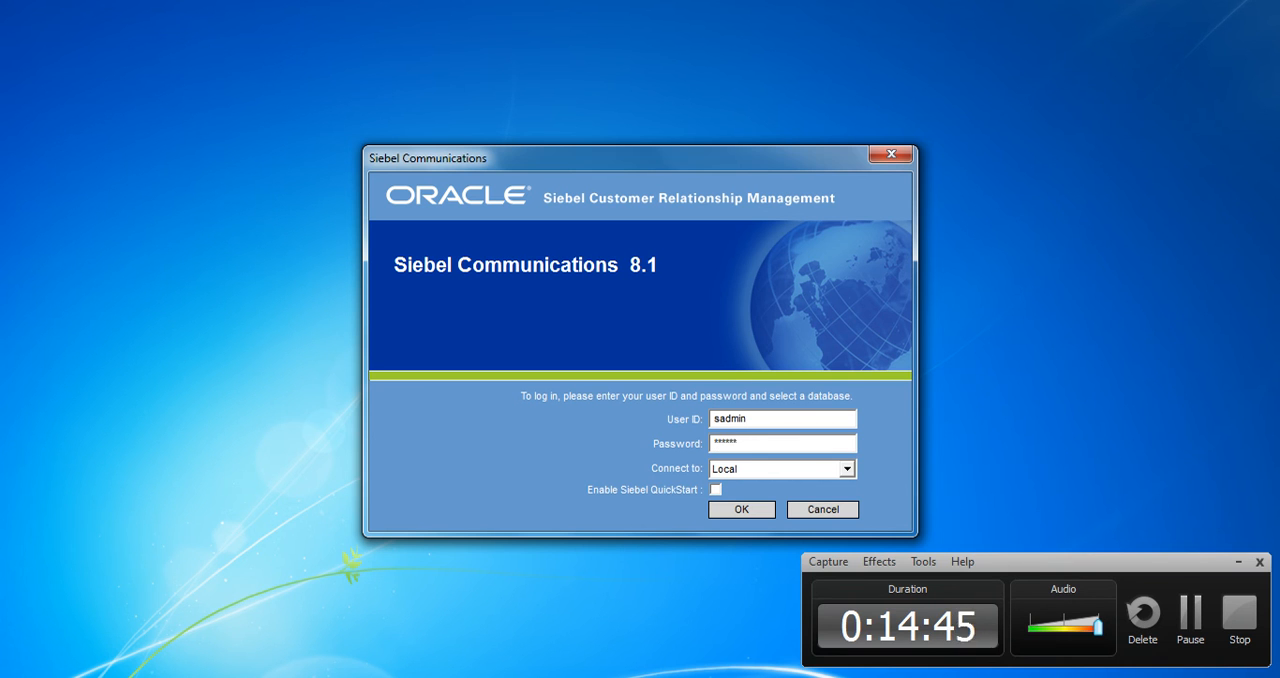
{"action": "left_click", "coordinate": [847, 469]}
{"action": "key", "text": "Return"}
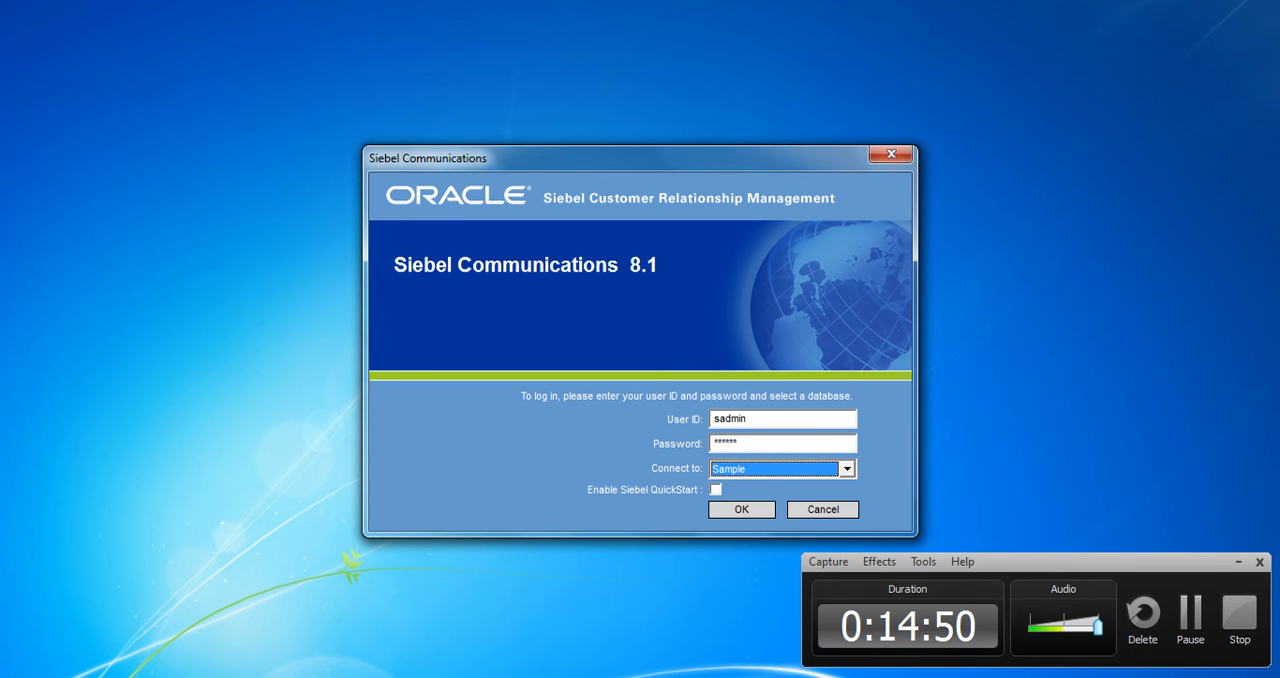
{"action": "key", "text": "Tab"}
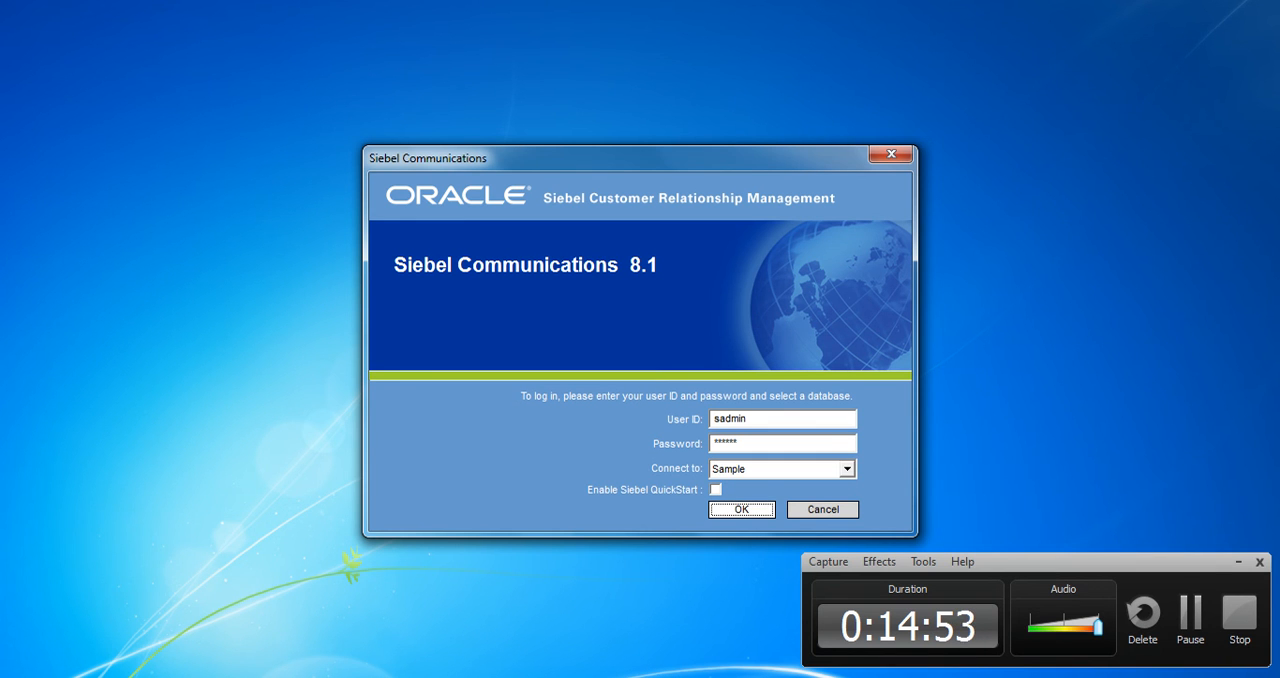
{"action": "key", "text": "Return"}
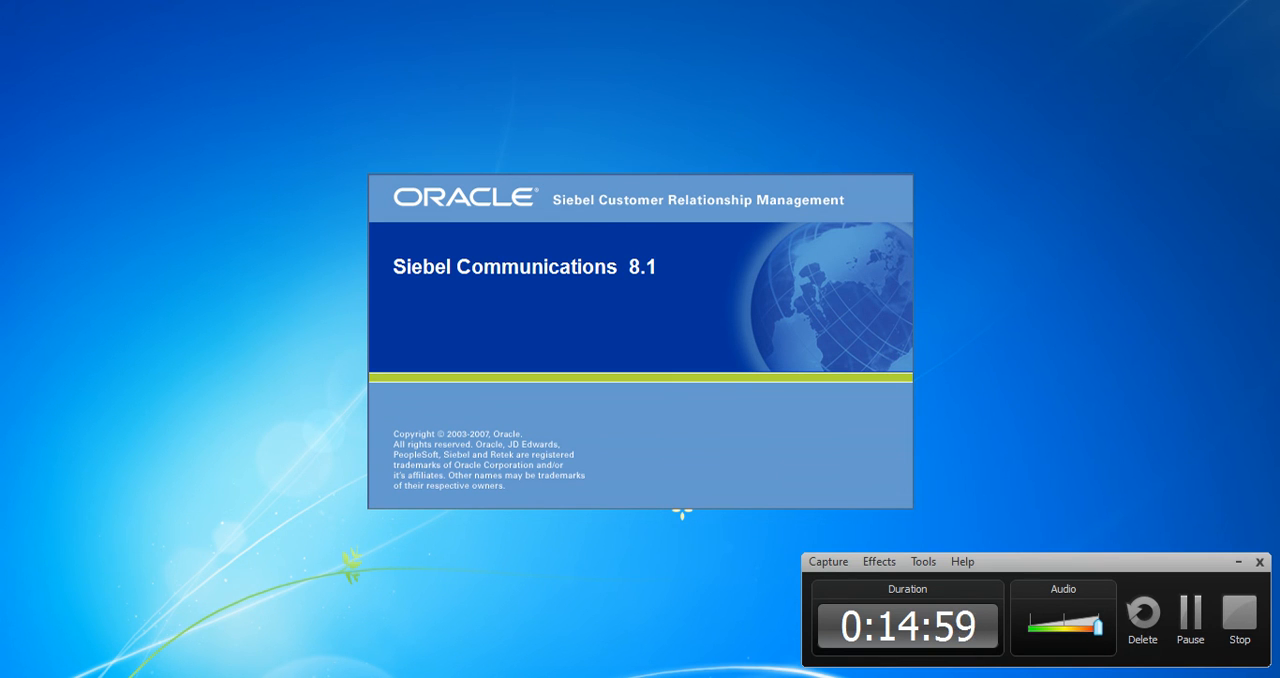
{"action": "left_click", "coordinate": [1238, 562]}
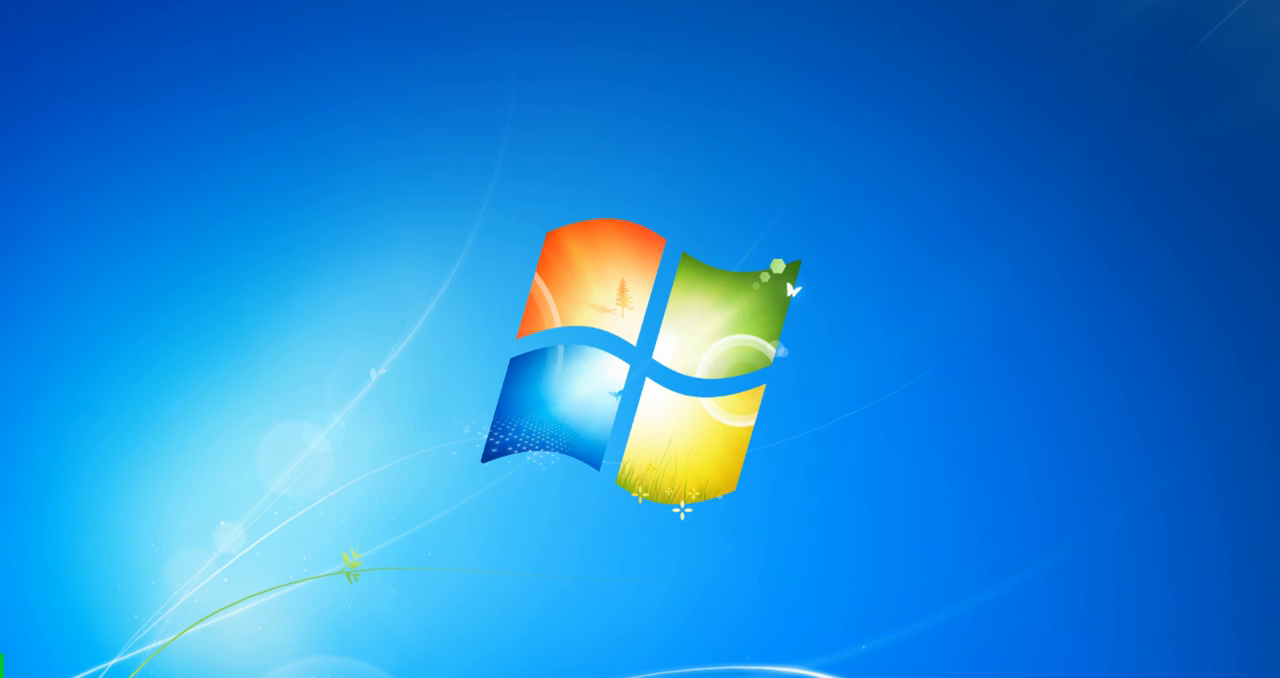
Find the Internet Explorer shortcut (not the 64-bit one) in the installed programs list and open its properties
{"action": "key", "text": "super"}
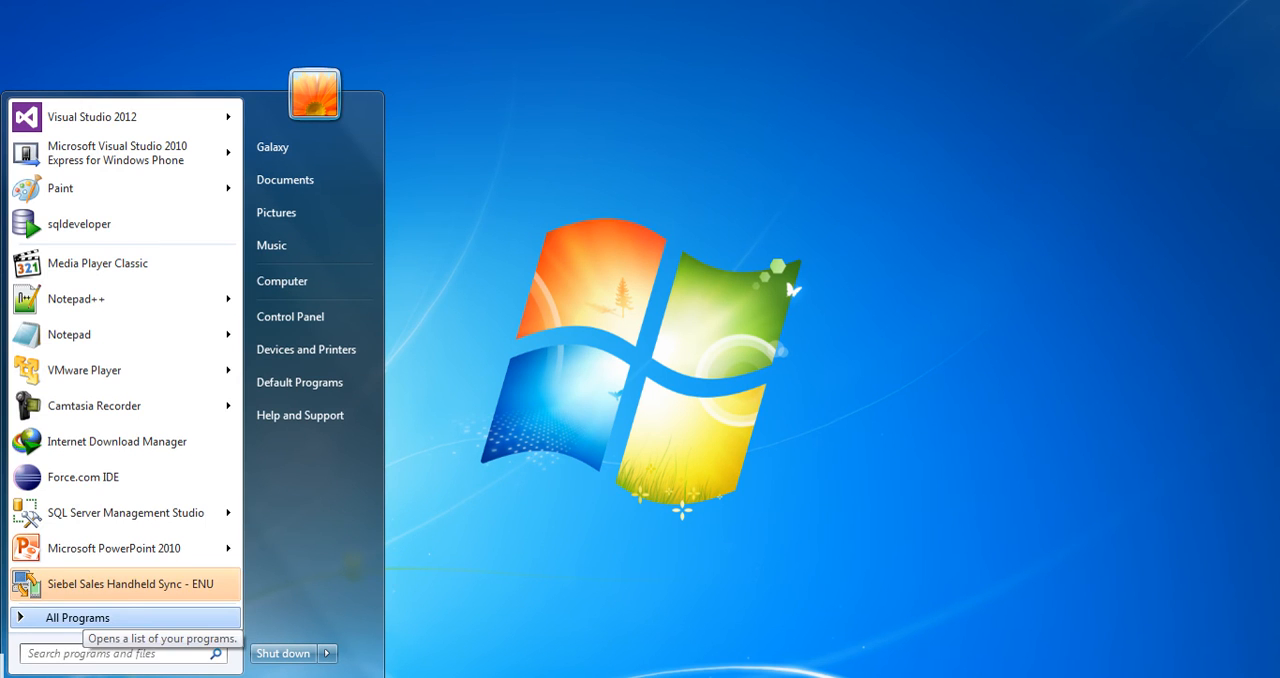
{"action": "left_click", "coordinate": [70, 615]}
{"action": "scroll", "coordinate": [120, 440], "scroll_direction": "up", "scroll_amount": 5}
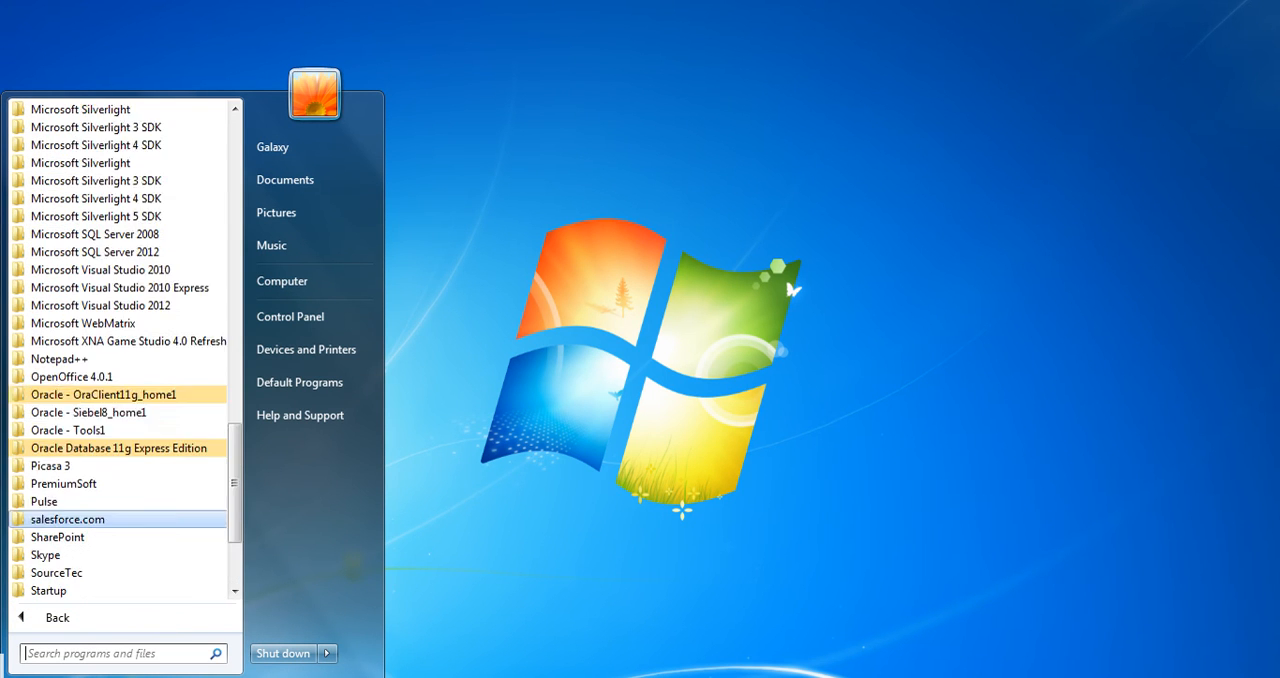
{"action": "scroll", "coordinate": [120, 465], "scroll_direction": "up", "scroll_amount": 5}
{"action": "scroll", "coordinate": [120, 375], "scroll_direction": "down", "scroll_amount": 4}
{"action": "scroll", "coordinate": [120, 440], "scroll_direction": "down", "scroll_amount": 6}
{"action": "scroll", "coordinate": [120, 466], "scroll_direction": "up", "scroll_amount": 14}
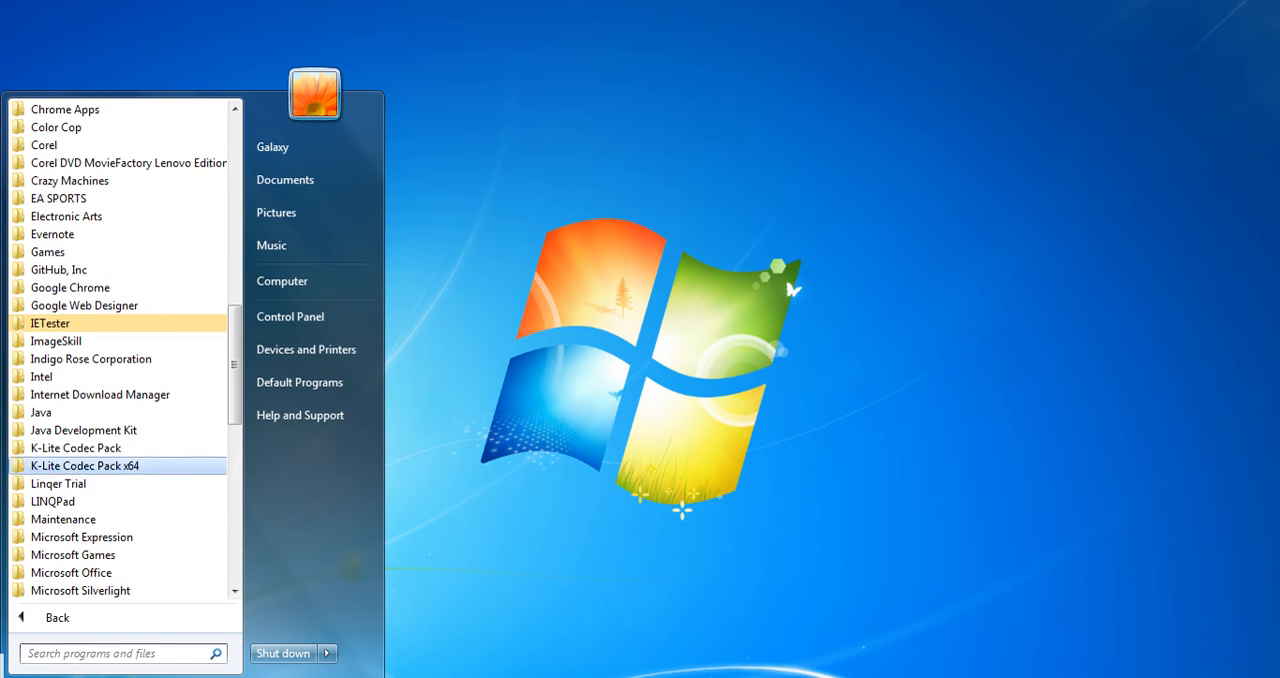
{"action": "scroll", "coordinate": [120, 330], "scroll_direction": "up", "scroll_amount": 4}
{"action": "scroll", "coordinate": [120, 323], "scroll_direction": "up", "scroll_amount": 10}
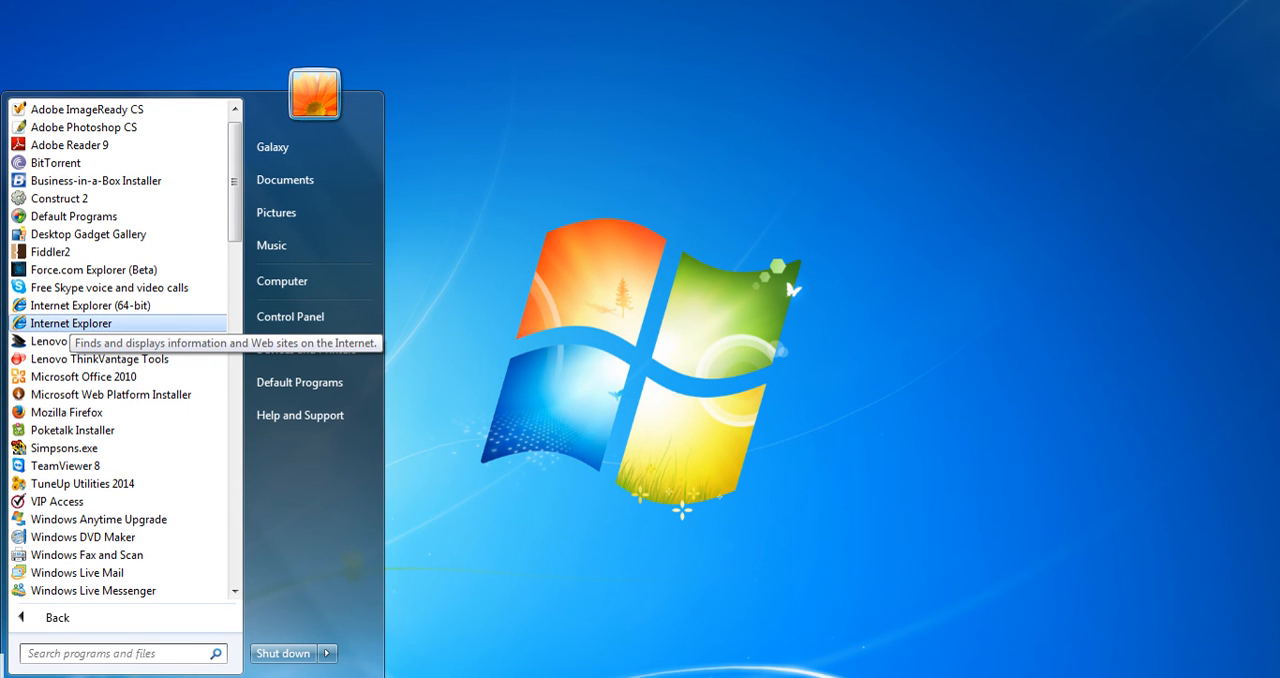
{"action": "right_click", "coordinate": [66, 323]}
{"action": "left_click", "coordinate": [127, 669]}
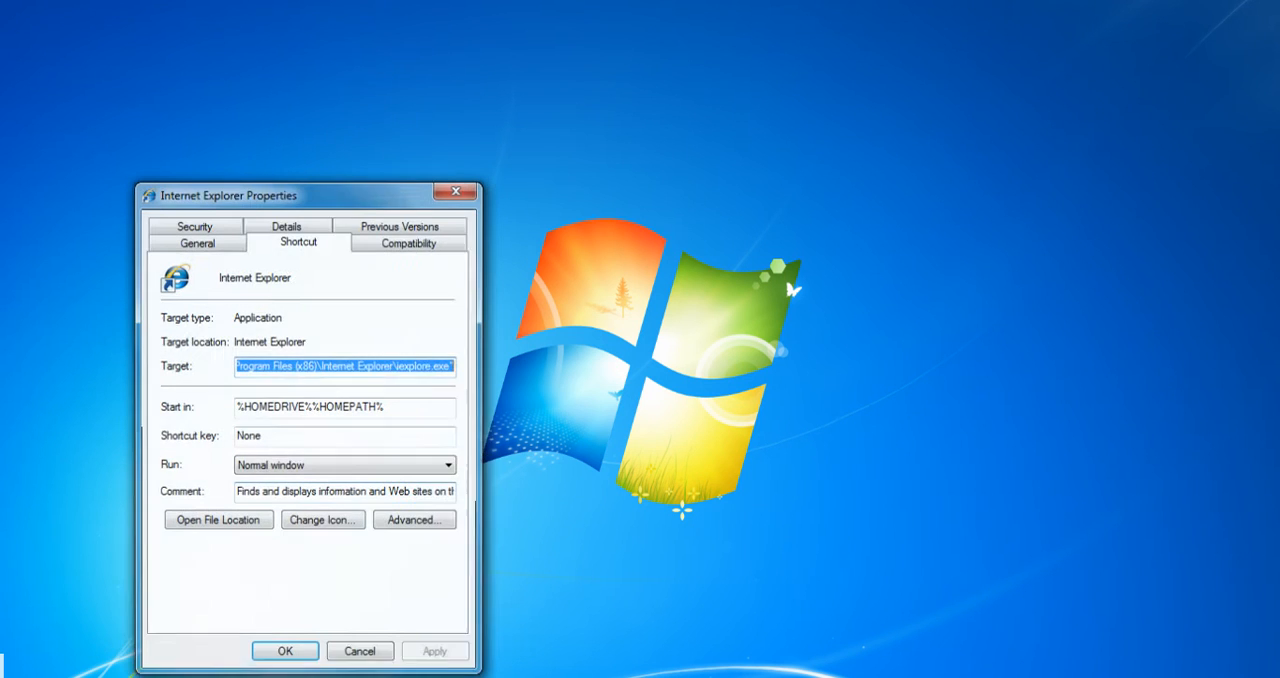
Copy the Internet Explorer shortcut's target path and close its properties without changes
{"action": "right_click", "coordinate": [389, 366]}
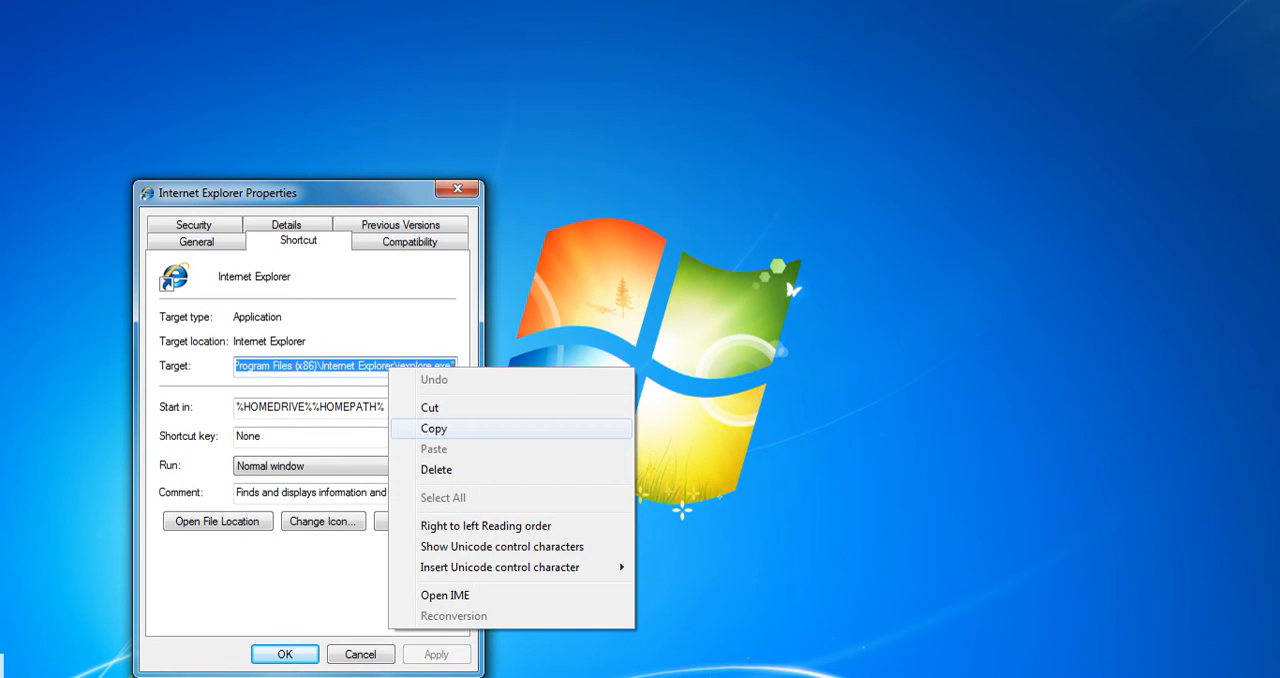
{"action": "left_click", "coordinate": [434, 428]}
{"action": "left_click", "coordinate": [361, 654]}
Search the installed programs for "ec" and open the properties of the Siebel eCommunications - ENU shortcut
{"action": "left_click", "coordinate": [22, 676]}
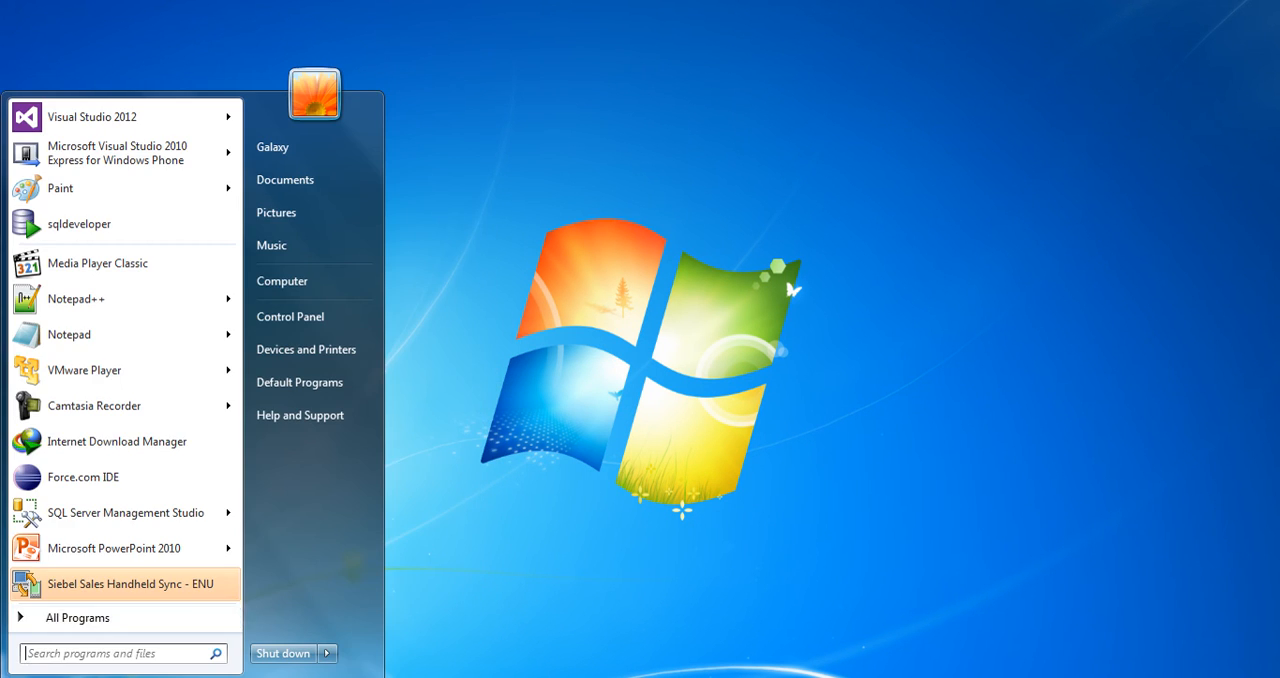
{"action": "left_click", "coordinate": [85, 654]}
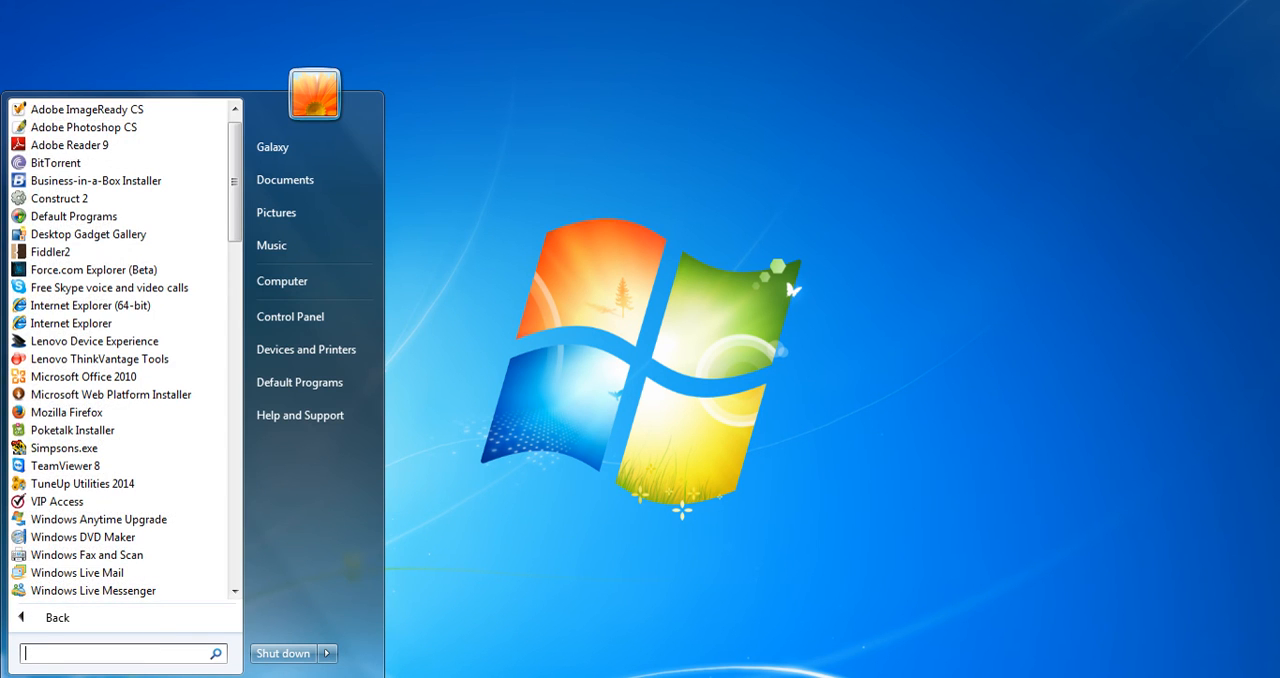
{"action": "type", "text": "ec"}
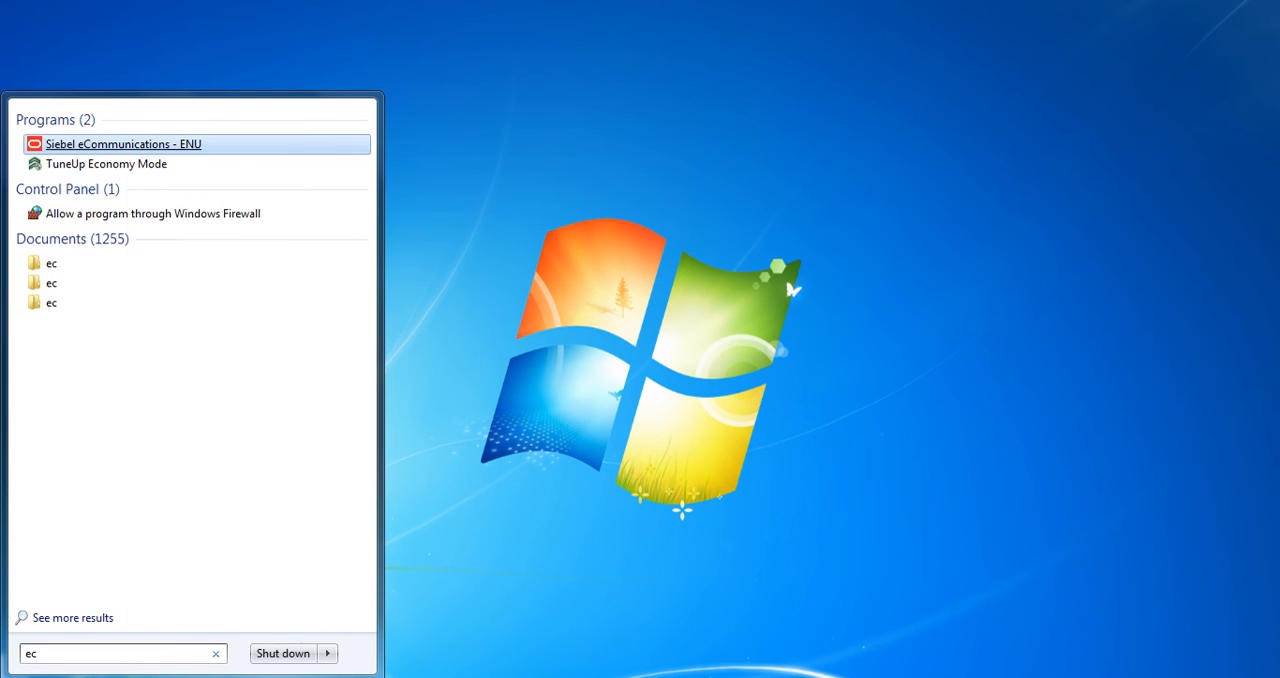
{"action": "right_click", "coordinate": [130, 145]}
{"action": "left_click", "coordinate": [182, 645]}
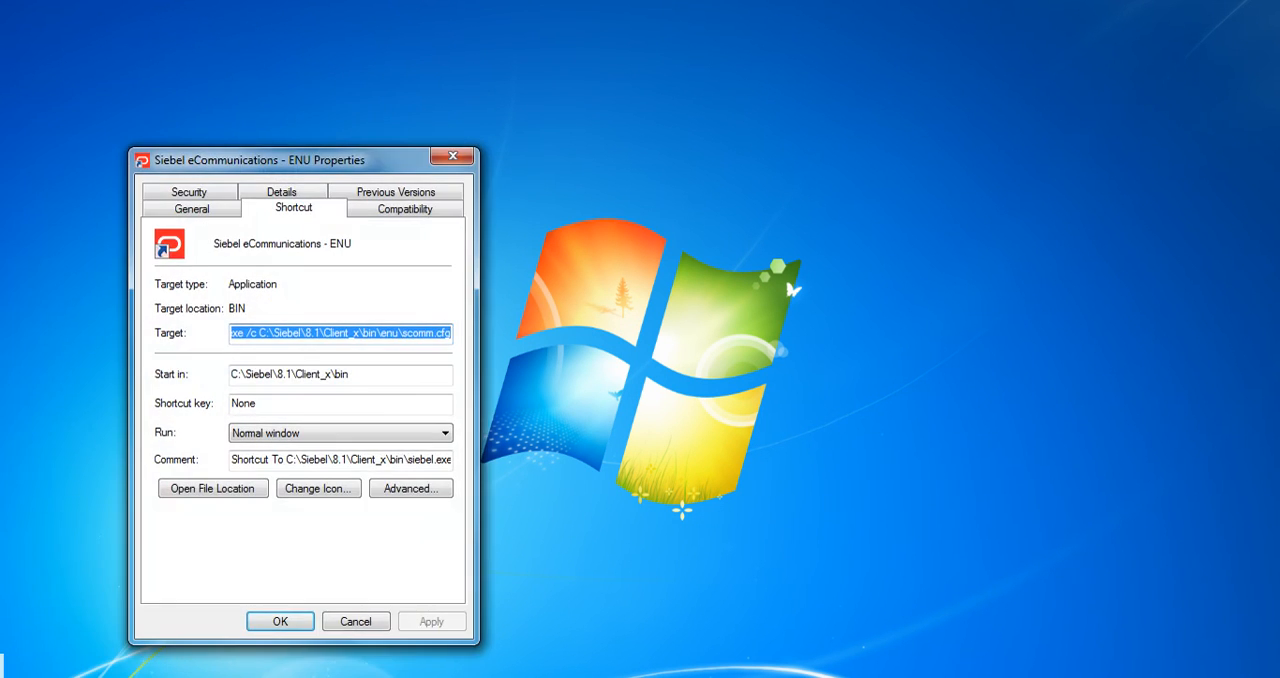
Append /b and the copied Internet Explorer iexplore.exe path to the shortcut's target, and save it with administrator permission
{"action": "left_click_drag", "start_coordinate": [451, 333], "coordinate": [419, 333]}
{"action": "left_click", "coordinate": [450, 333]}
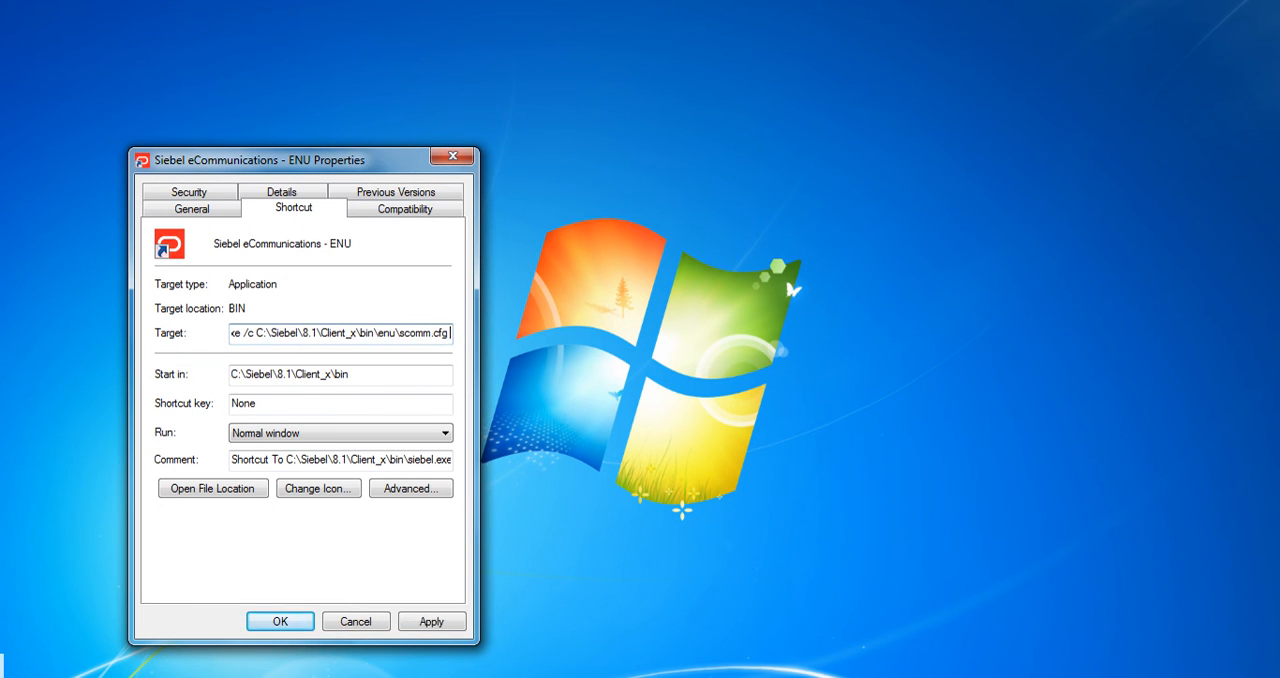
{"action": "type", "text": "/b"}
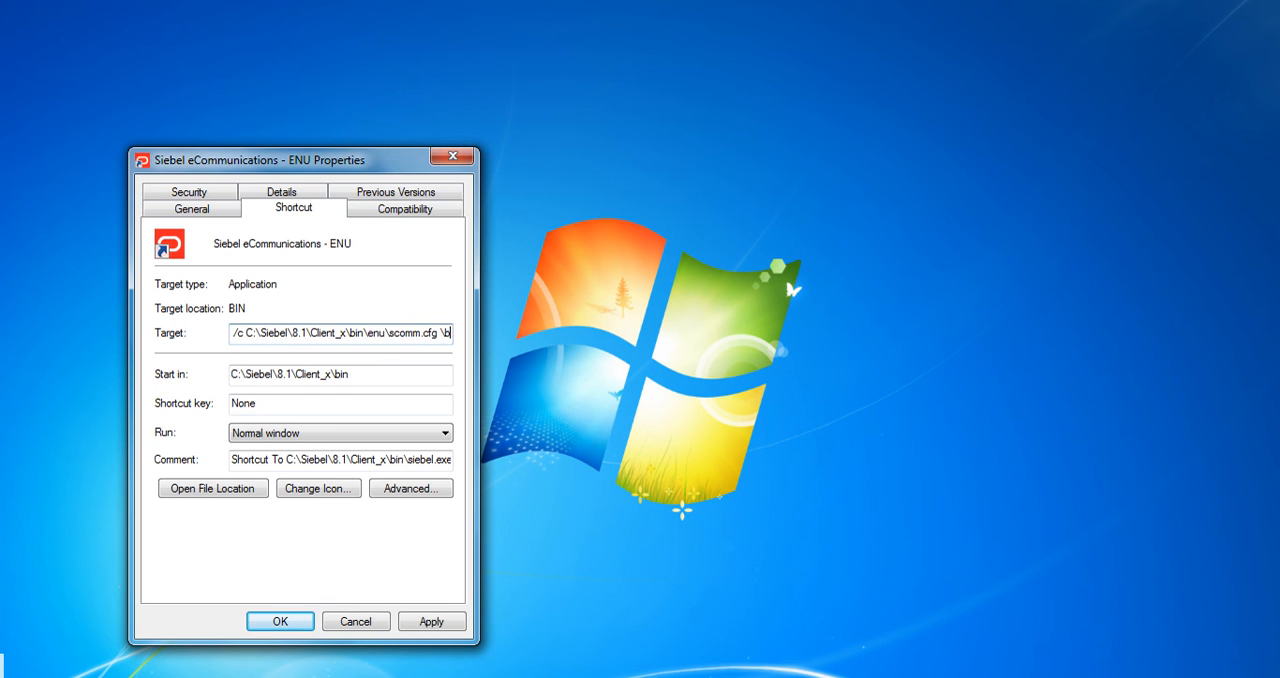
{"action": "key", "text": "BackSpace"}
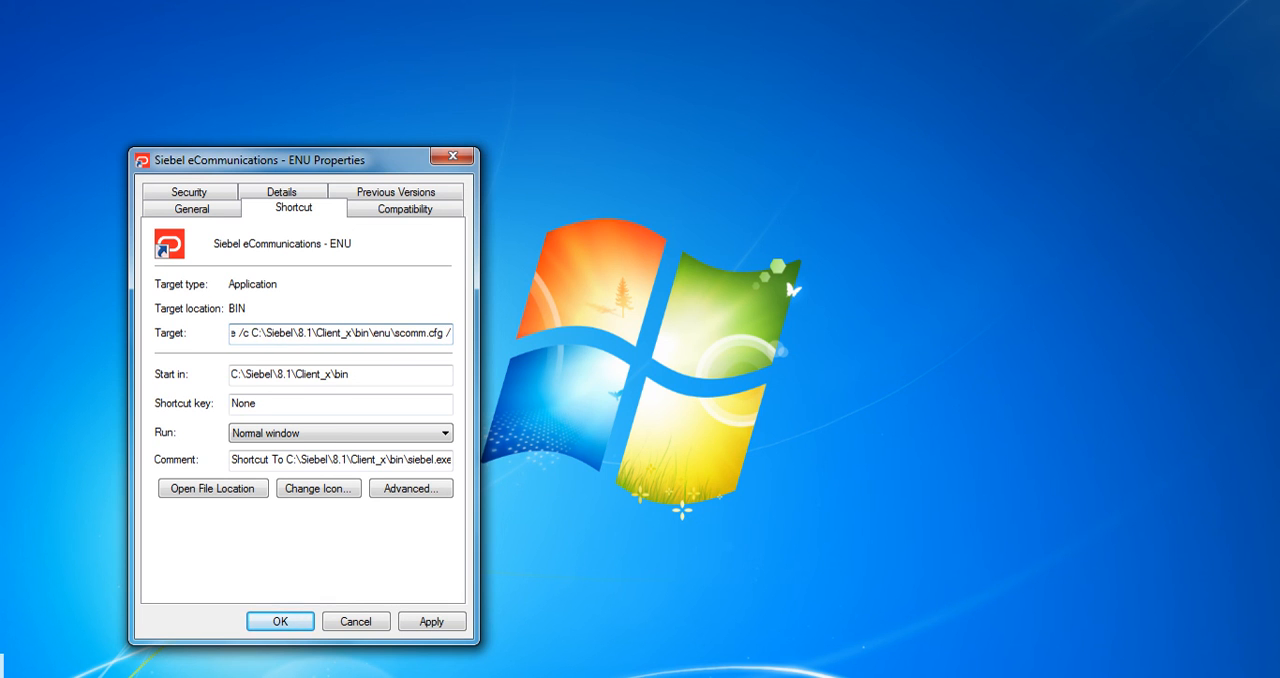
{"action": "type", "text": "b"}
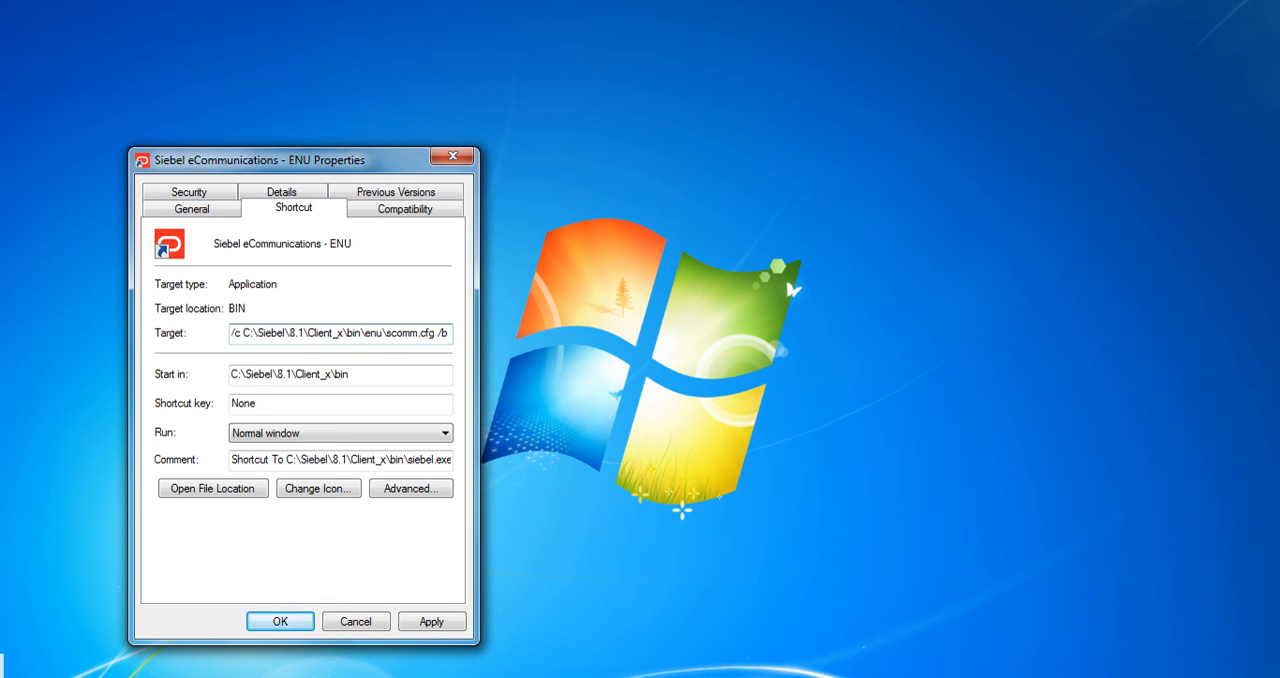
{"action": "key", "text": "ctrl+v"}
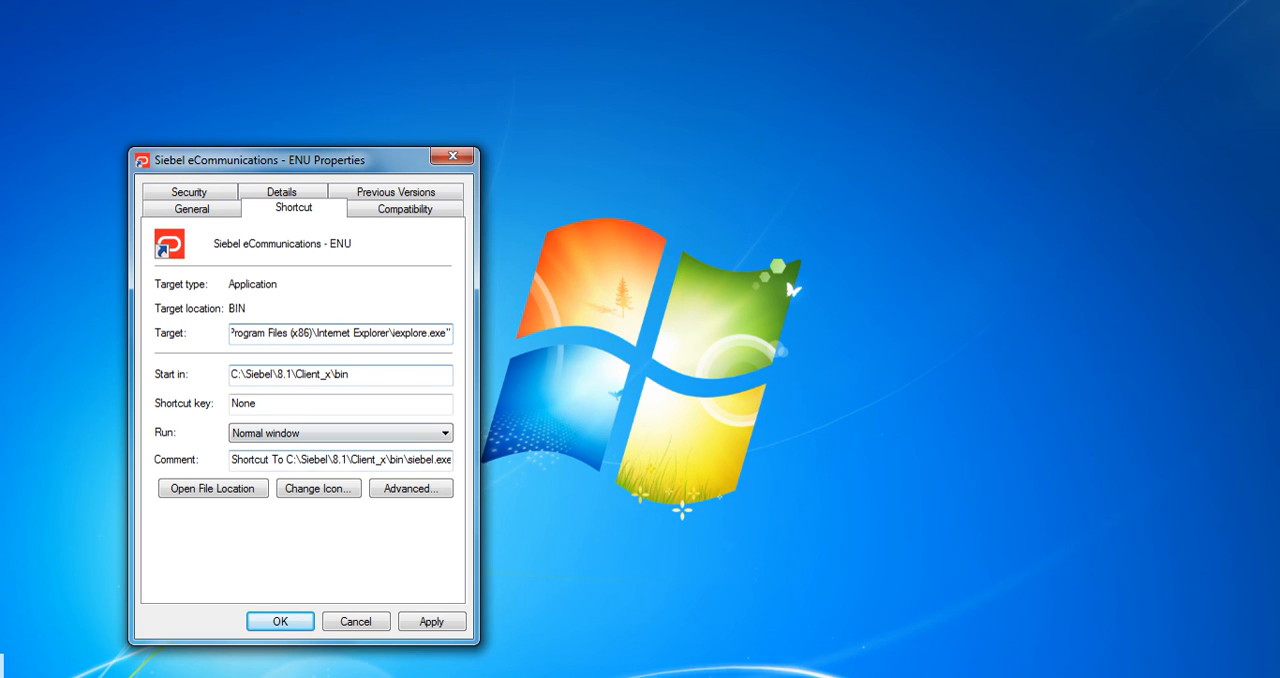
{"action": "key", "text": "Return"}
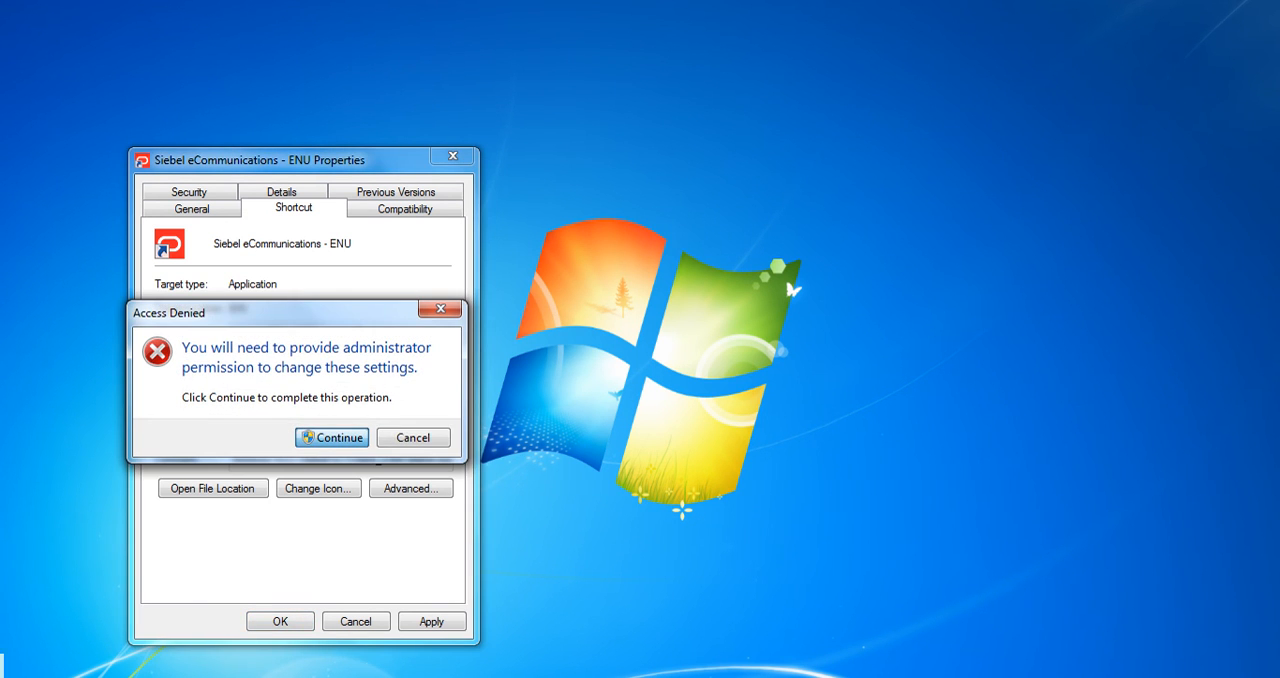
{"action": "key", "text": "Return"}
Launch Siebel eCommunications and try to log in with the user ID and account password, connecting to the Sample database
{"action": "key", "text": "super"}
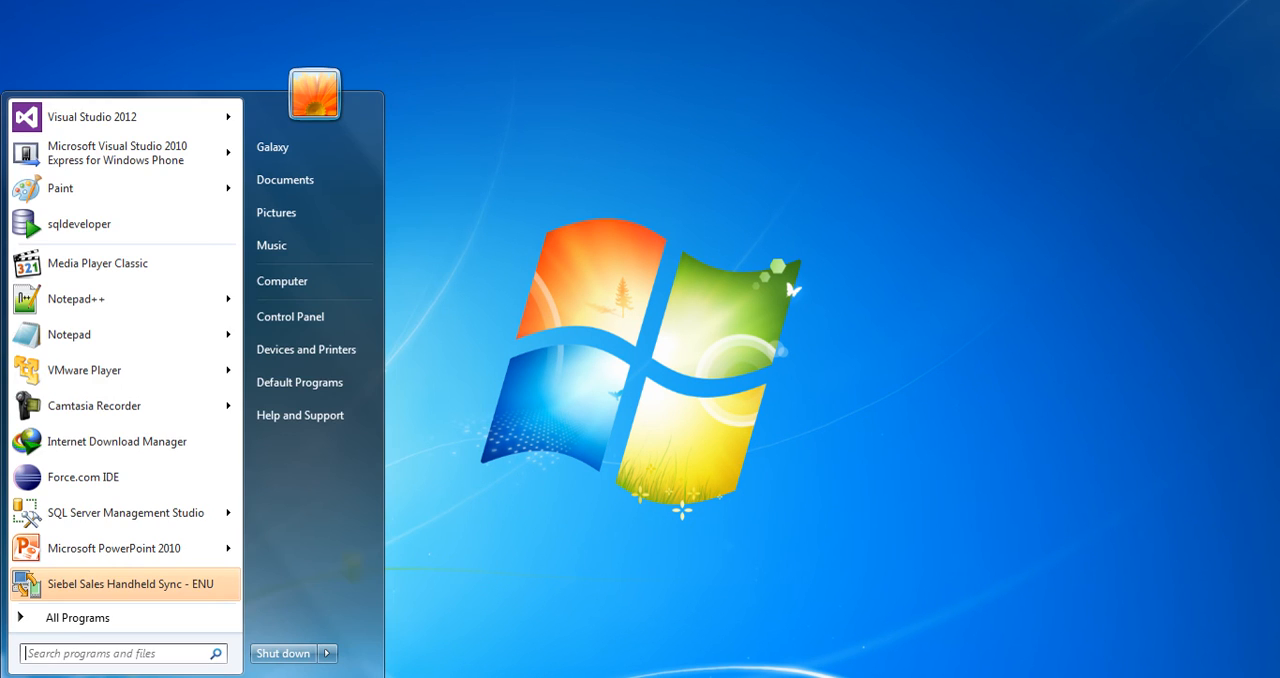
{"action": "type", "text": "ec"}
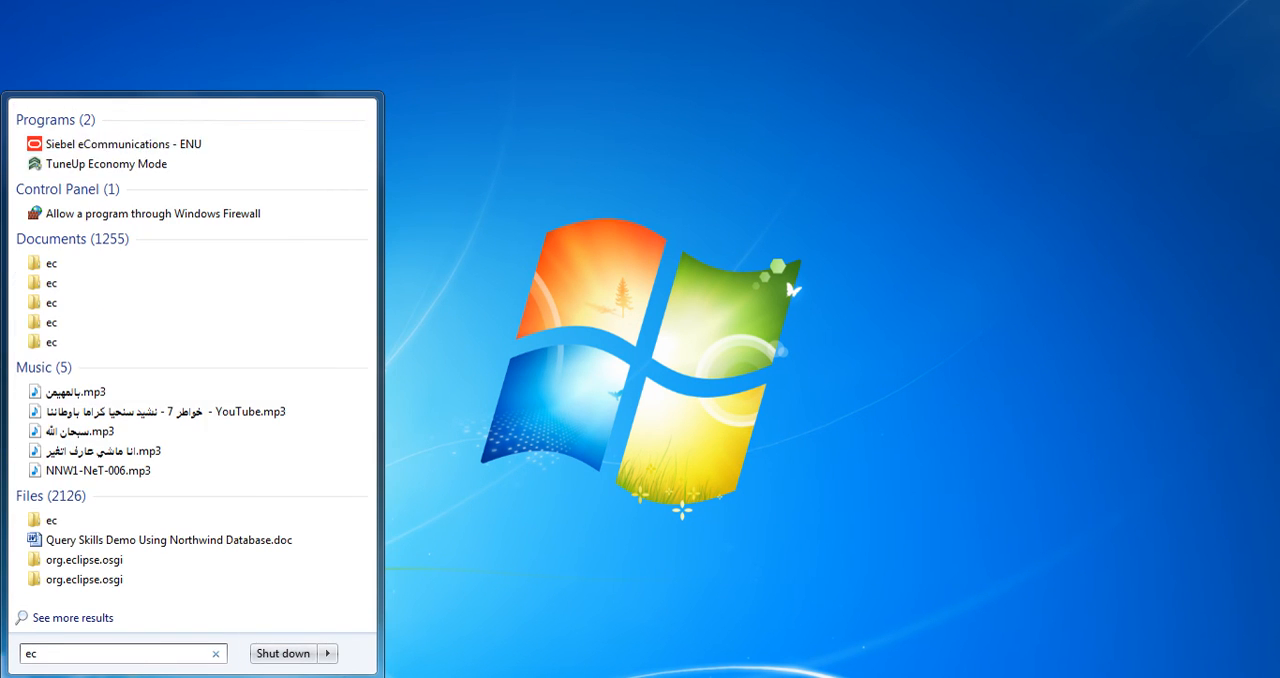
{"action": "key", "text": "Return"}
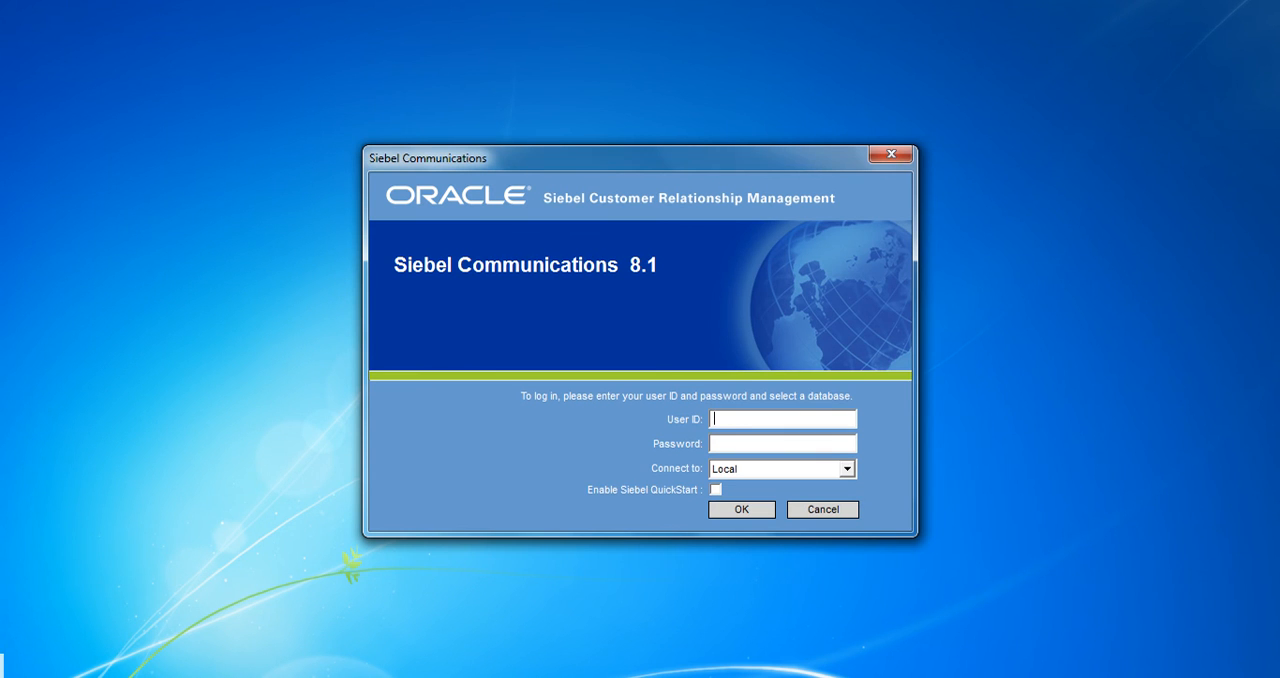
{"action": "type", "text": "sadmin"}
{"action": "key", "text": "Tab"}
{"action": "left_click", "coordinate": [847, 469]}
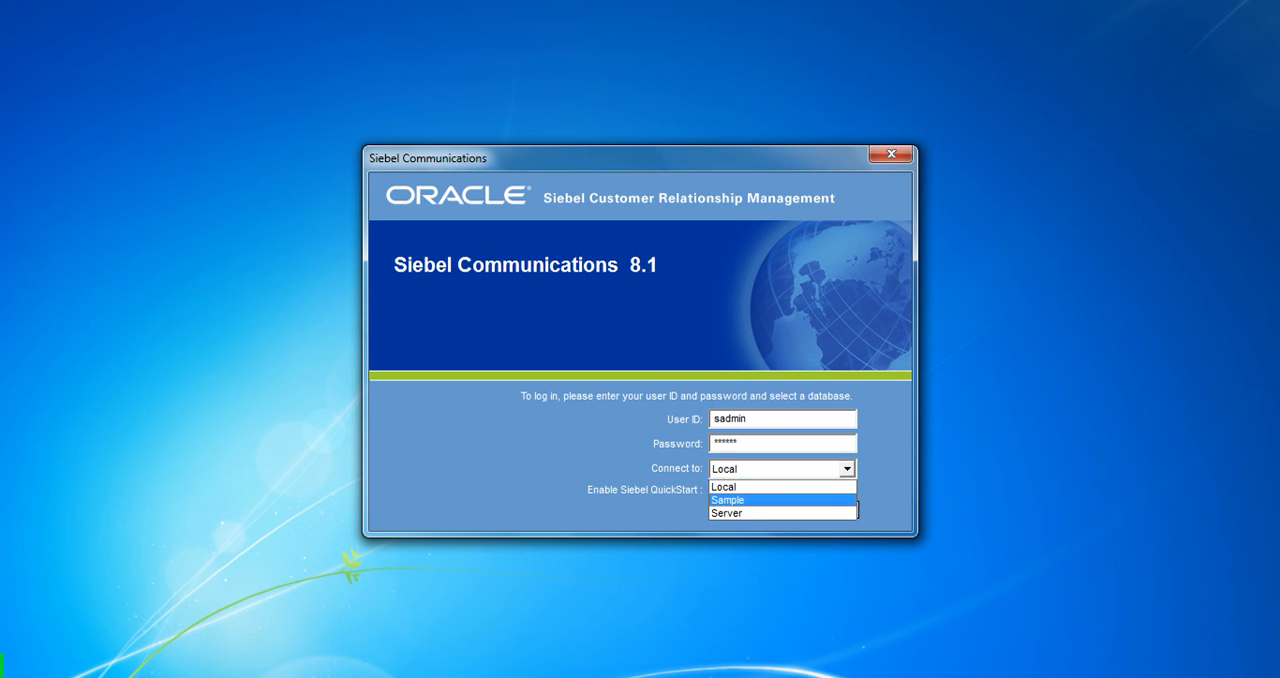
{"action": "left_click", "coordinate": [742, 499]}
{"action": "key", "text": "Return"}
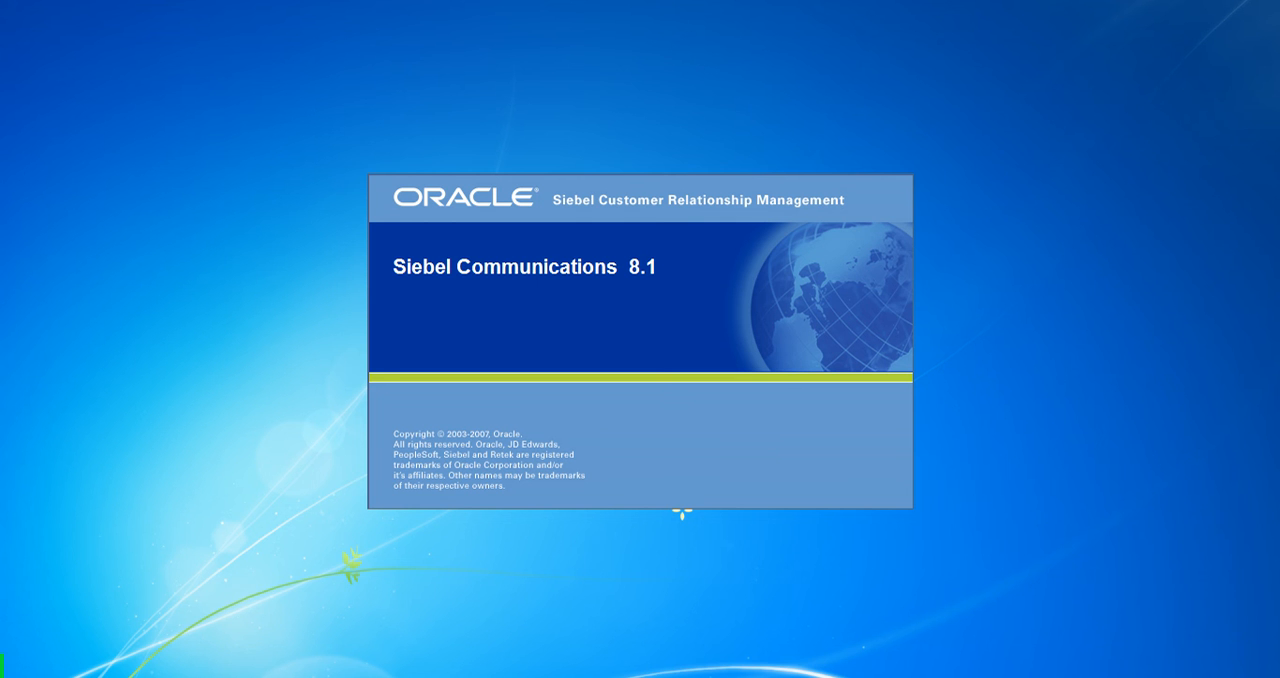
{"action": "key", "text": "super"}
{"action": "left_click", "coordinate": [77, 617]}
{"action": "scroll", "coordinate": [120, 269], "scroll_direction": "up", "scroll_amount": 1}
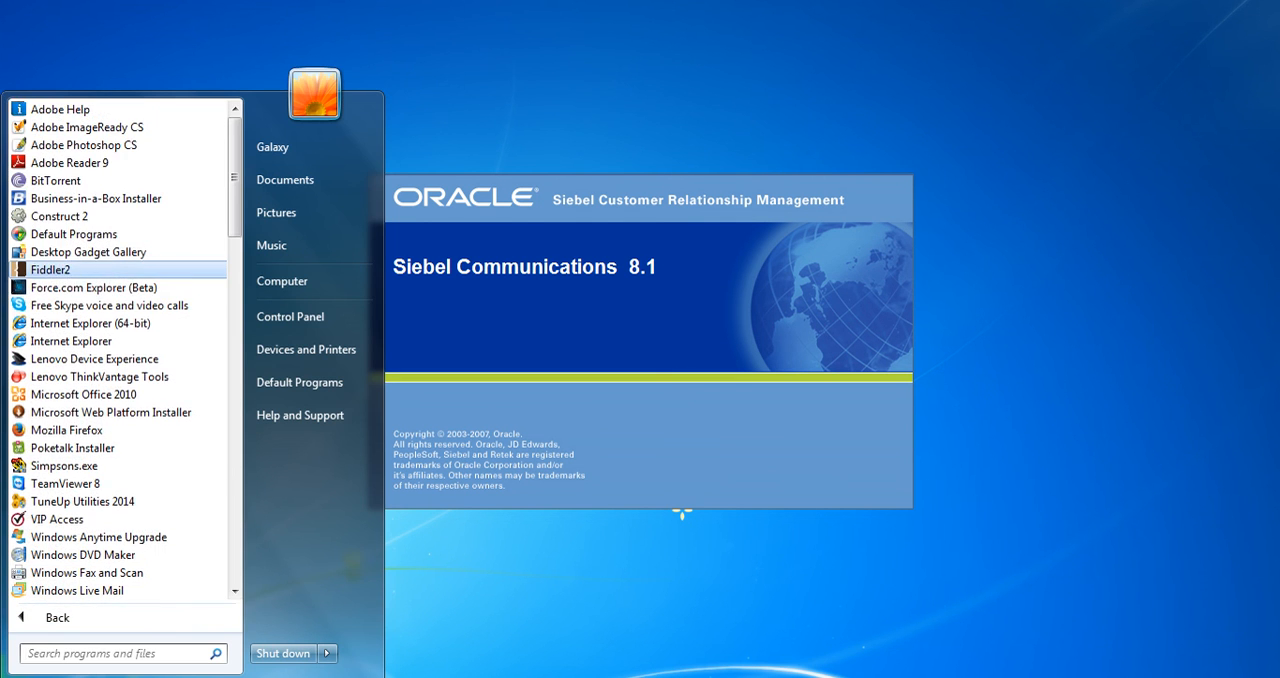
{"action": "scroll", "coordinate": [110, 269], "scroll_direction": "down", "scroll_amount": 6}
{"action": "scroll", "coordinate": [110, 349], "scroll_direction": "up", "scroll_amount": 6}
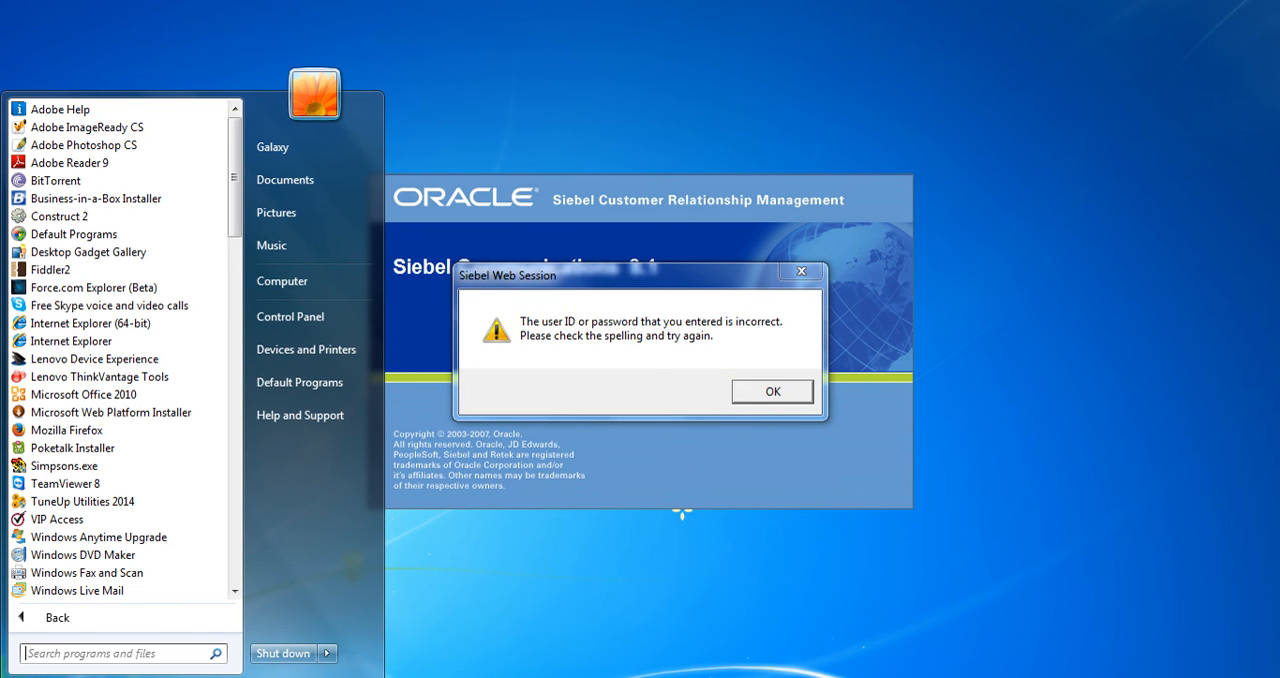
Dismiss the Siebel Web Session message and cancel the Siebel Communications login
{"action": "left_click", "coordinate": [772, 391]}
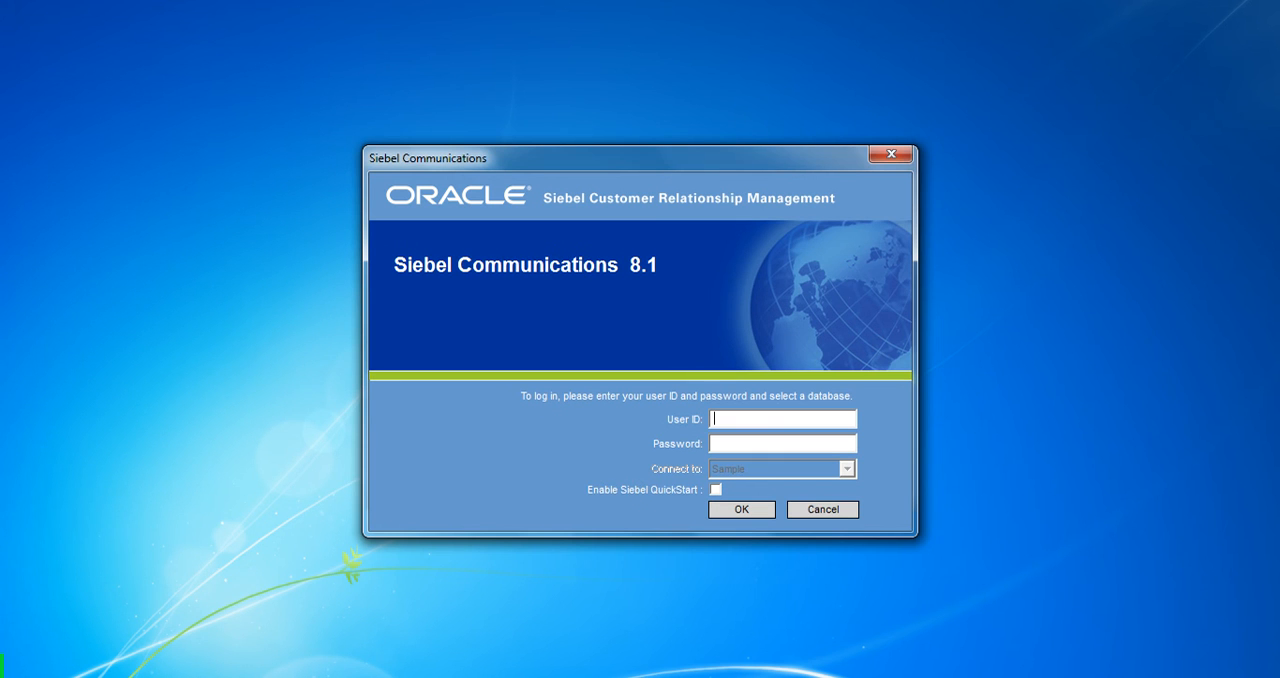
{"action": "left_click", "coordinate": [823, 510]}
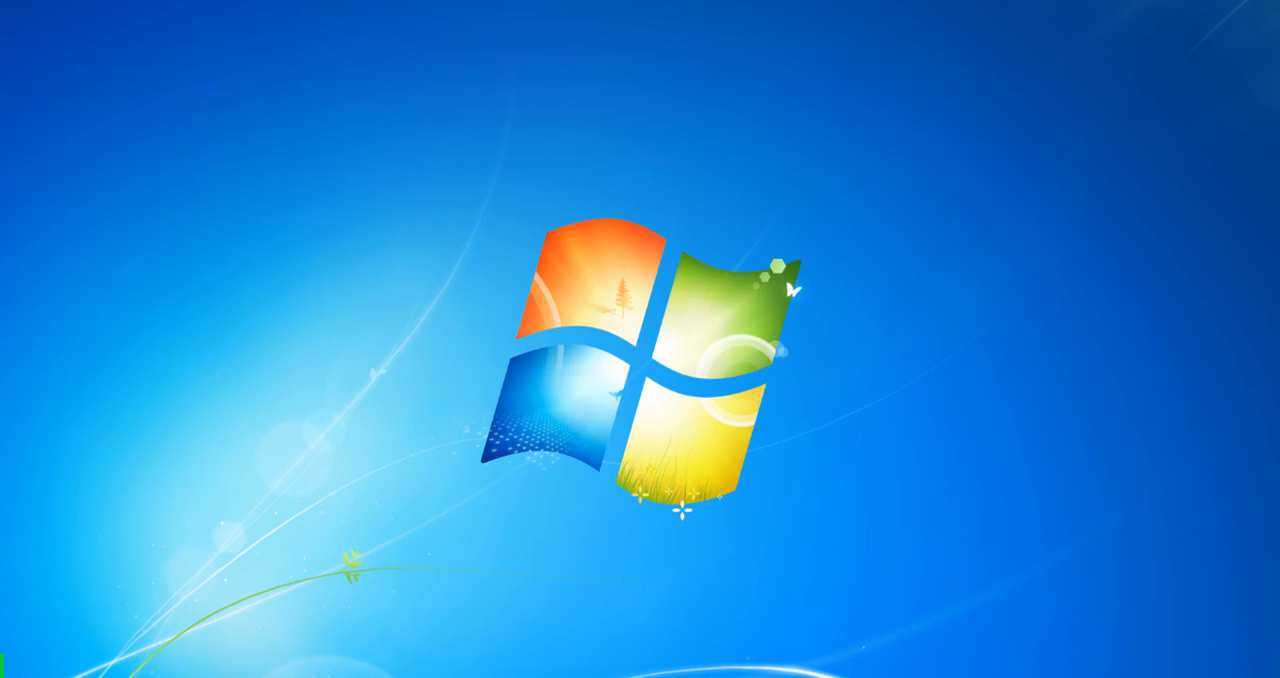
Open Internet Explorer (not the 64-bit one) from the installed programs list
{"action": "key", "text": "super"}
{"action": "key", "text": "super"}
{"action": "key", "text": "super"}
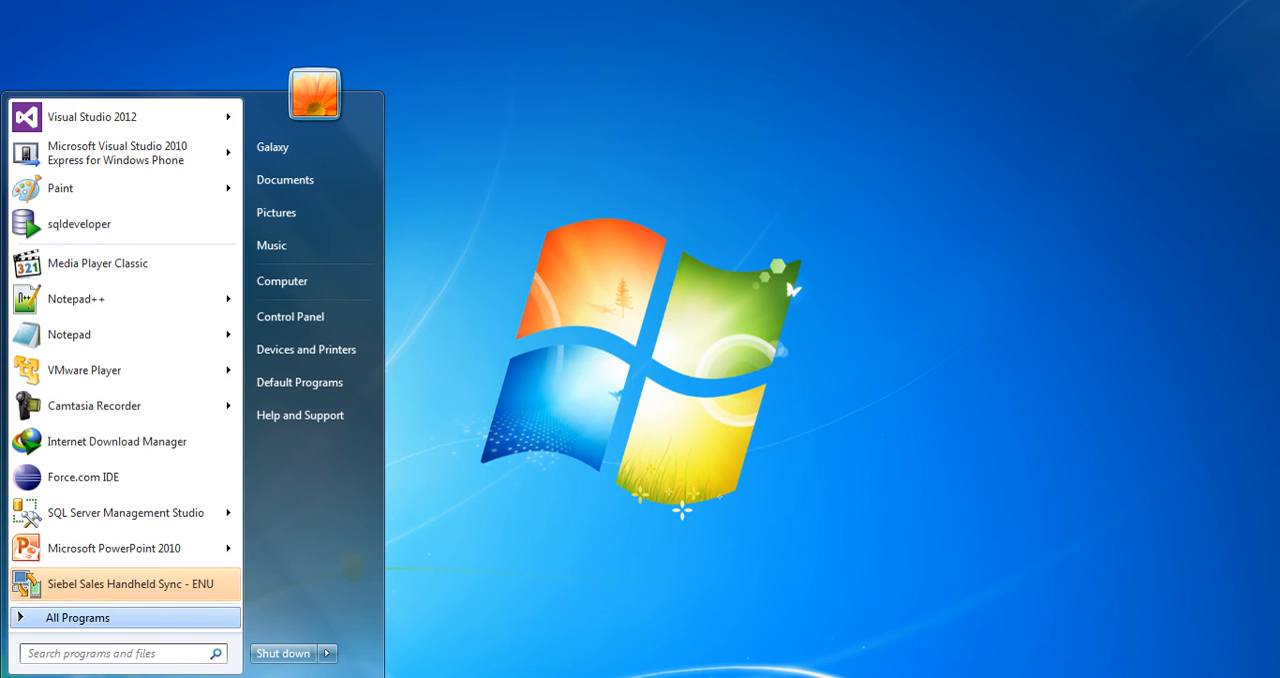
{"action": "left_click", "coordinate": [77, 617]}
{"action": "left_click", "coordinate": [90, 341]}
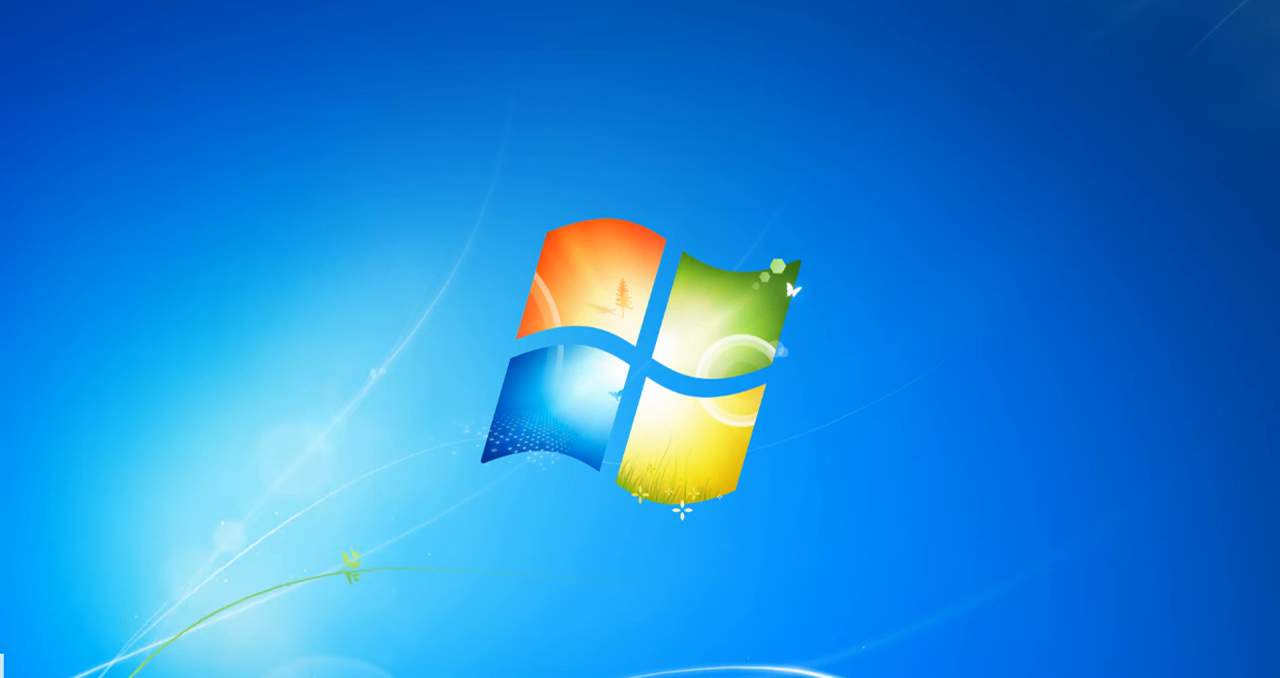
Run Internet Explorer (not the 64-bit one) as administrator and close the extra home page tabs
{"action": "key", "text": "super"}
{"action": "left_click", "coordinate": [70, 615]}
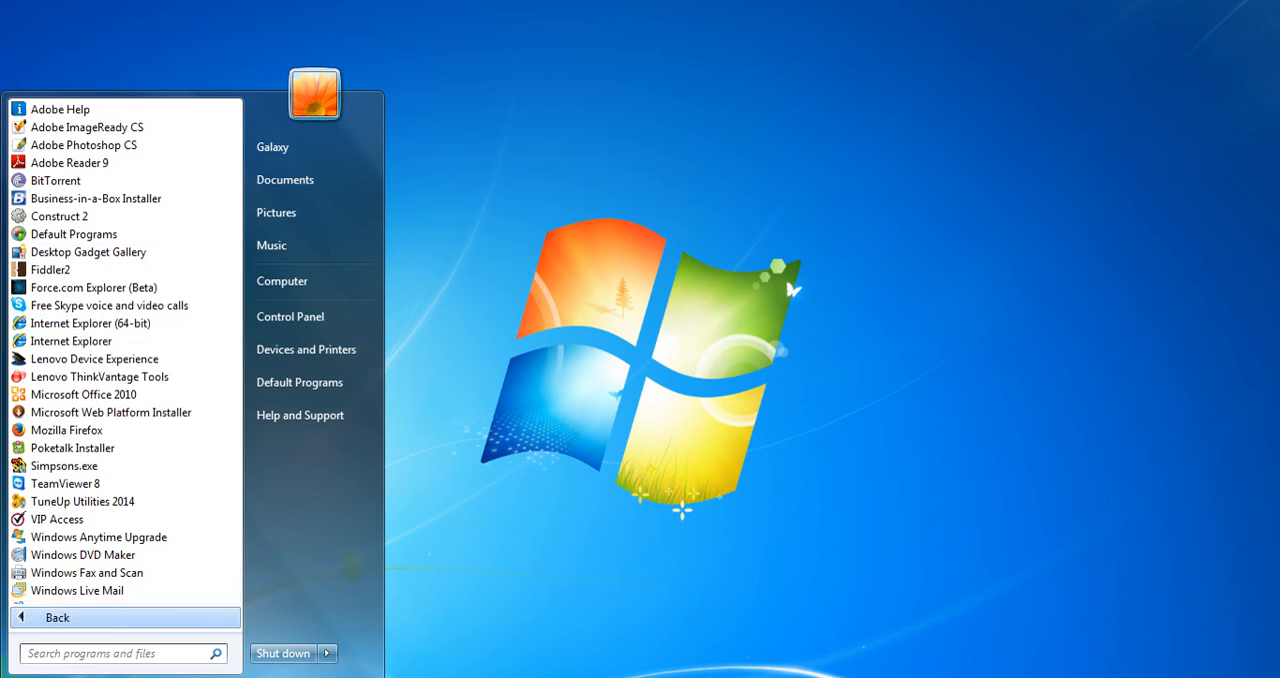
{"action": "right_click", "coordinate": [74, 341]}
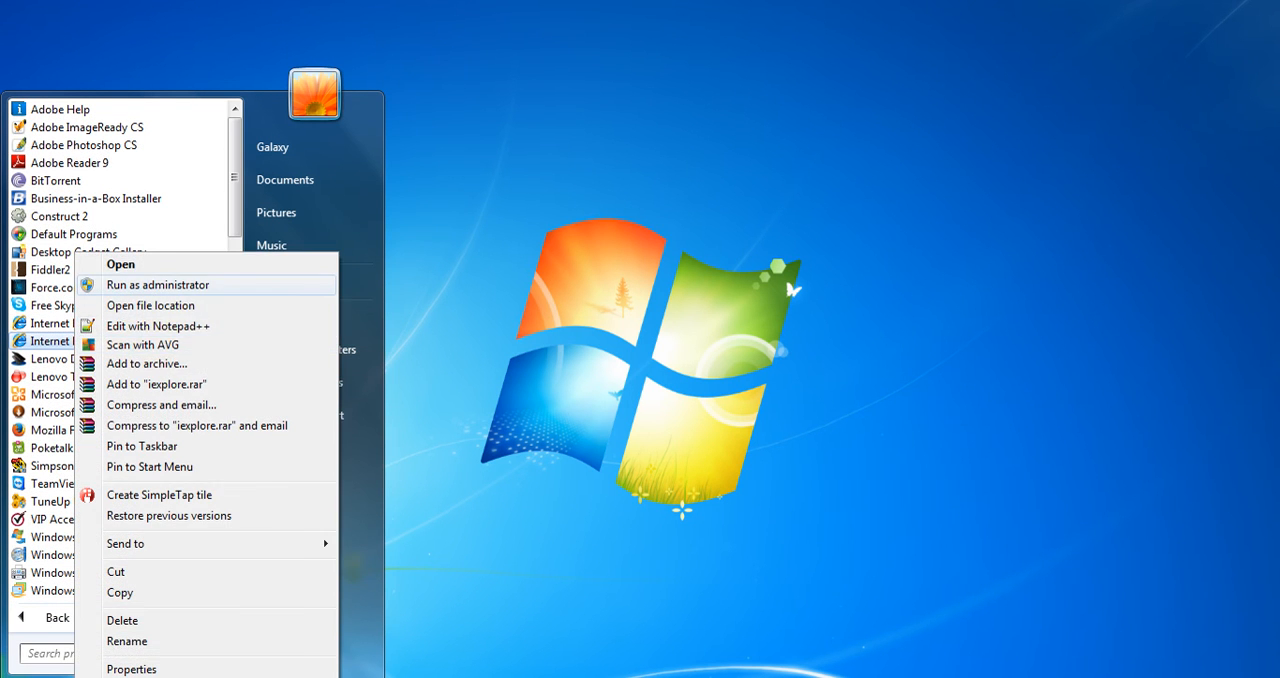
{"action": "left_click", "coordinate": [158, 284]}
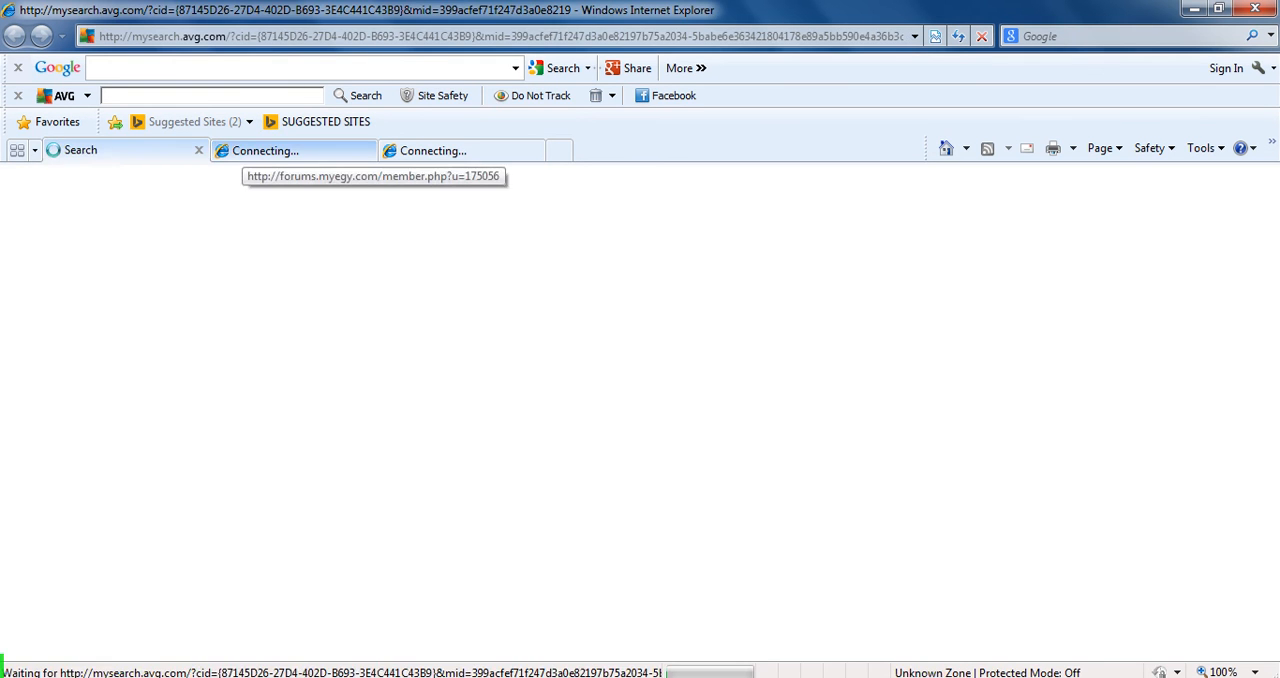
{"action": "left_click", "coordinate": [367, 150]}
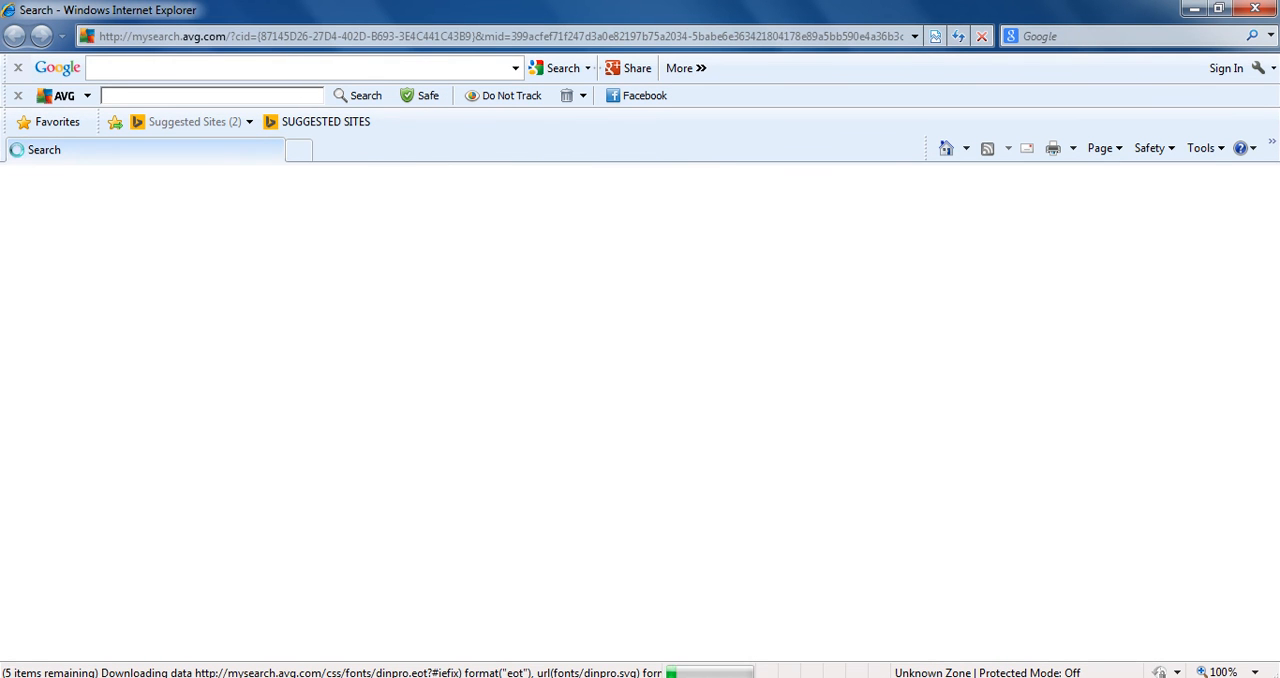
{"action": "left_click", "coordinate": [1205, 148]}
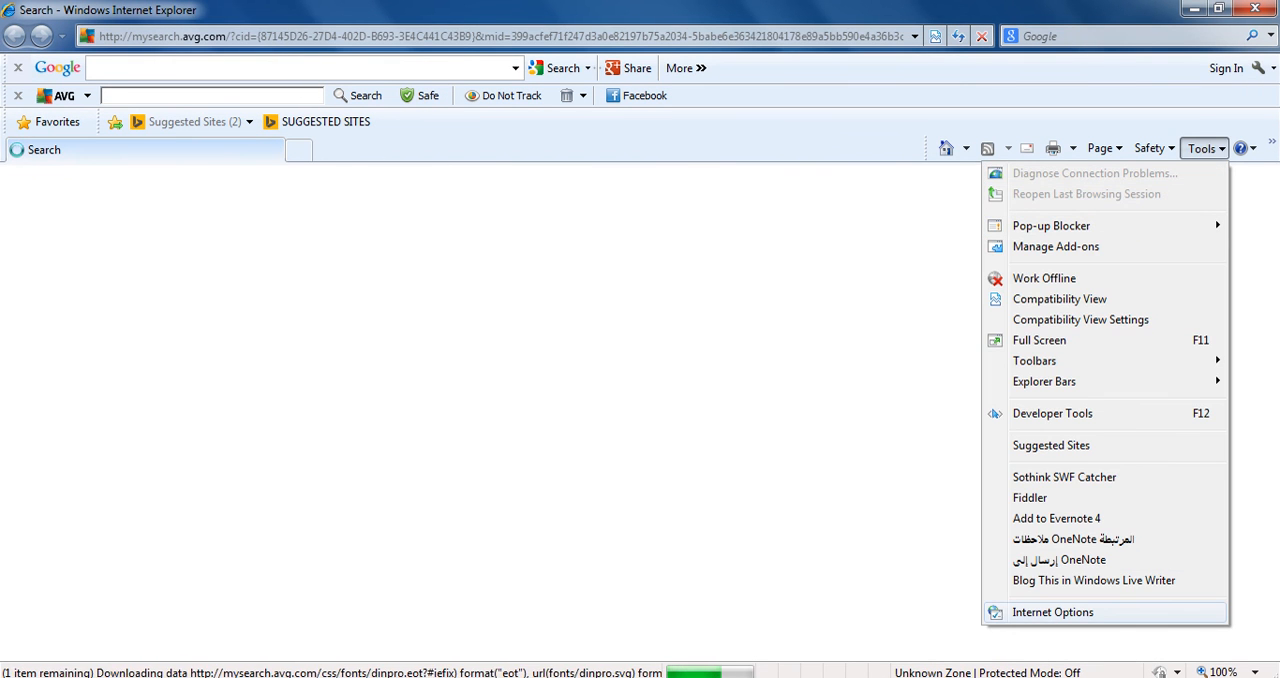
{"action": "left_click", "coordinate": [1052, 612]}
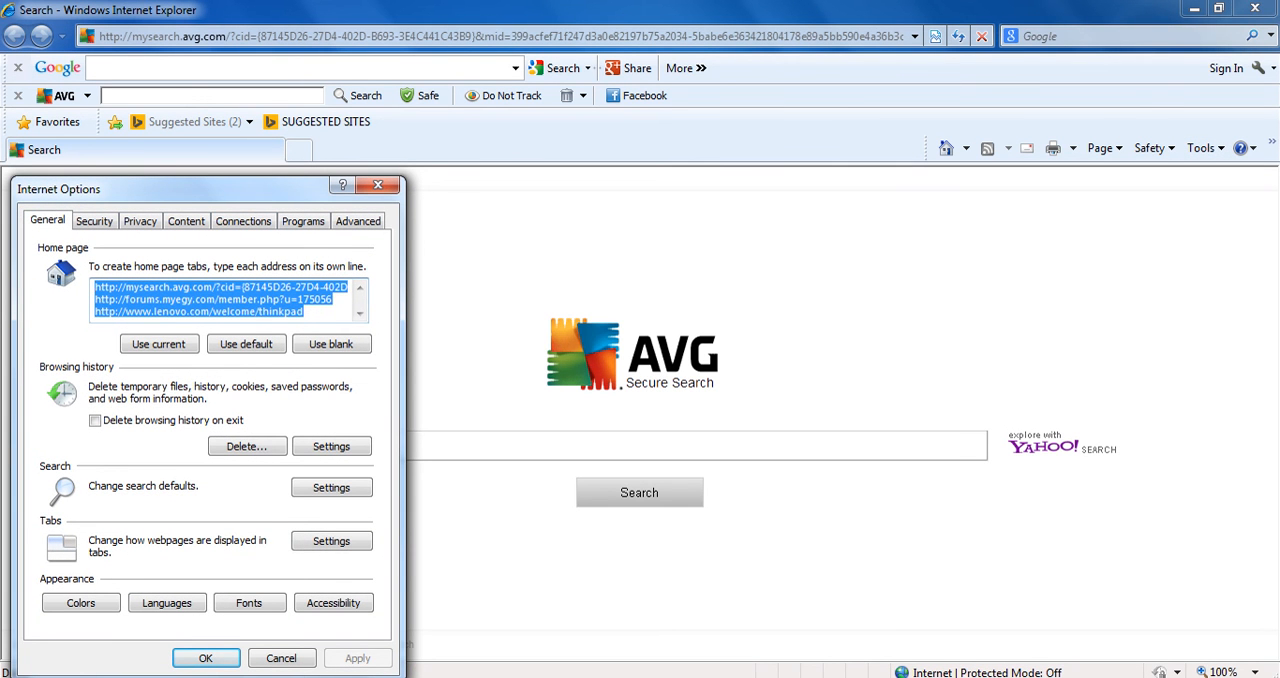
{"action": "right_click", "coordinate": [244, 290]}
{"action": "left_click", "coordinate": [275, 329]}
{"action": "left_click", "coordinate": [246, 344]}
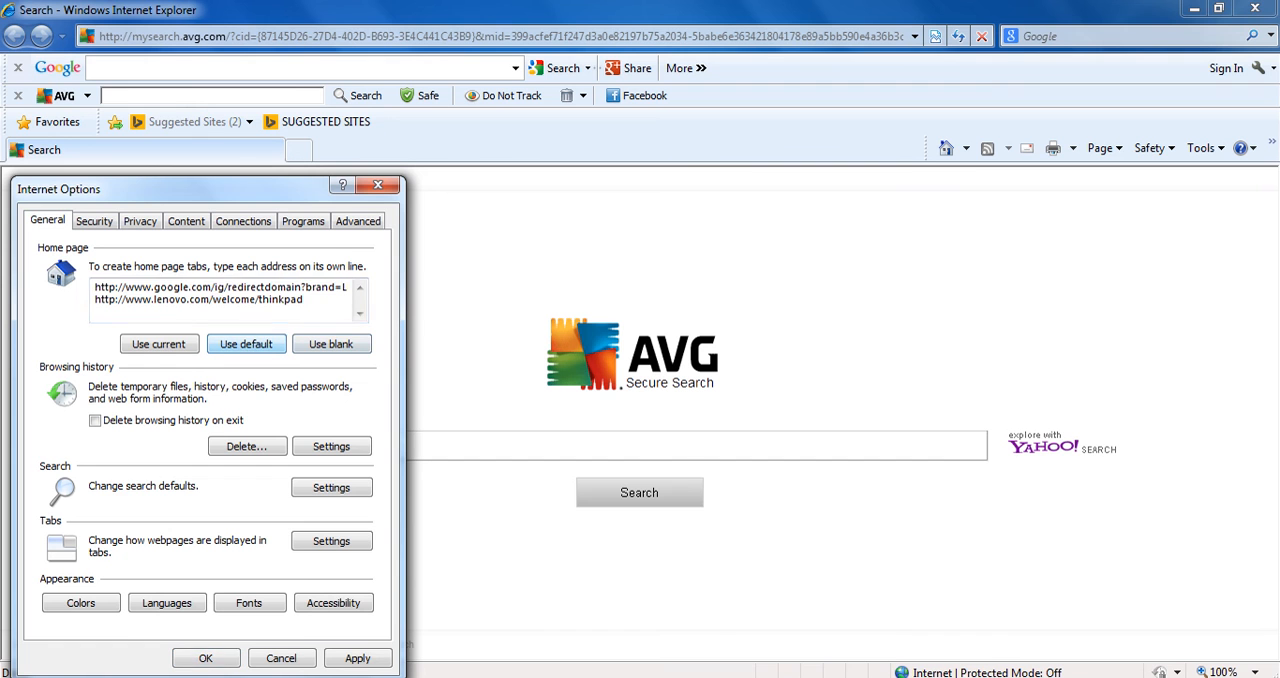
{"action": "left_click_drag", "start_coordinate": [305, 300], "coordinate": [278, 300]}
{"action": "double_click", "coordinate": [279, 300]}
{"action": "right_click", "coordinate": [148, 304]}
{"action": "left_click", "coordinate": [180, 348]}
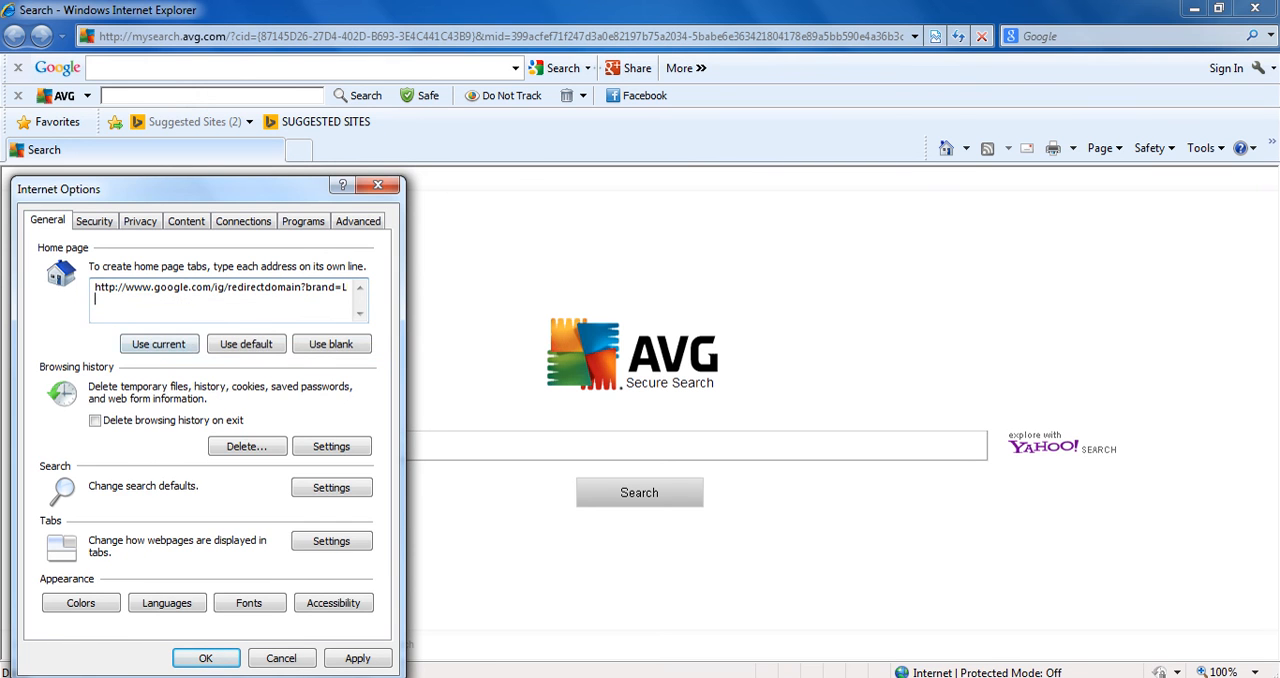
Open the site list of the Trusted sites security zone and turn off required server verification (https:)
{"action": "left_click", "coordinate": [94, 221]}
{"action": "left_click", "coordinate": [140, 221]}
{"action": "left_click", "coordinate": [94, 221]}
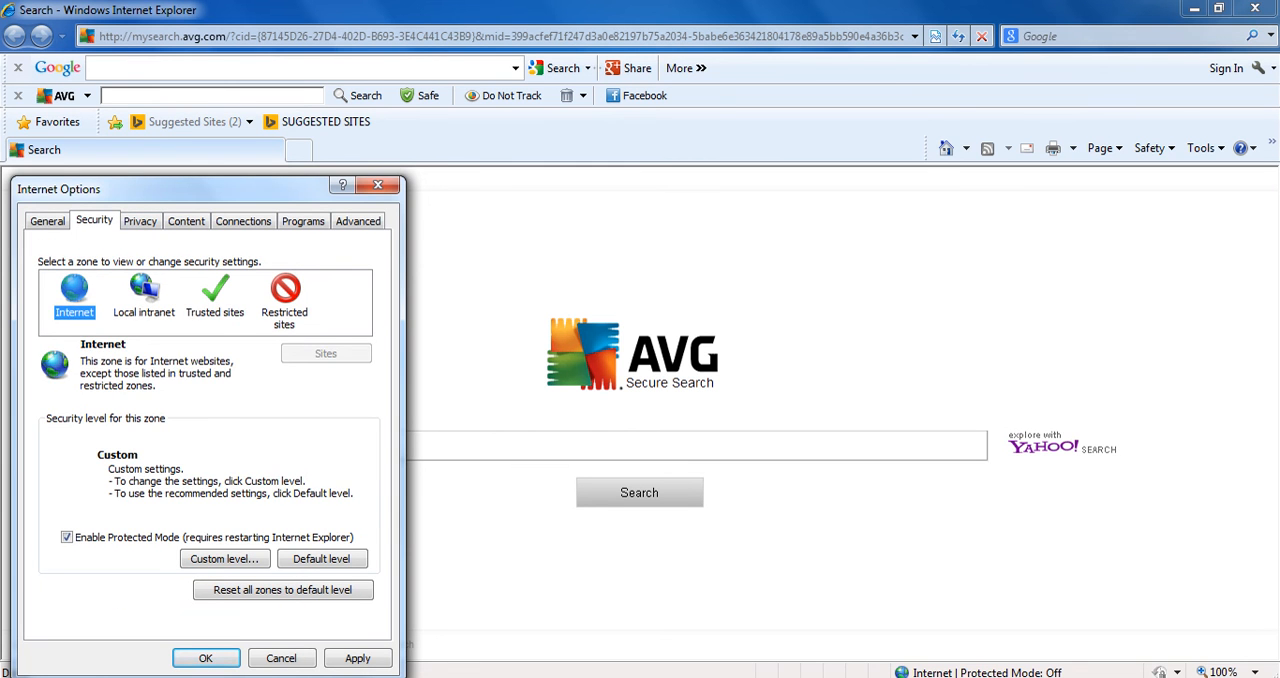
{"action": "left_click", "coordinate": [215, 296]}
{"action": "left_click", "coordinate": [326, 353]}
{"action": "left_click_drag", "start_coordinate": [158, 324], "coordinate": [71, 324]}
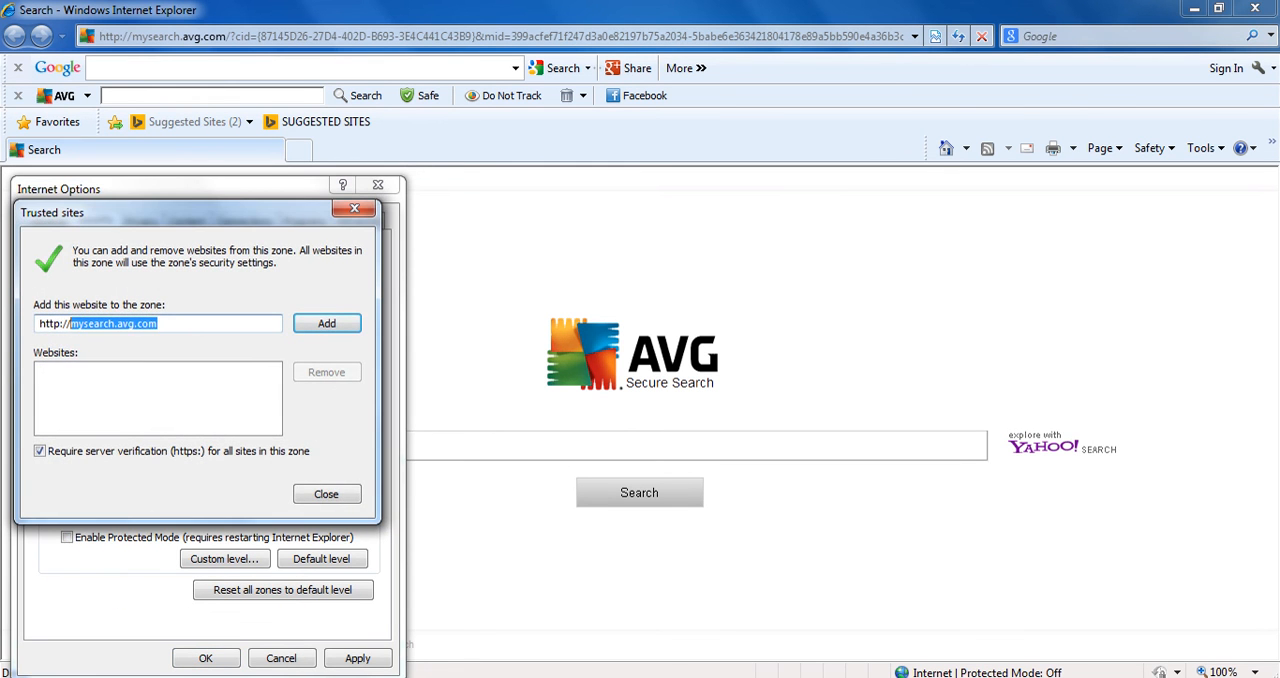
{"action": "left_click", "coordinate": [40, 451]}
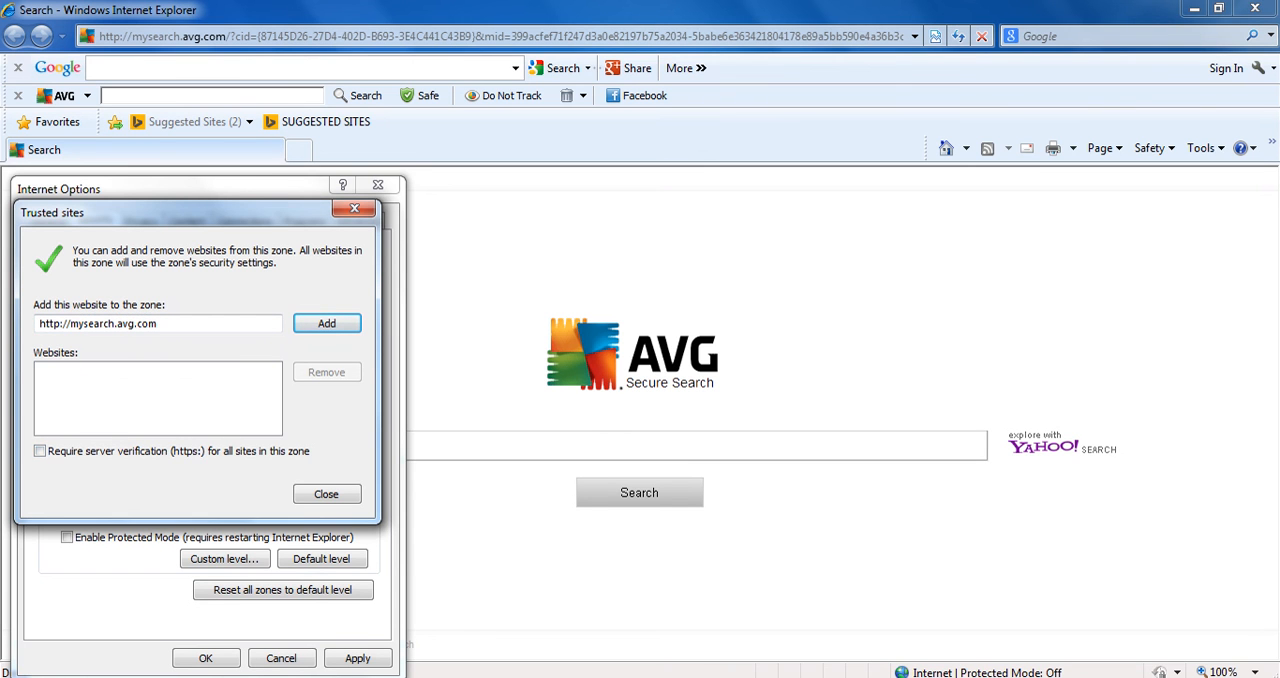
{"action": "left_click_drag", "start_coordinate": [158, 324], "coordinate": [71, 324]}
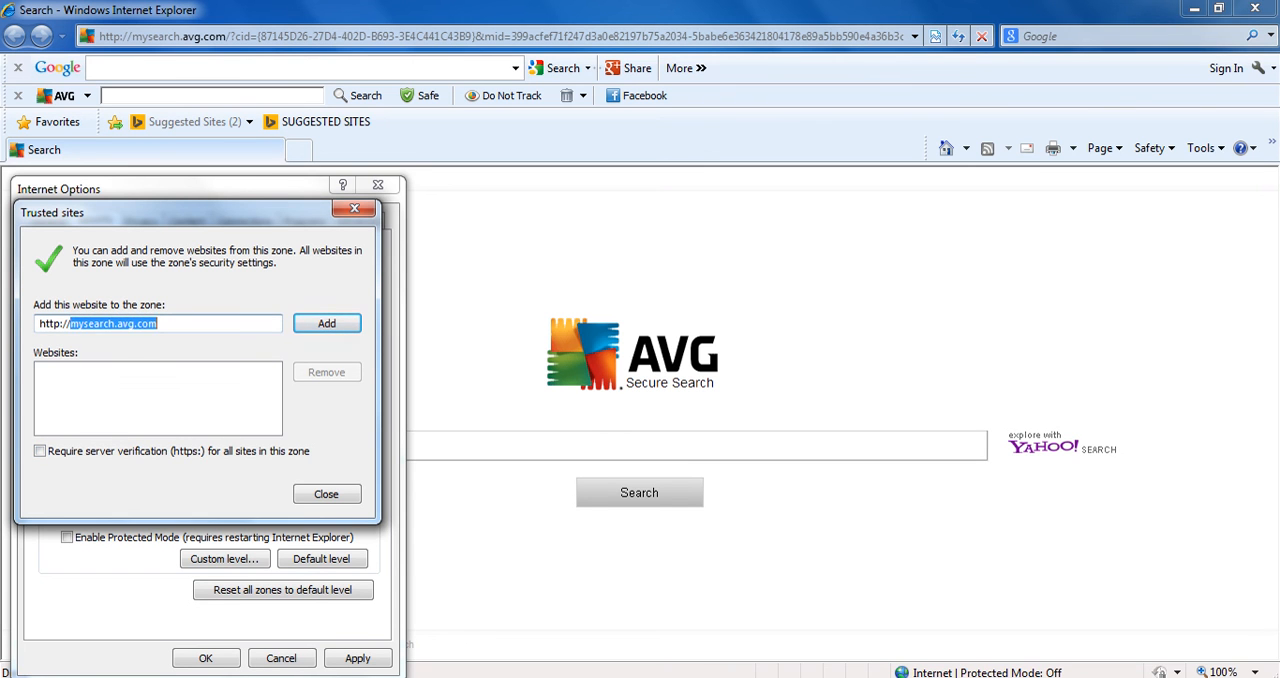
{"action": "type", "text": "localhost"}
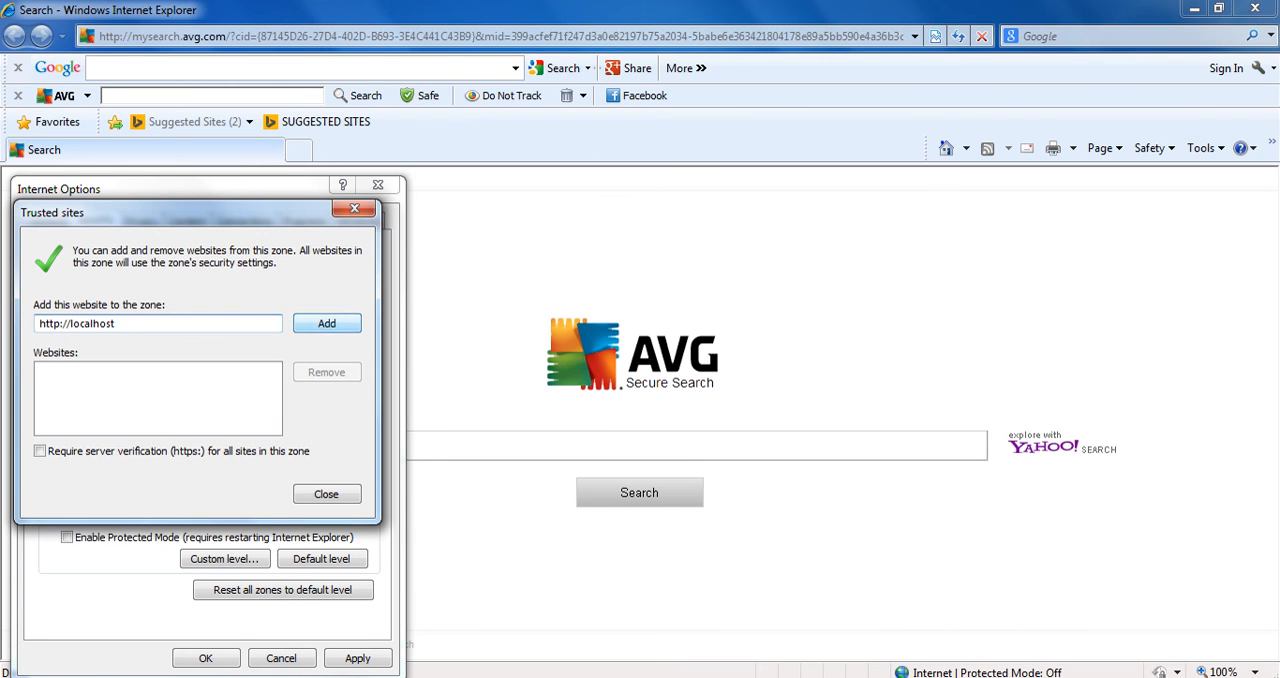
{"action": "key", "text": "Return"}
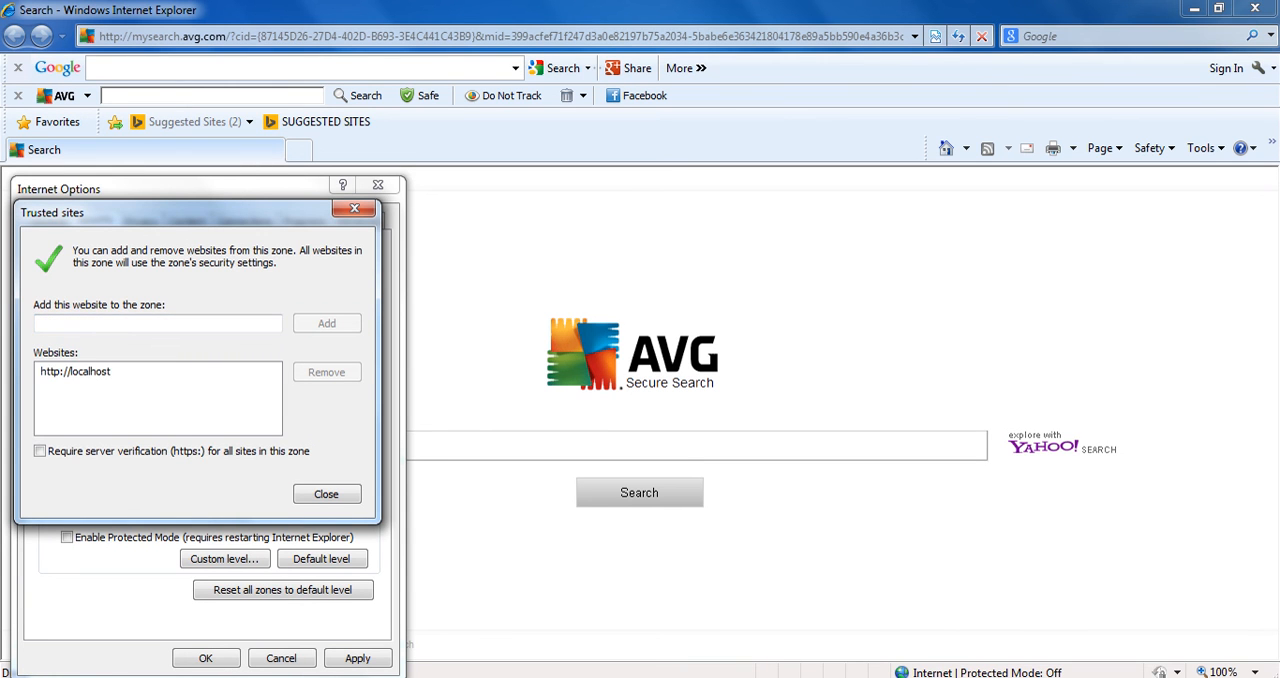
Close the trusted site list, set the Trusted sites zone's security level to Low, and apply the Internet Options changes
{"action": "left_click", "coordinate": [76, 372]}
{"action": "left_click", "coordinate": [327, 494]}
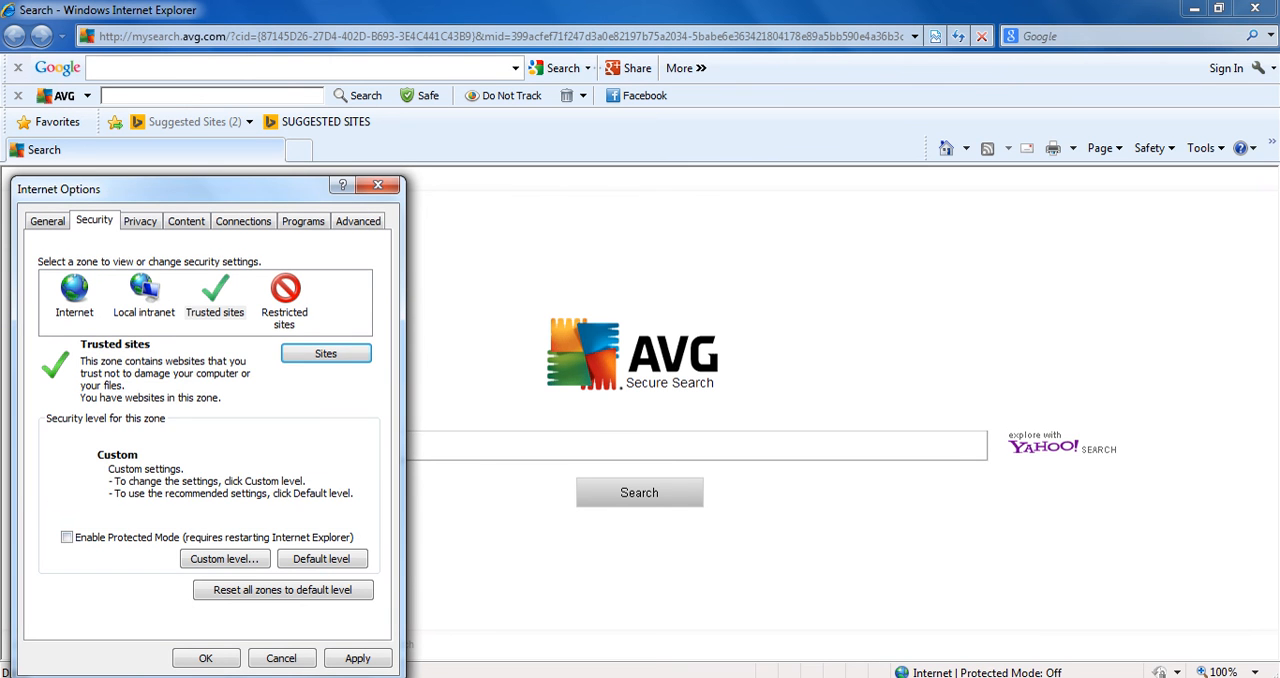
{"action": "left_click", "coordinate": [322, 559]}
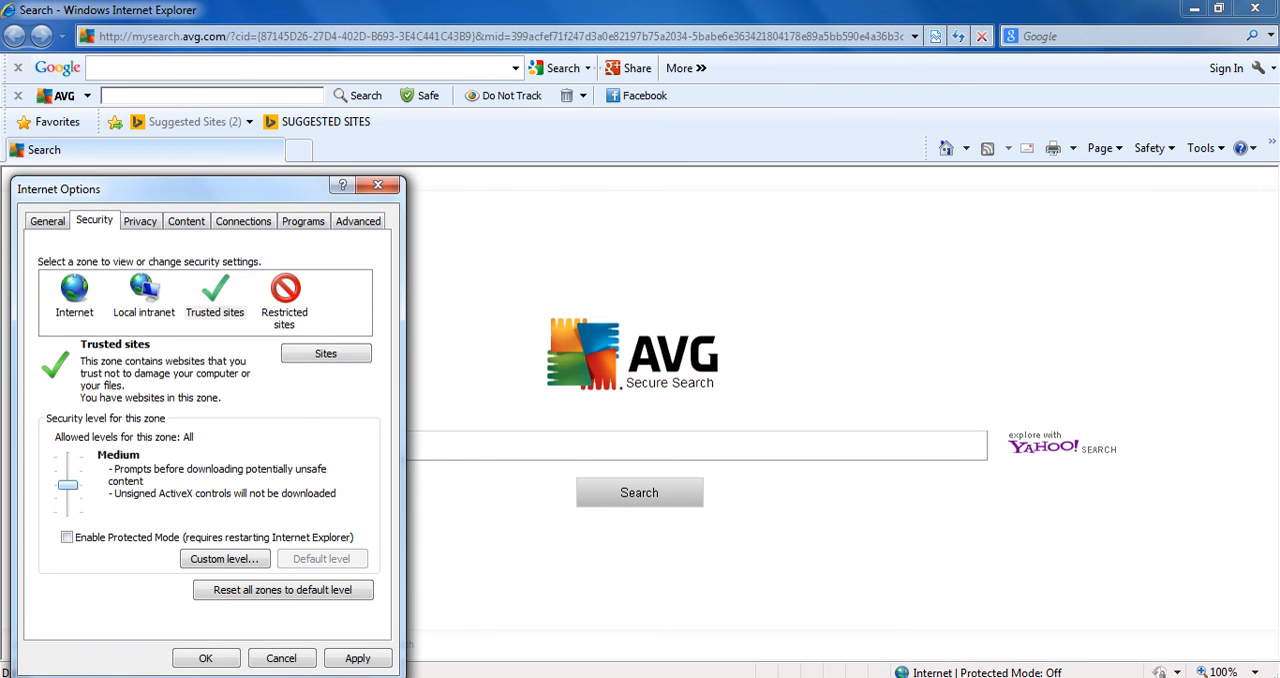
{"action": "left_click_drag", "start_coordinate": [67, 485], "coordinate": [67, 512]}
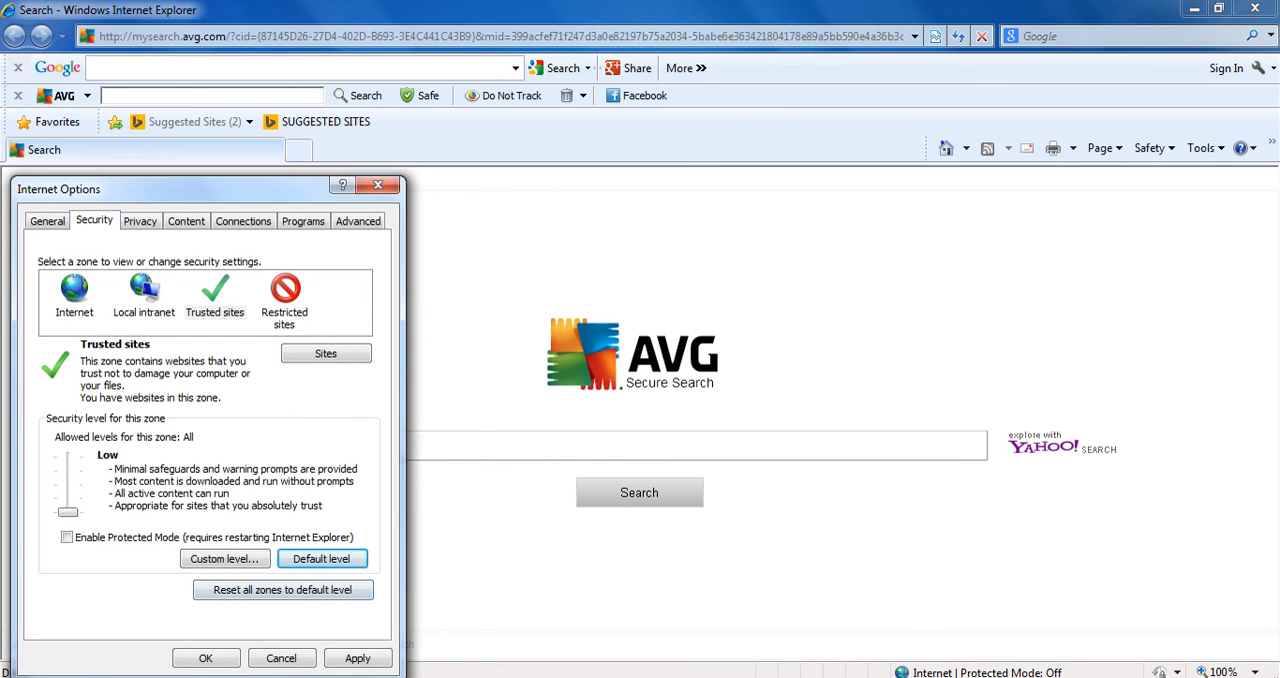
{"action": "left_click", "coordinate": [357, 658]}
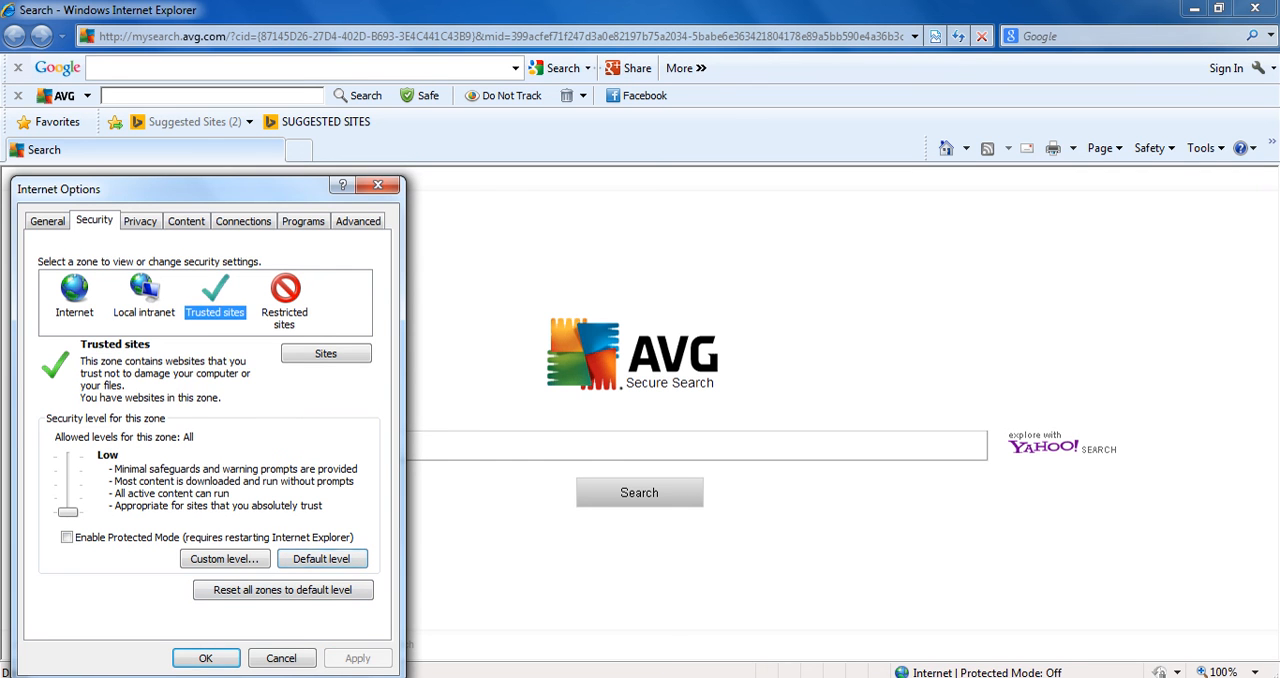
{"action": "key", "text": "Return"}
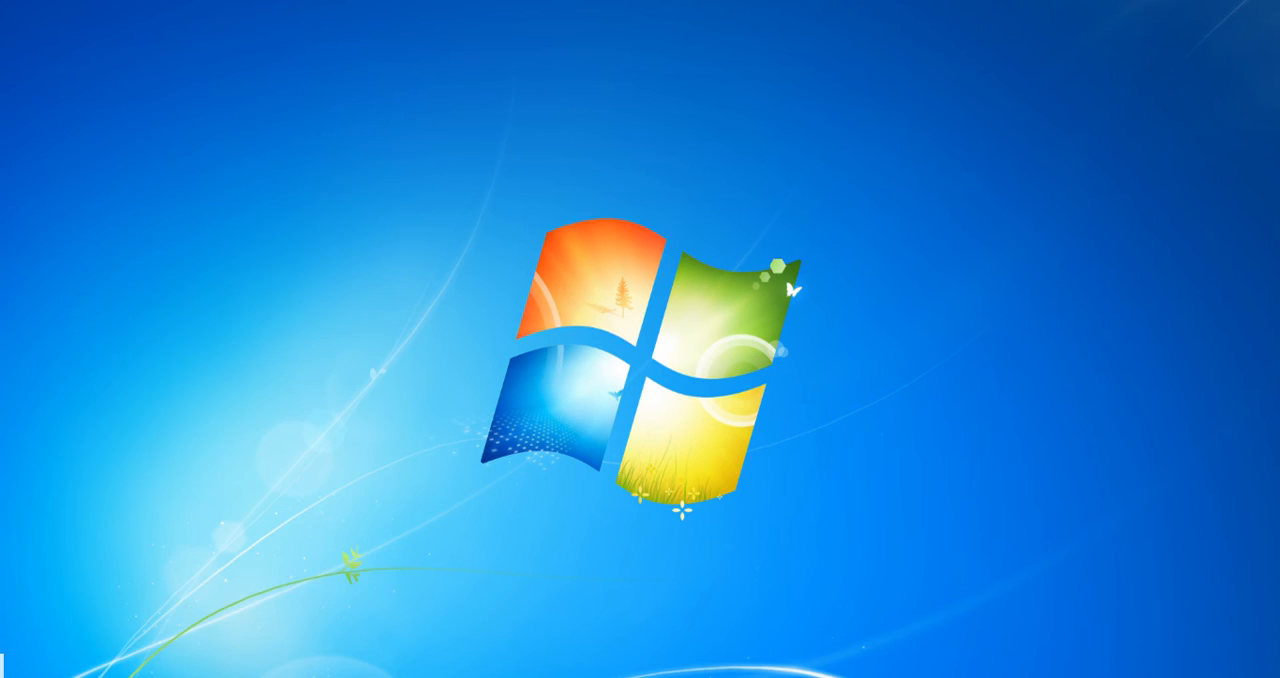
{"action": "key", "text": "super"}
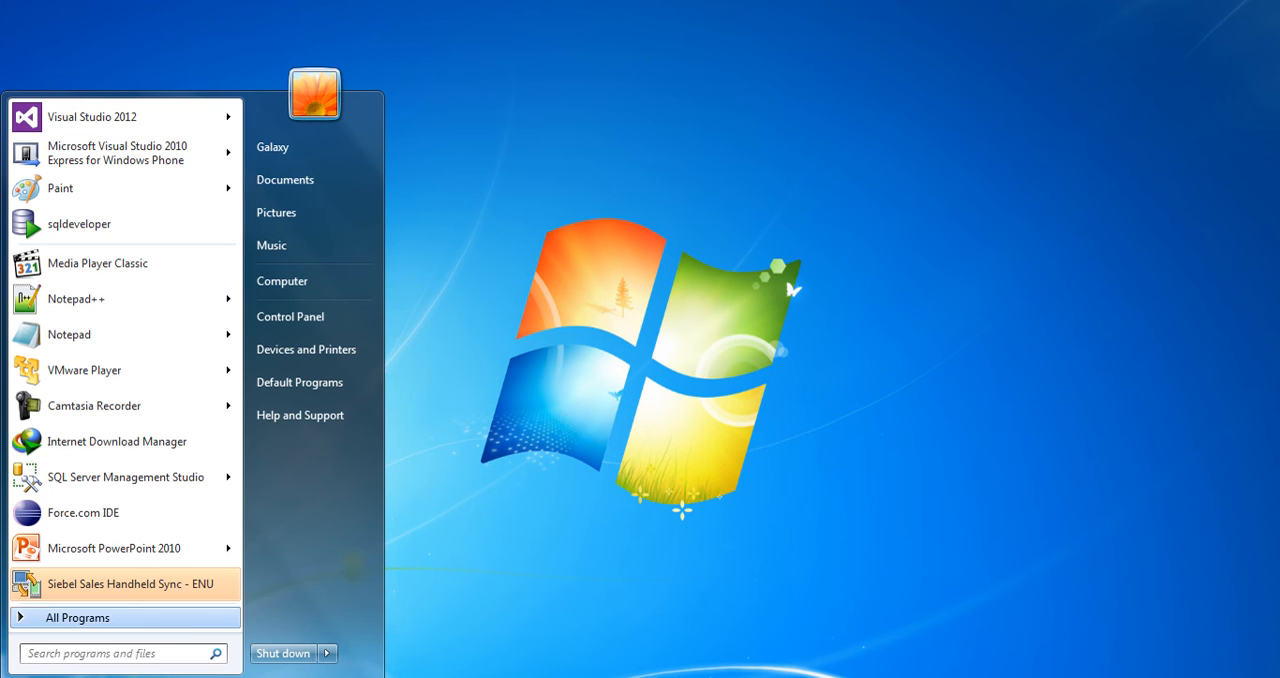
{"action": "type", "text": "ec"}
{"action": "right_click", "coordinate": [88, 144]}
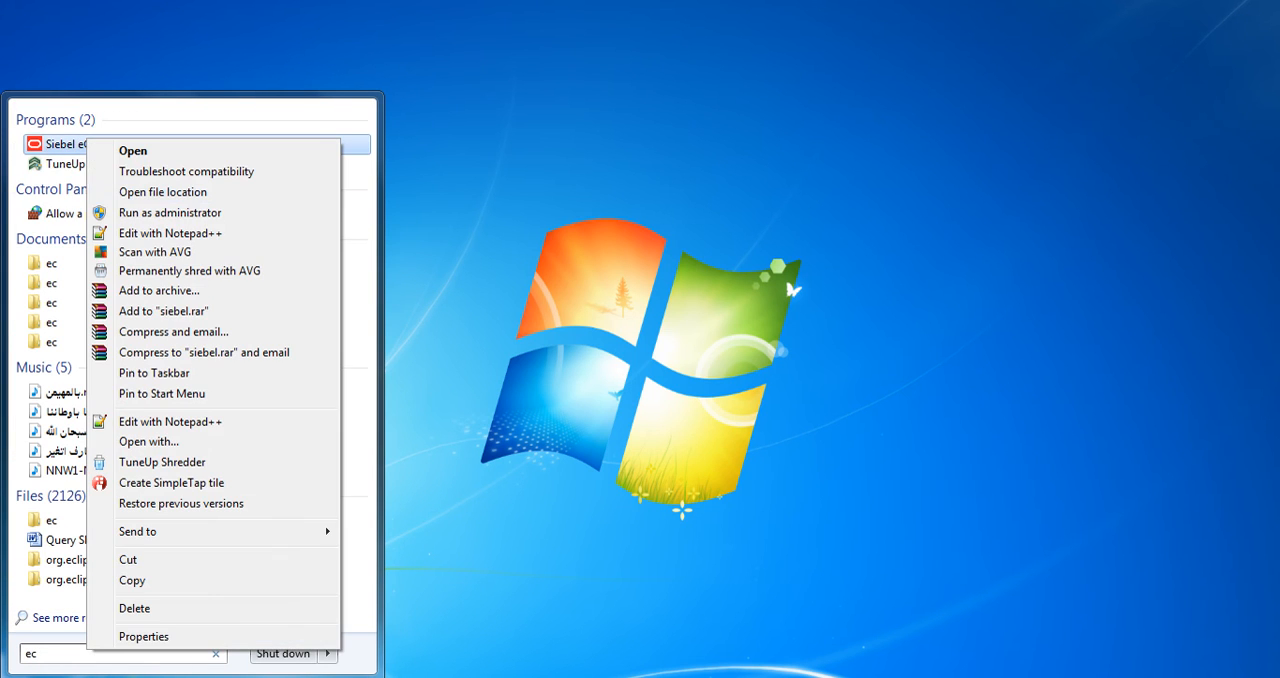
{"action": "left_click", "coordinate": [163, 192]}
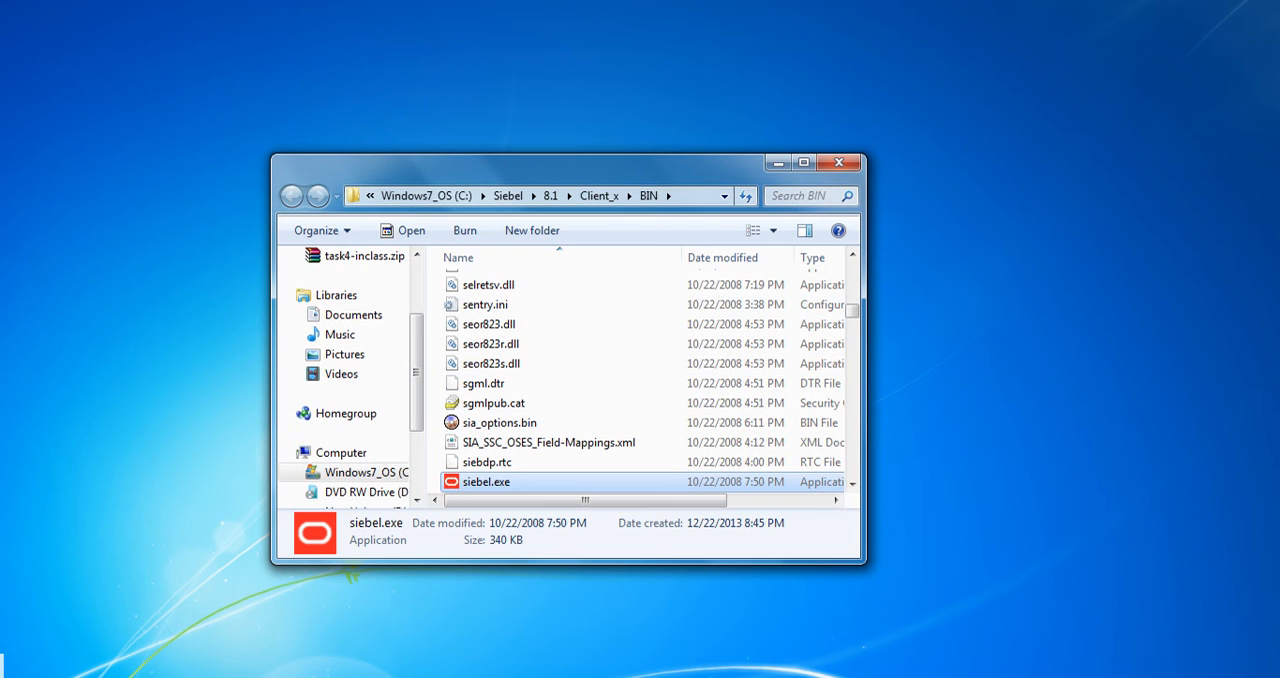
{"action": "left_click", "coordinate": [839, 162]}
Find the Siebel eCommunications program by searching for "ec" and run it as administrator
{"action": "key", "text": "super"}
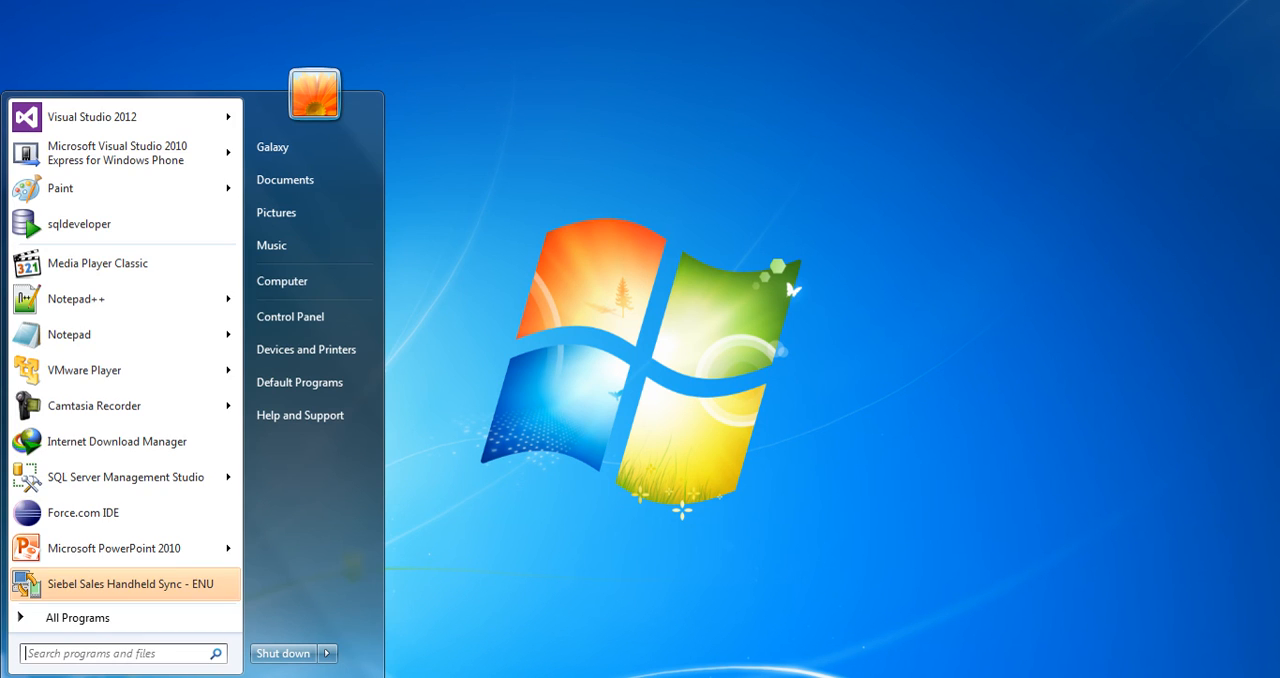
{"action": "left_click", "coordinate": [66, 617]}
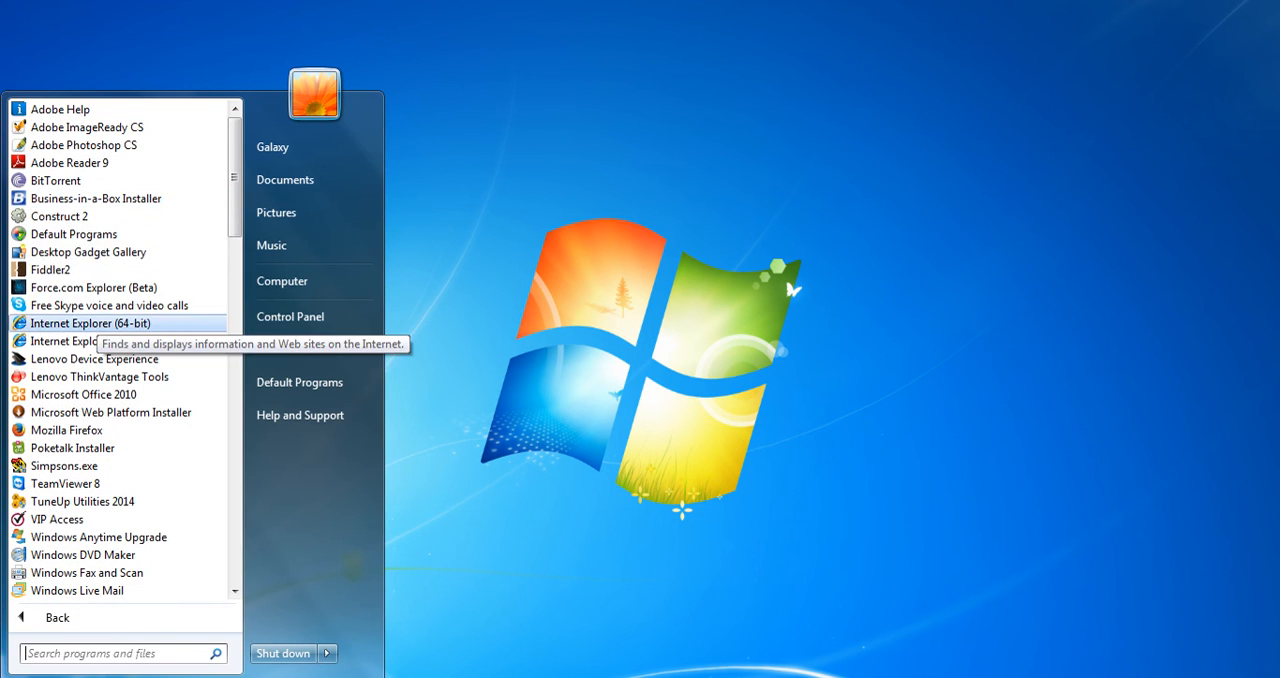
{"action": "type", "text": "ec"}
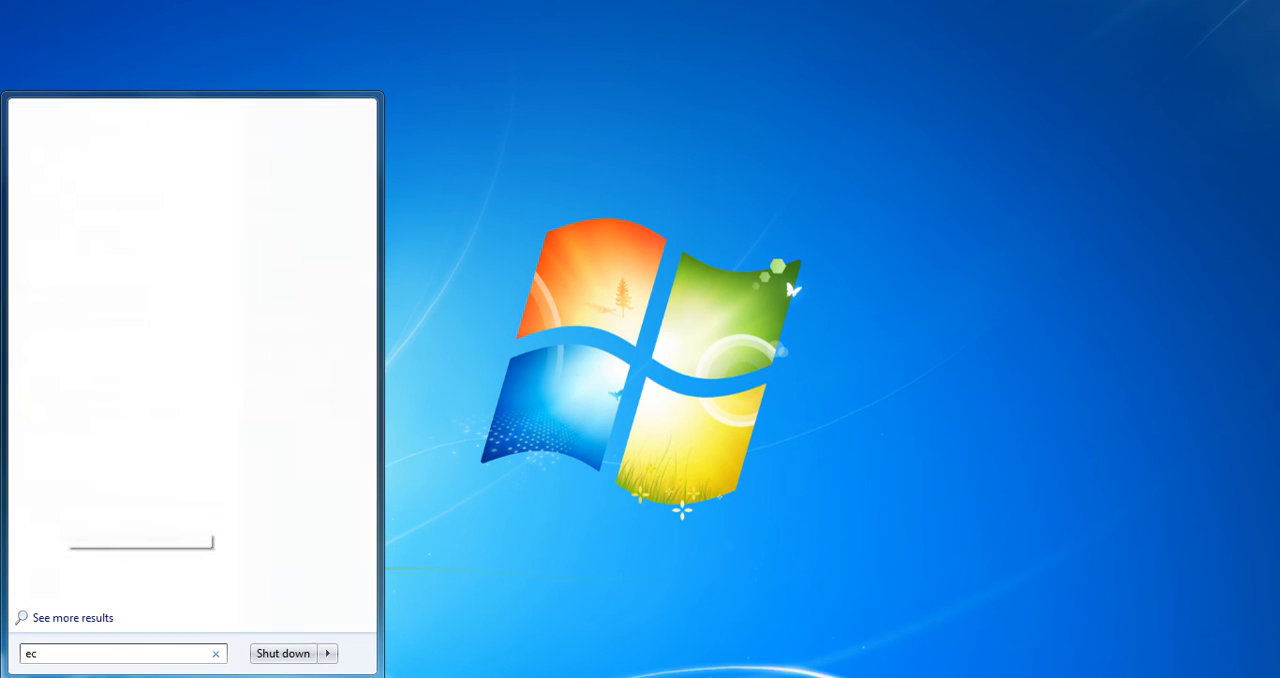
{"action": "right_click", "coordinate": [66, 144]}
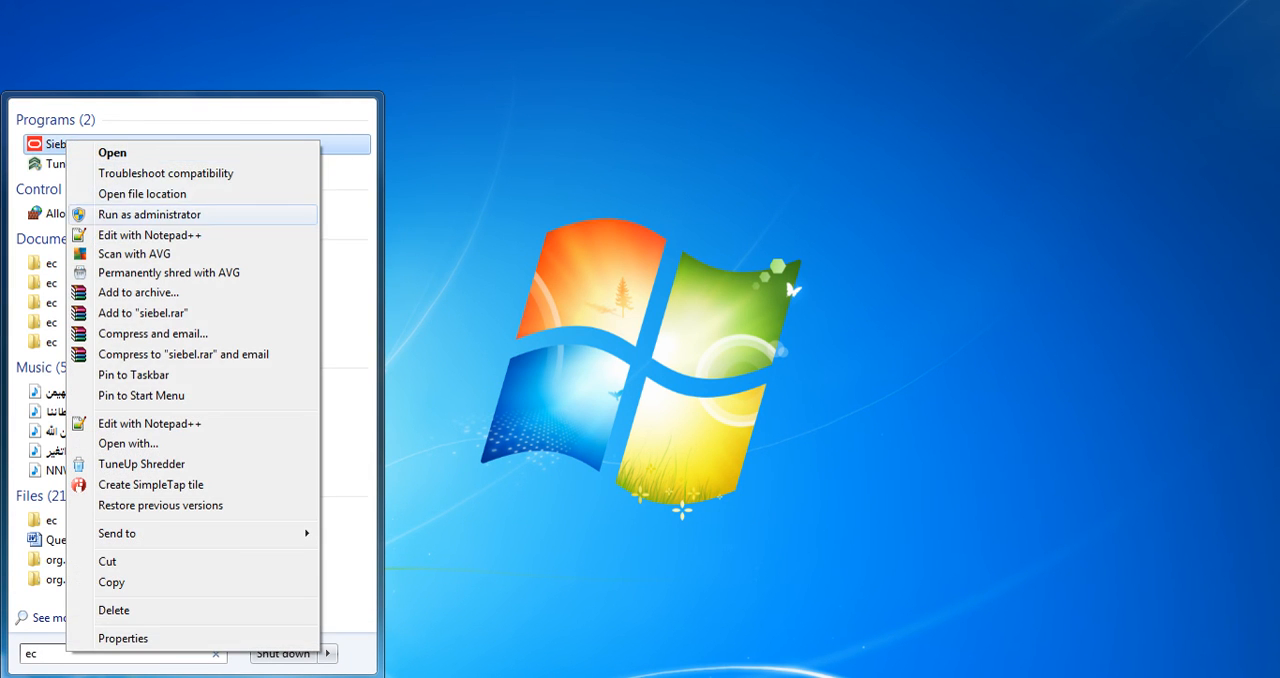
{"action": "left_click", "coordinate": [149, 214]}
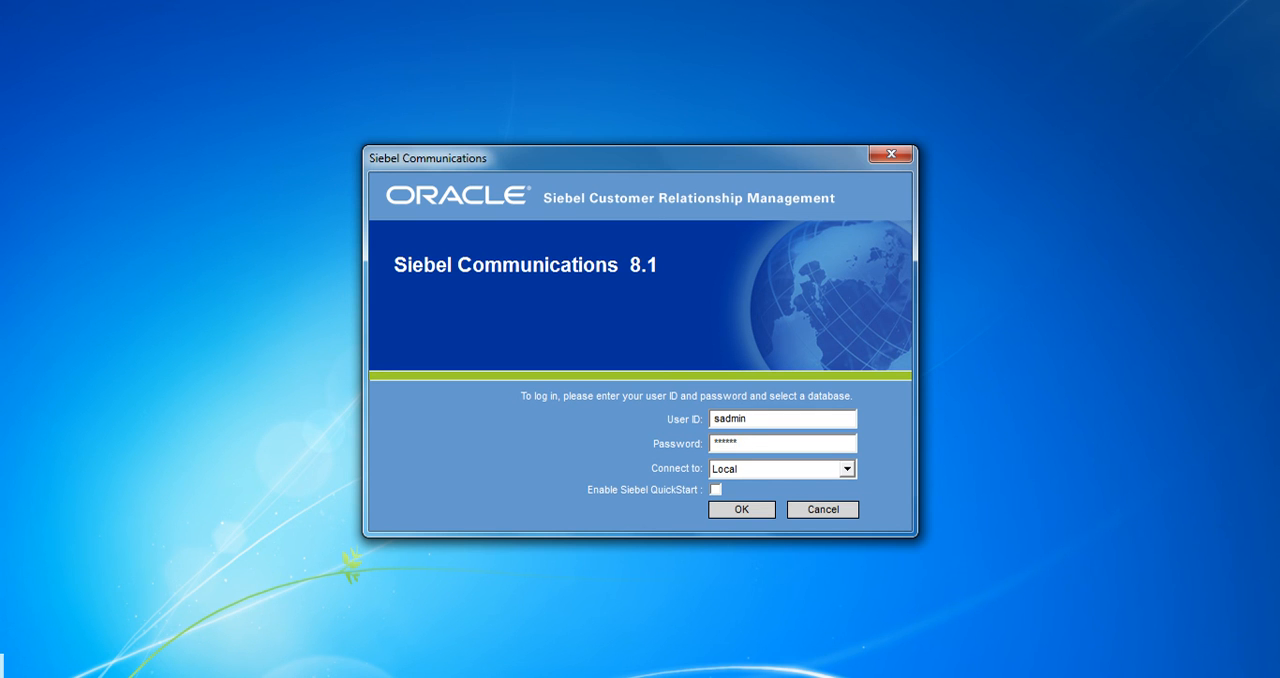
Log in to the Sample database and allow Siebel Mobile Client through the Windows Firewall on private and public networks
{"action": "left_click", "coordinate": [847, 469]}
{"action": "left_click", "coordinate": [782, 501]}
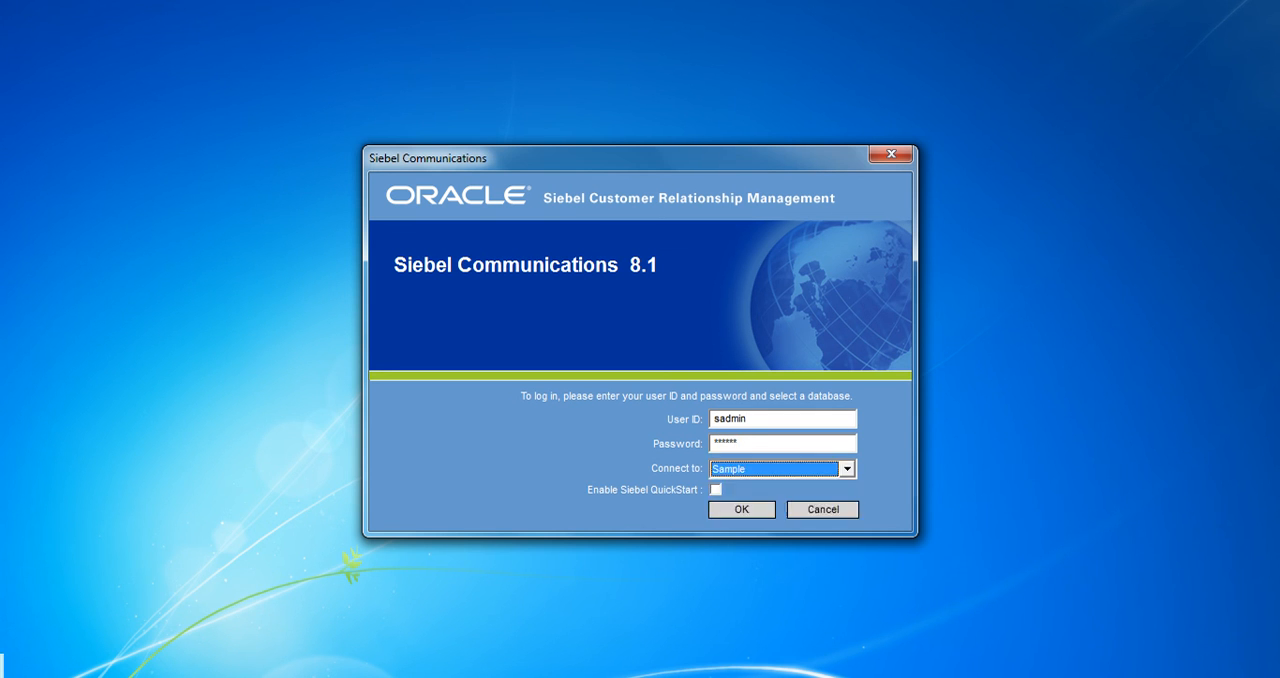
{"action": "left_click", "coordinate": [741, 509]}
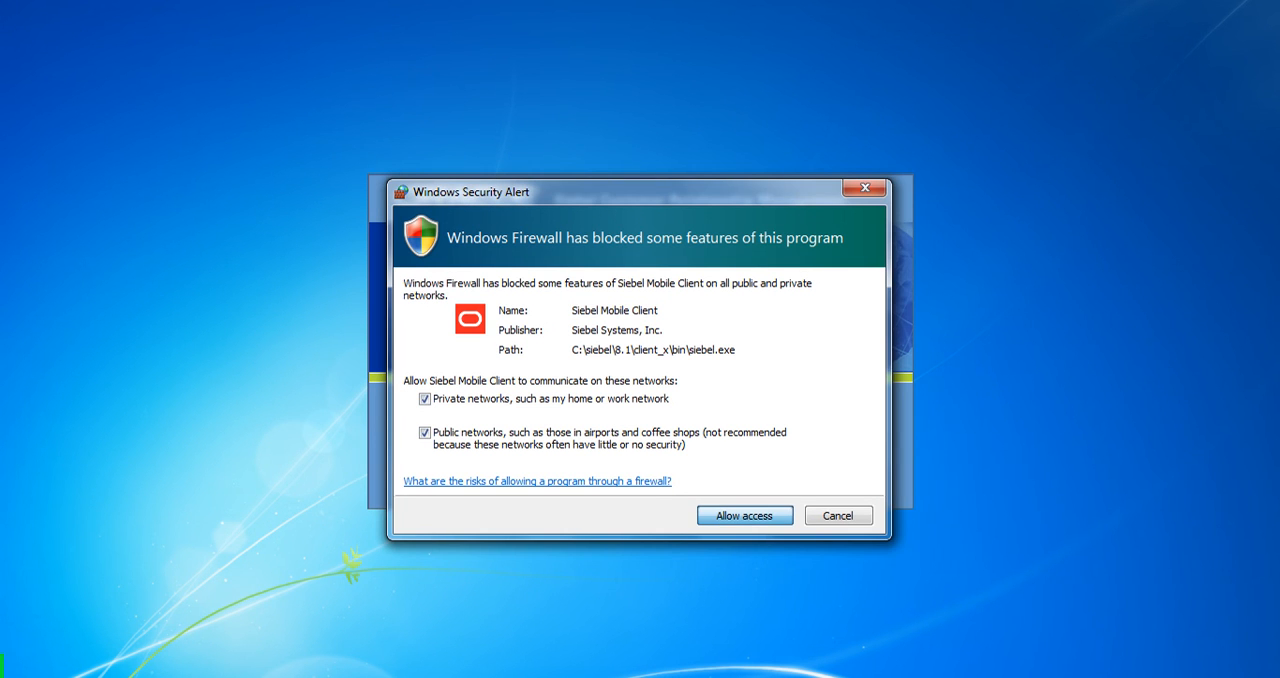
{"action": "left_click", "coordinate": [745, 516]}
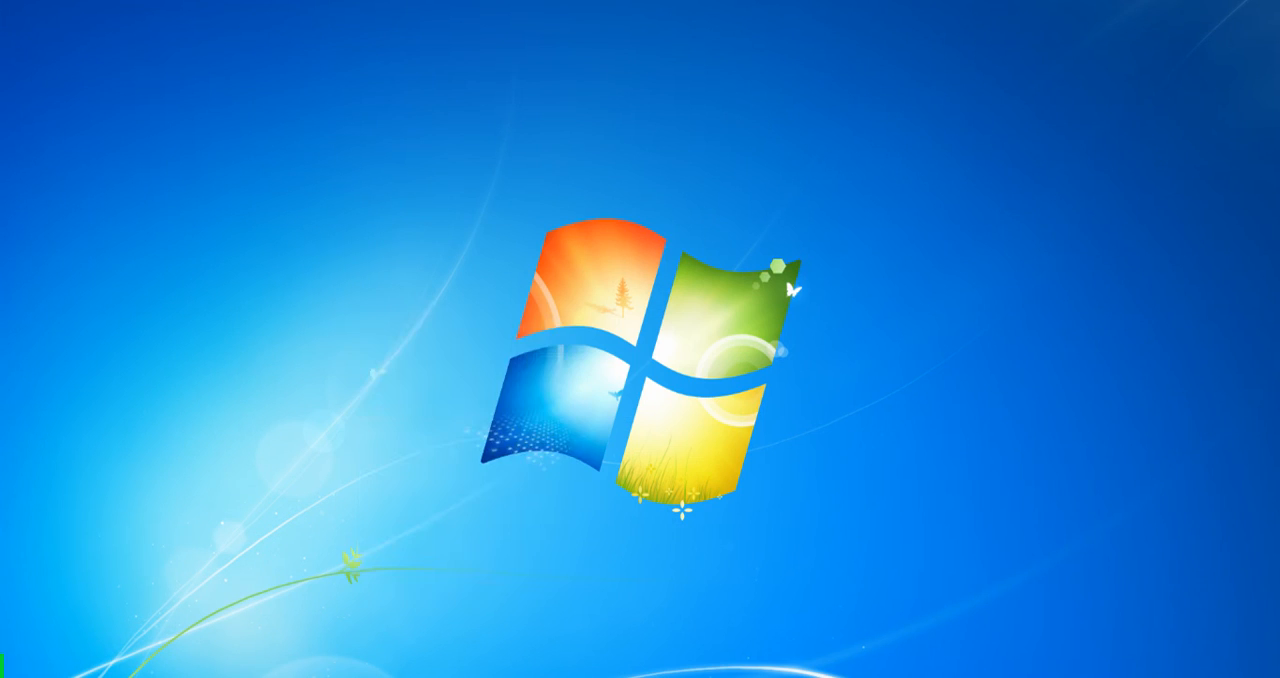
{"action": "right_click", "coordinate": [357, 325]}
{"action": "left_click", "coordinate": [405, 379]}
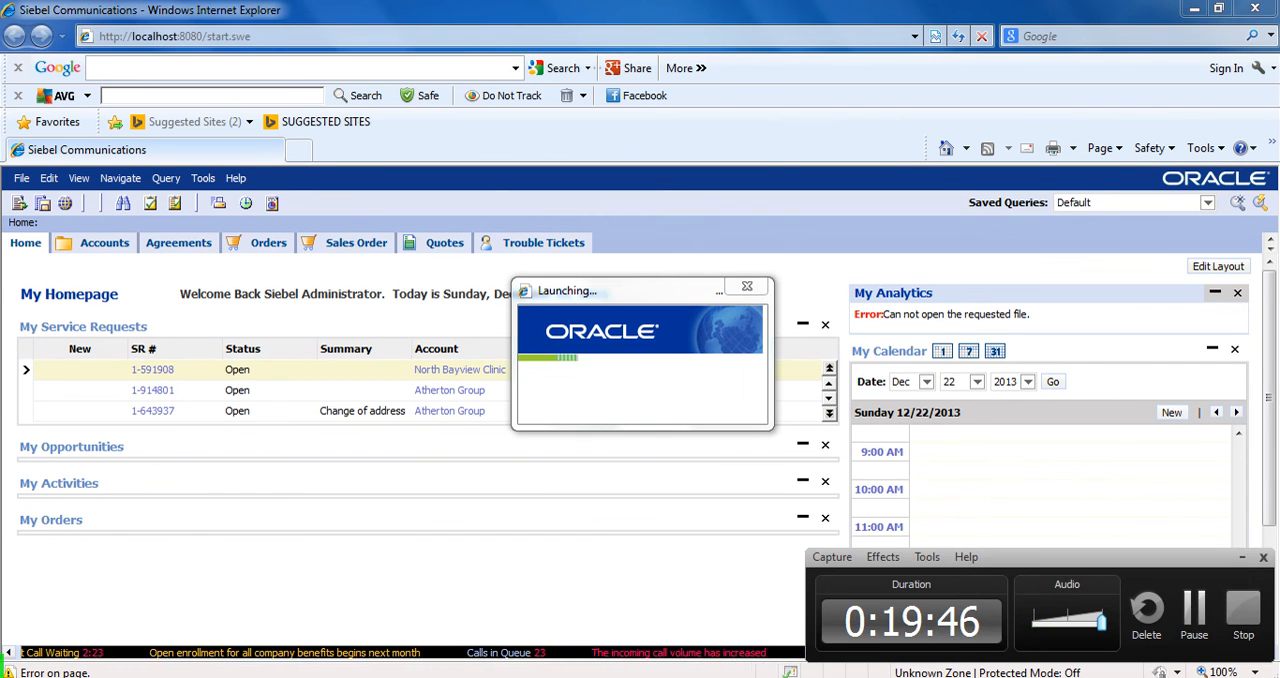
{"action": "key", "text": "super+d"}
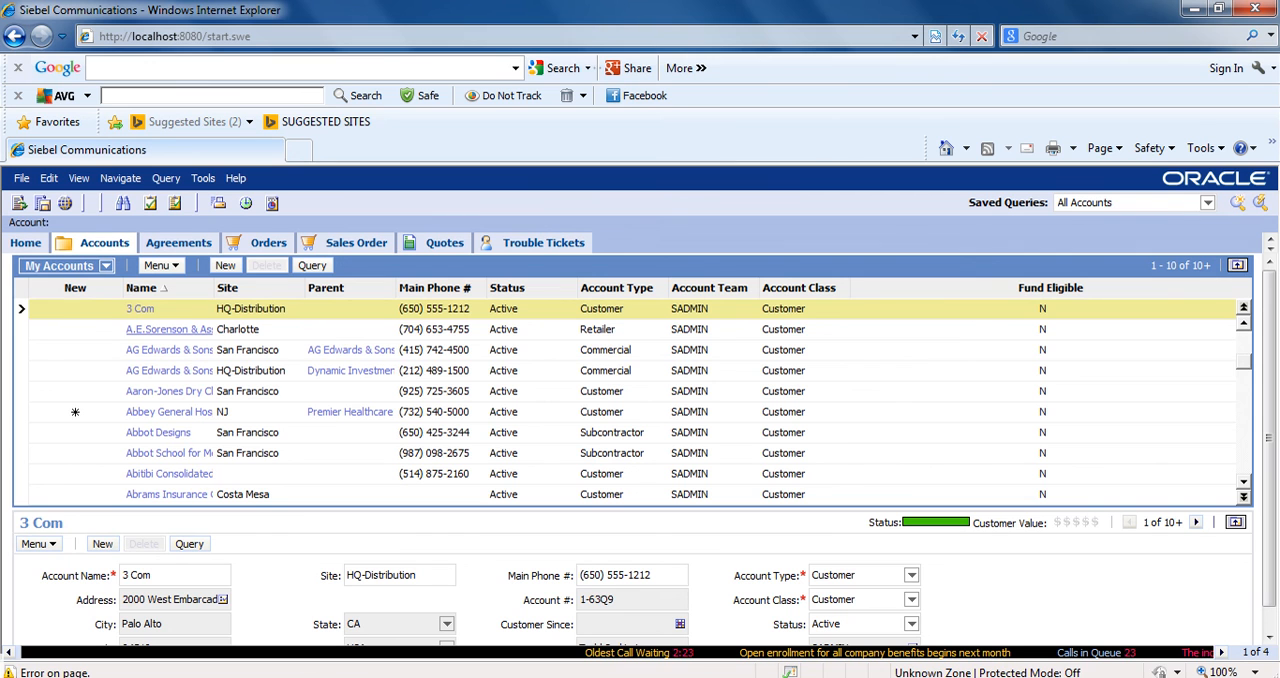
Open the A.E.Sorenson & Associates account from the accounts list and look through its details down to the billing profile
{"action": "left_click", "coordinate": [165, 329]}
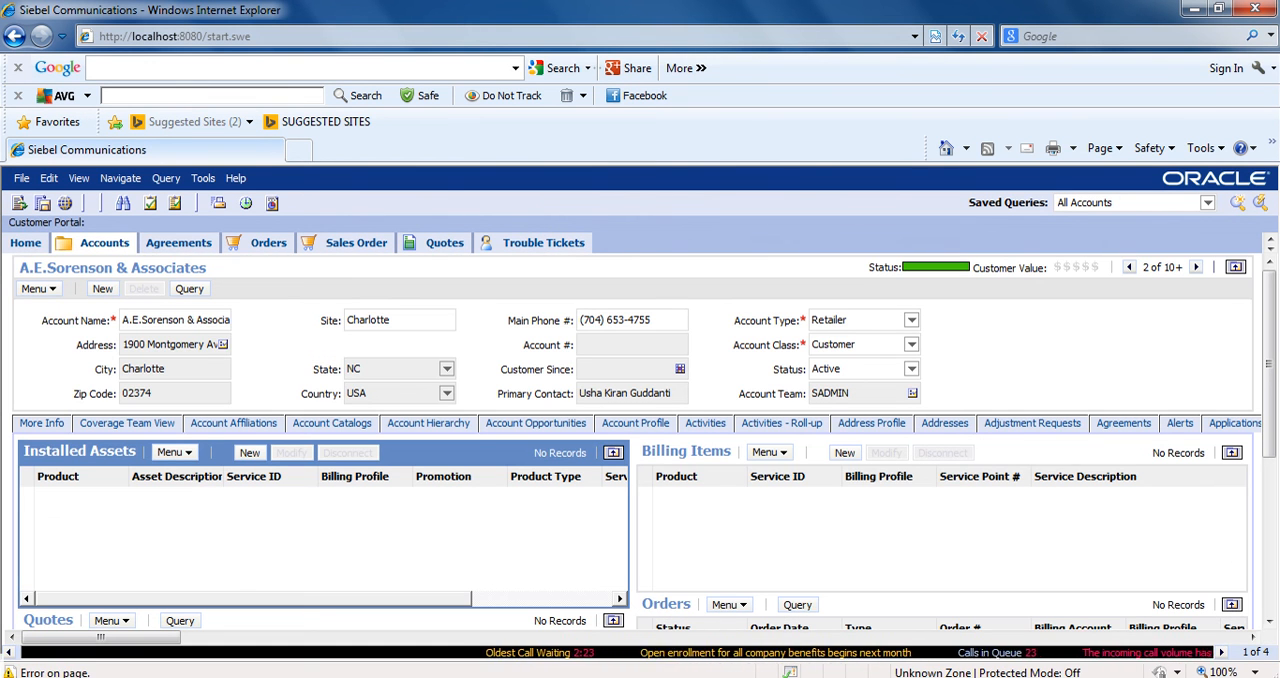
{"action": "scroll", "coordinate": [400, 480], "scroll_direction": "down", "scroll_amount": 4}
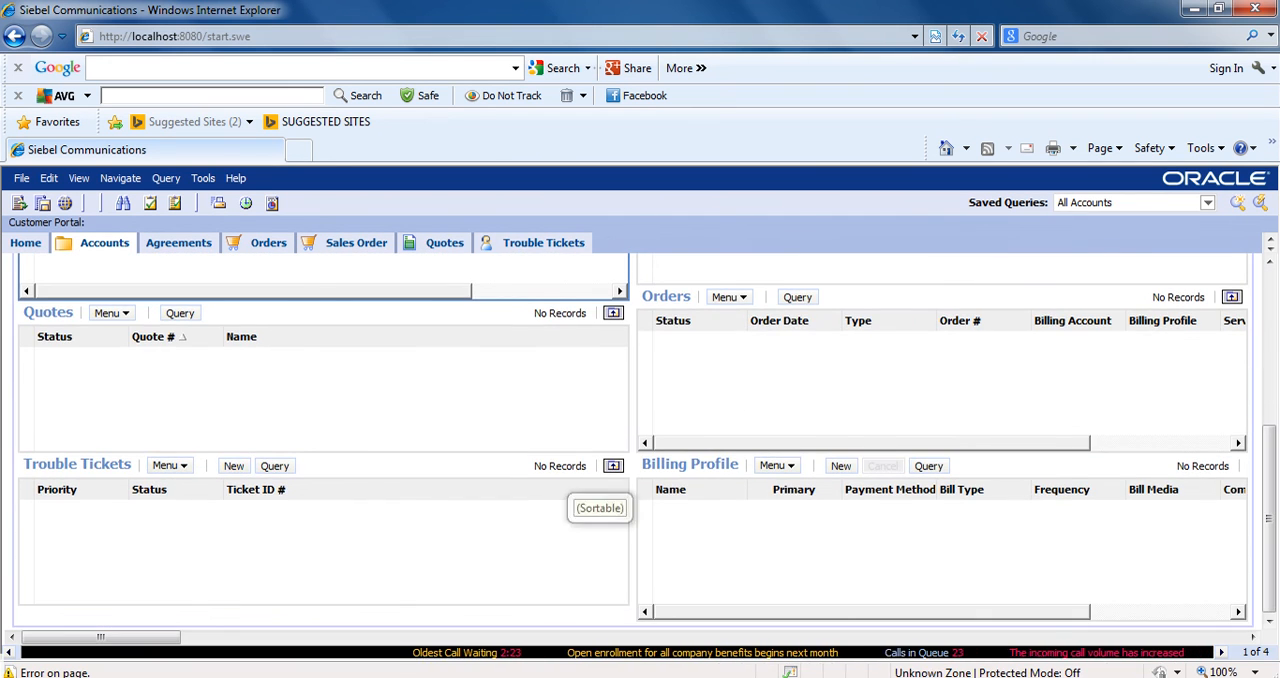
{"action": "scroll", "coordinate": [600, 500], "scroll_direction": "up", "scroll_amount": 4}
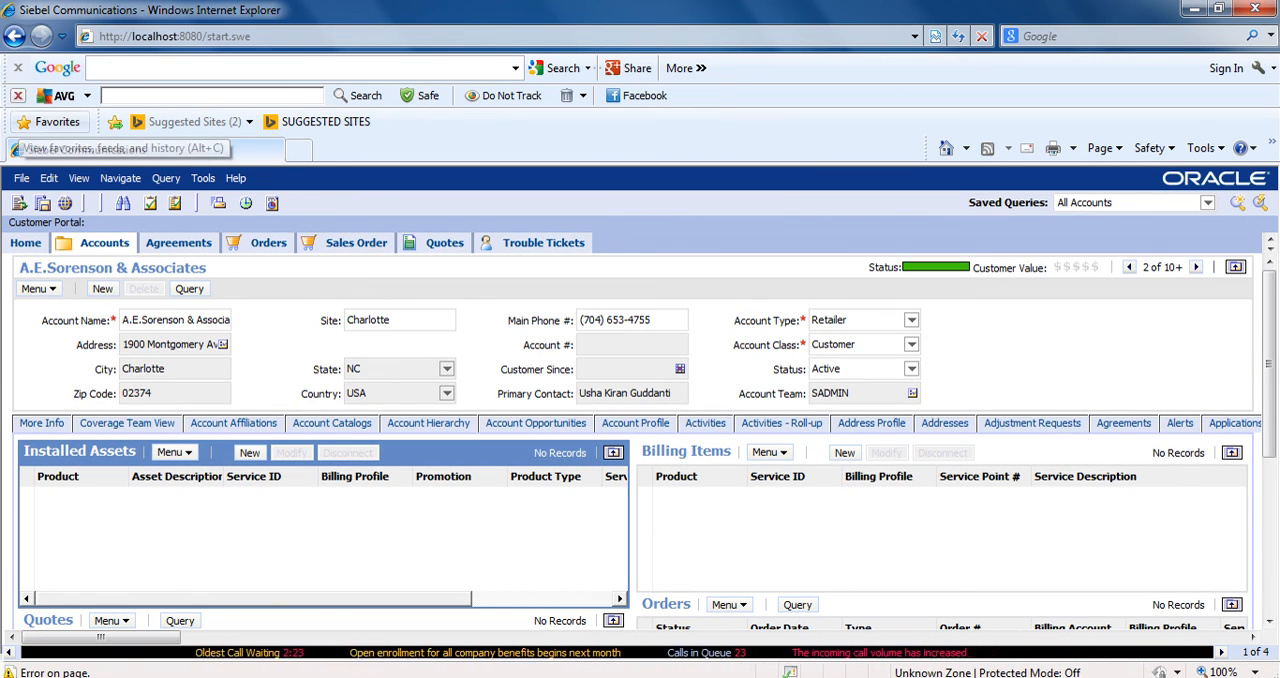
Disable the AVG SafeGuard toolbar and the Google toolbar in the browser
{"action": "left_click", "coordinate": [17, 95]}
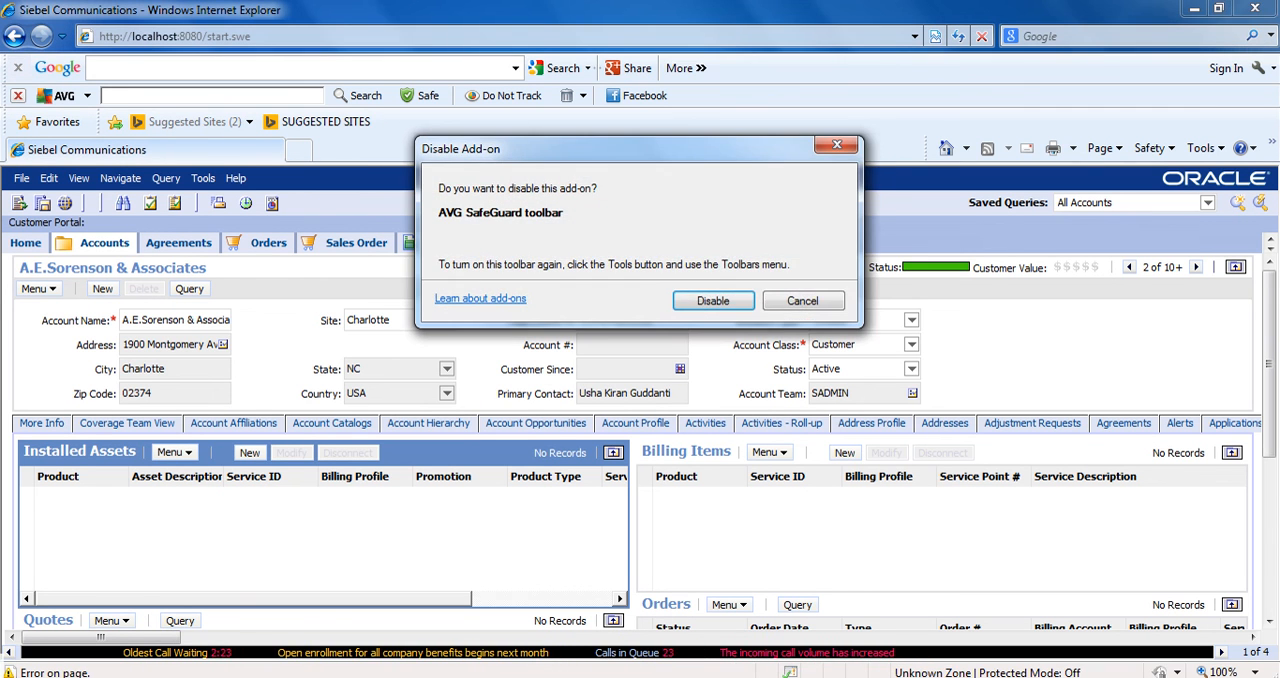
{"action": "left_click", "coordinate": [713, 301]}
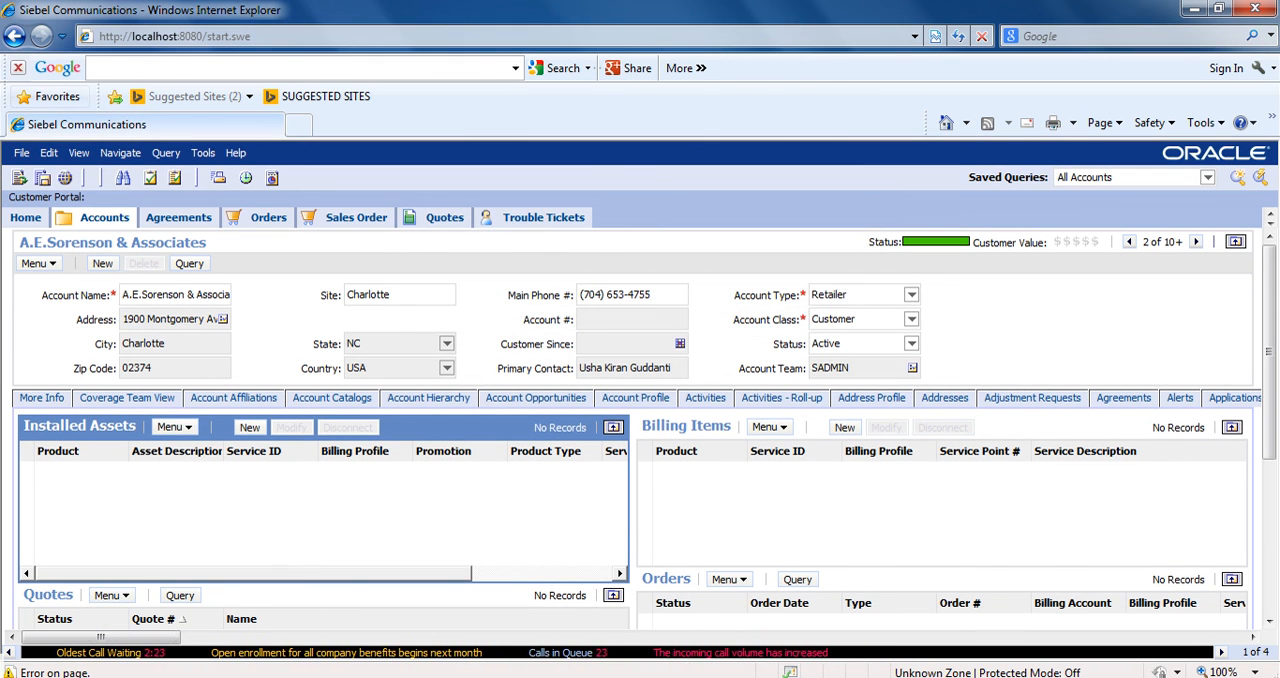
{"action": "left_click", "coordinate": [18, 68]}
{"action": "left_click", "coordinate": [709, 436]}
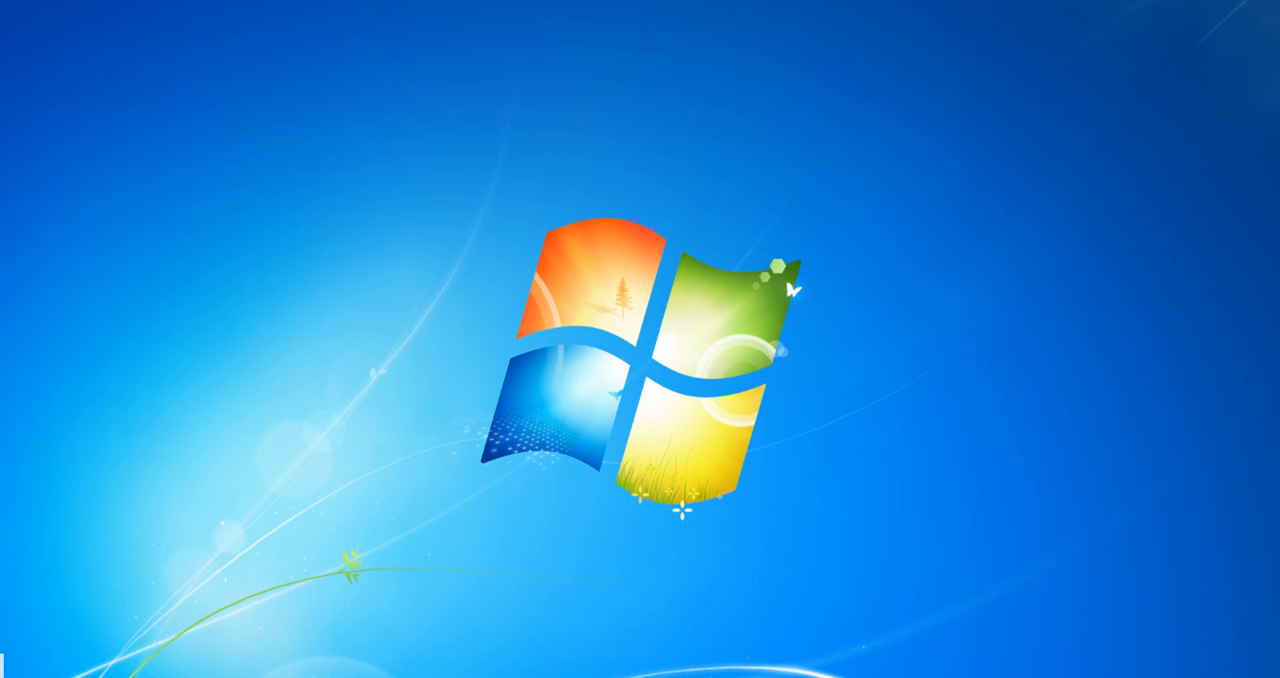
{"action": "mouse_move", "coordinate": [160, 677]}
{"action": "right_click", "coordinate": [552, 264]}
{"action": "left_click", "coordinate": [598, 319]}
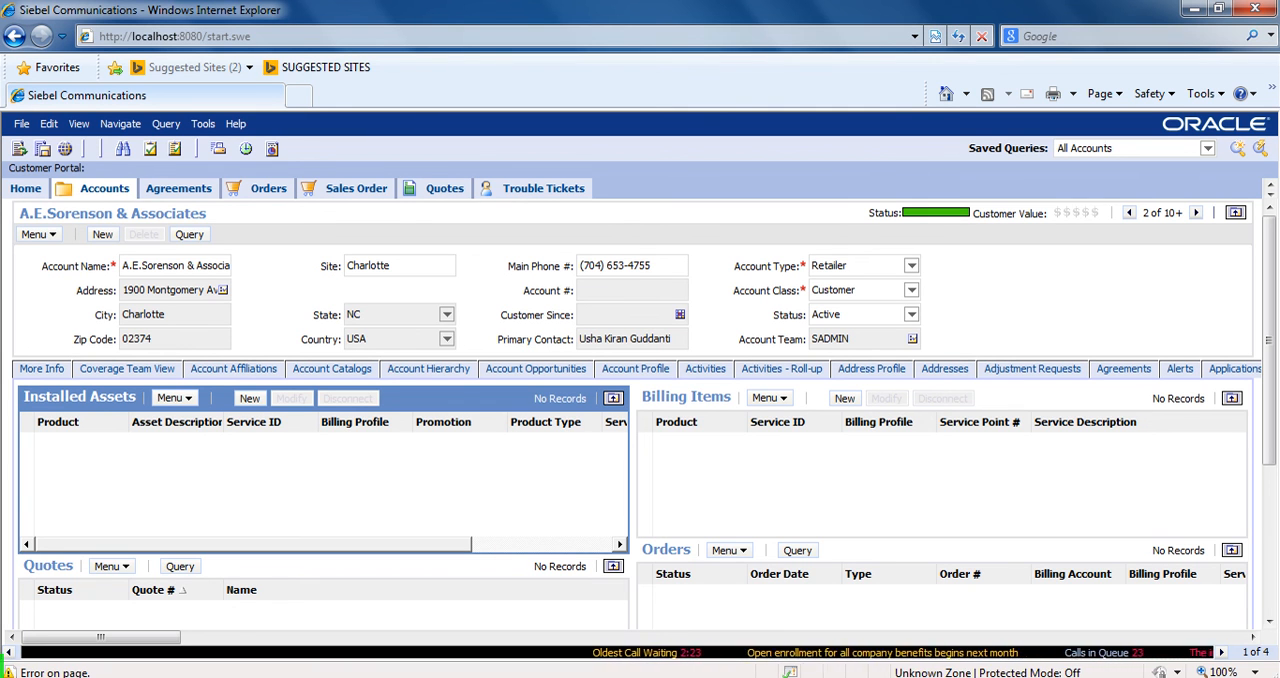
{"action": "scroll", "coordinate": [636, 415], "scroll_direction": "down", "scroll_amount": 3}
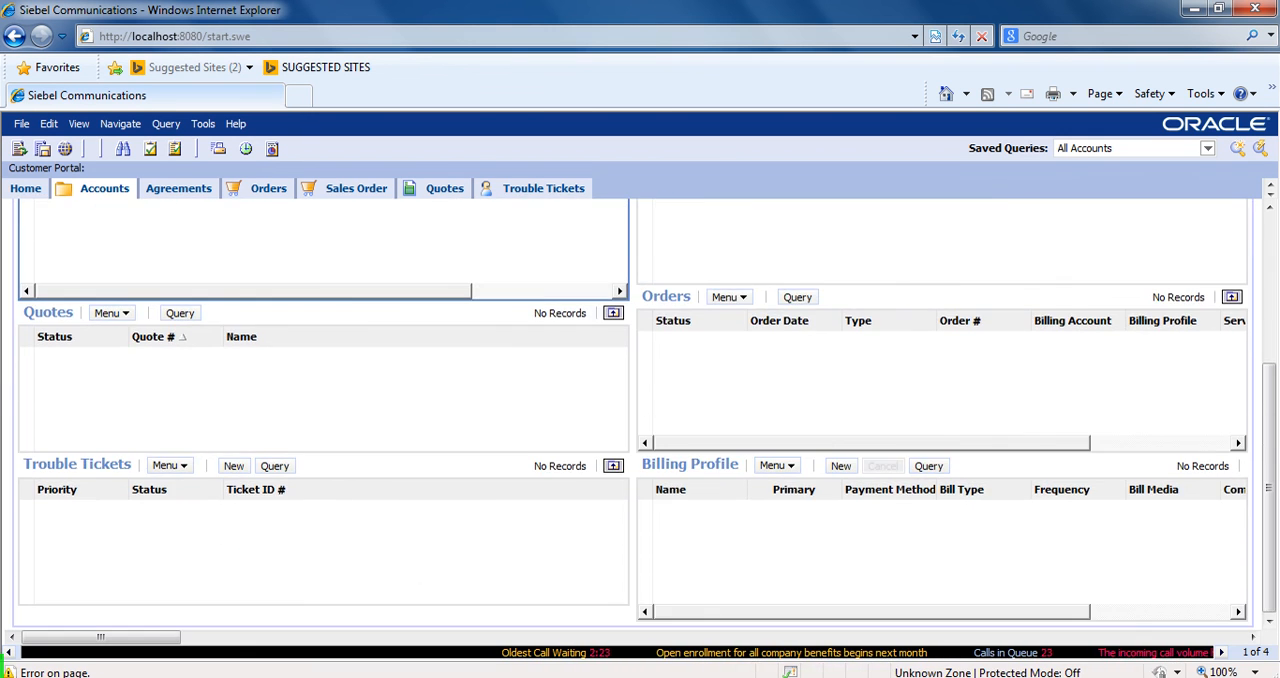
{"action": "scroll", "coordinate": [636, 415], "scroll_direction": "up", "scroll_amount": 3}
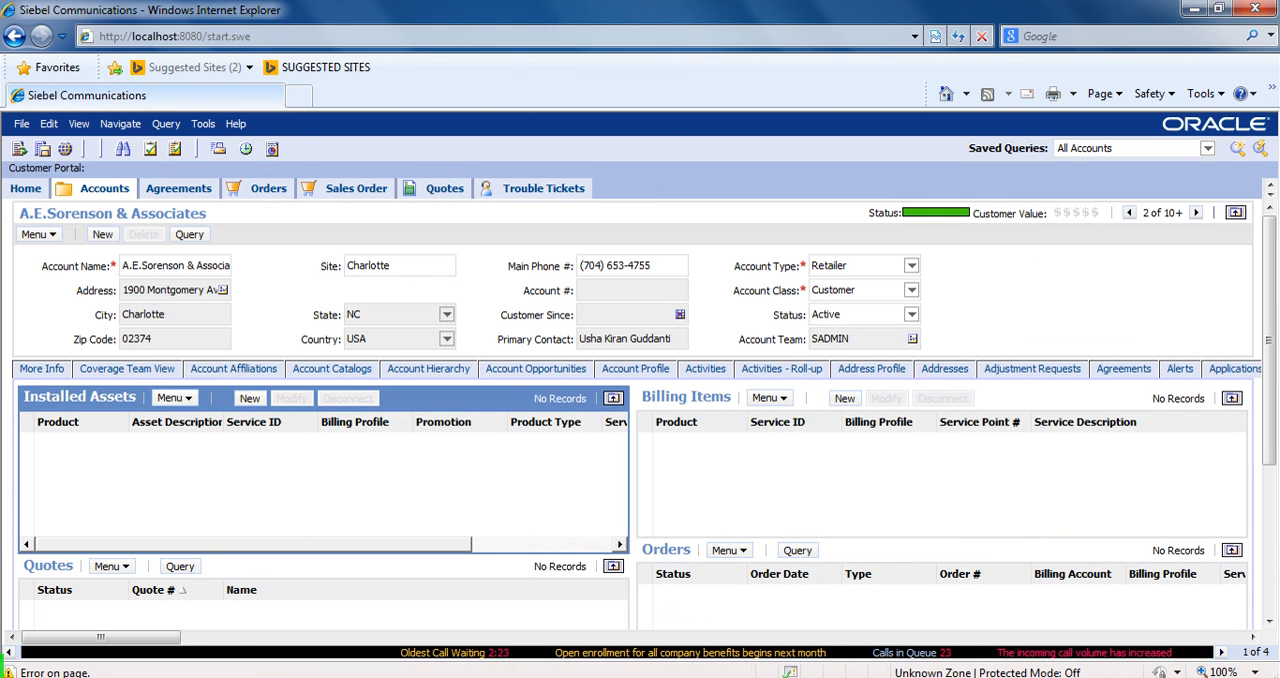